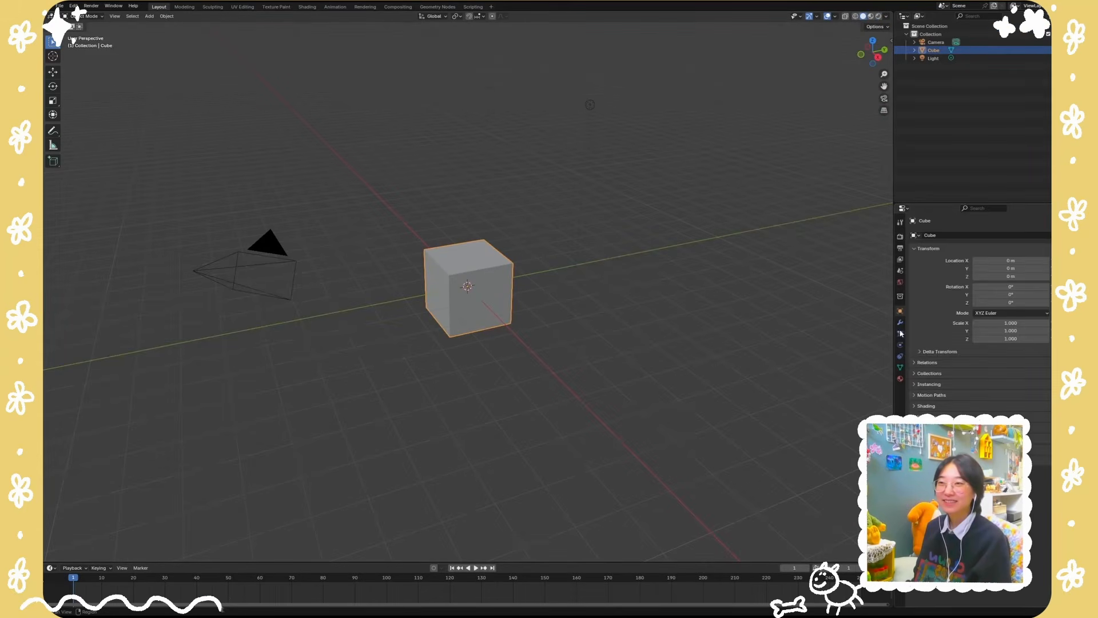
Step: Add a Geometry Nodes modifier to the default cube and open its node tree in the Geometry Nodes workspace
click(901, 323)
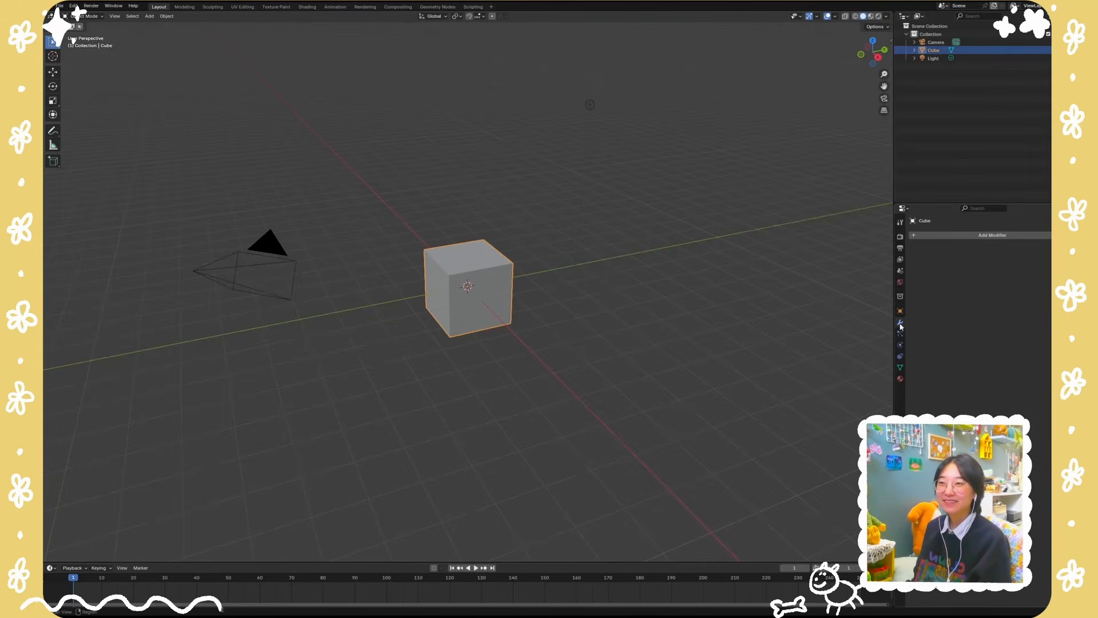
click(998, 240)
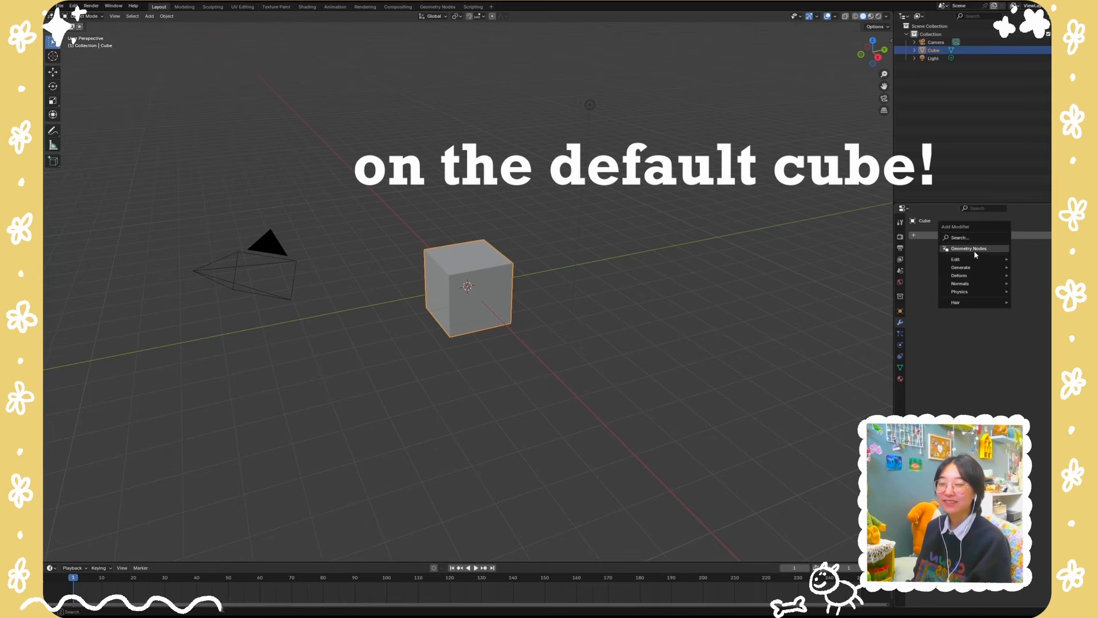
click(980, 251)
click(438, 7)
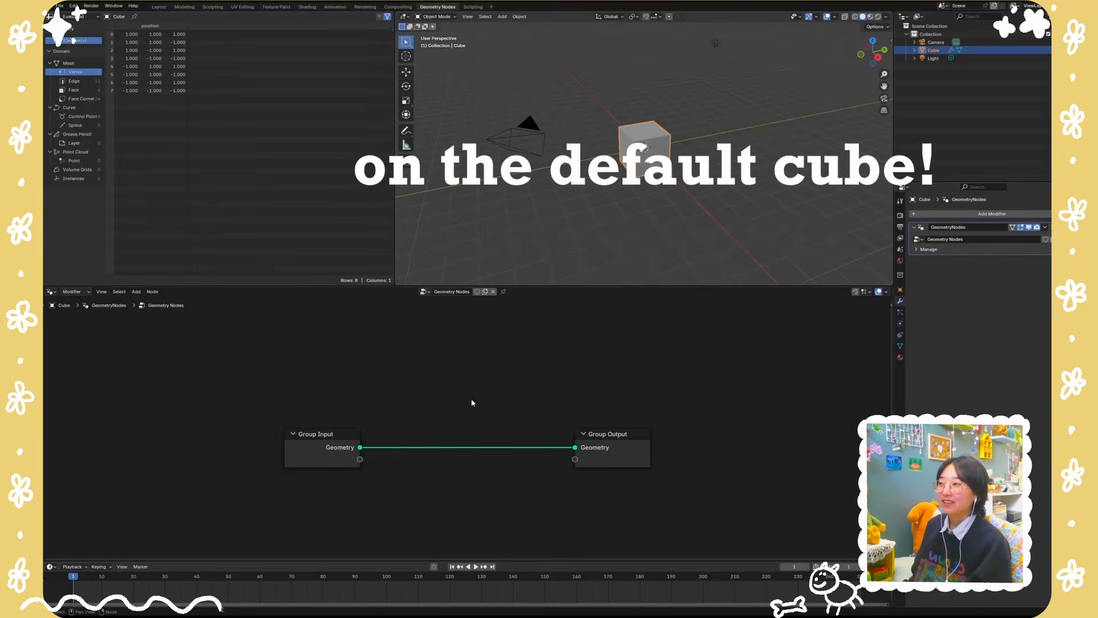
Step: Add a Mesh Circle node above the Group Input node and set its fill type to N-Gon
key(shift+a)
text(c)
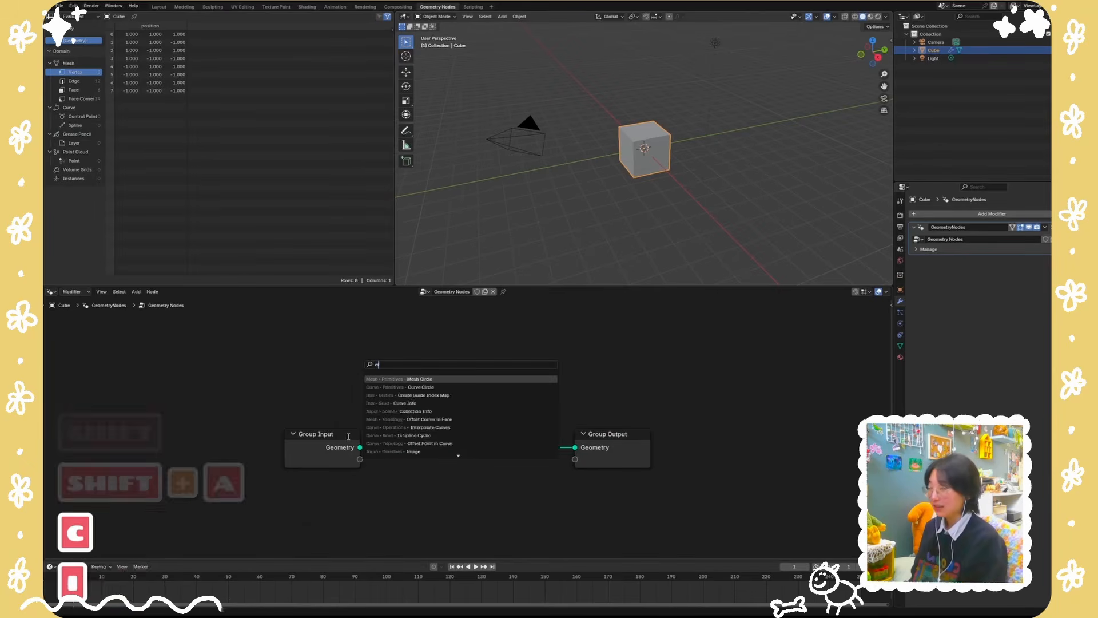
text(ircle)
key(Return)
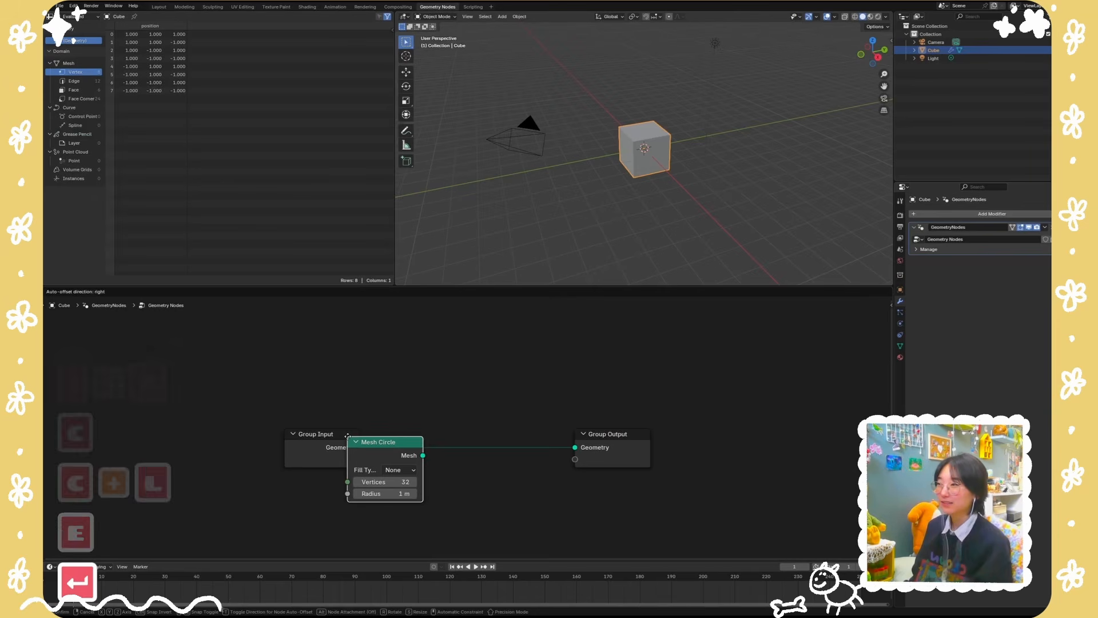
click(350, 382)
click(356, 382)
click(353, 406)
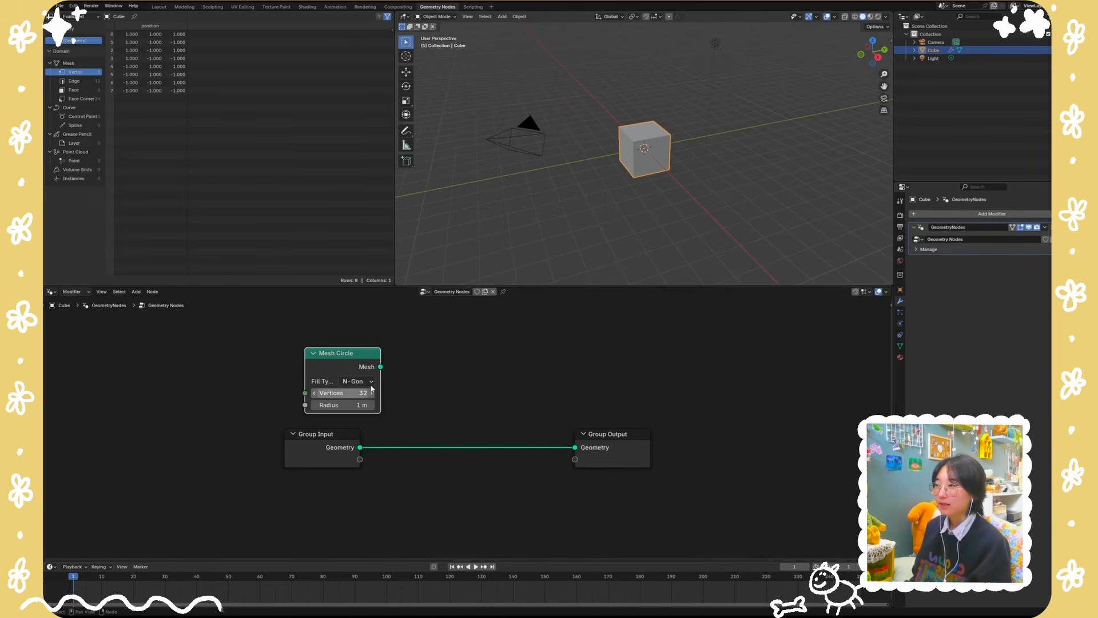
Step: Connect the Mesh Circle's Mesh output to the Group Output's Geometry input, replacing the original geometry link
drag(380, 367, 632, 413)
middle_drag(675, 194, 681, 159)
scroll(672, 153, up, 3)
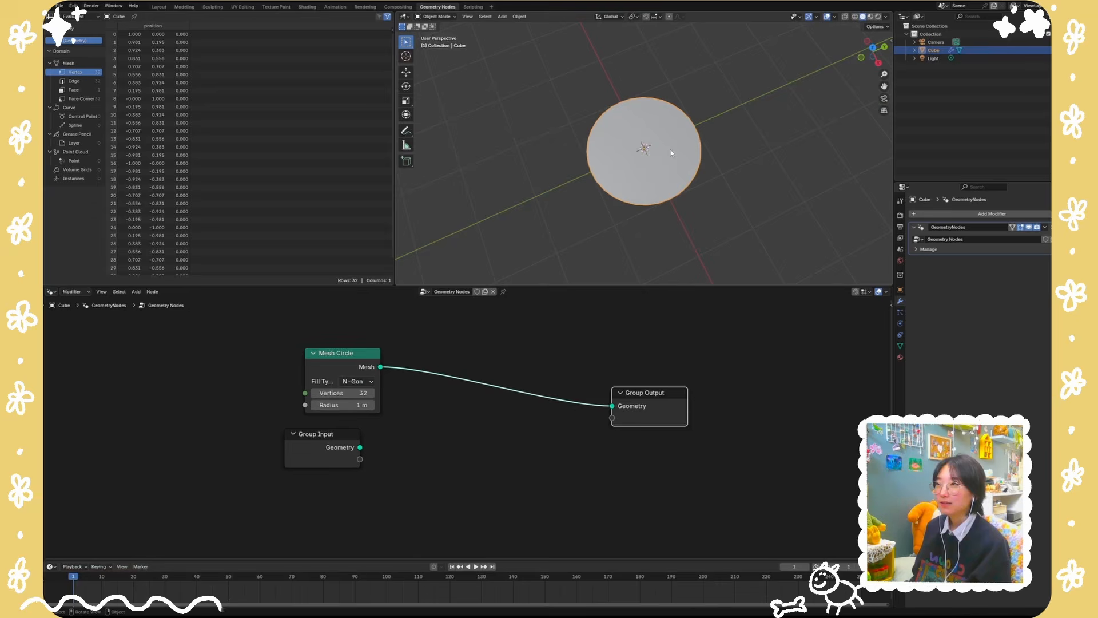
Step: Insert a Distribute Points on Faces node on the link between Mesh Circle and Group Output
click(424, 475)
key(shift+a)
text(di)
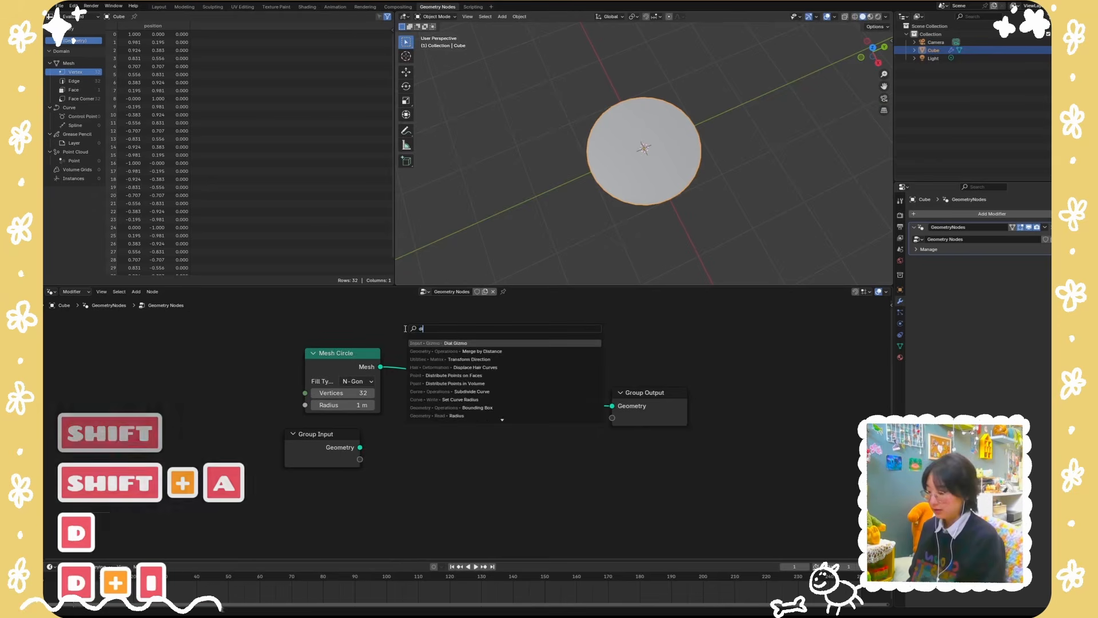
text(stribute)
key(Return)
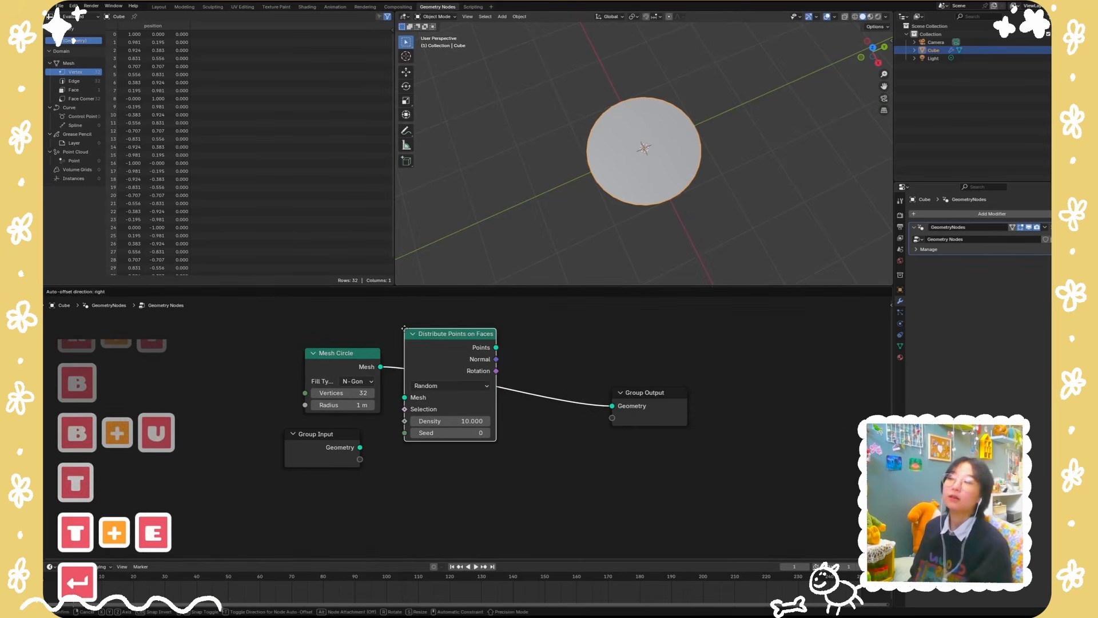
click(405, 328)
Step: Set the point distribution's density to 100 and deselect the object in the viewport
click(444, 421)
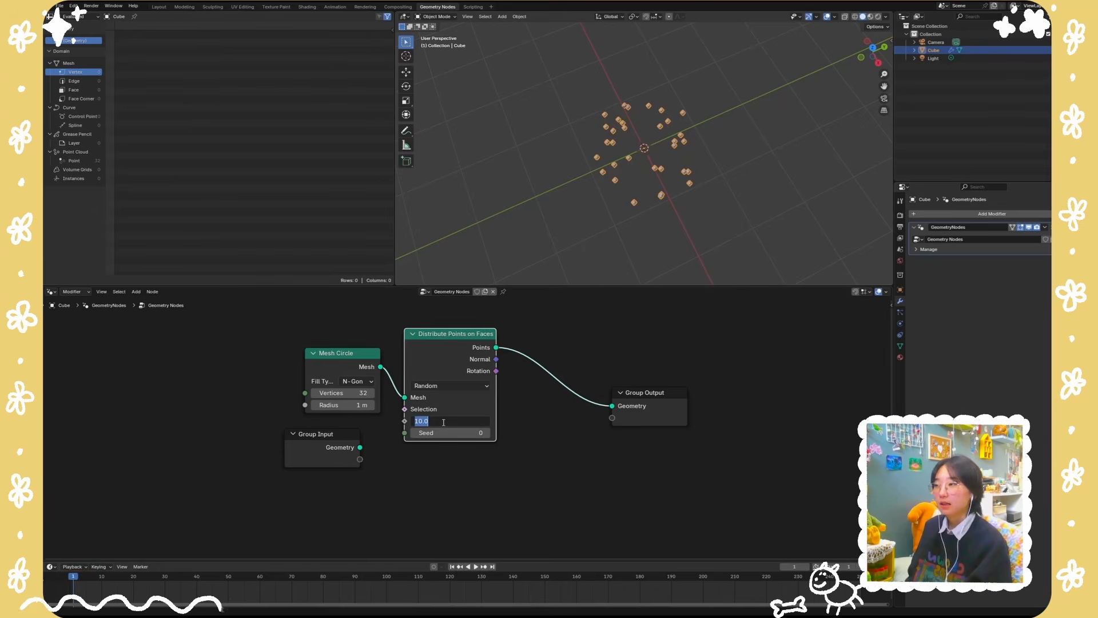
text(100)
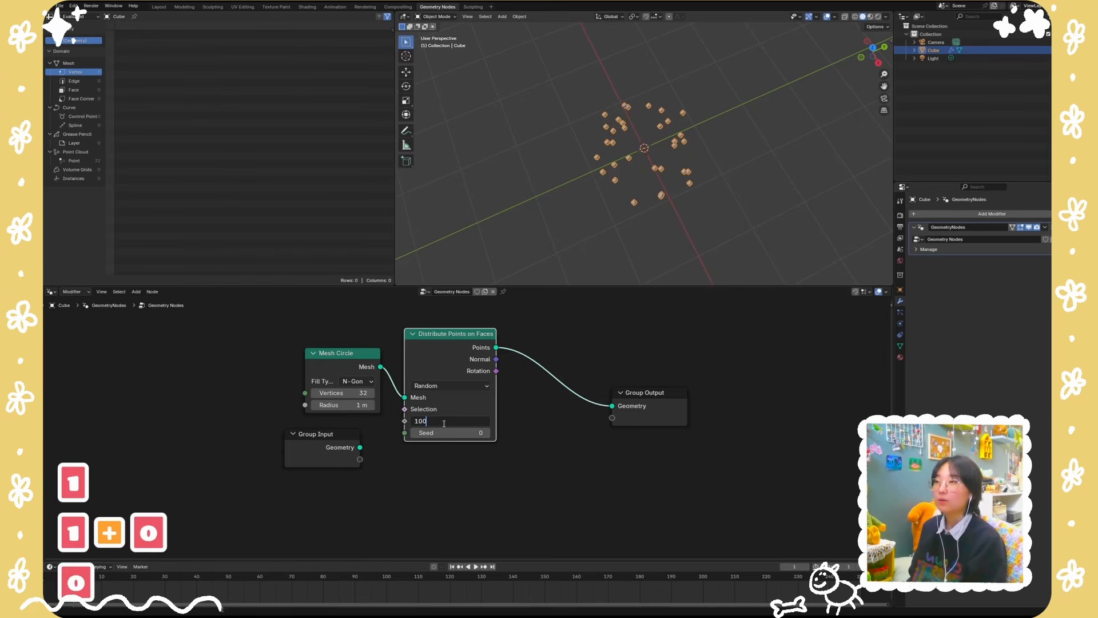
key(Return)
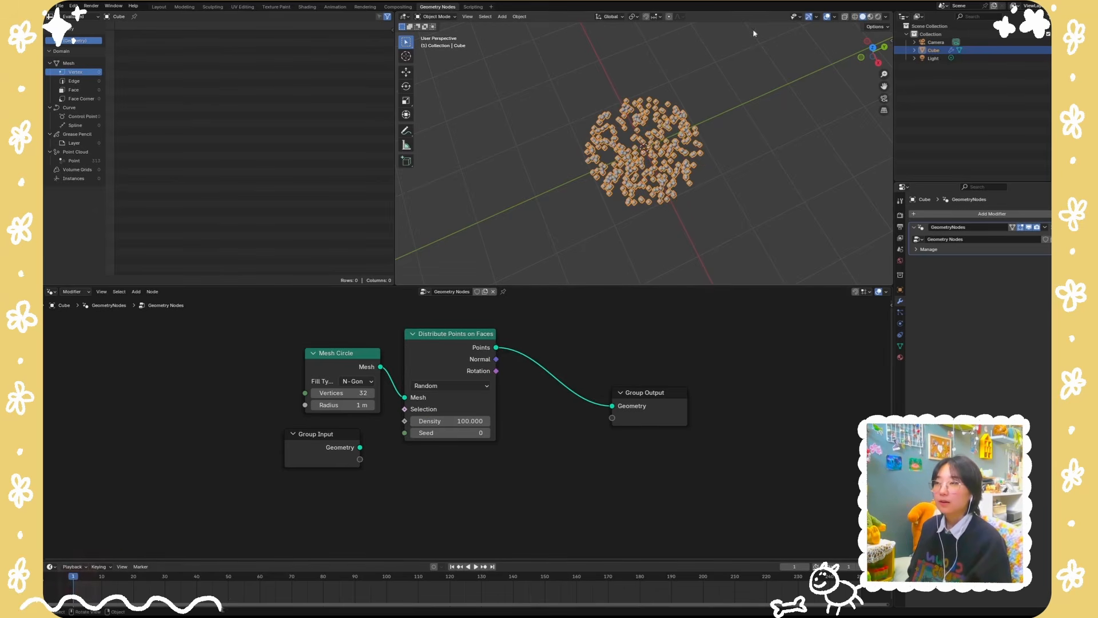
click(716, 195)
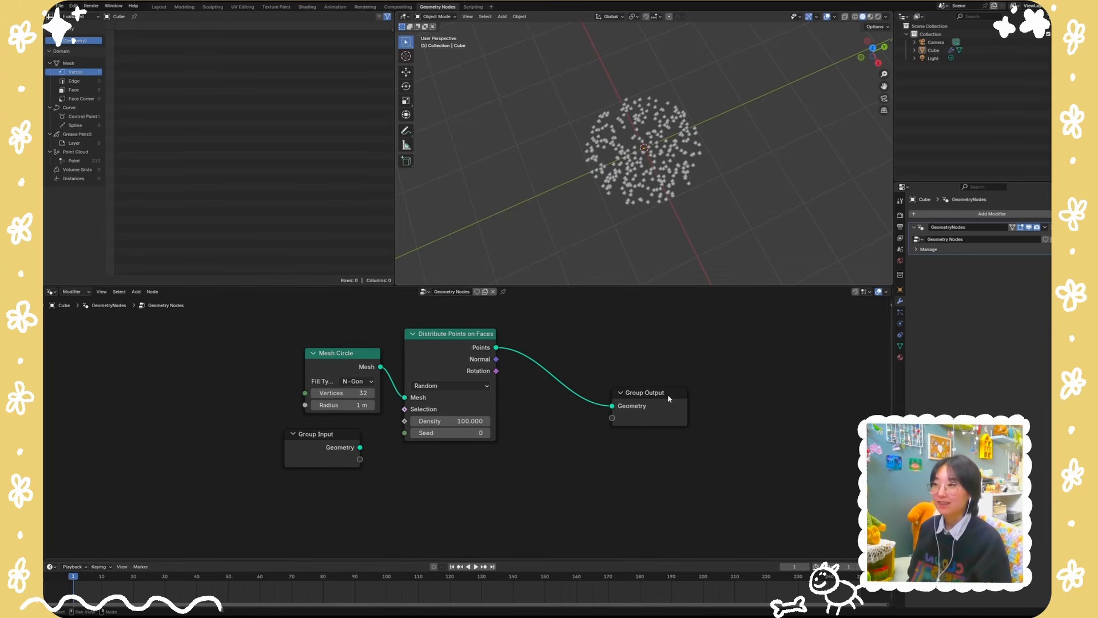
Step: Insert a Set Position node between Distribute Points on Faces and Group Output, and move the Group Input node out of the way
drag(667, 395, 705, 393)
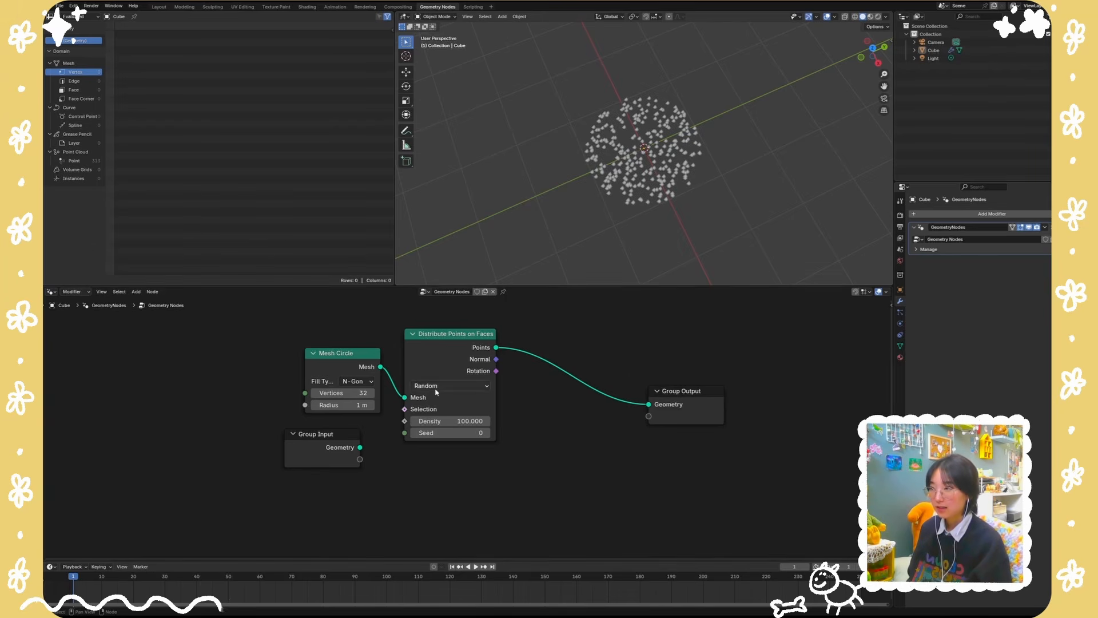
key(shift+a)
text(set positio)
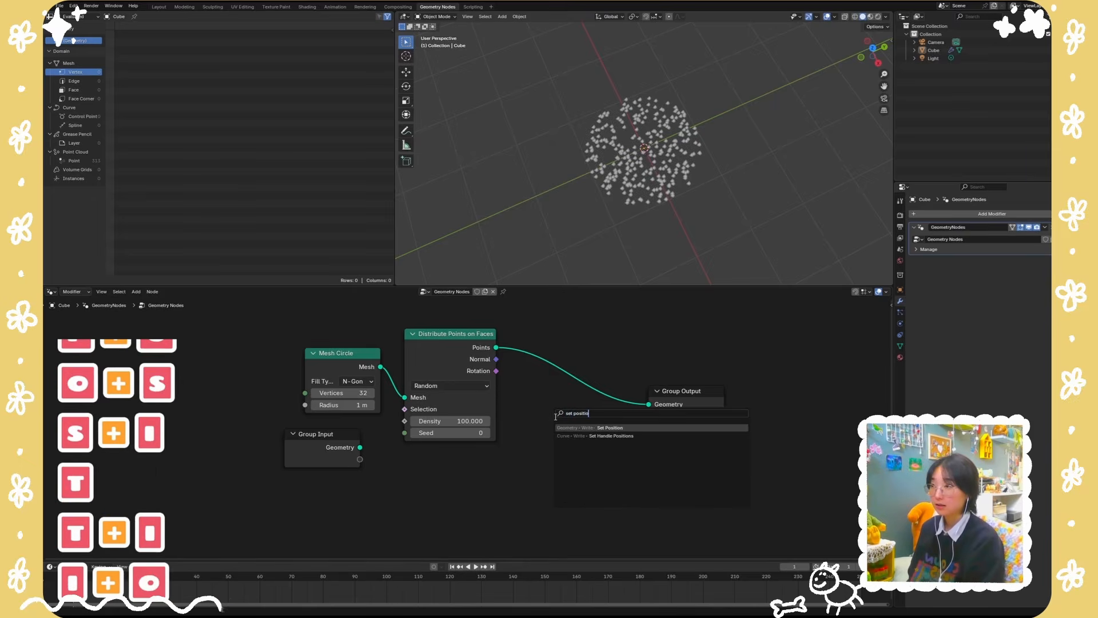
key(Return)
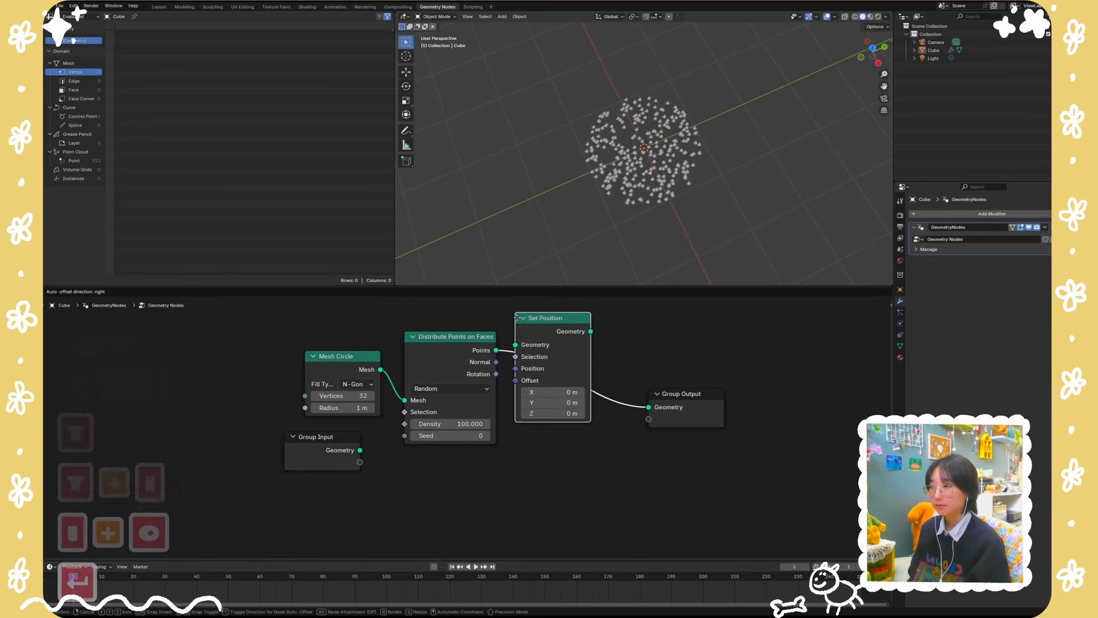
click(529, 340)
drag(321, 438, 260, 455)
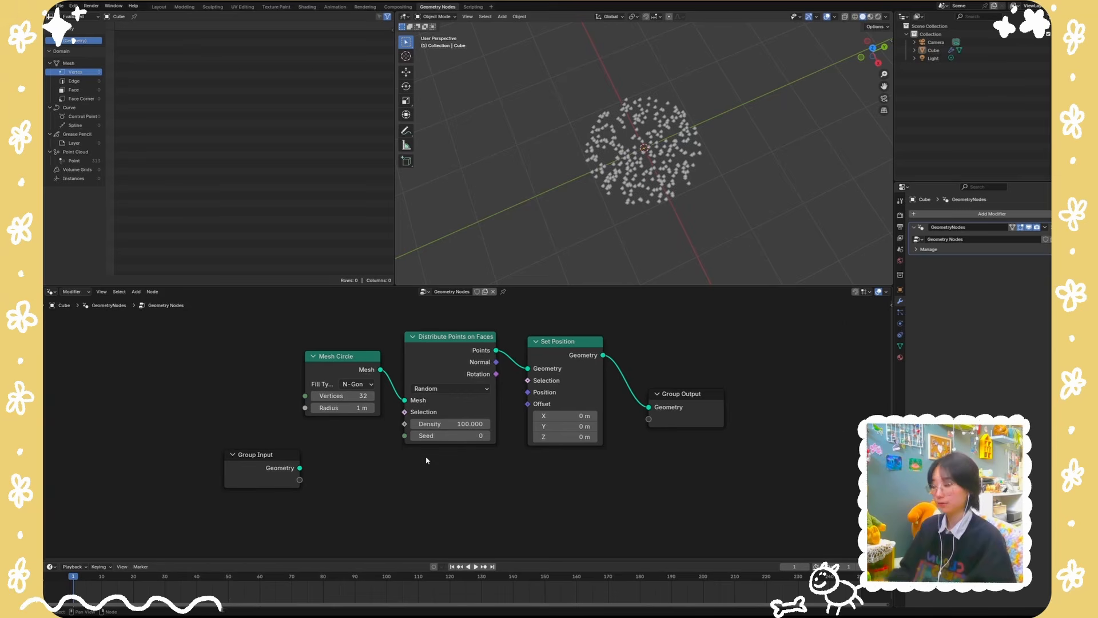
Step: Try scaling the whole point disc in the viewport, and undo the scaling
click(685, 197)
key(s)
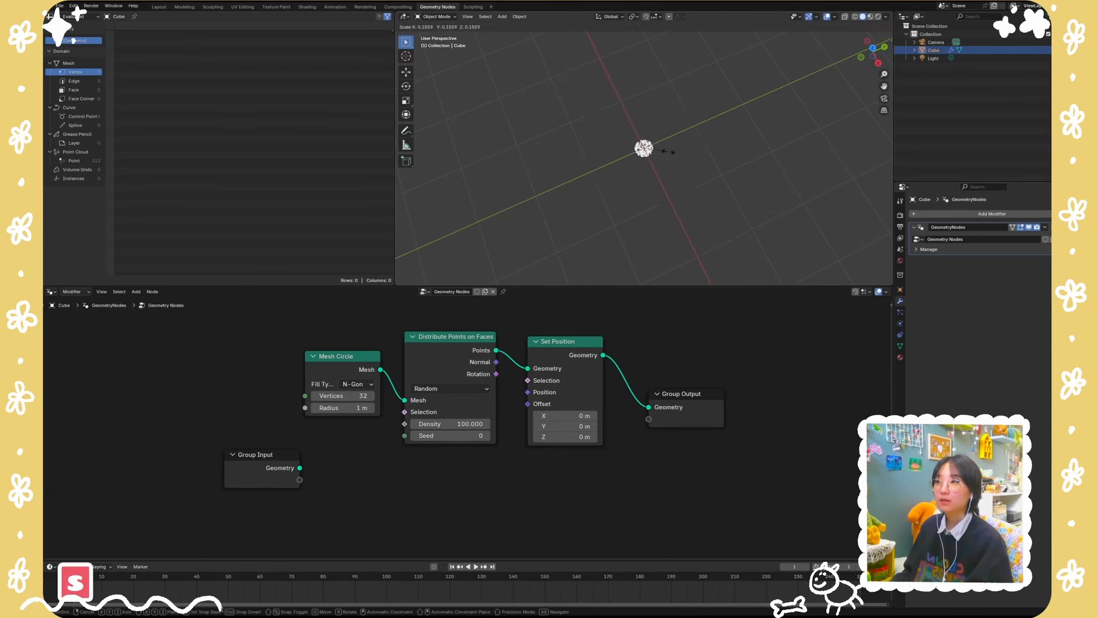
click(878, 233)
key(ctrl+z)
Step: Add a Position node below the Mesh Circle and Group Input nodes
key(shift+a)
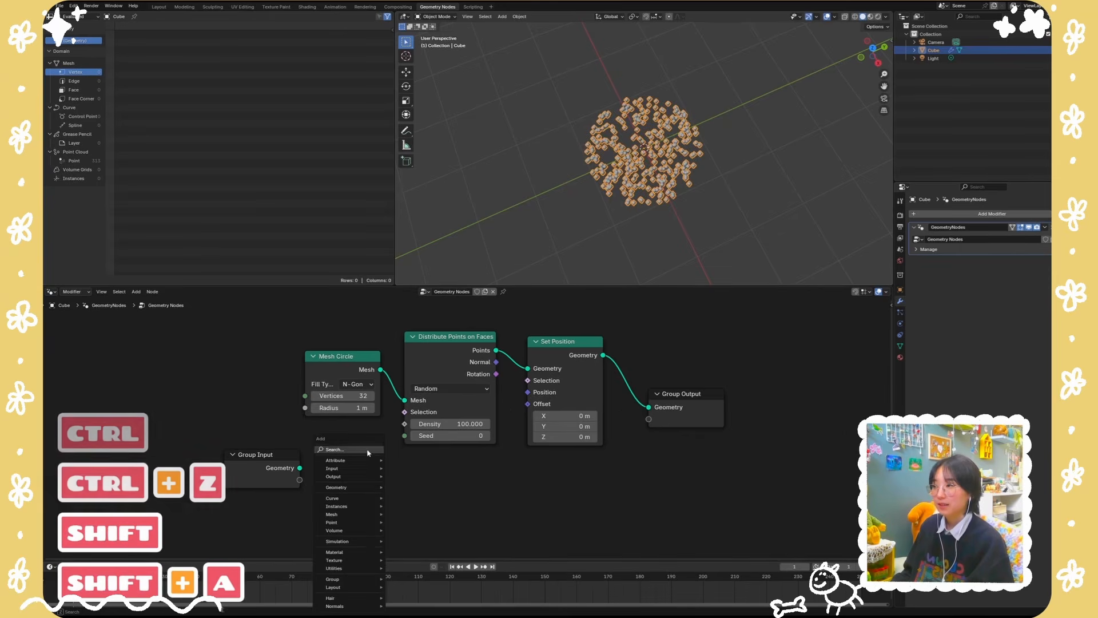
text(posi)
key(Return)
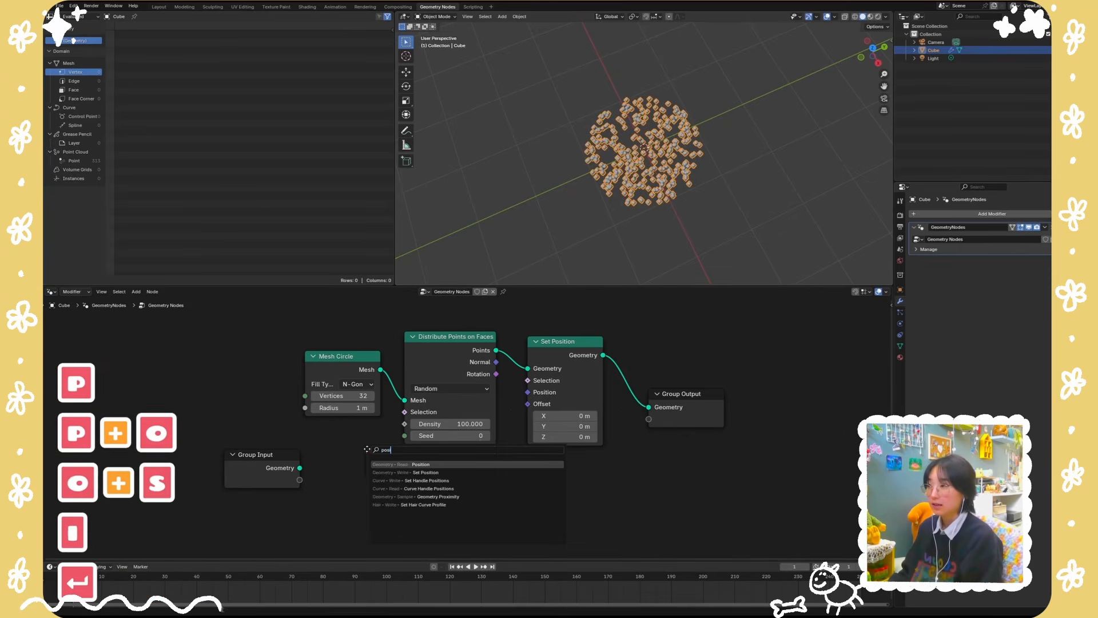
click(350, 502)
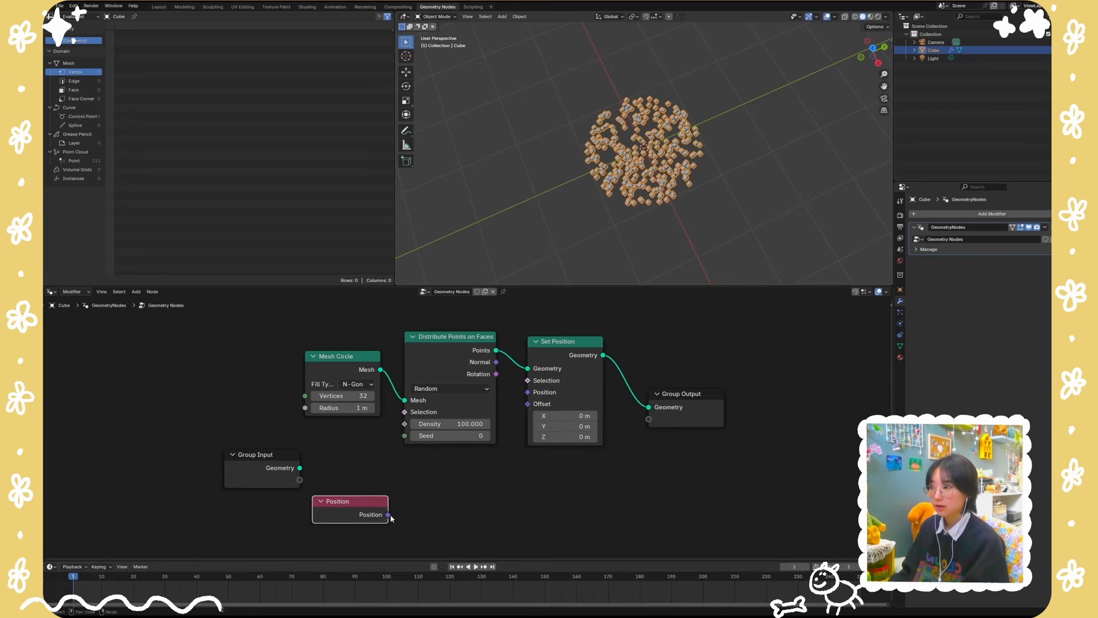
Step: Feed the Position node into a new vector math Scale node and link its Vector output to Set Position's Position input
drag(389, 515, 437, 510)
text(scale)
key(Return)
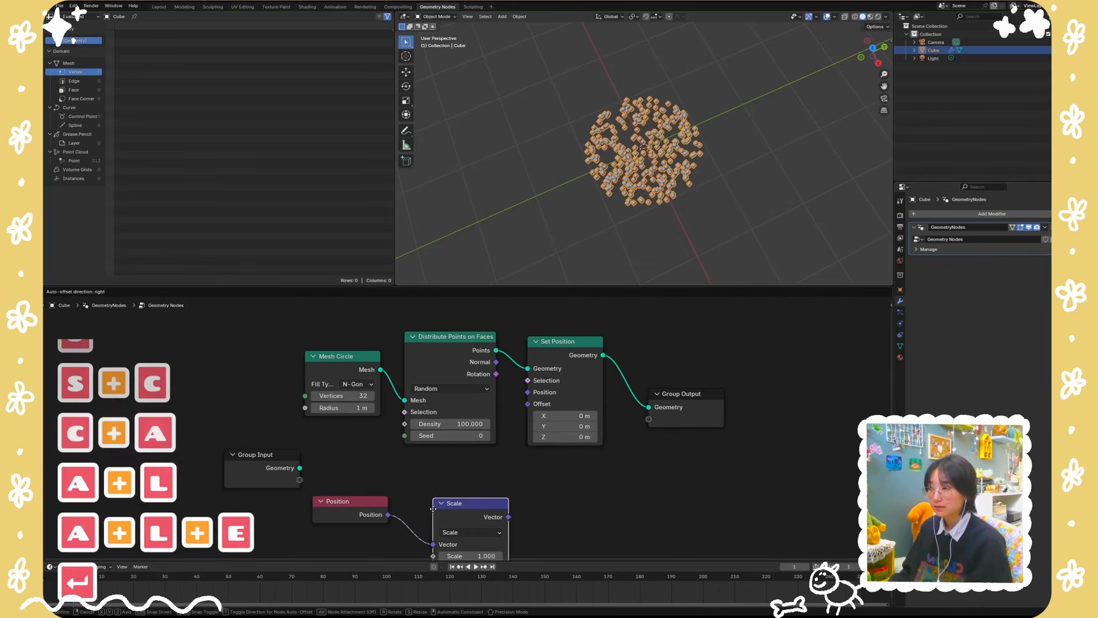
click(423, 484)
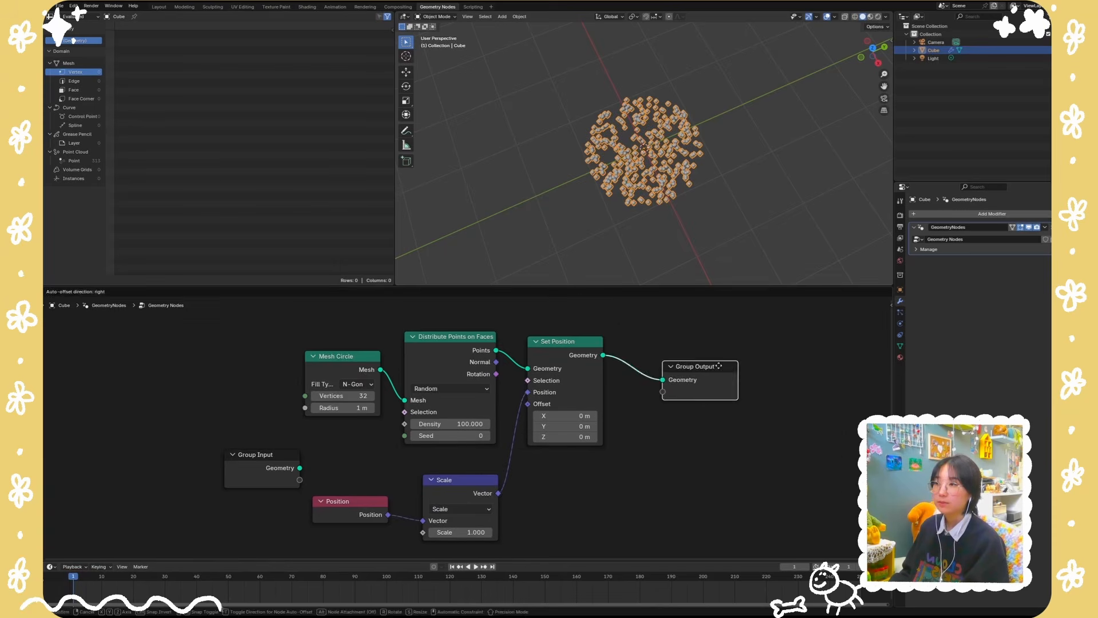
Step: Add a Scene Time node and connect its Frame output to the Scale node's Scale input
middle_drag(254, 552, 336, 482)
key(shift+a)
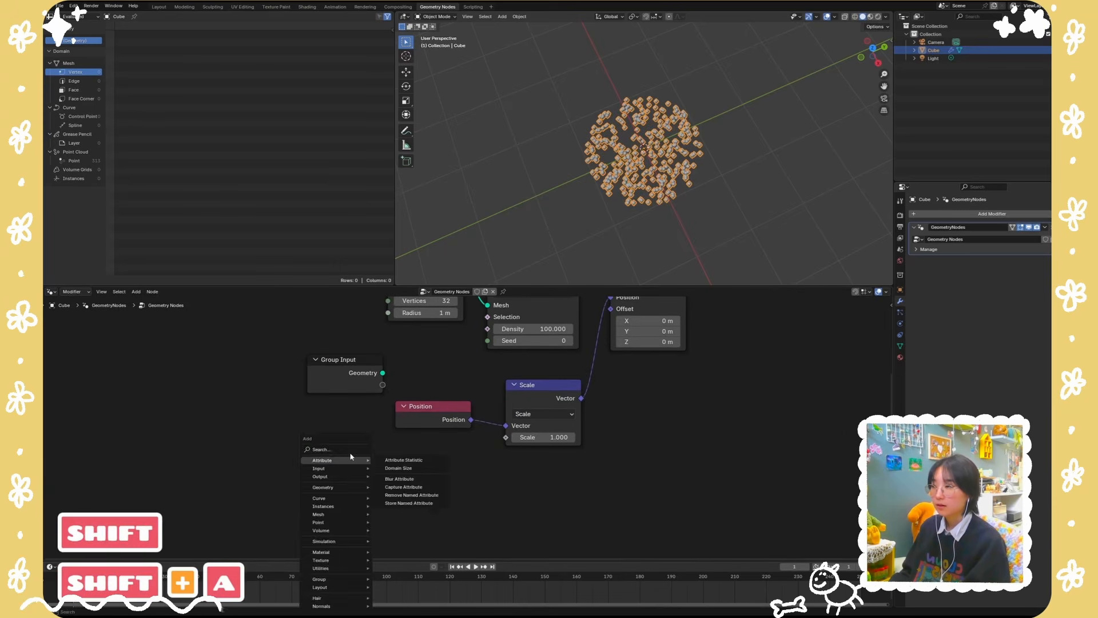
click(355, 452)
text(scene time)
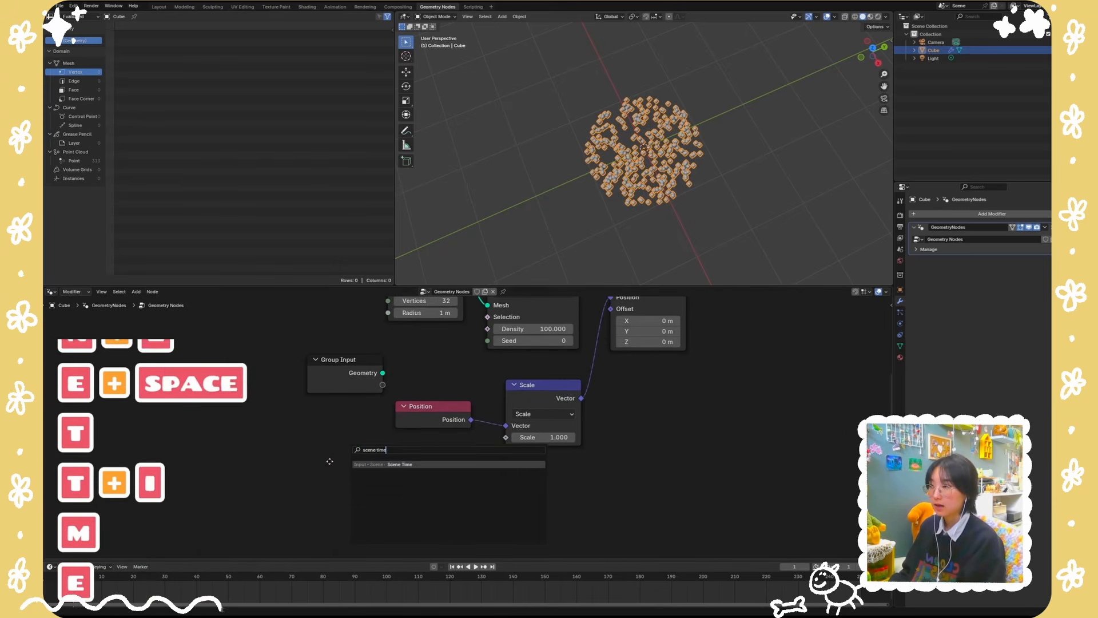
key(Return)
click(299, 455)
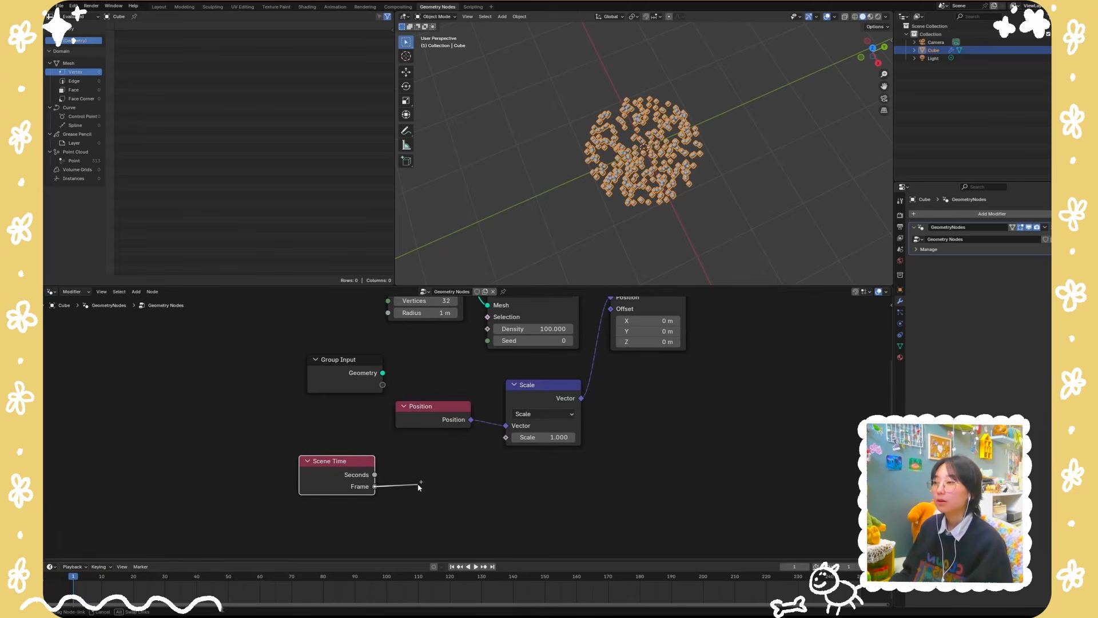
drag(497, 444, 503, 442)
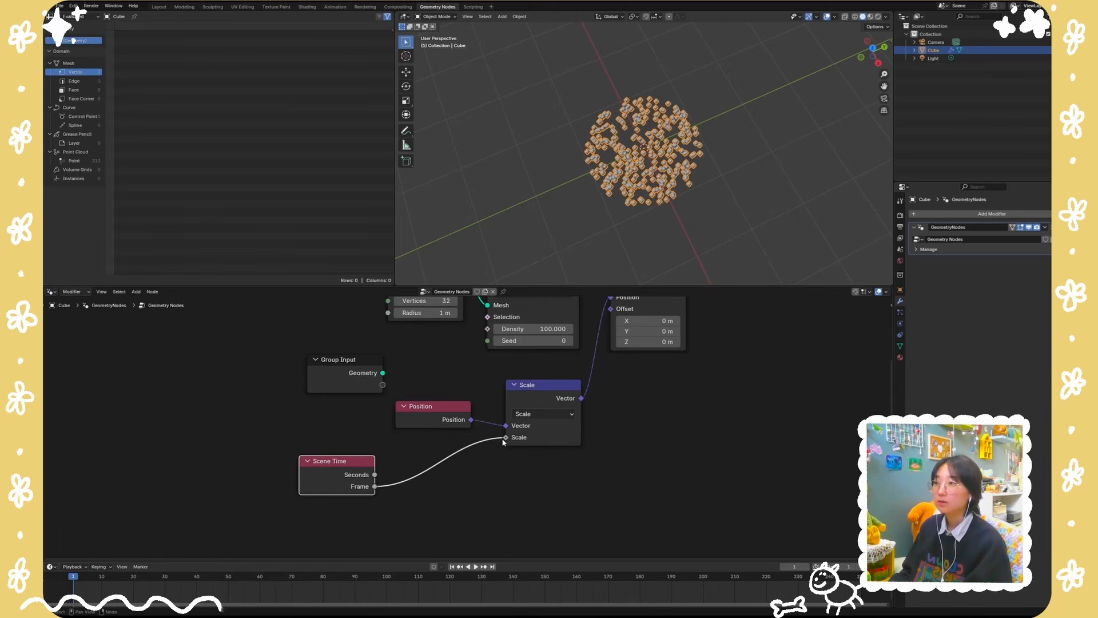
Step: Play the animation and scrub the first frames to check how the points spread, leaving the playhead at frame 2
key(space)
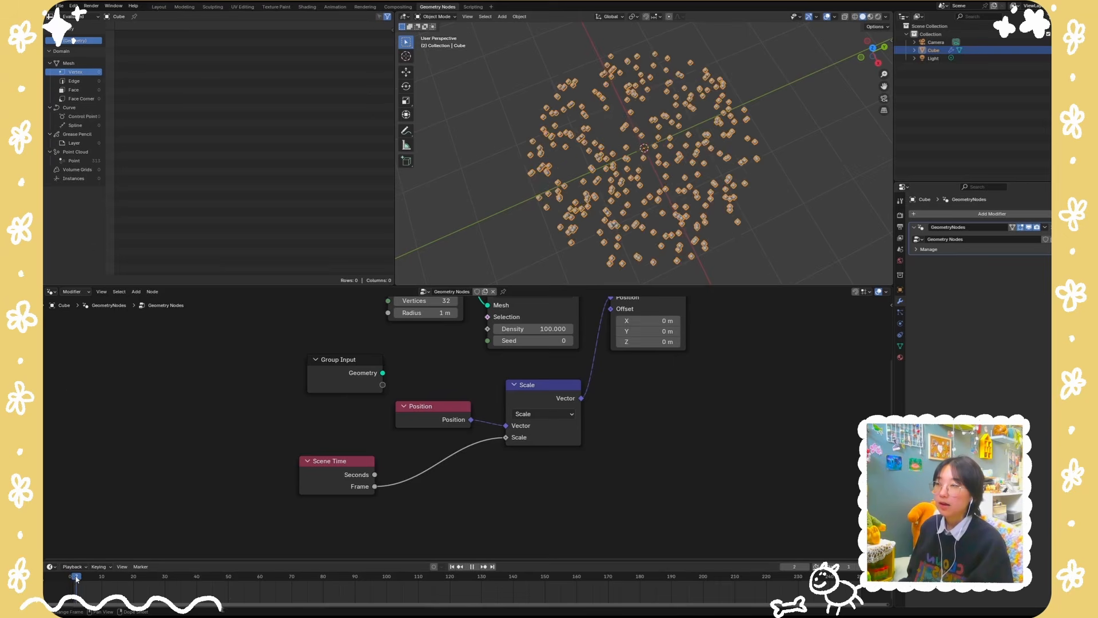
drag(83, 581, 76, 580)
key(space)
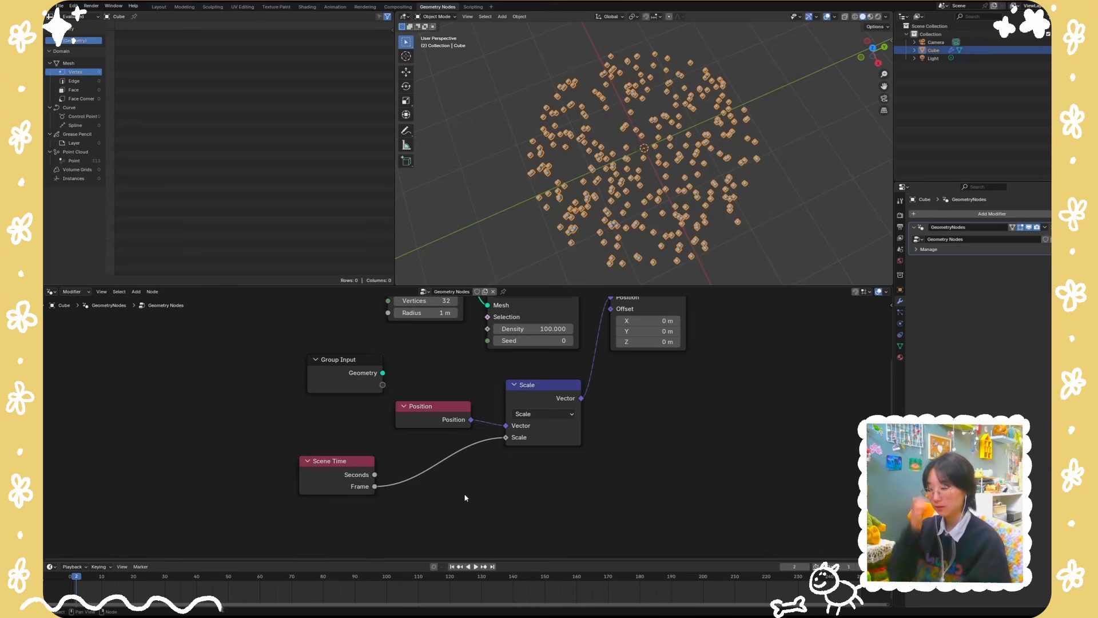
Step: Insert a Divide math node between Scene Time's Frame output and the Scale node, and set its divisor to 24
drag(318, 465, 233, 472)
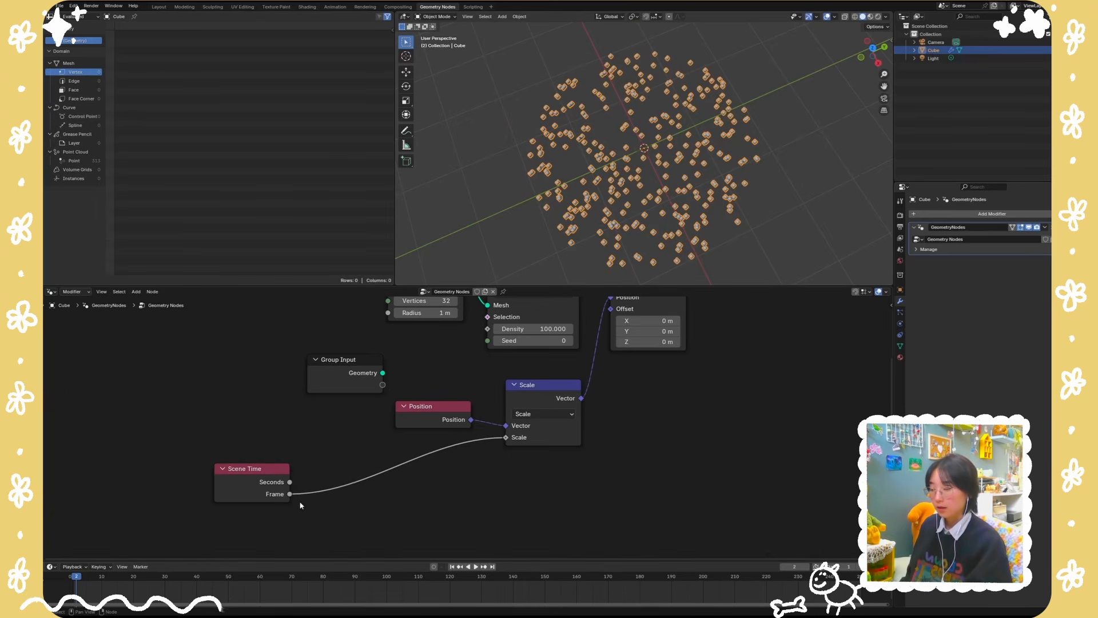
drag(328, 503, 328, 503)
text(divide)
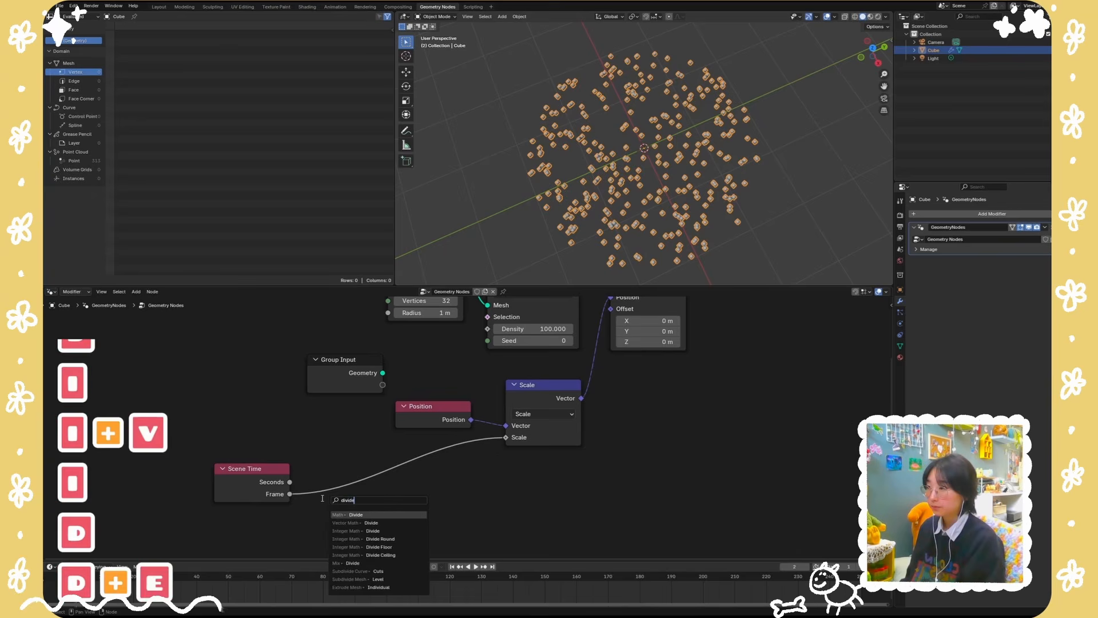
key(Return)
click(311, 470)
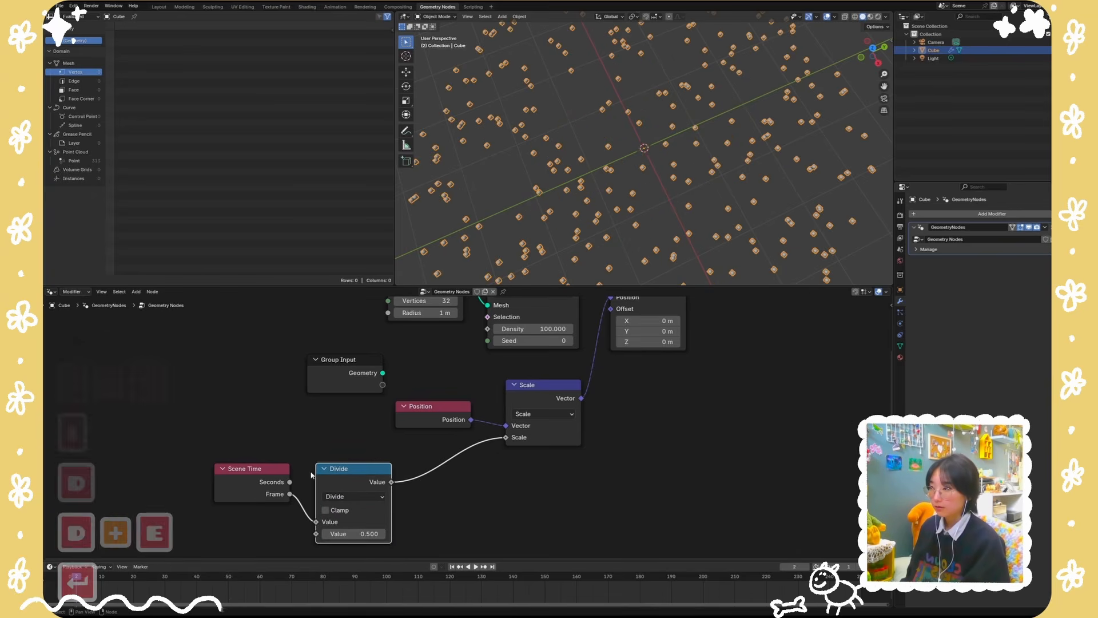
middle_drag(474, 516, 473, 506)
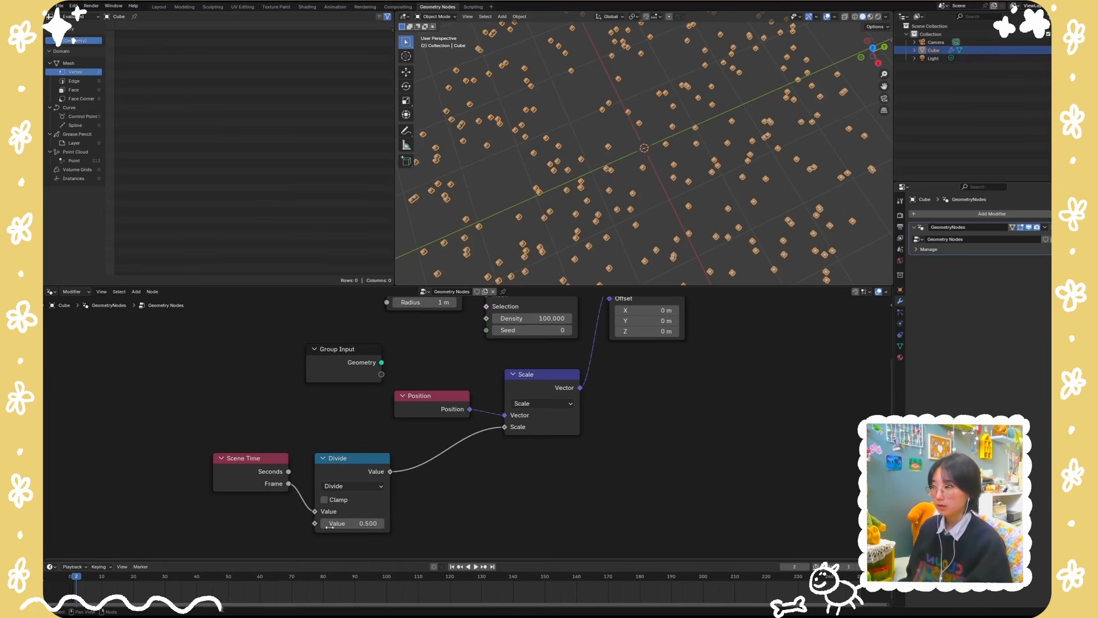
text(24)
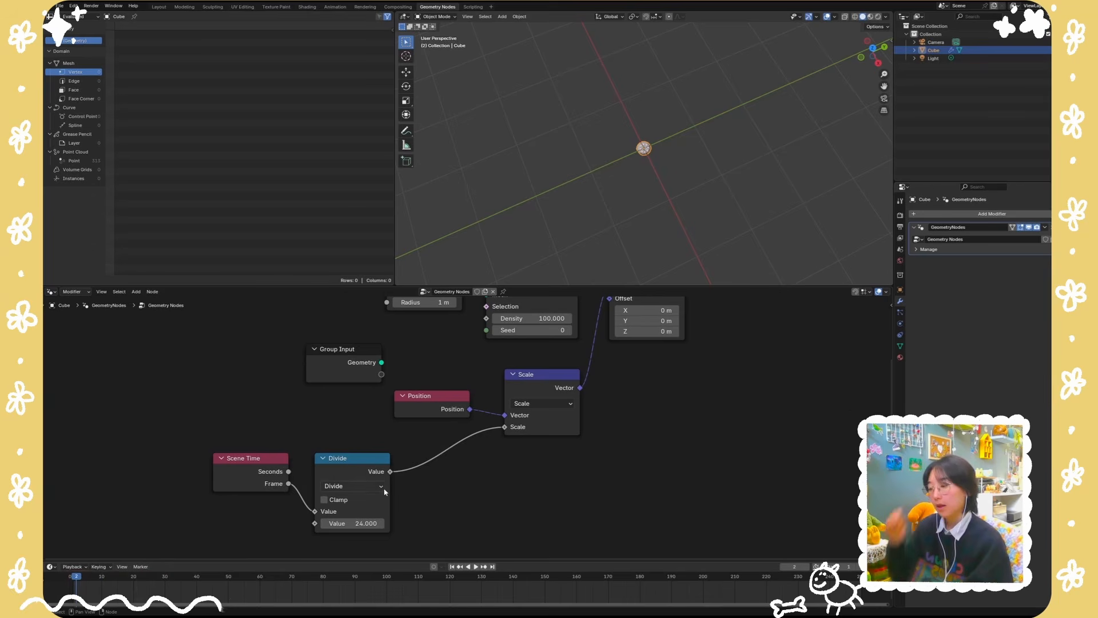
Step: Play the animation, move to frame 24, and compare the point spread with the Mesh Circle output through a temporary Viewer node
click(476, 568)
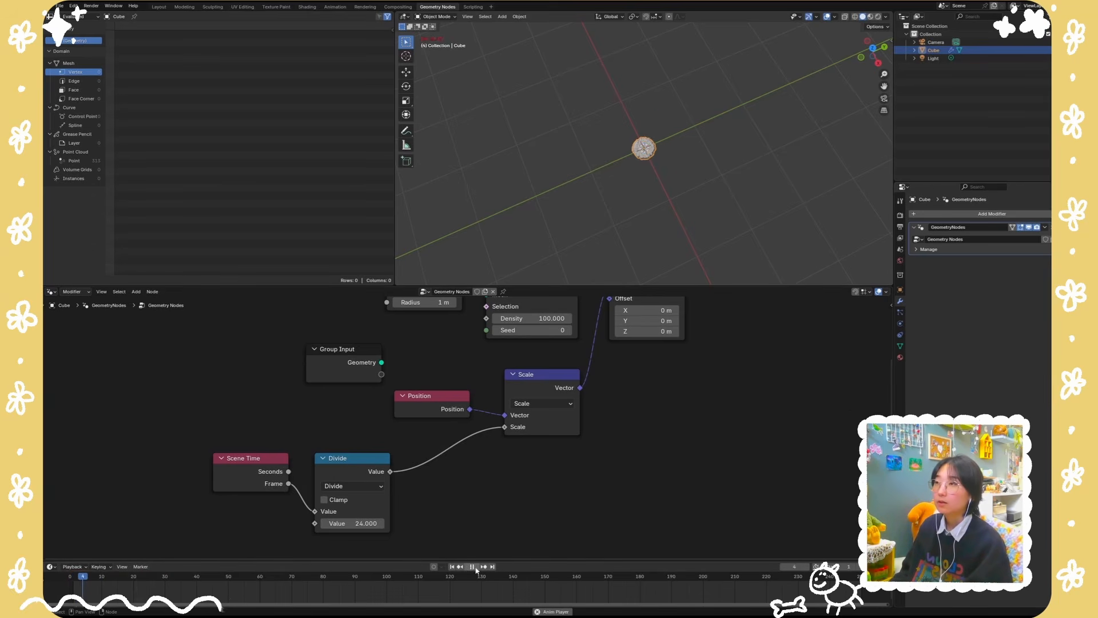
click(147, 580)
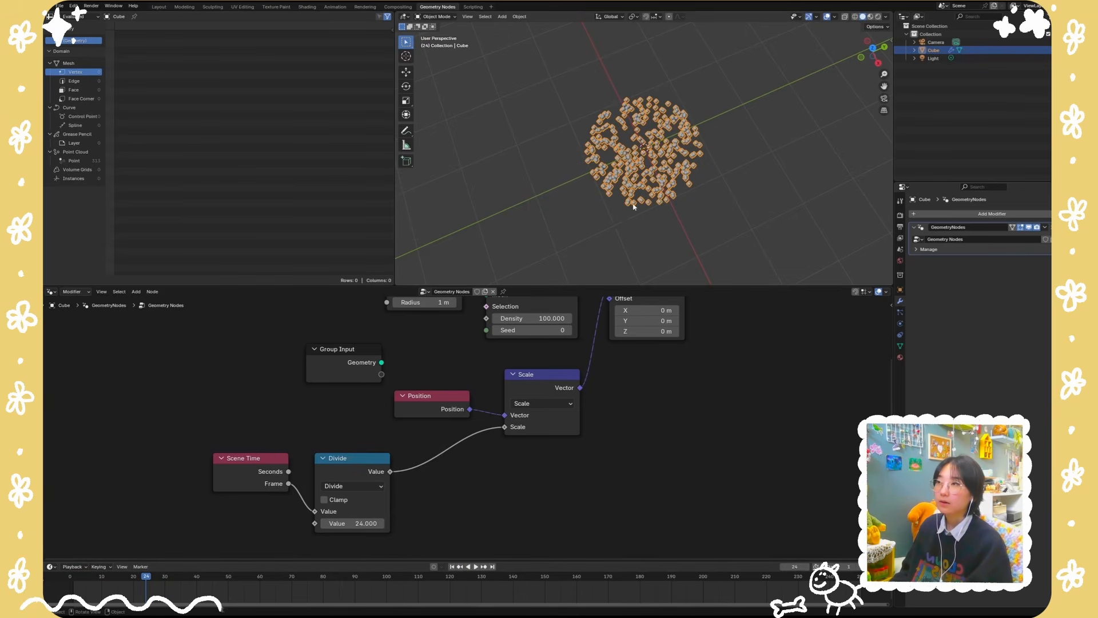
middle_drag(675, 418, 669, 496)
ctrl+shift+click(421, 336)
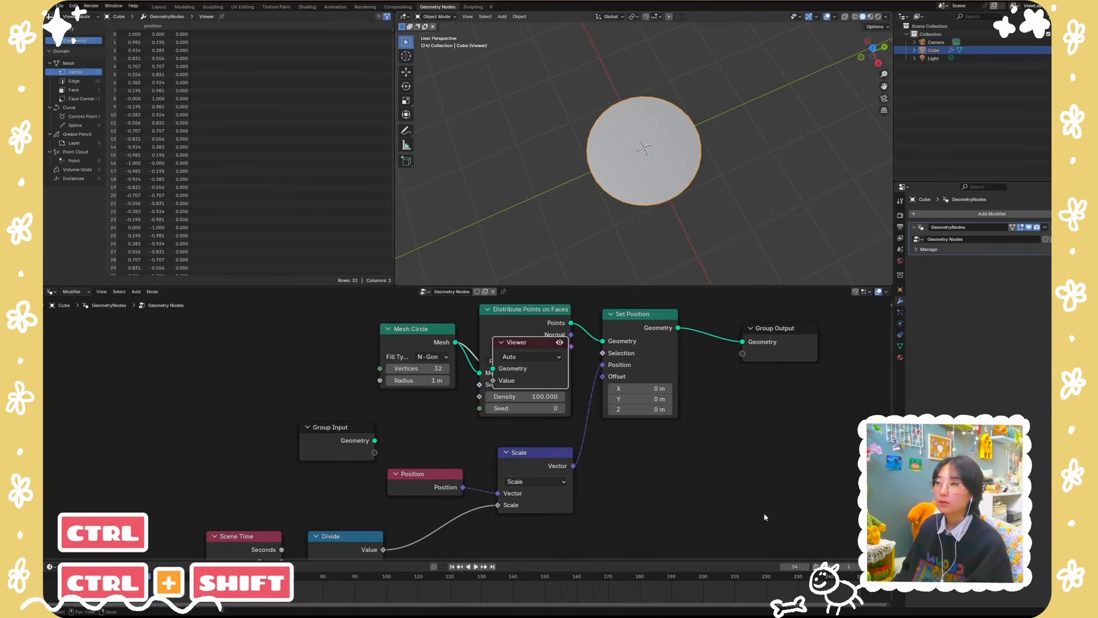
middle_drag(766, 517, 475, 531)
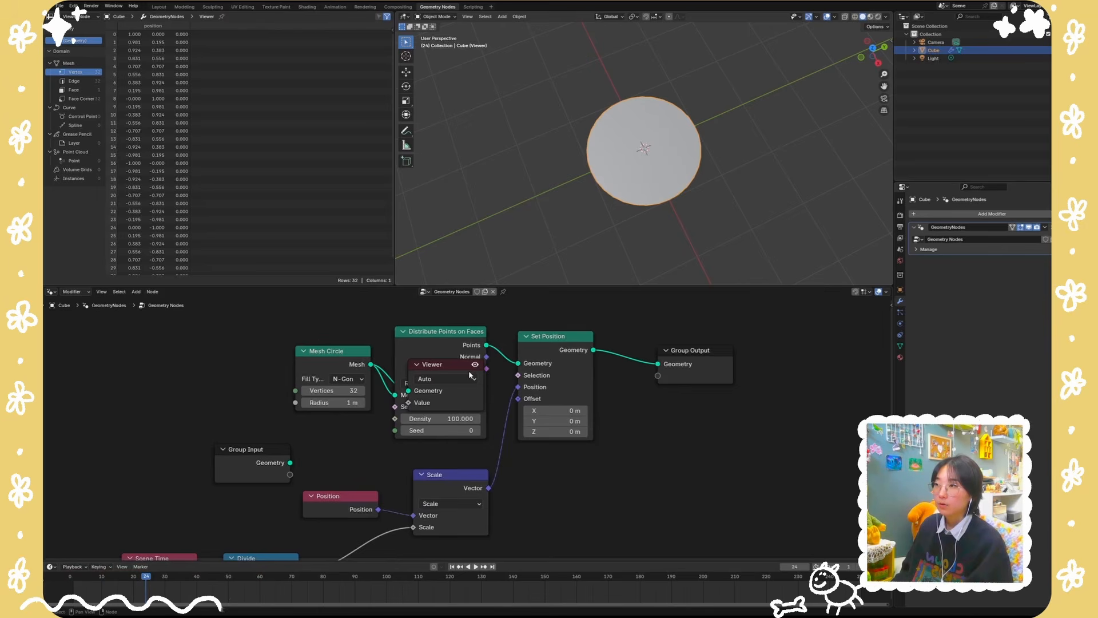
key(Delete)
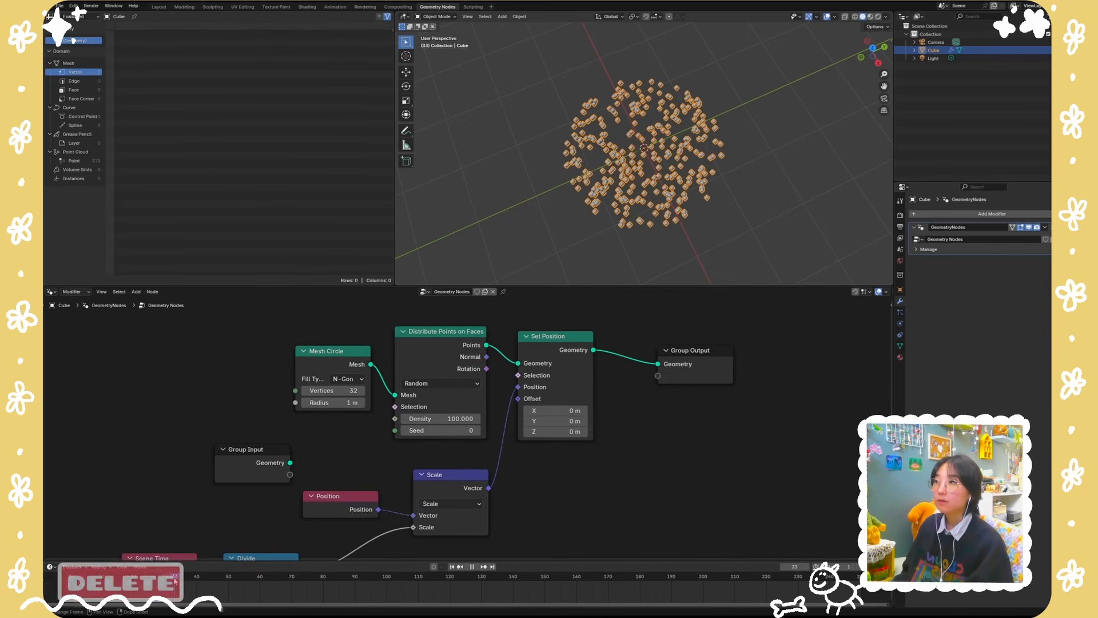
Step: Insert a Floored Modulo math node between Divide and Scale, set its second value to 1, and play back the loop
middle_drag(287, 557, 411, 465)
drag(301, 473, 274, 490)
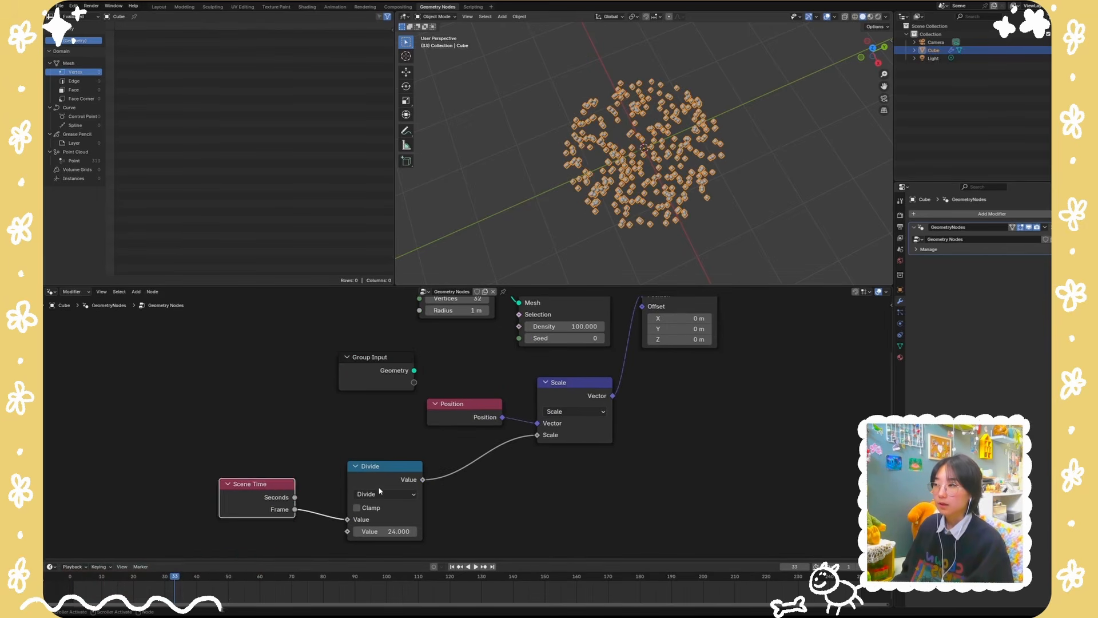
drag(379, 489, 473, 495)
text(floor)
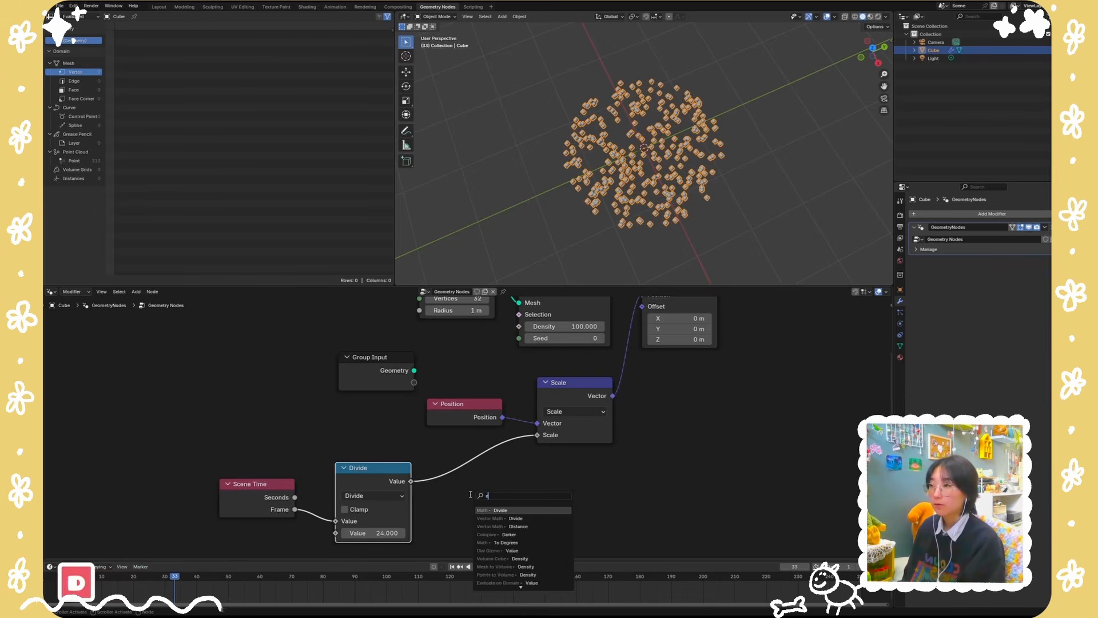
key(Down)
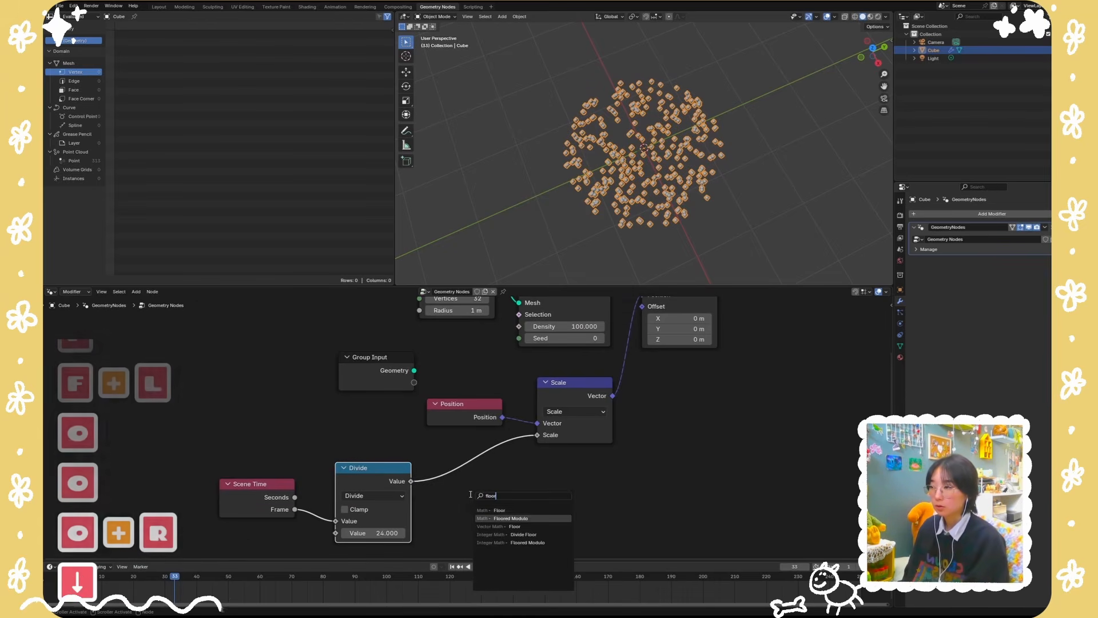
key(Return)
click(453, 464)
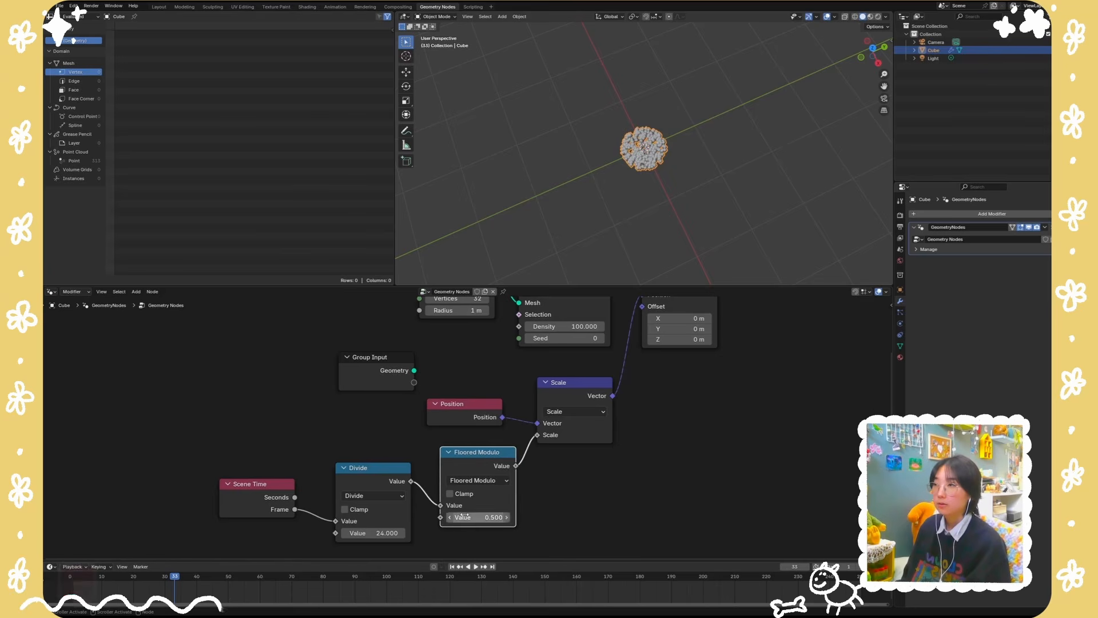
click(470, 517)
text(1)
click(629, 525)
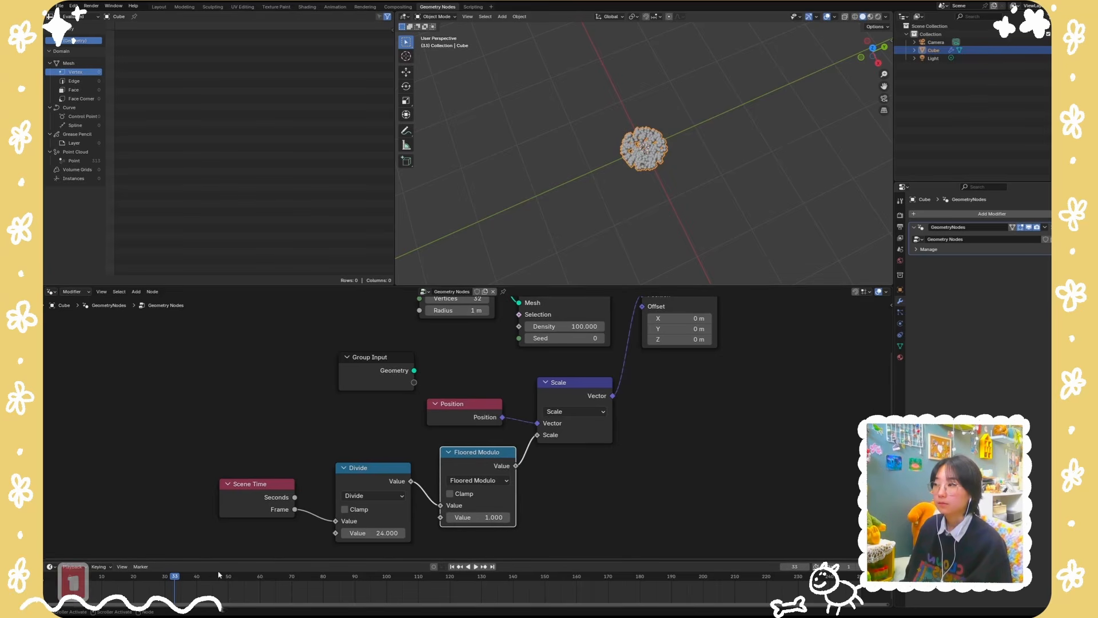
drag(171, 578, 101, 580)
key(space)
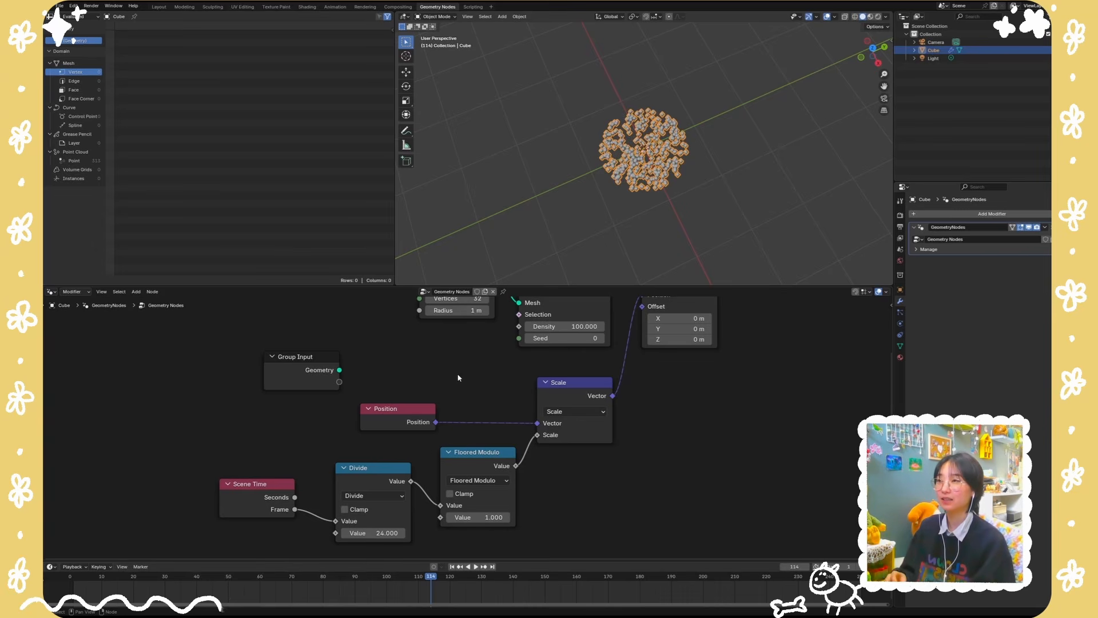
Step: Move Scene Time and Divide aside and insert an Add math node between Divide and Floored Modulo
middle_drag(589, 494, 662, 450)
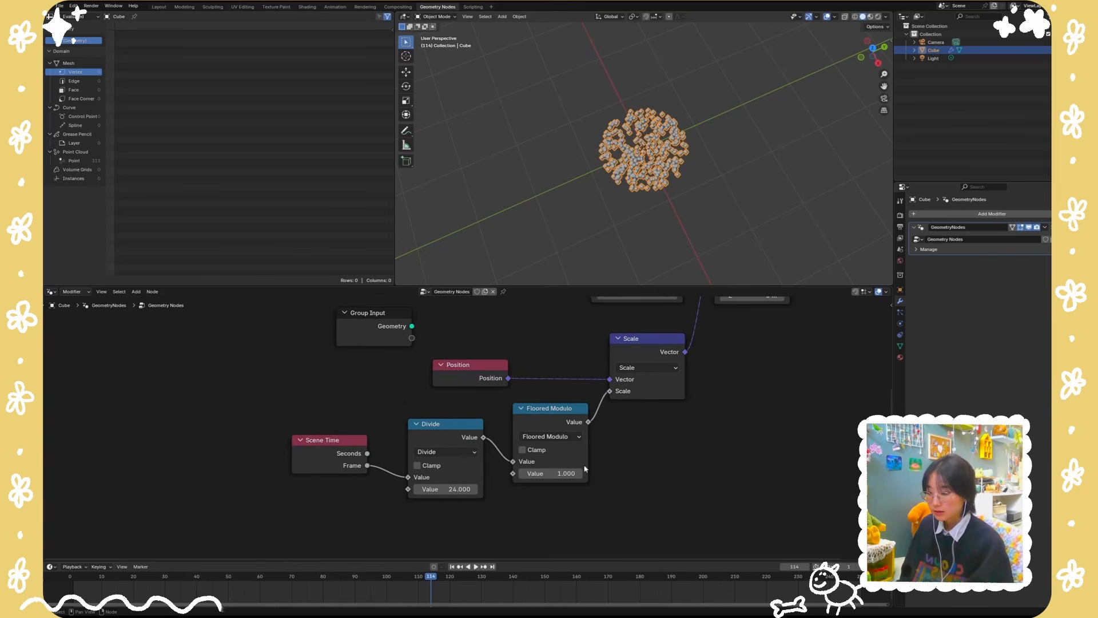
drag(299, 417, 452, 498)
drag(457, 425, 440, 445)
click(412, 421)
text(add)
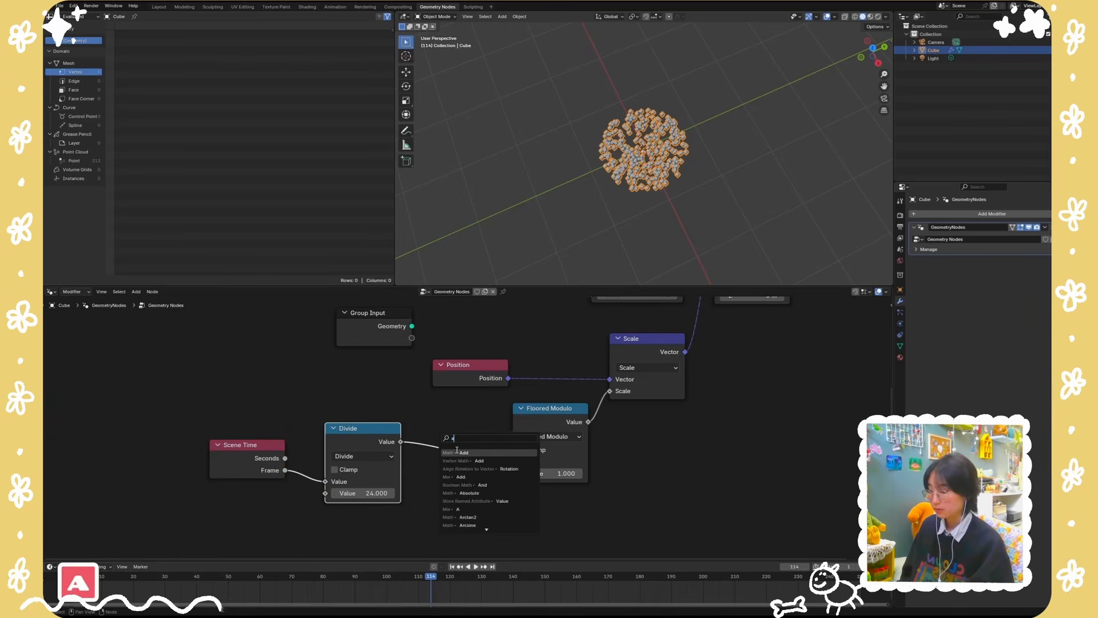
click(475, 452)
Step: Add a Random Value node below Divide and connect its Value output to the Add node's second Value input
middle_drag(573, 522, 609, 493)
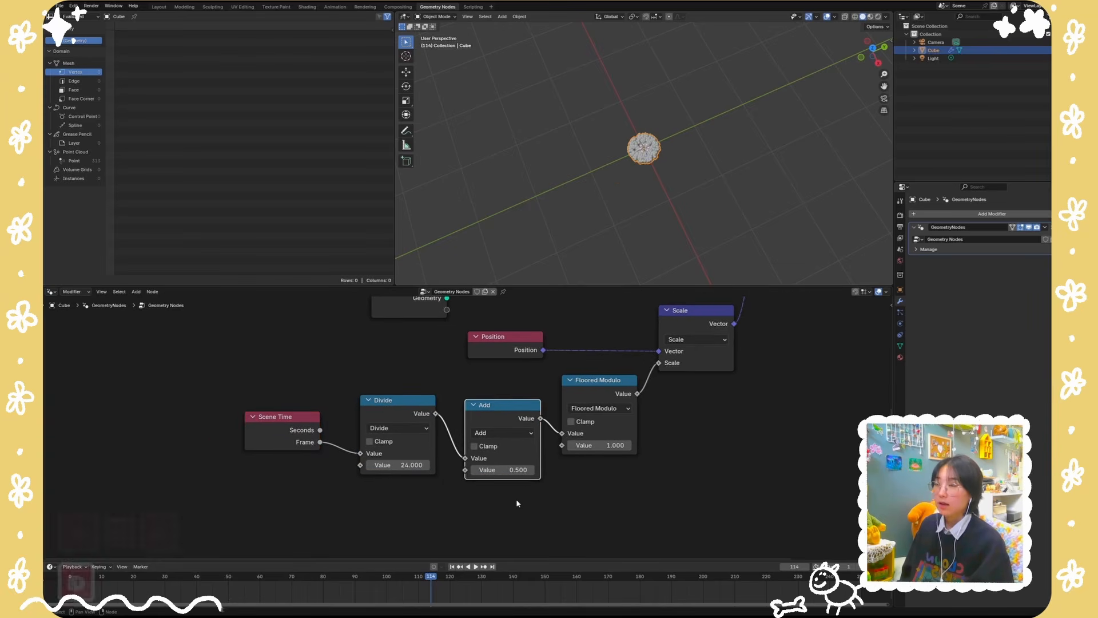
key(shift+a)
click(332, 451)
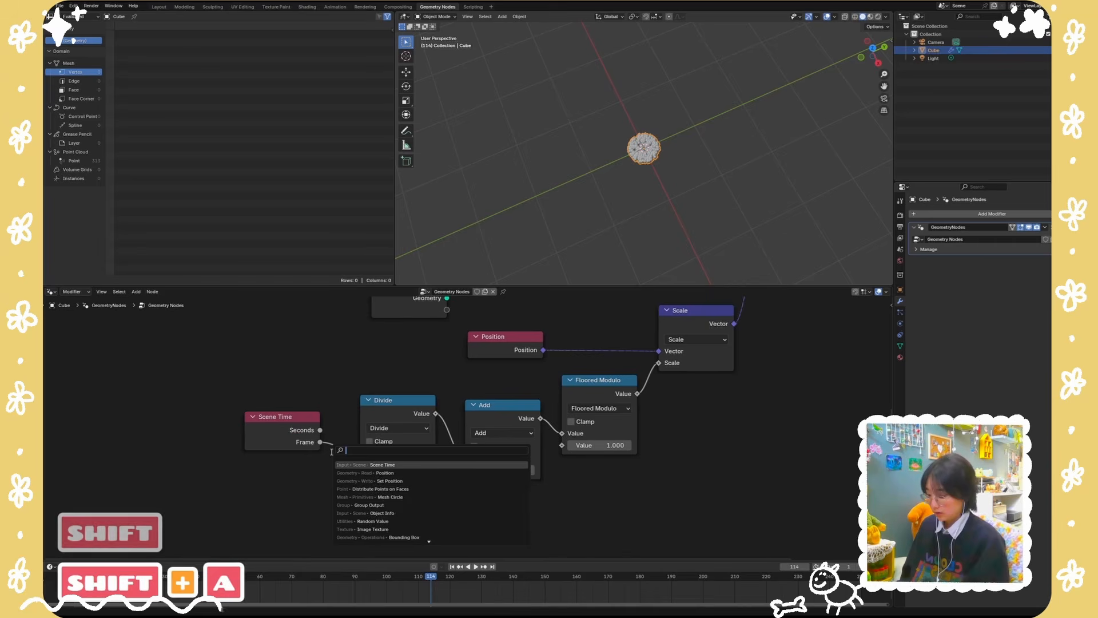
text(random)
key(Return)
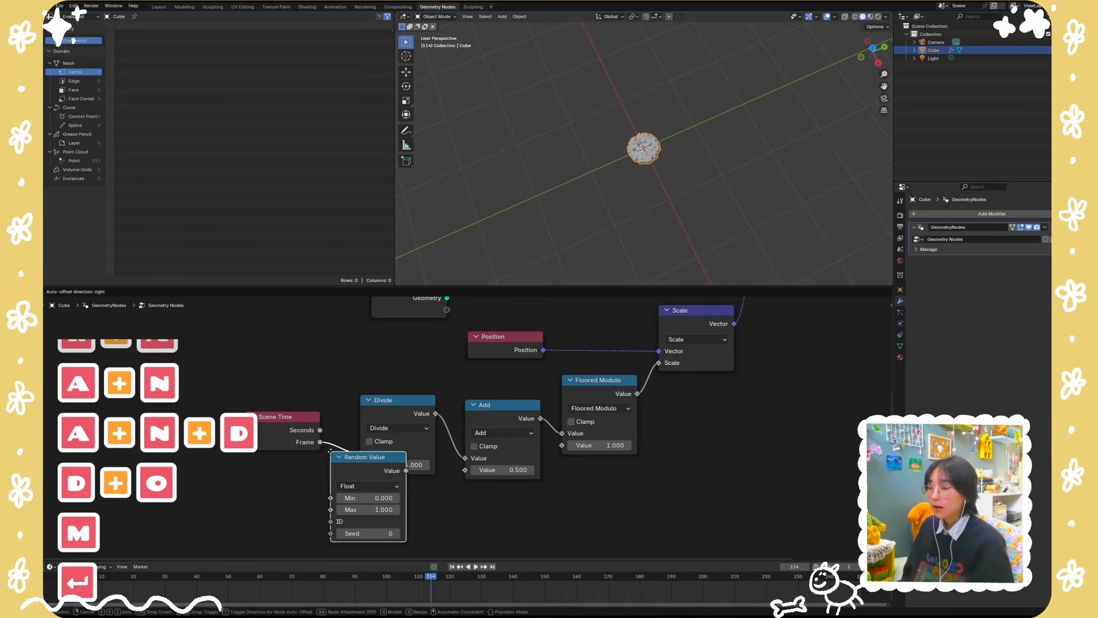
click(365, 488)
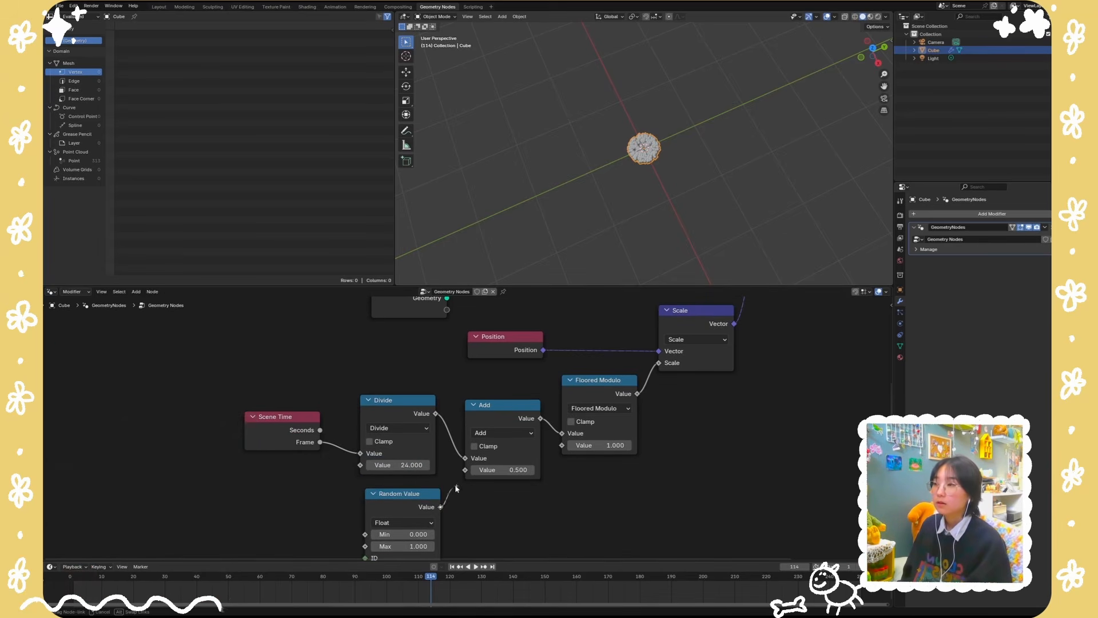
drag(472, 472, 467, 470)
Step: Play the animation and step between frames 34 and 35 to examine how the points loop with random offsets
key(space)
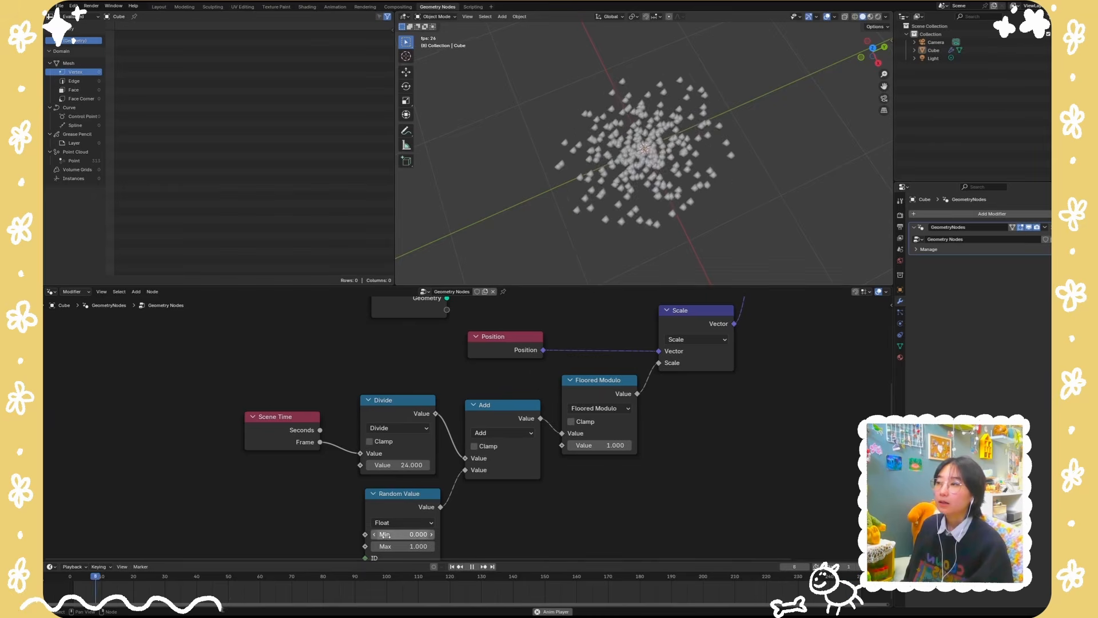
key(space)
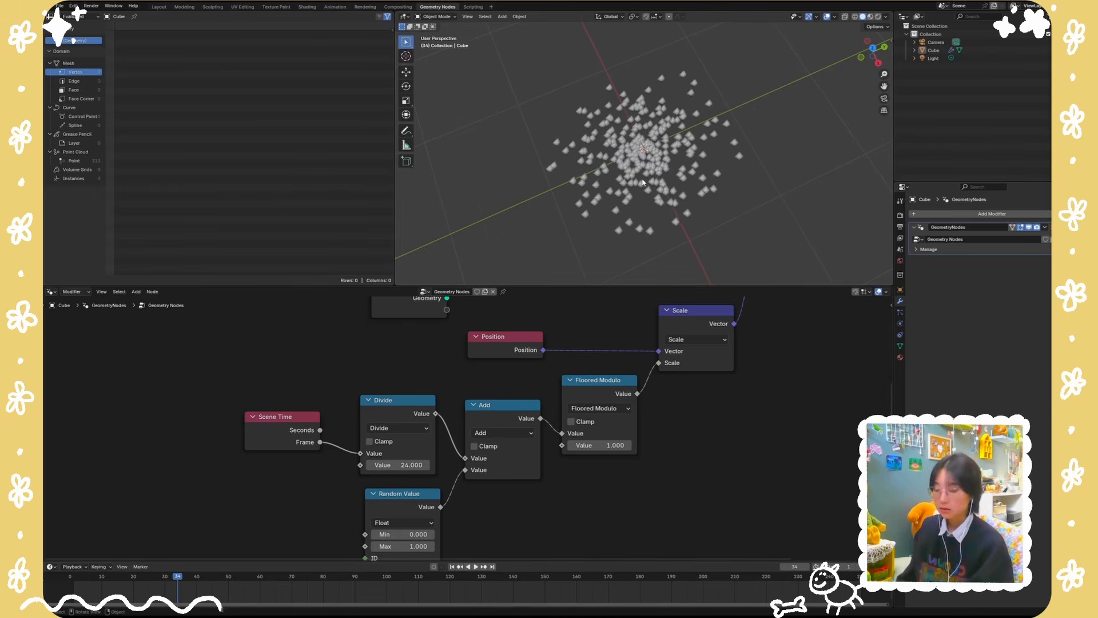
key(Right)
key(Left)
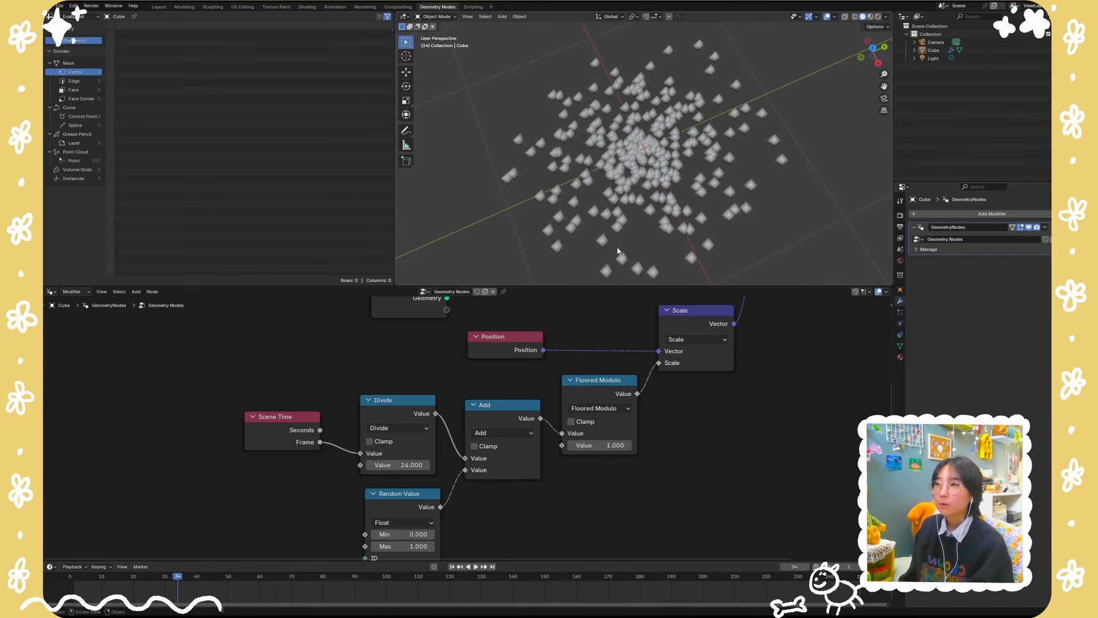
key(Right)
key(Left)
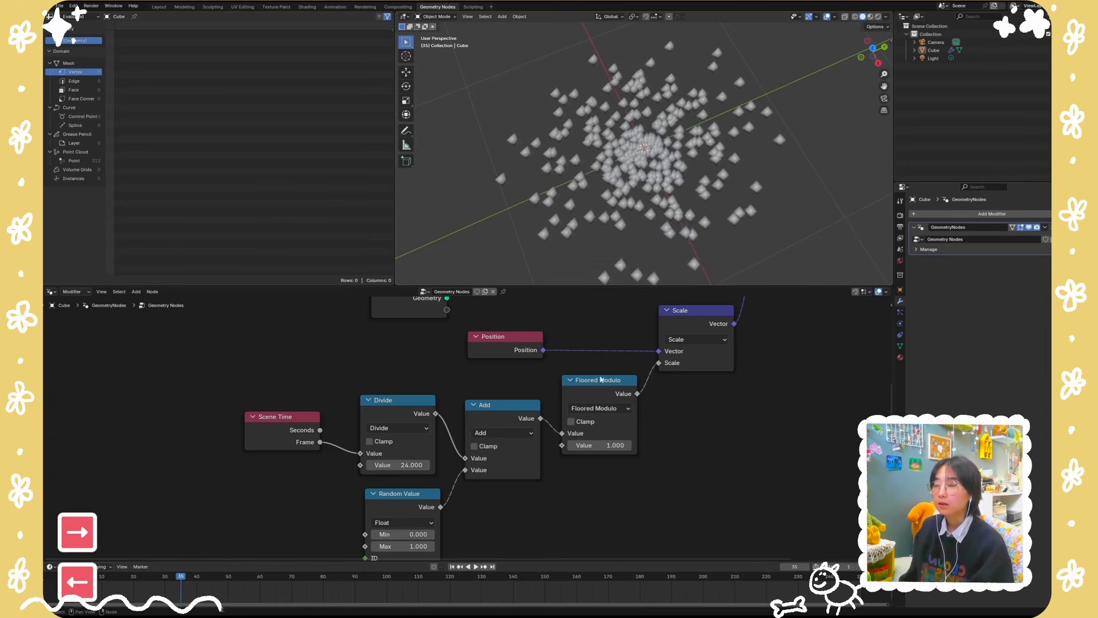
Step: Insert a Normalize vector math node between Position and the Scale node, and play the animation to check the point spread
drag(504, 344, 522, 330)
text(normal)
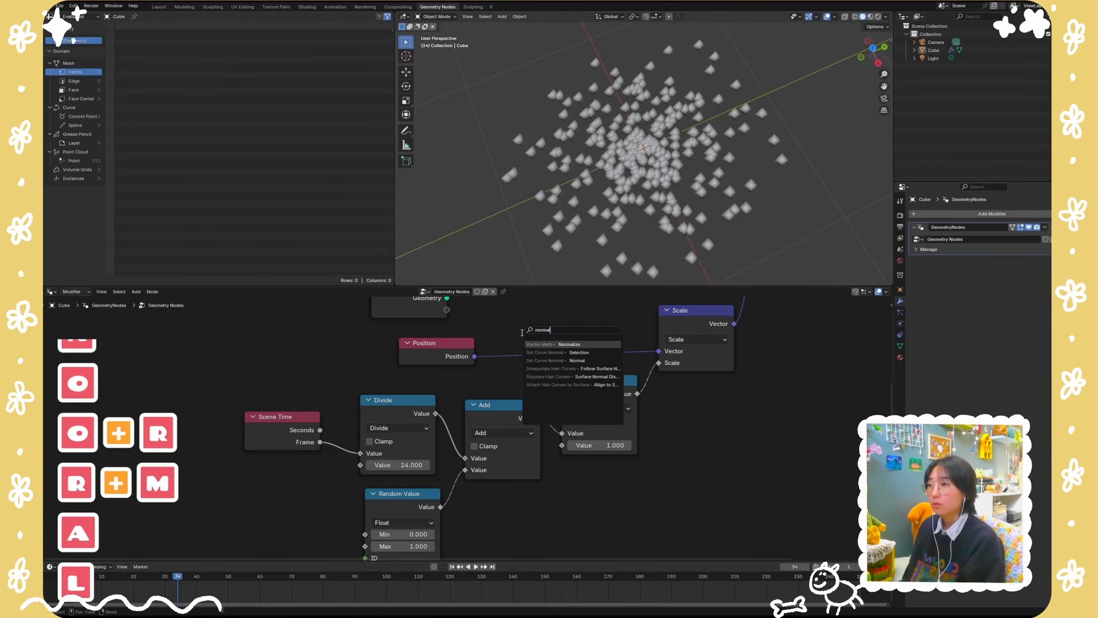
key(Return)
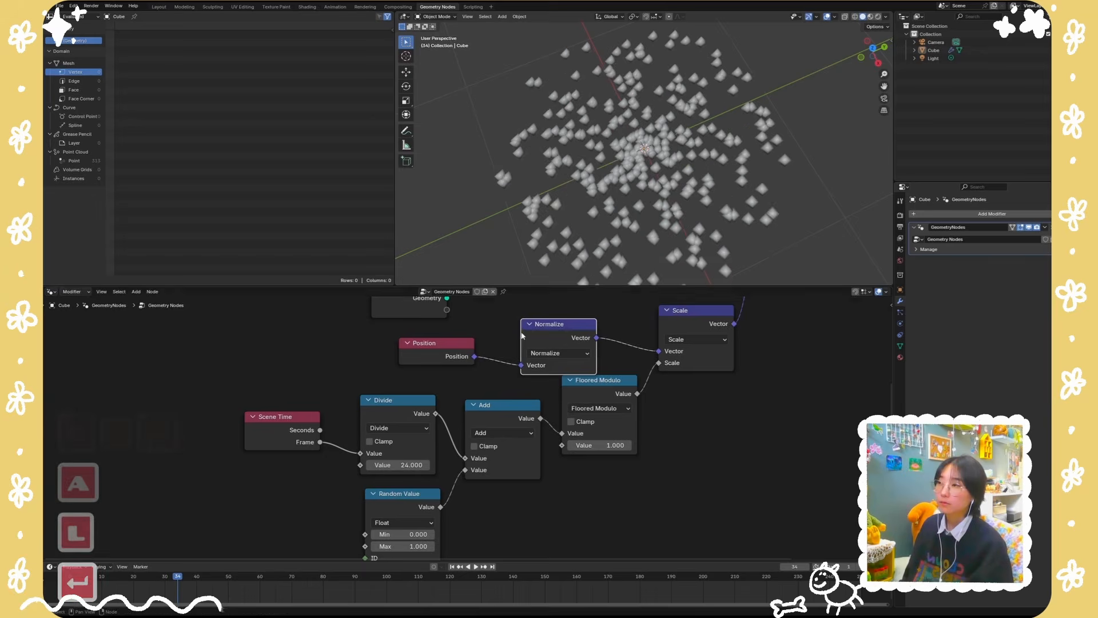
click(539, 328)
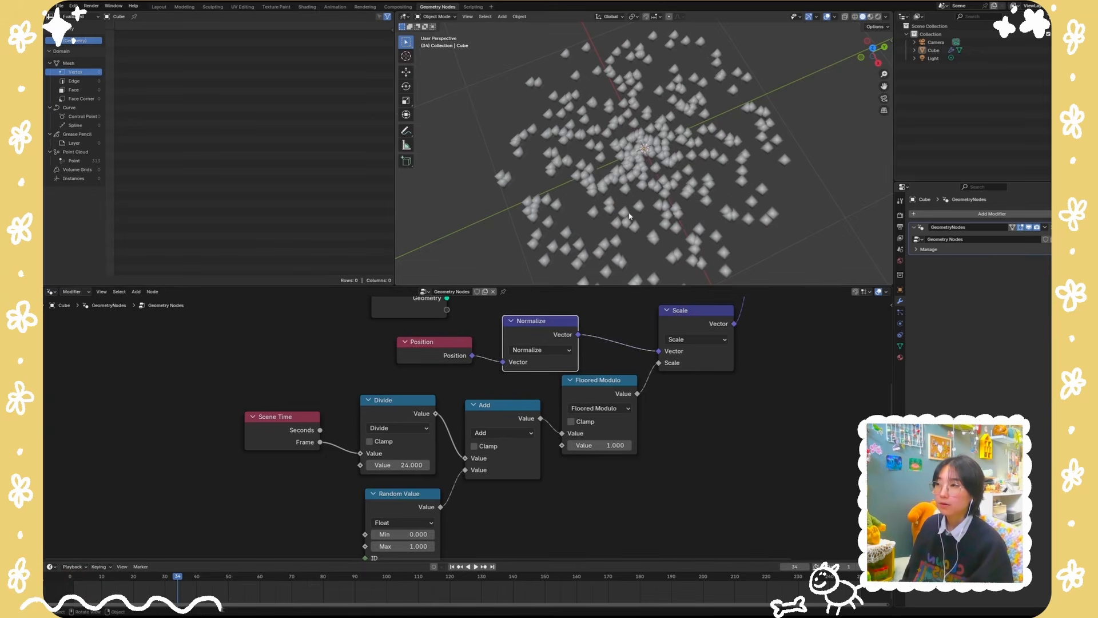
click(747, 533)
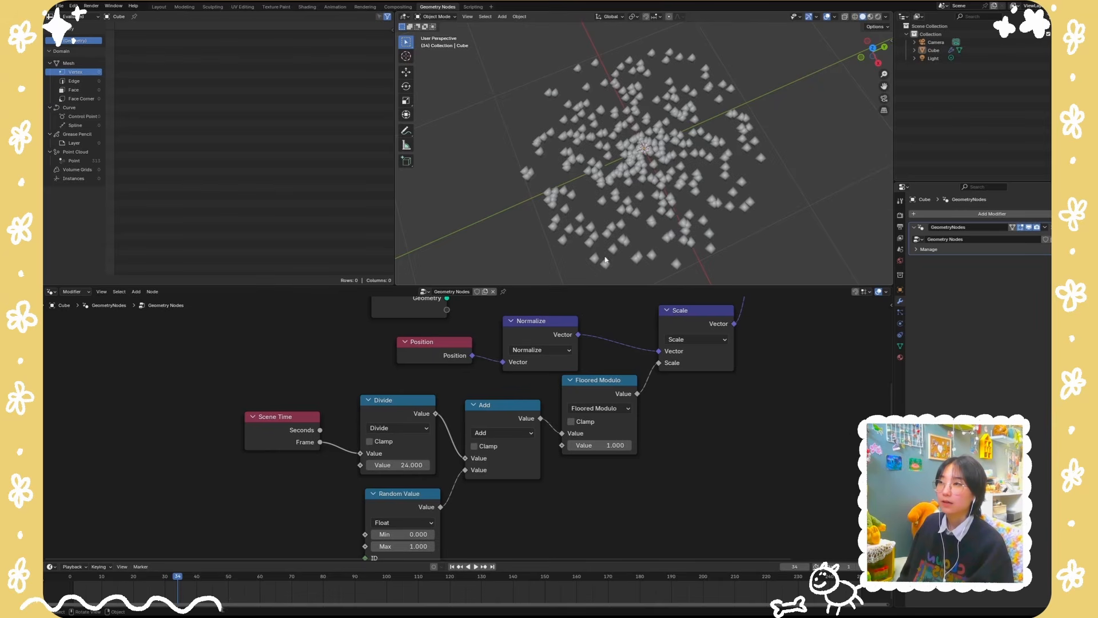
key(space)
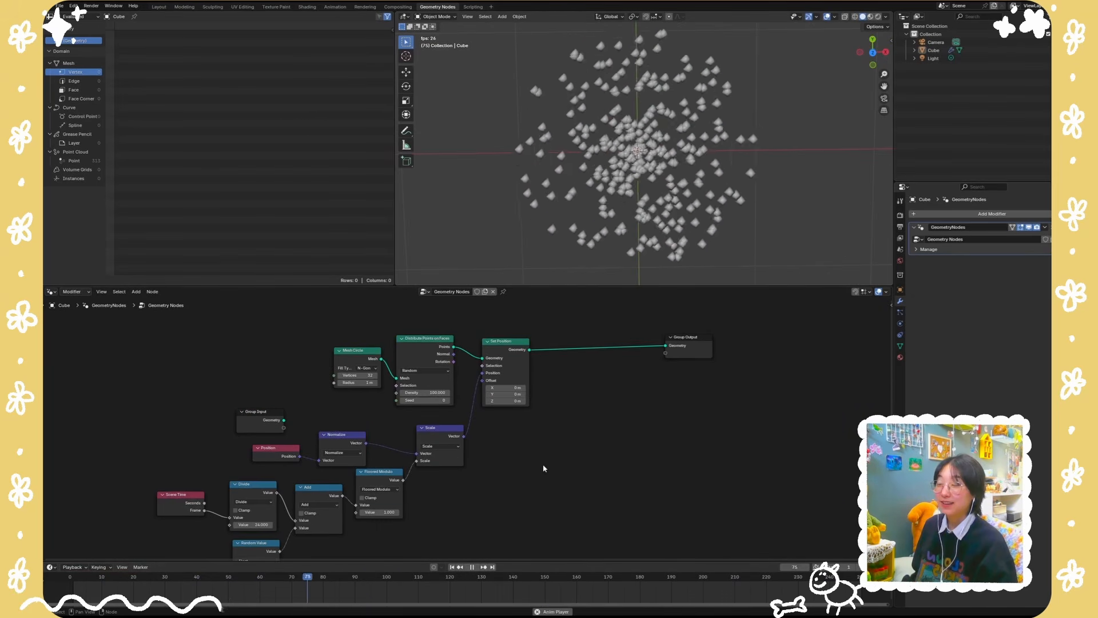
key(space)
Step: Insert an Instance on Points node between Set Position and Group Output, feeding Set Position's Geometry into Points
drag(529, 349, 562, 378)
text(instance on)
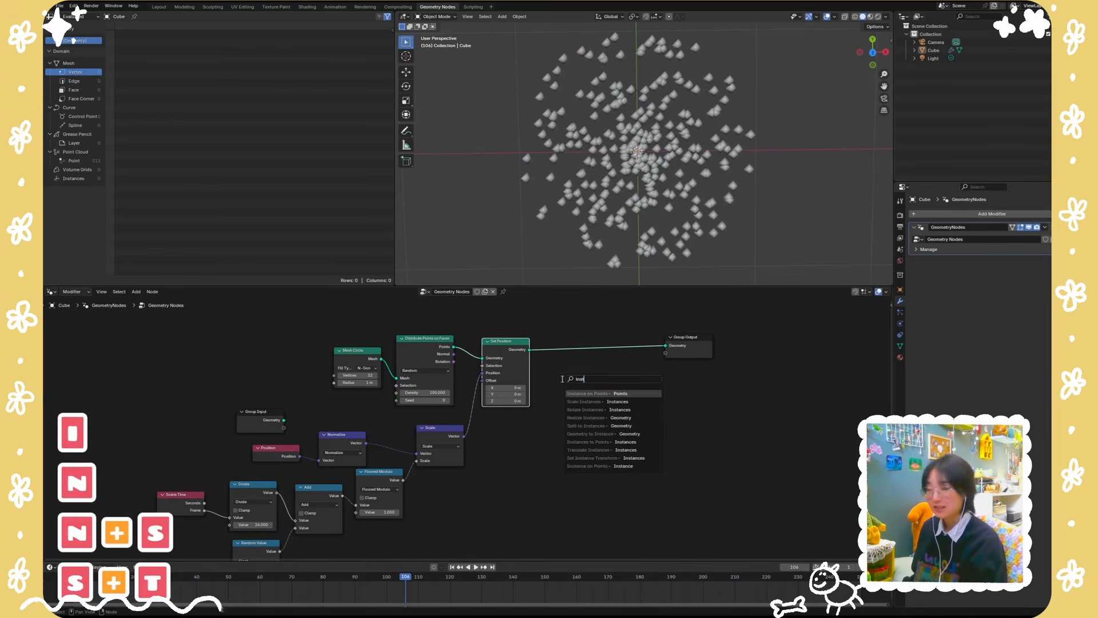
key(Return)
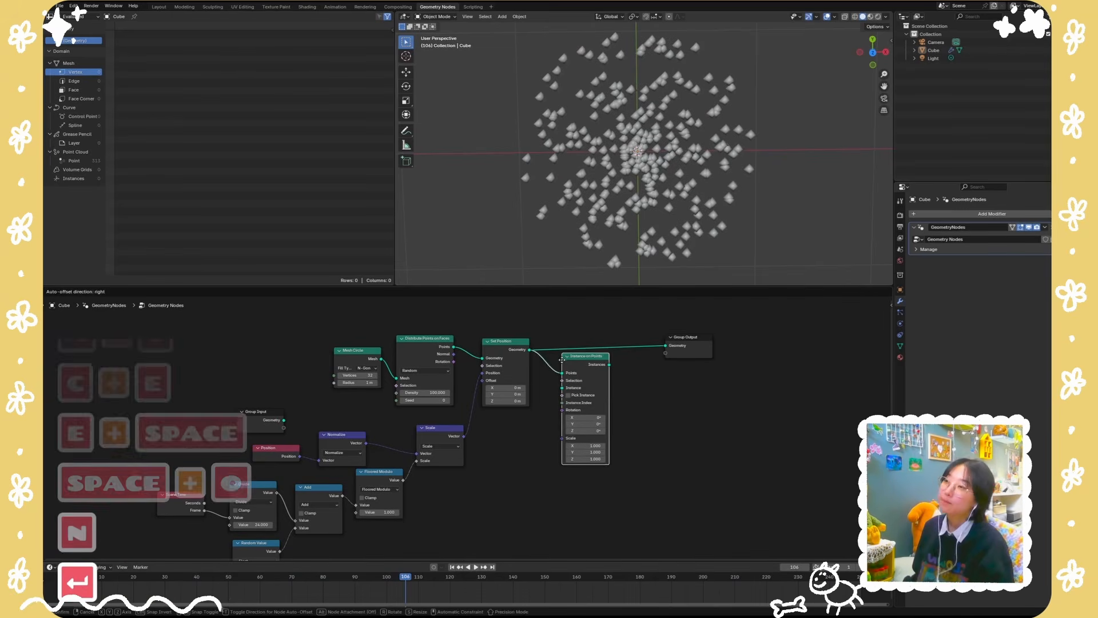
click(585, 345)
Step: Add a Grid mesh node and connect its Mesh output to the Instance input of Instance on Points
key(shift+a)
text(grid)
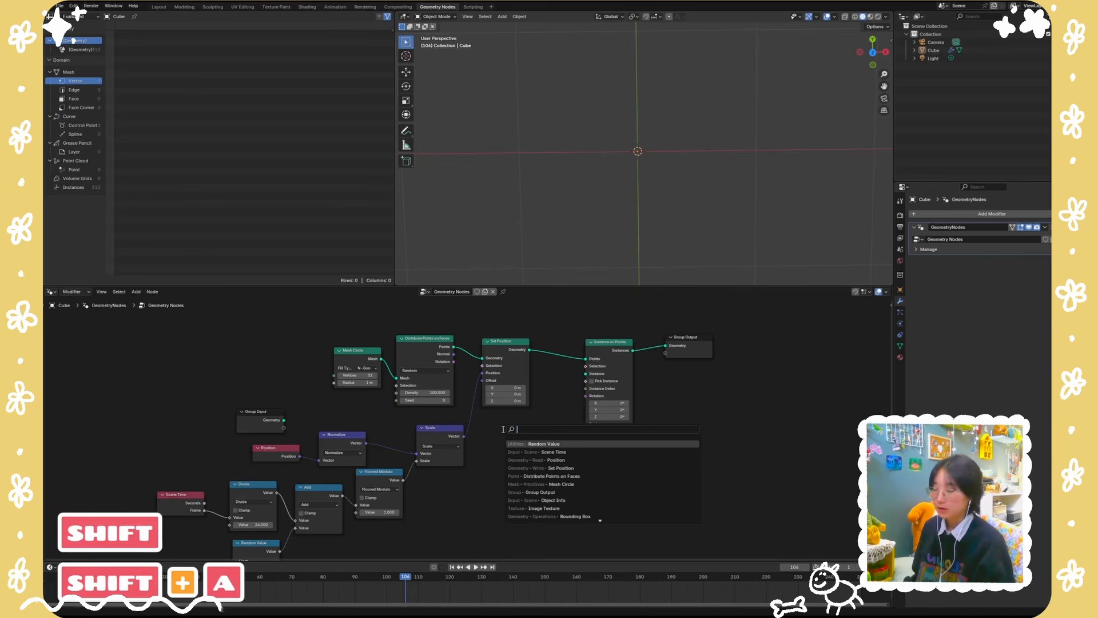
key(Return)
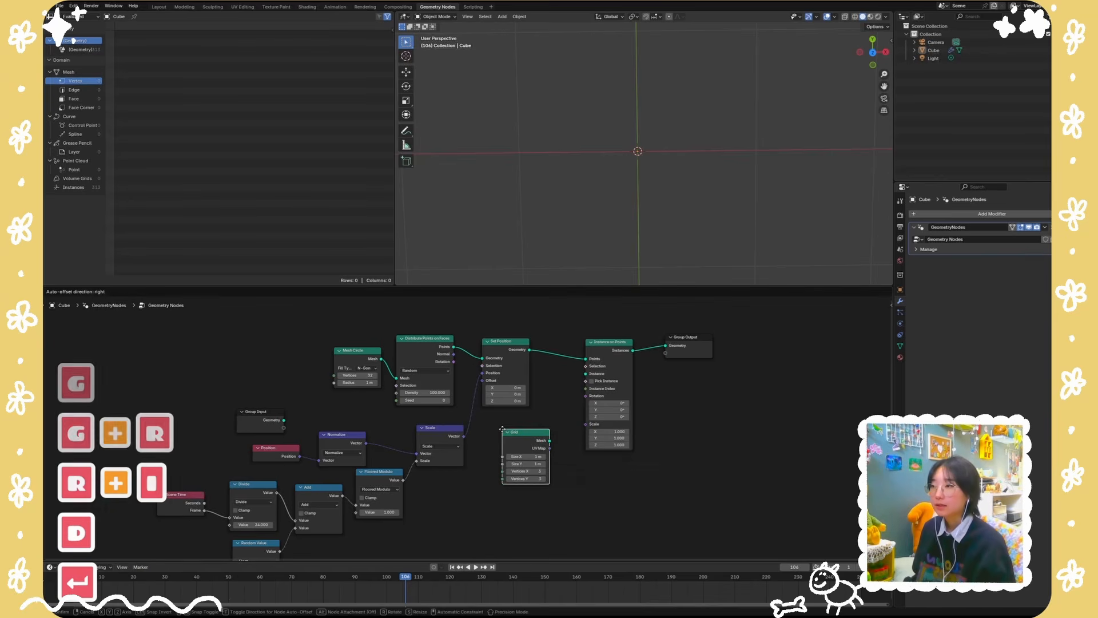
click(493, 429)
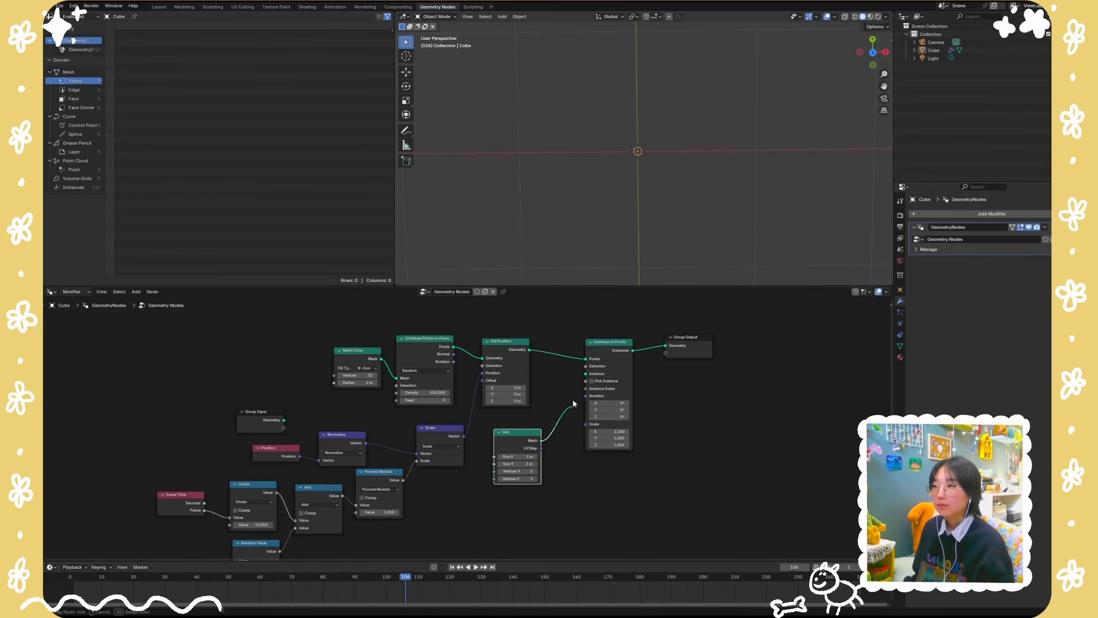
drag(584, 378, 583, 377)
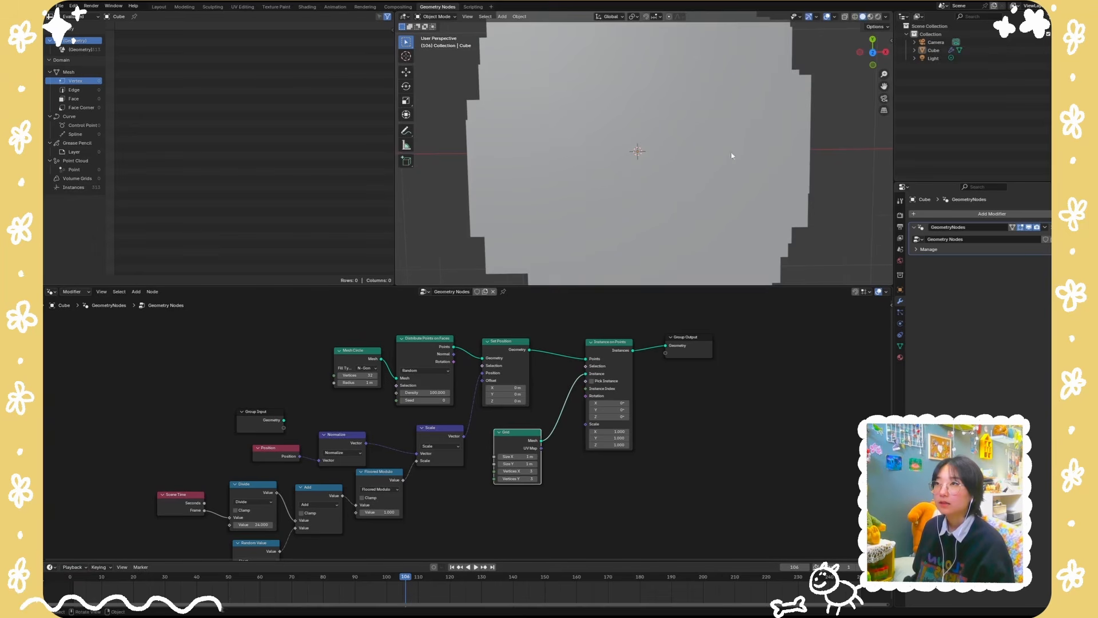
Step: Play the animation while setting the Grid's Size X to 0.1 m and Size Y to 0.2 m, and inspect the overlapping instances
scroll(732, 194, down, 3)
click(732, 194)
key(space)
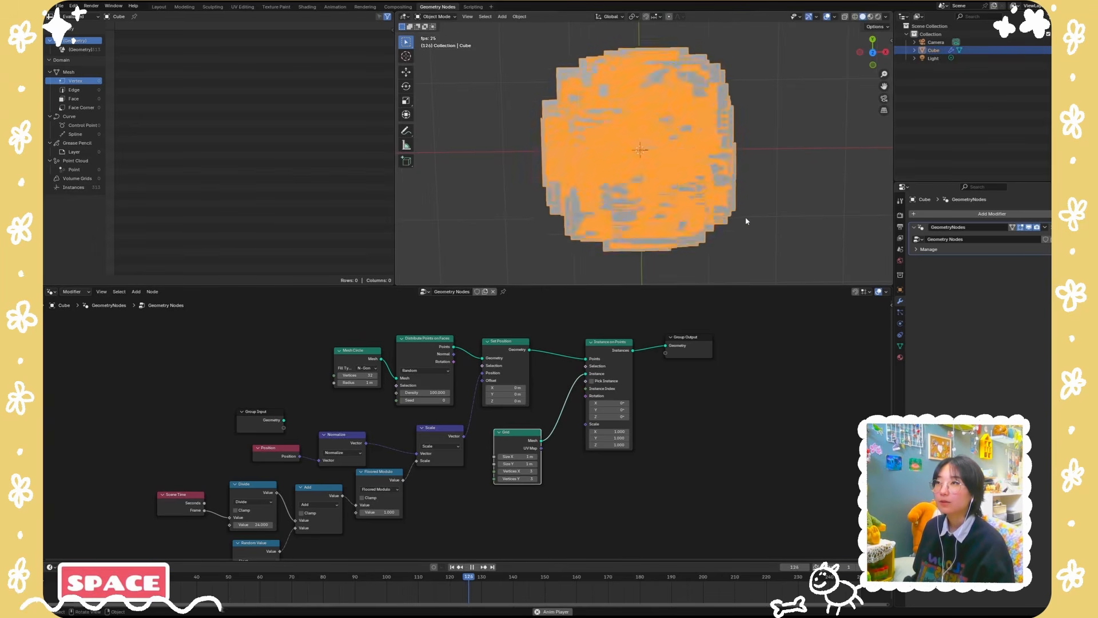
click(517, 456)
text(.1)
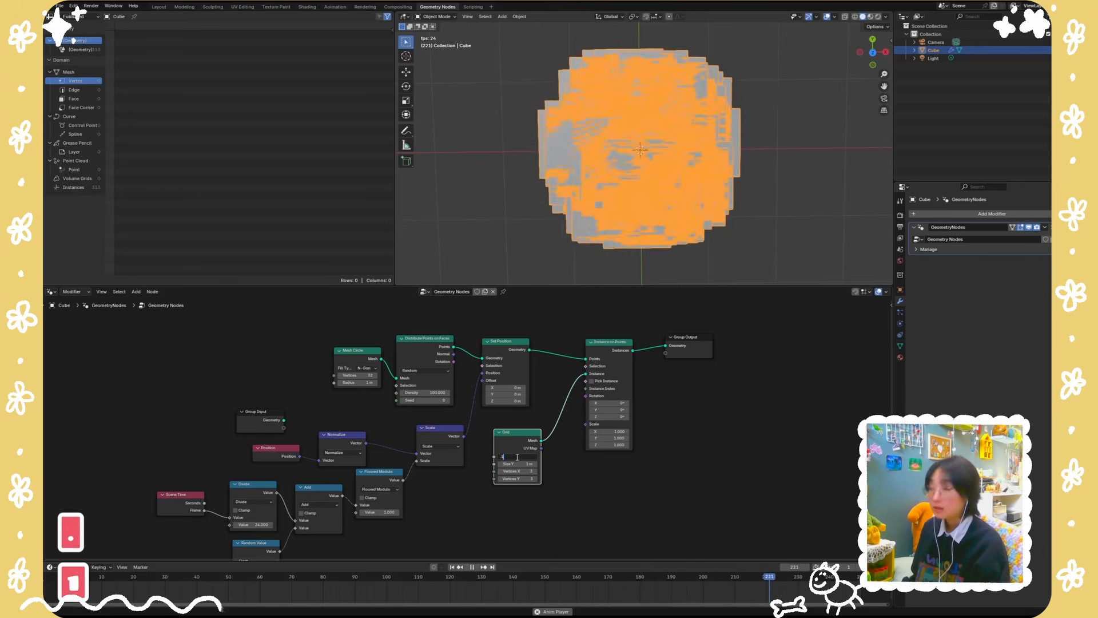
key(Tab)
text(.2)
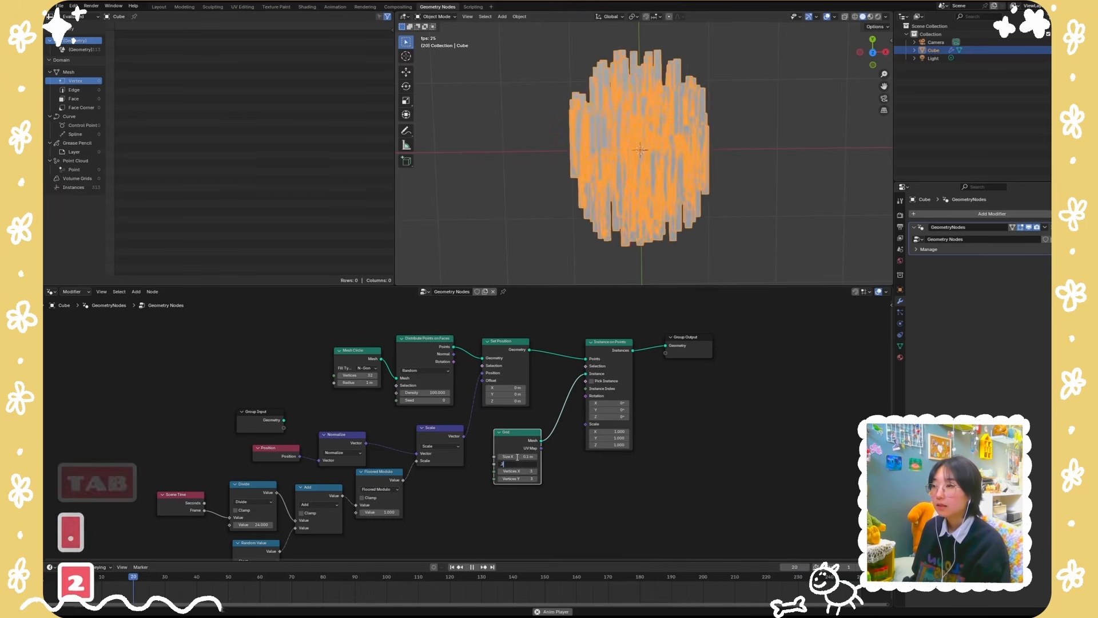
key(Return)
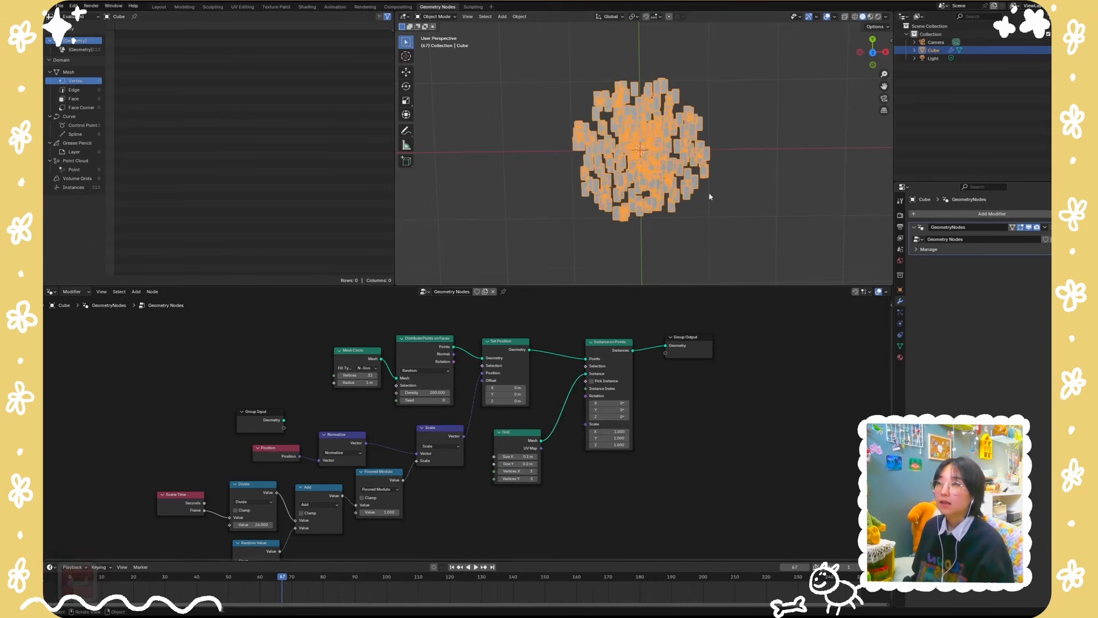
key(space)
scroll(633, 139, up, 5)
click(816, 228)
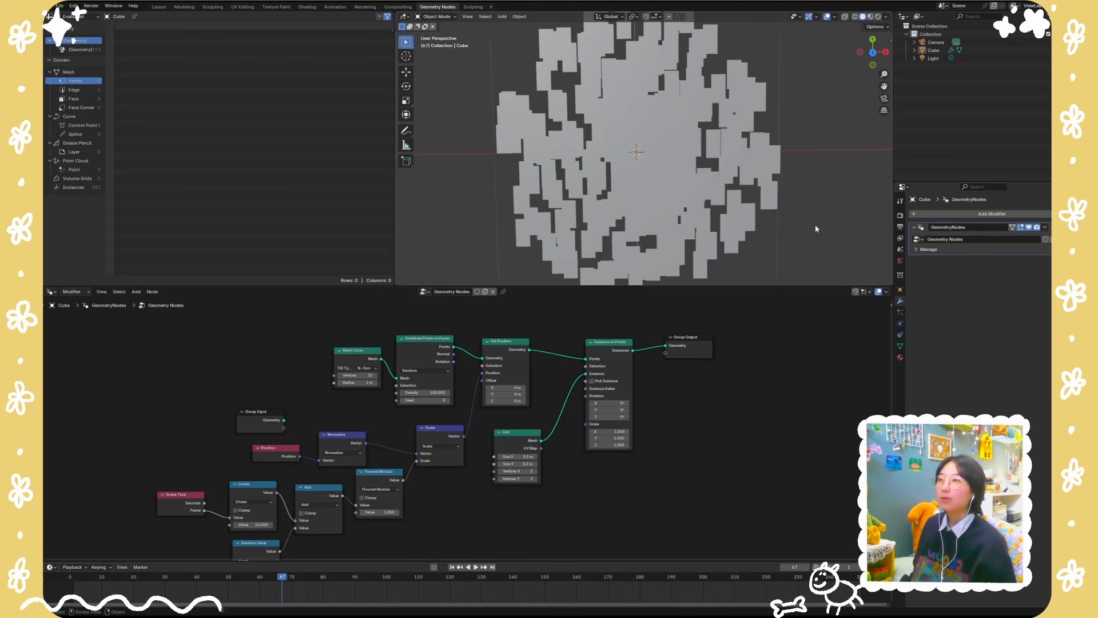
click(696, 146)
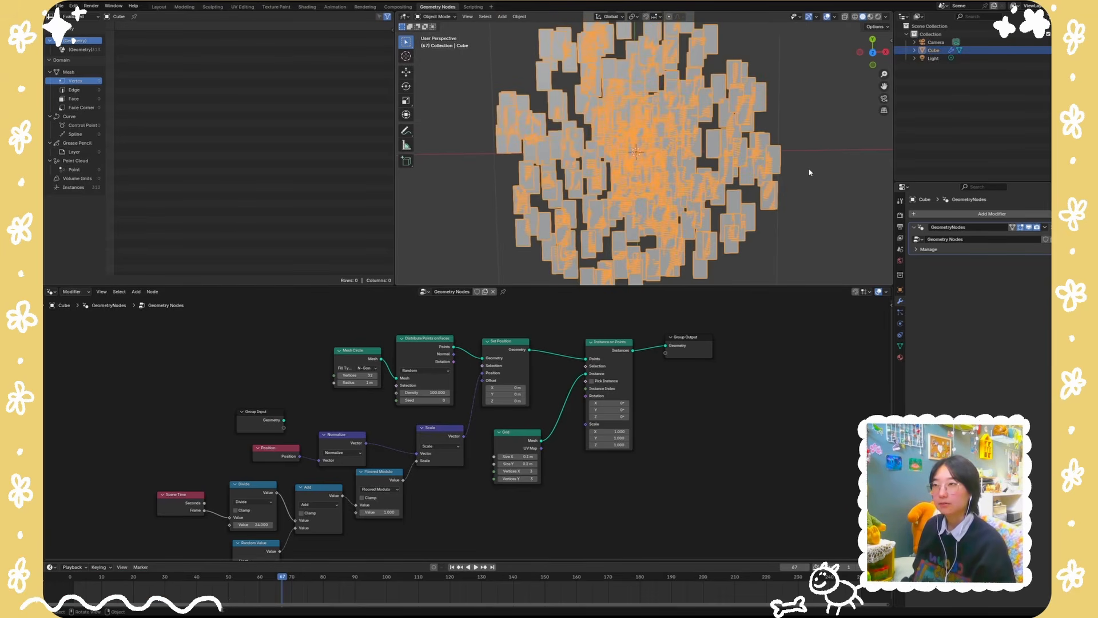
key(Tab)
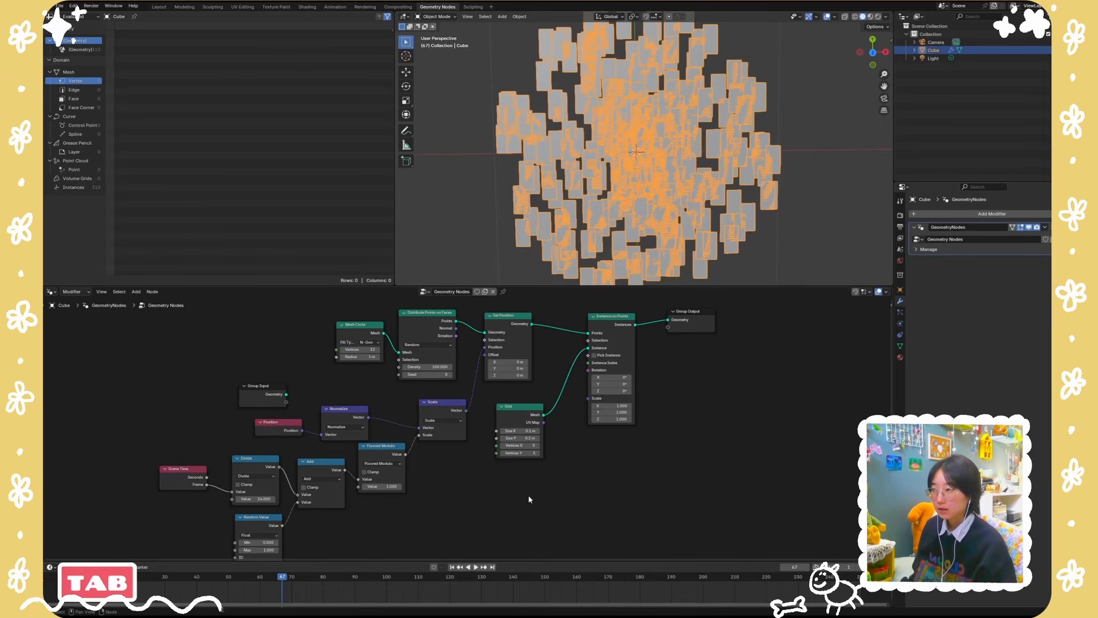
Step: Add a second Position node below the Grid node
key(shift+a)
text(pp)
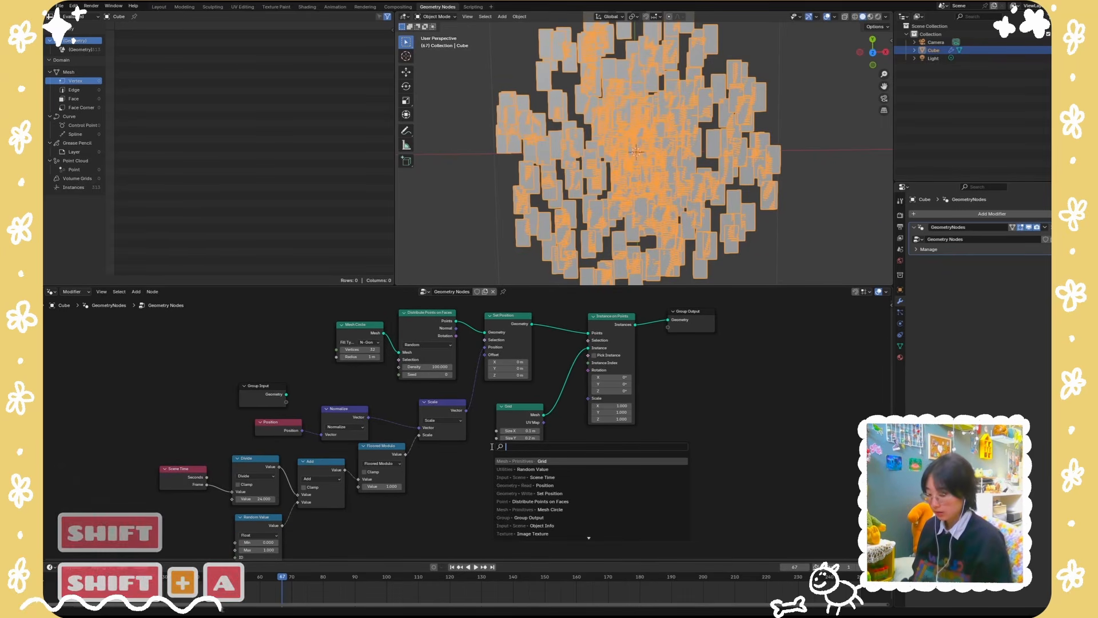
key(BackSpace)
text(ositi)
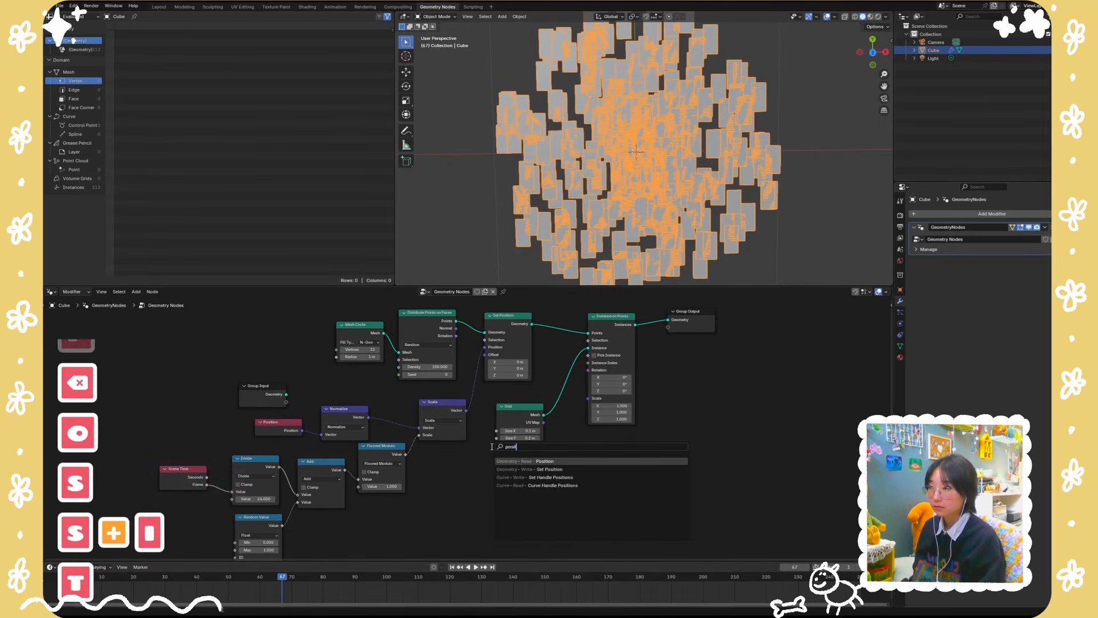
key(Return)
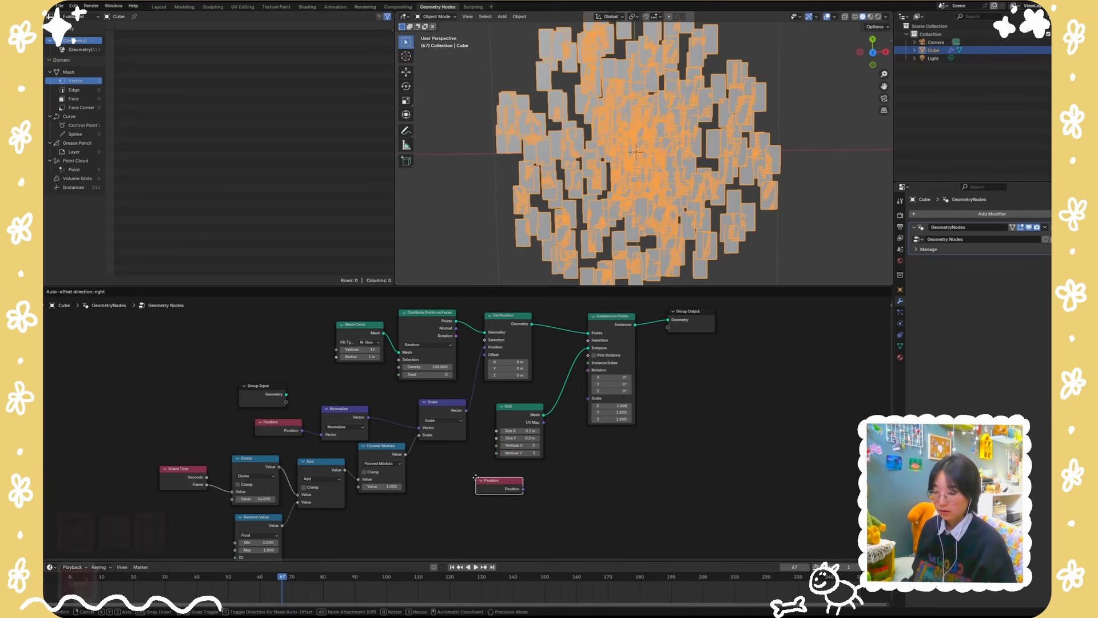
click(496, 475)
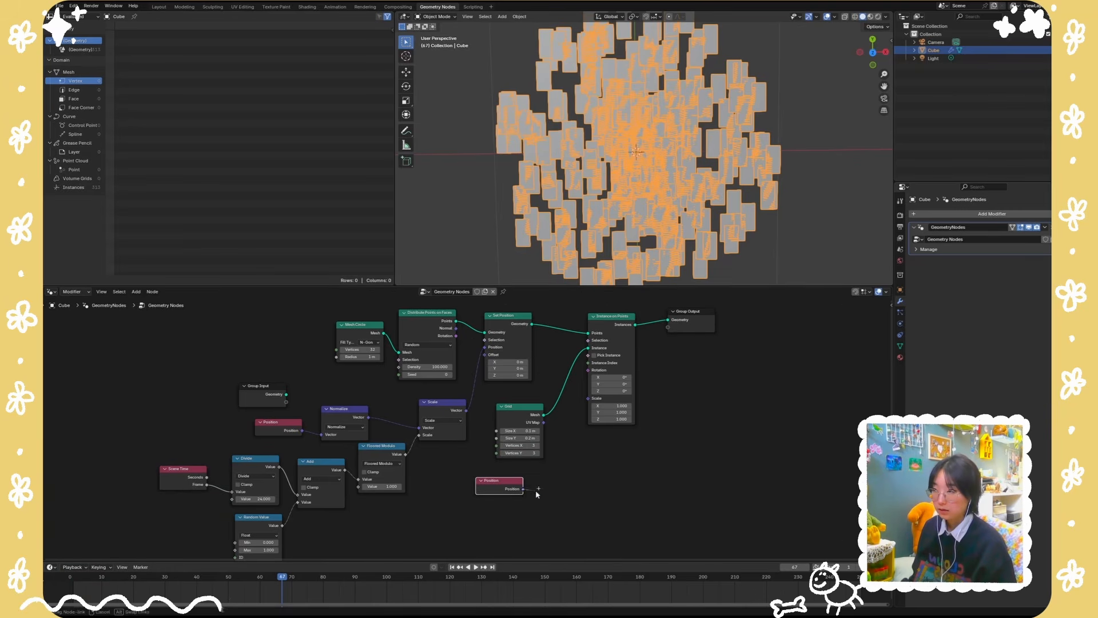
Step: Feed the new Position into the Vector input of an Align Rotation to Vector node and connect its Rotation output to Instance on Points
drag(538, 494, 539, 493)
text(align)
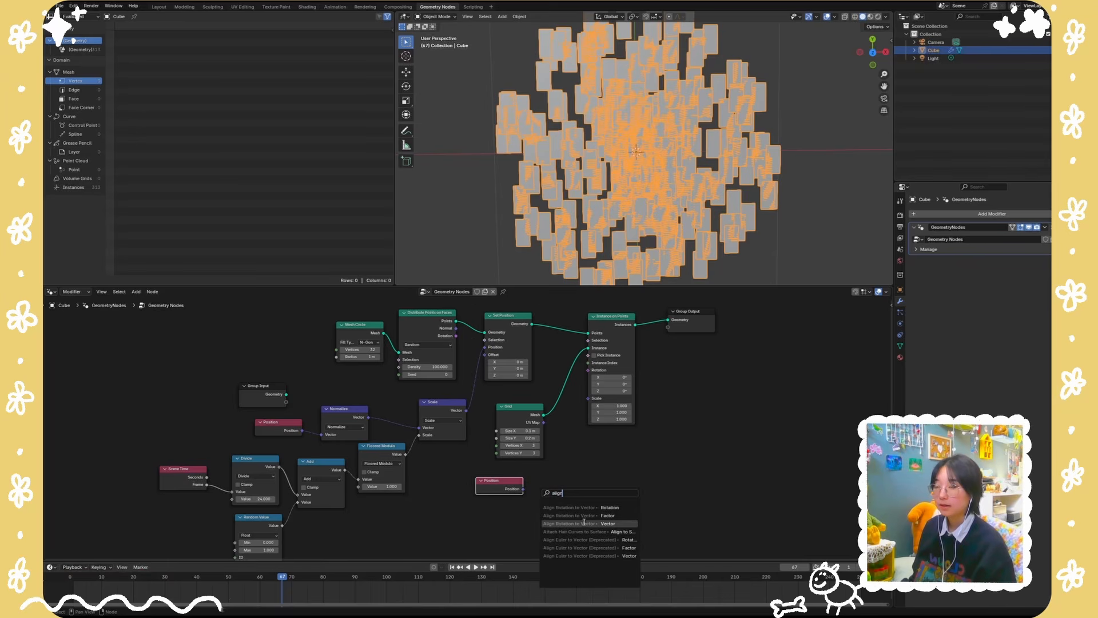
click(579, 523)
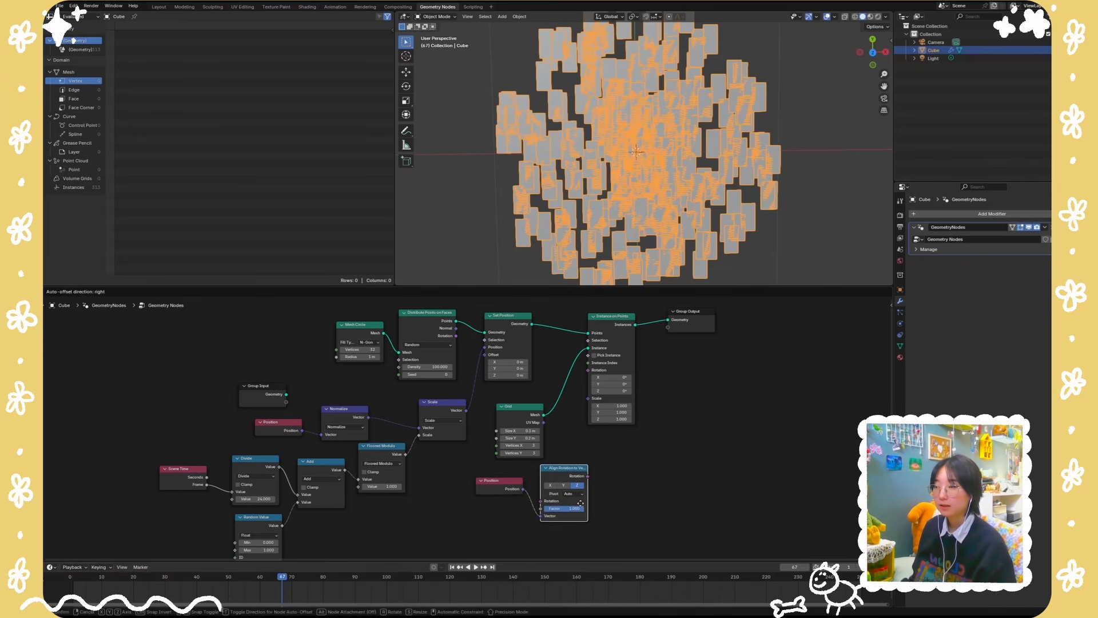
click(576, 507)
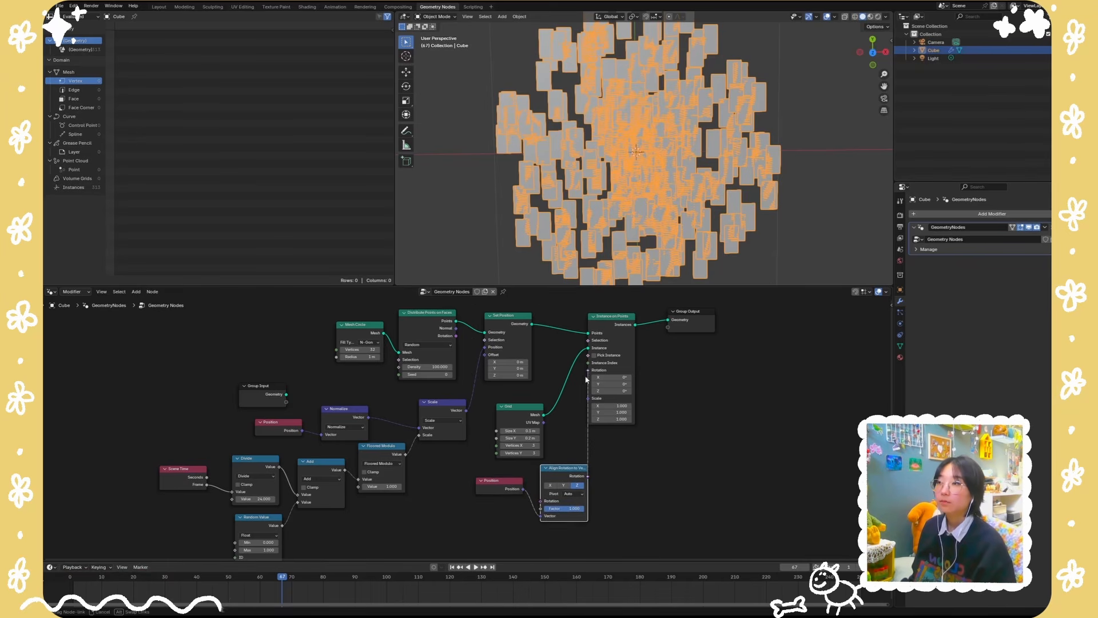
drag(589, 375, 588, 370)
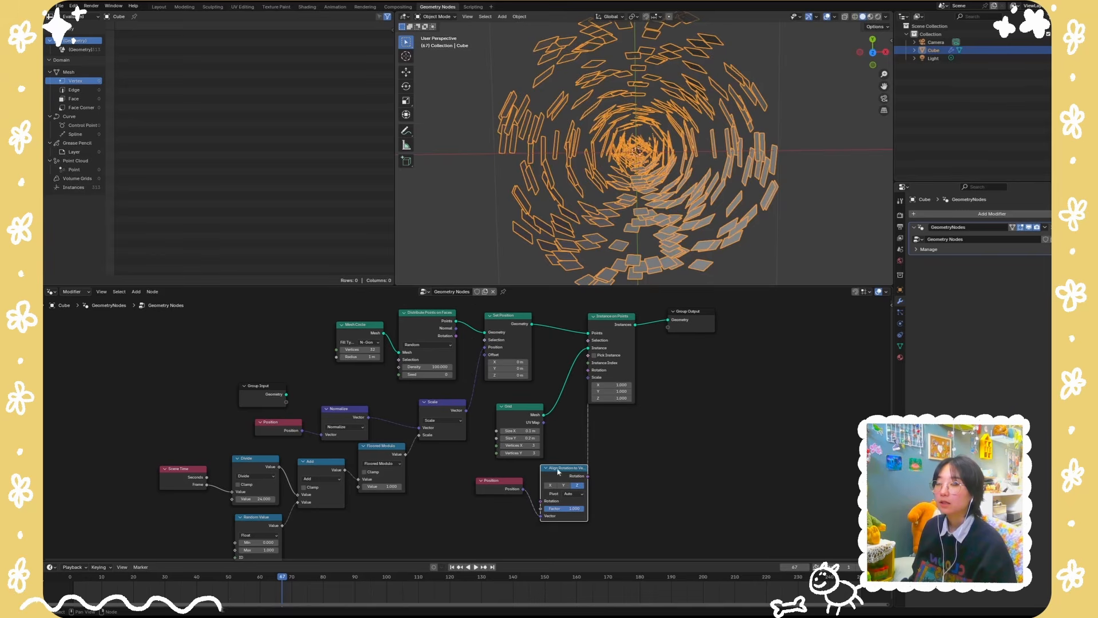
drag(499, 480, 485, 484)
drag(556, 469, 536, 474)
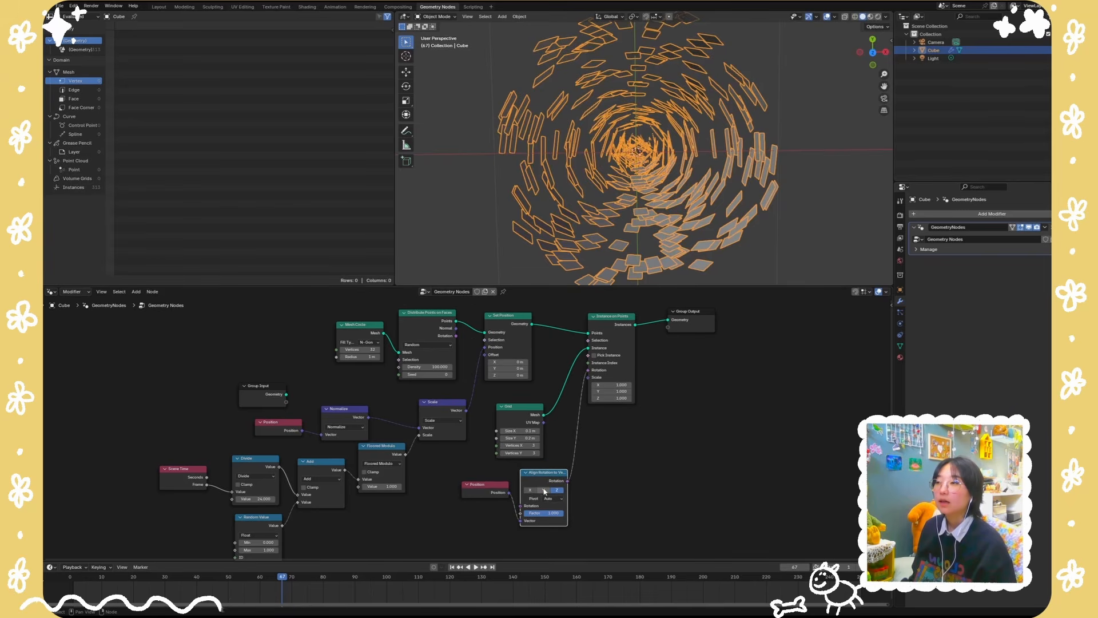
Step: Set the Align Rotation to Vector axis to Y, play the animation to check the orientation, and move the Position node lower
click(544, 490)
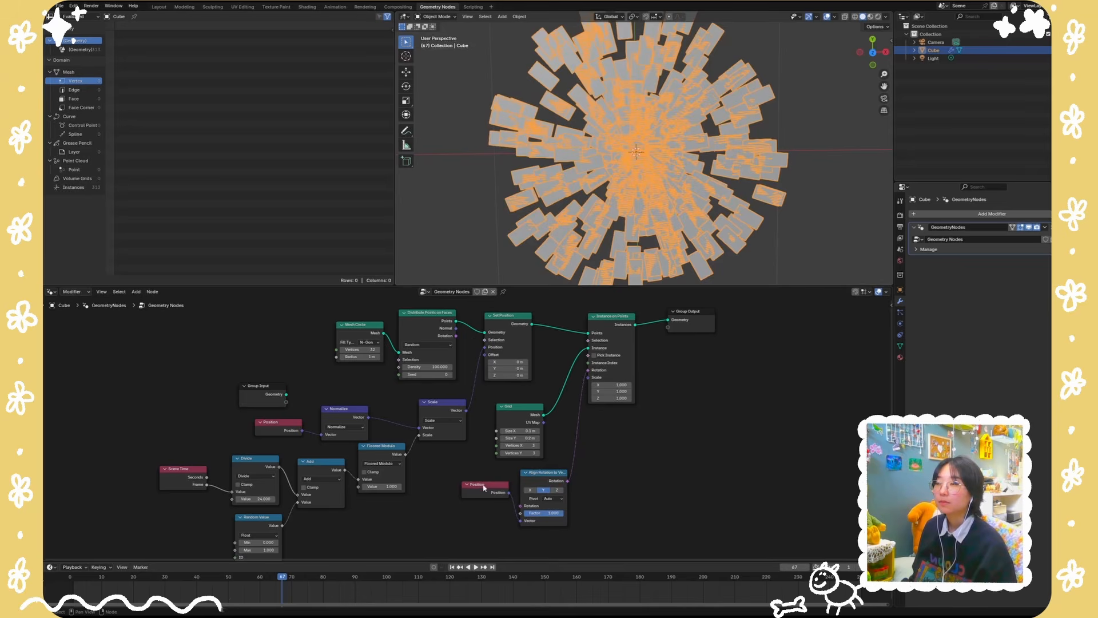
drag(484, 487, 479, 505)
key(space)
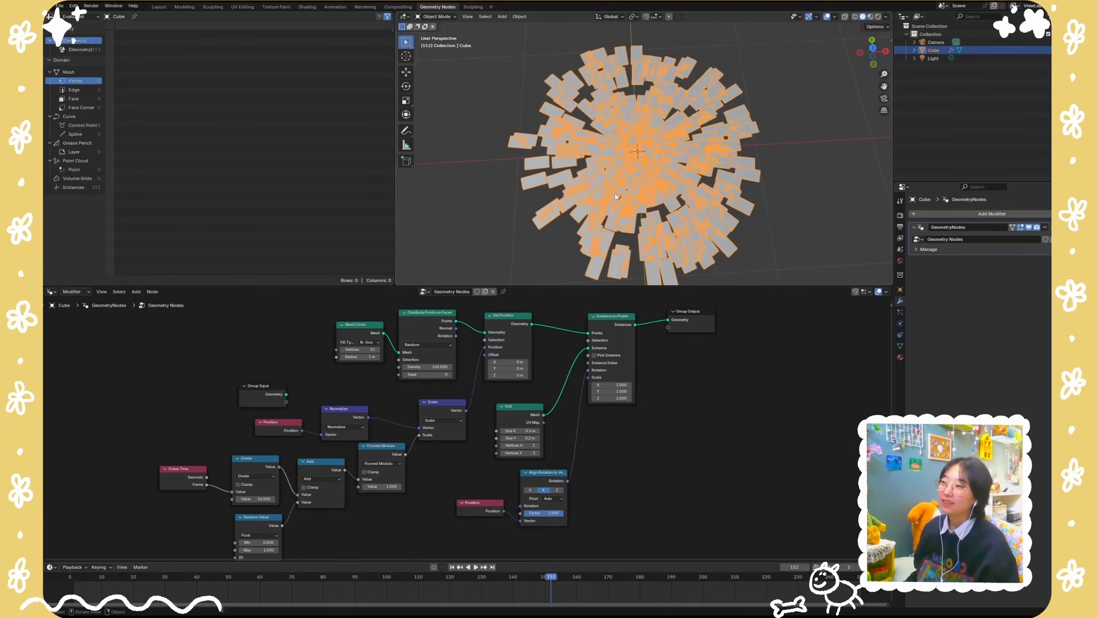
drag(475, 504, 476, 521)
Step: Add a Random Value node below Floored Modulo and set its data type to Vector
key(shift+a)
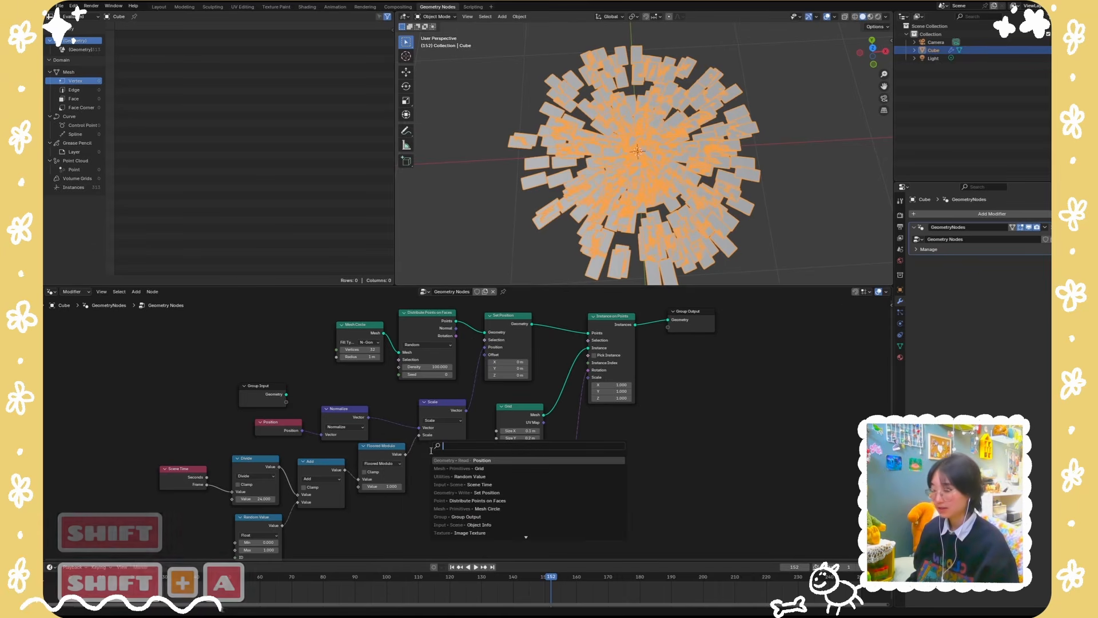
text(random)
key(Return)
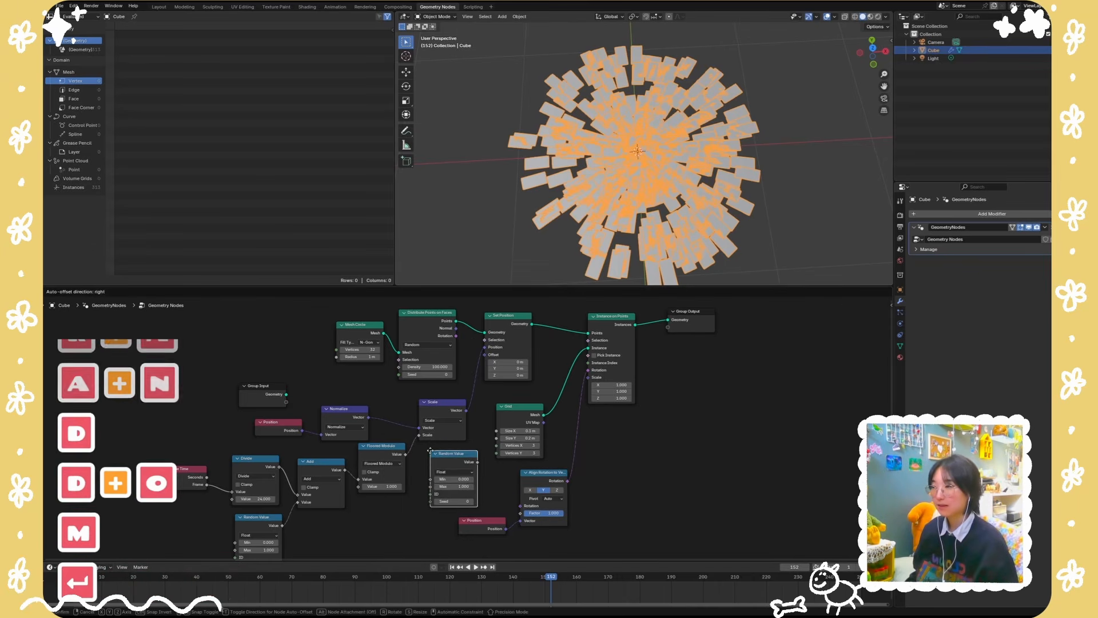
click(363, 506)
click(376, 527)
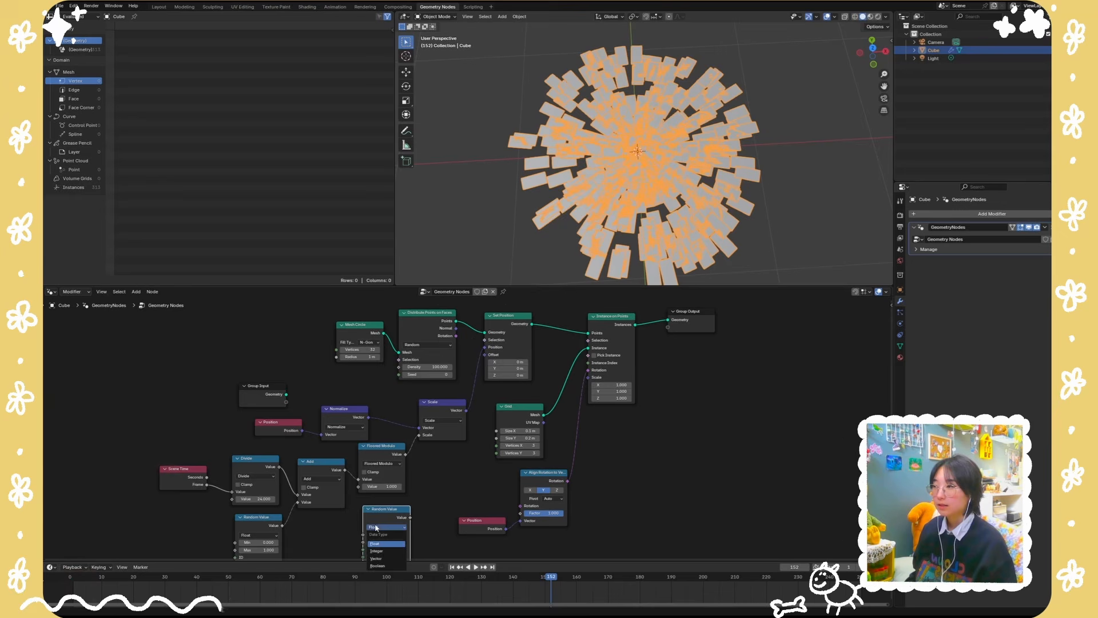
click(376, 559)
Step: Set the vector Random Value's Max to 0 on X and Y and 0.1 on Z
middle_drag(413, 544, 424, 431)
scroll(423, 433, up, 4)
drag(378, 471, 377, 489)
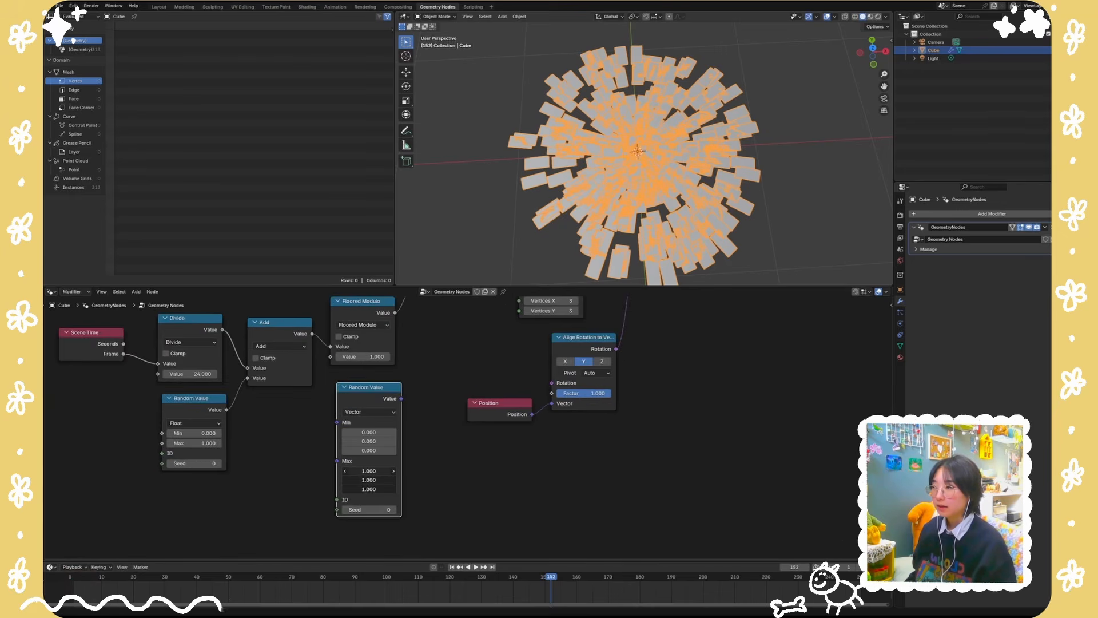
text(0)
click(370, 490)
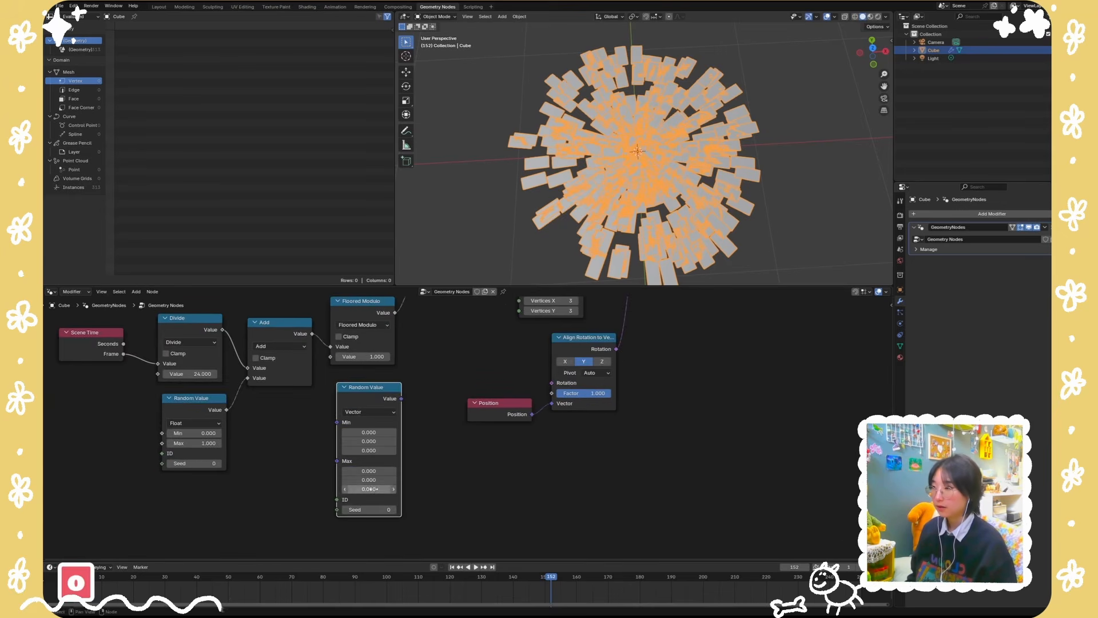
click(371, 490)
text(.1)
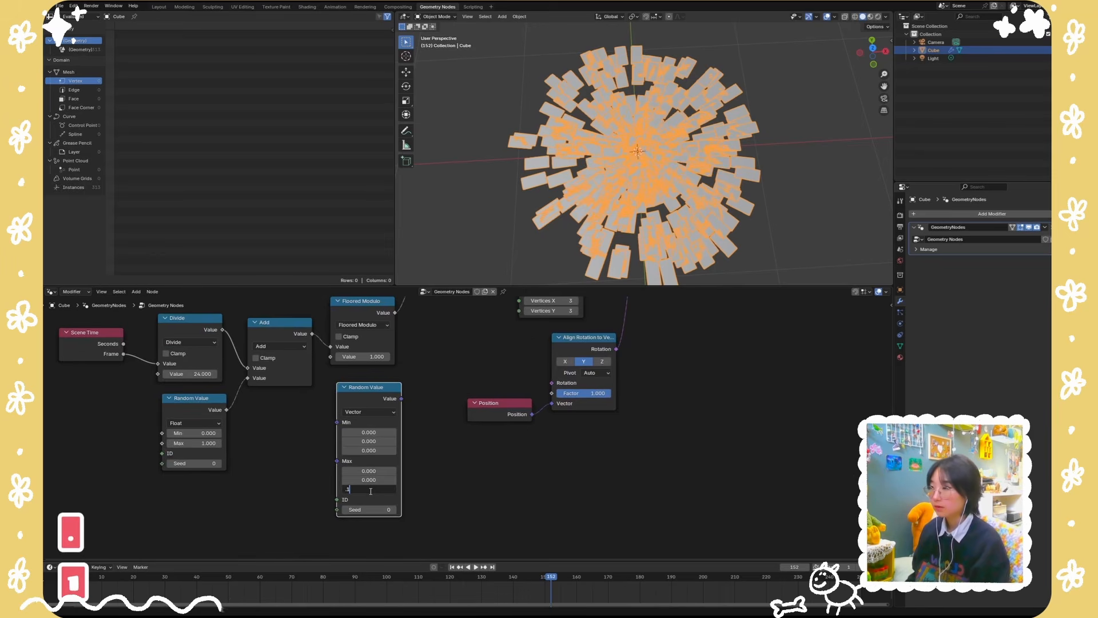
key(Return)
Step: Connect the vector Random Value's output to the Offset input of Set Position and check the instances' spread in the viewport
scroll(422, 409, down, 3)
middle_drag(422, 409, 368, 521)
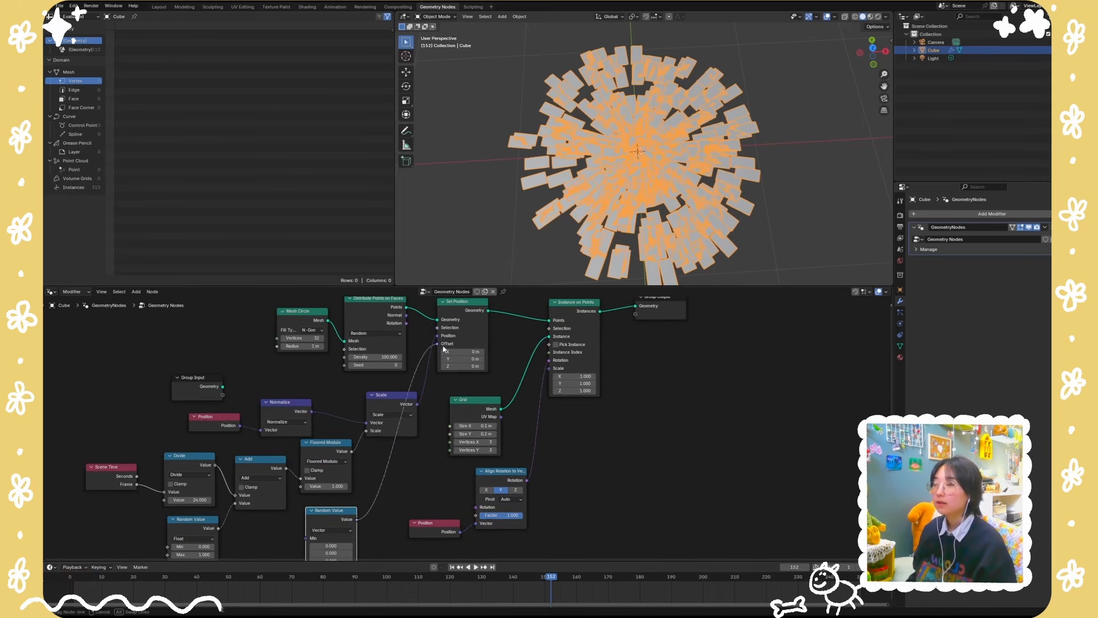
drag(444, 346, 441, 344)
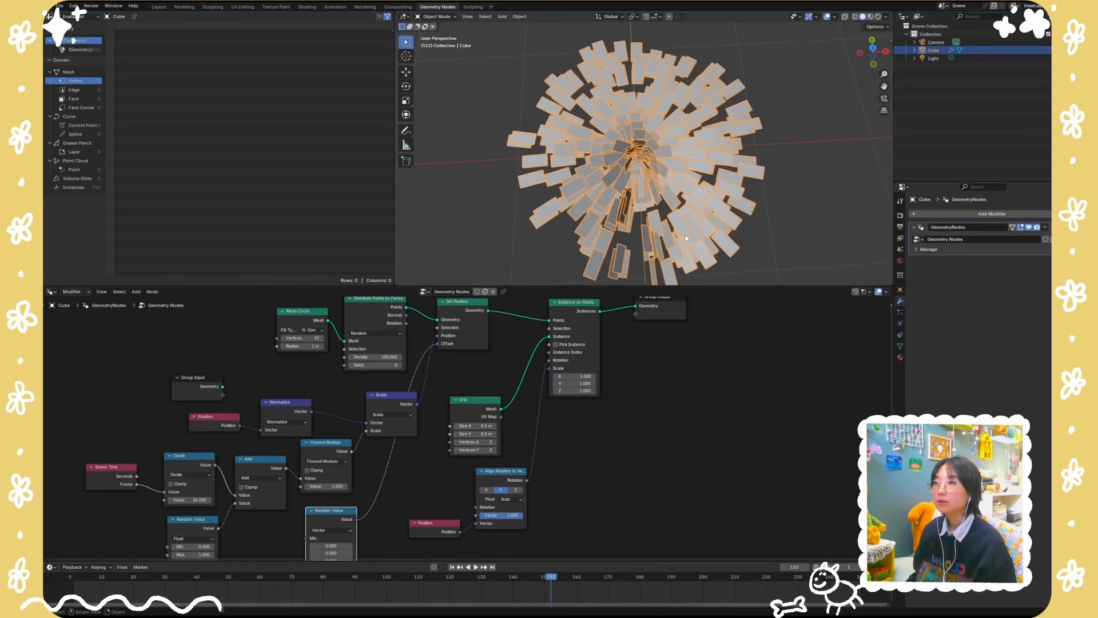
middle_drag(686, 238, 715, 231)
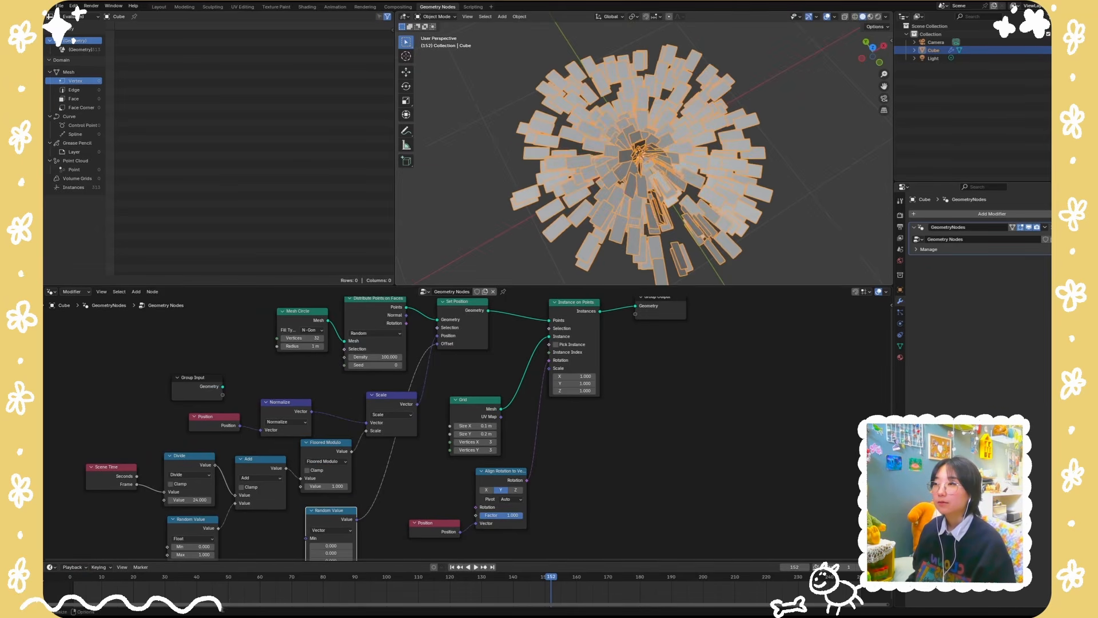
Step: Insert a Multiply vector math node between the second Position node and Align Rotation to Vector, making room between them
middle_drag(607, 512, 649, 470)
drag(498, 481, 490, 480)
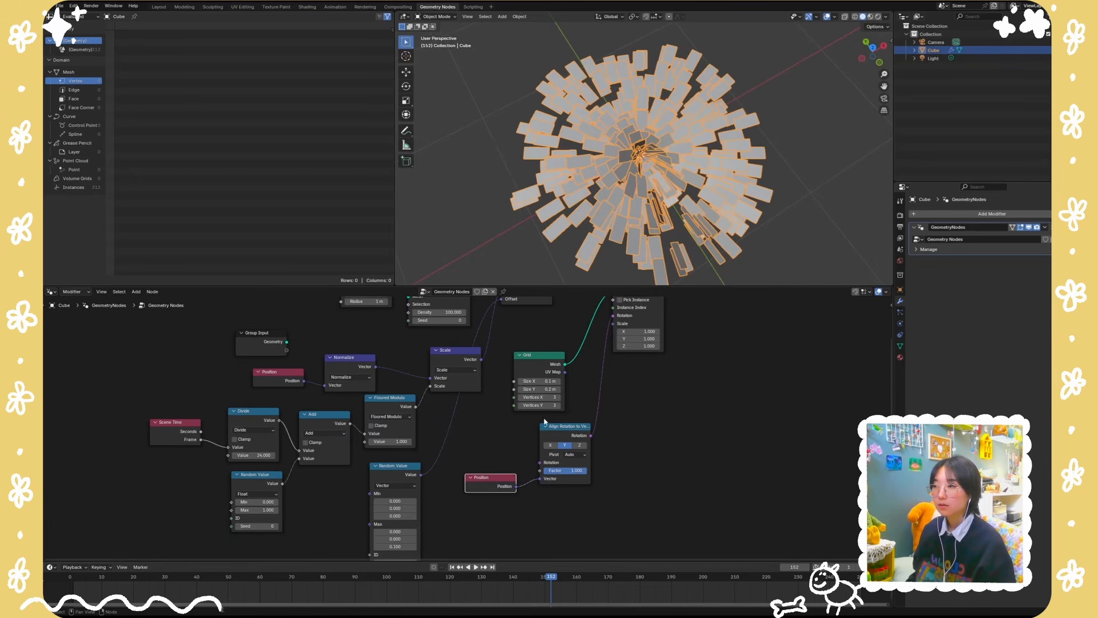
drag(581, 432, 594, 436)
drag(491, 481, 497, 505)
text(multi)
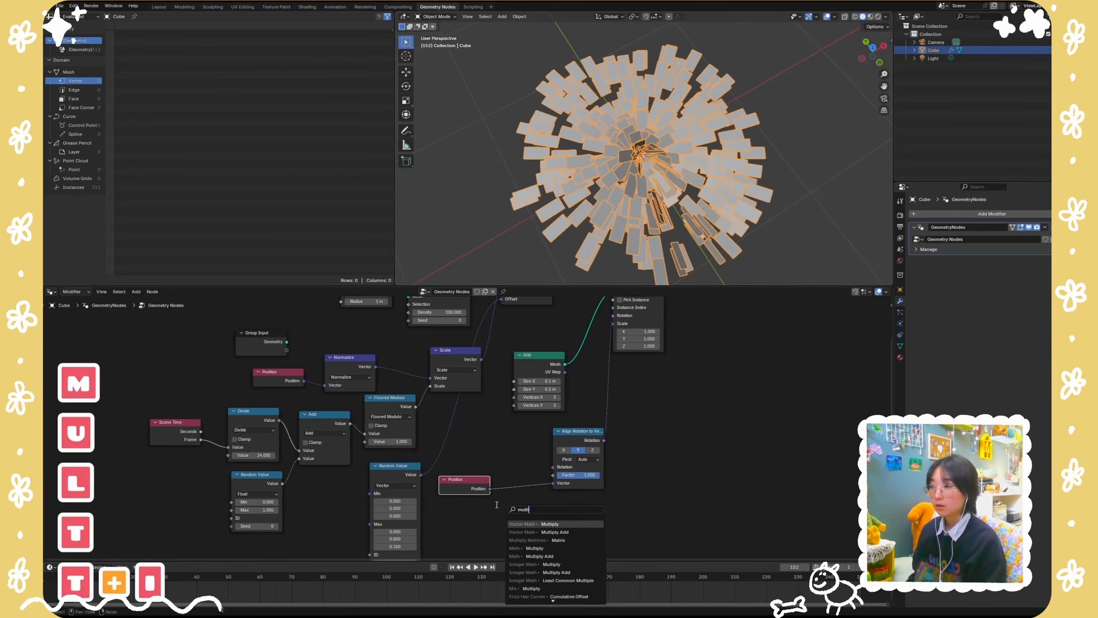
key(Return)
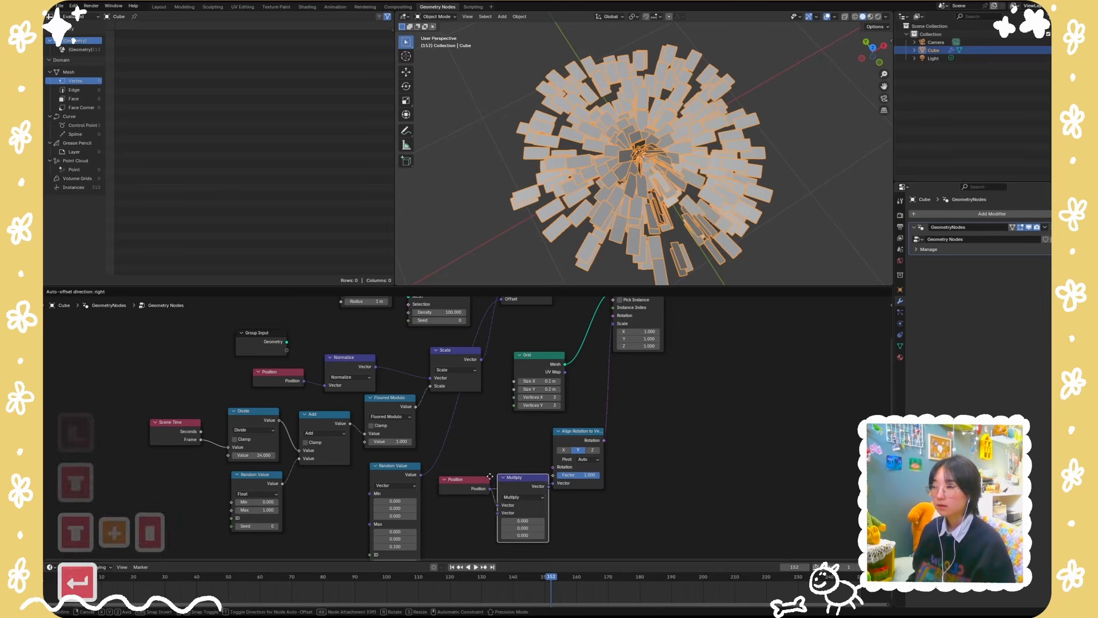
click(496, 475)
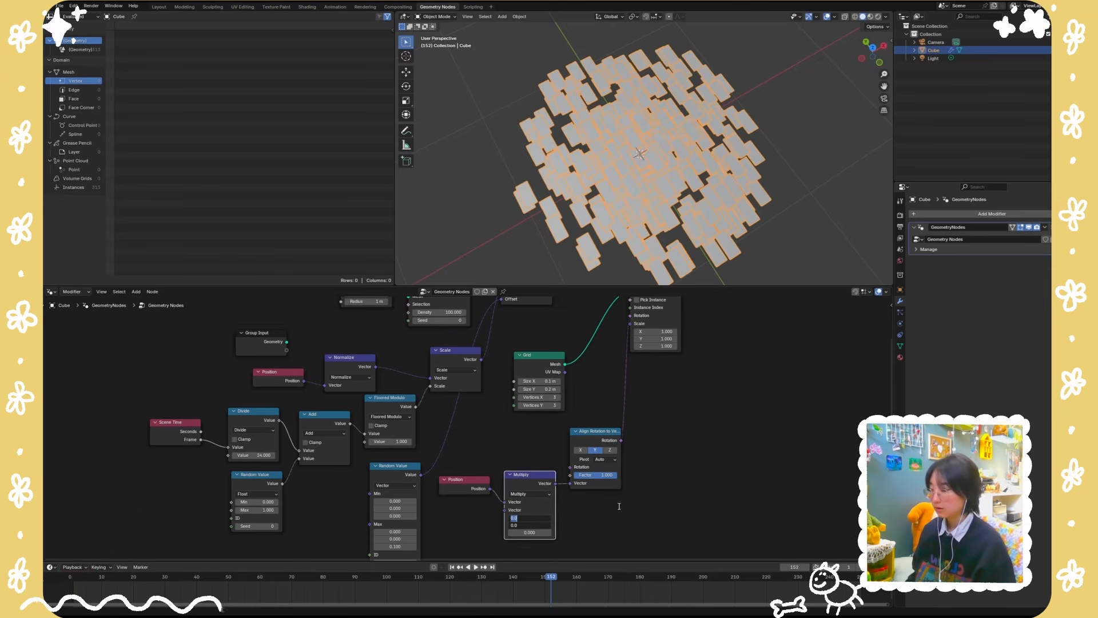
Step: Set the Multiply node's X and Y factors to 1 and play the animation to check that the grids lie flat
text(1)
key(Tab)
text(1)
key(Return)
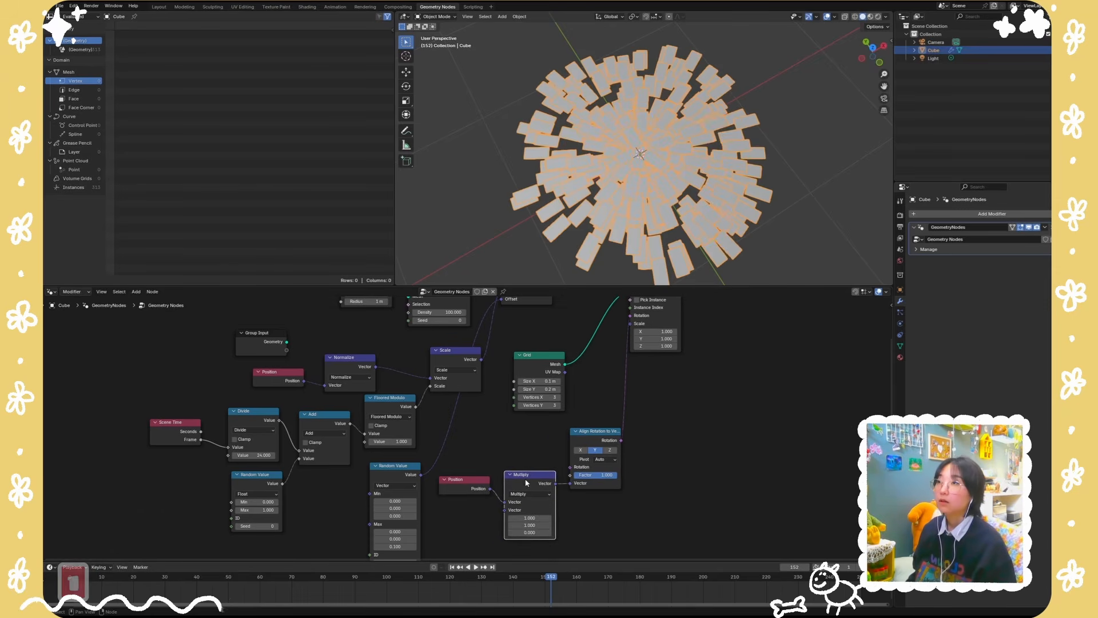
mouse_move(669, 186)
middle_down()
mouse_move(672, 150)
mouse_move(674, 197)
middle_up()
click(776, 164)
middle_drag(776, 164, 766, 185)
key(space)
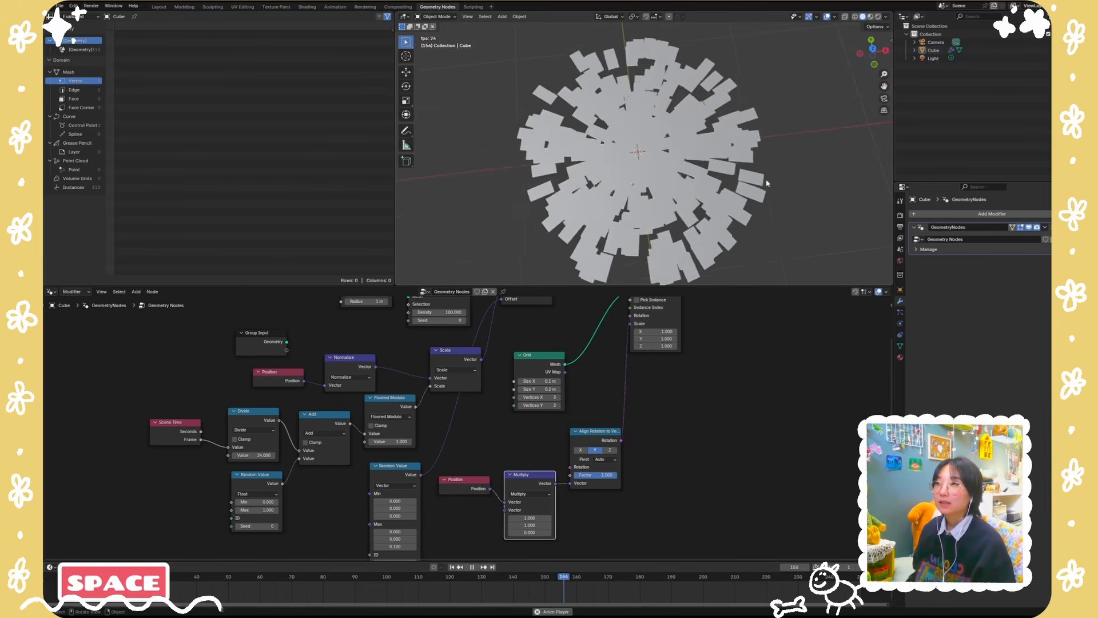
key(space)
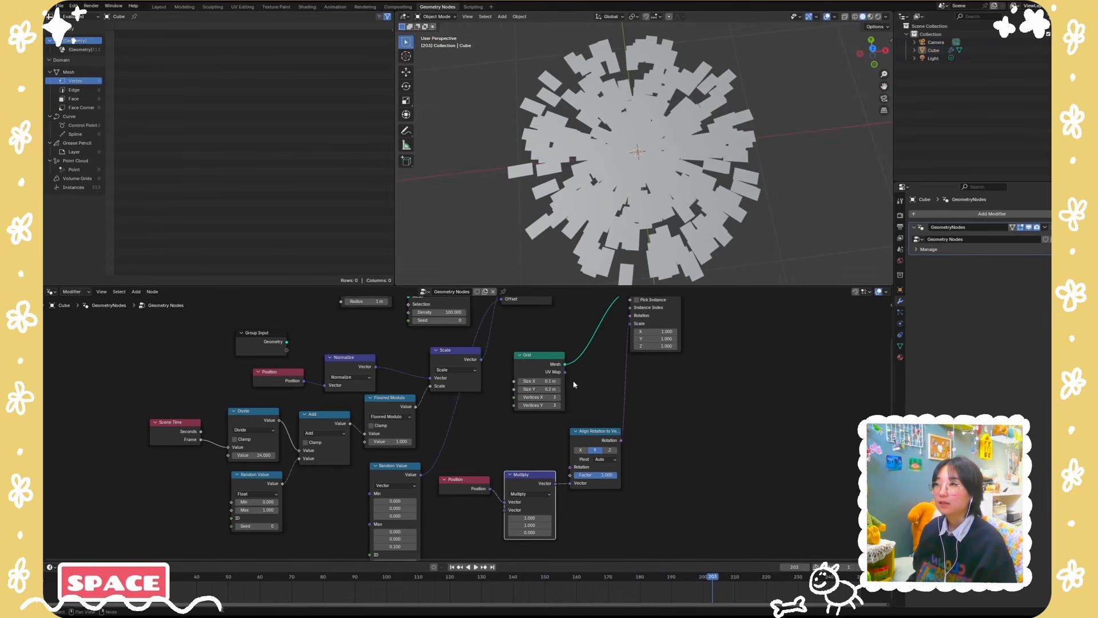
Step: Set the Grid node's Size X to 0.2 m and play the animation to check the instances from above
text(.2)
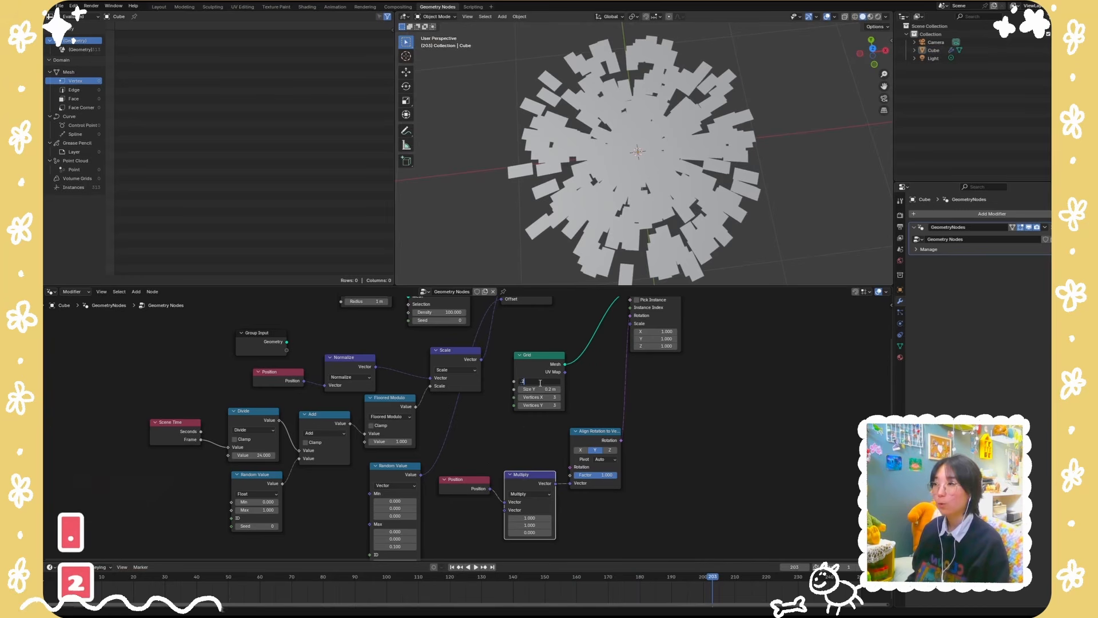
key(Tab)
key(space)
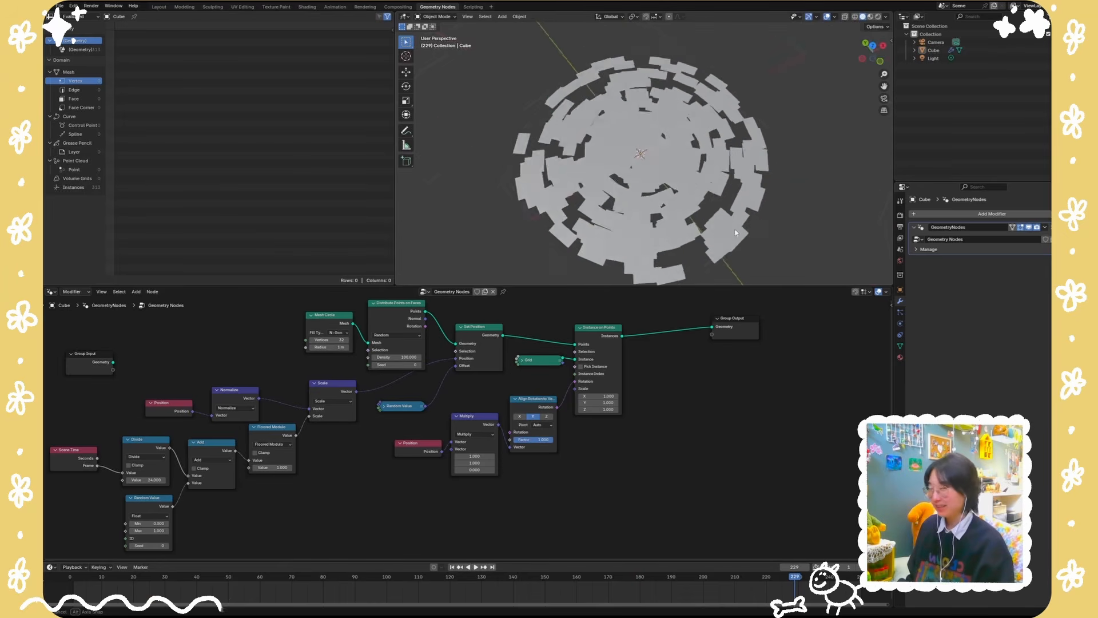
middle_drag(737, 232, 774, 277)
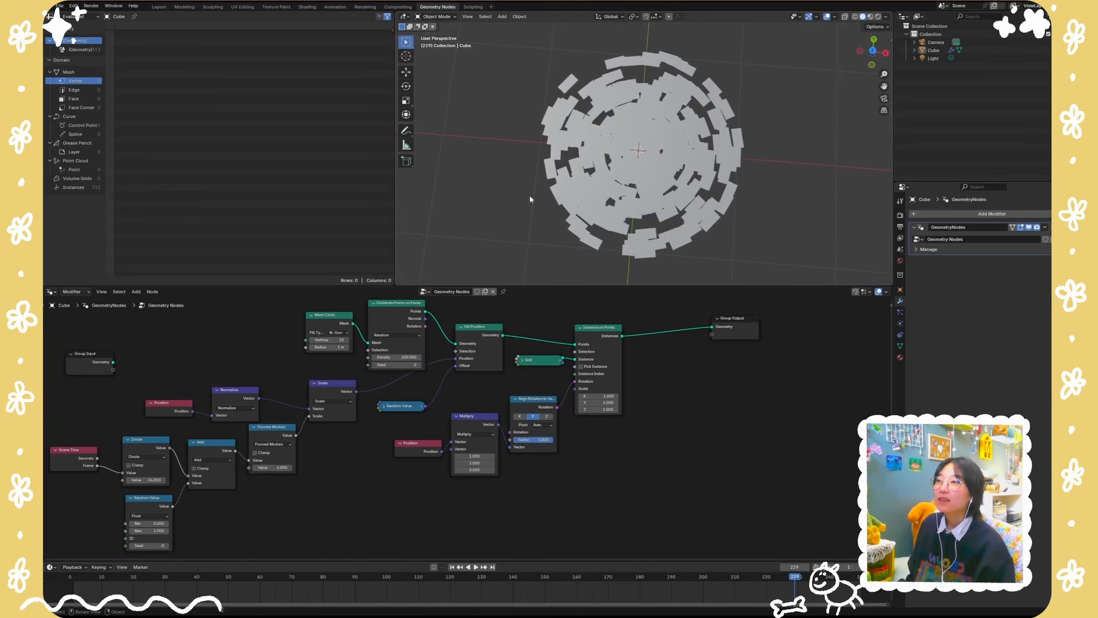
Step: Add a plane to the scene and give it a new material with an Emission surface
key(shift+a)
mouse_move(531, 197)
click(566, 198)
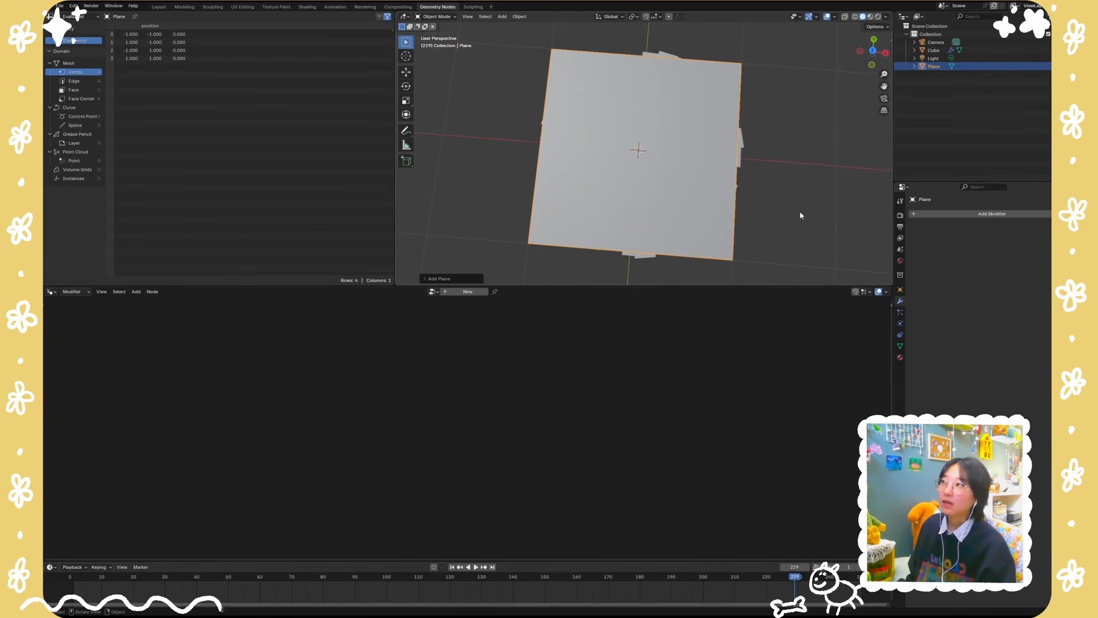
click(900, 359)
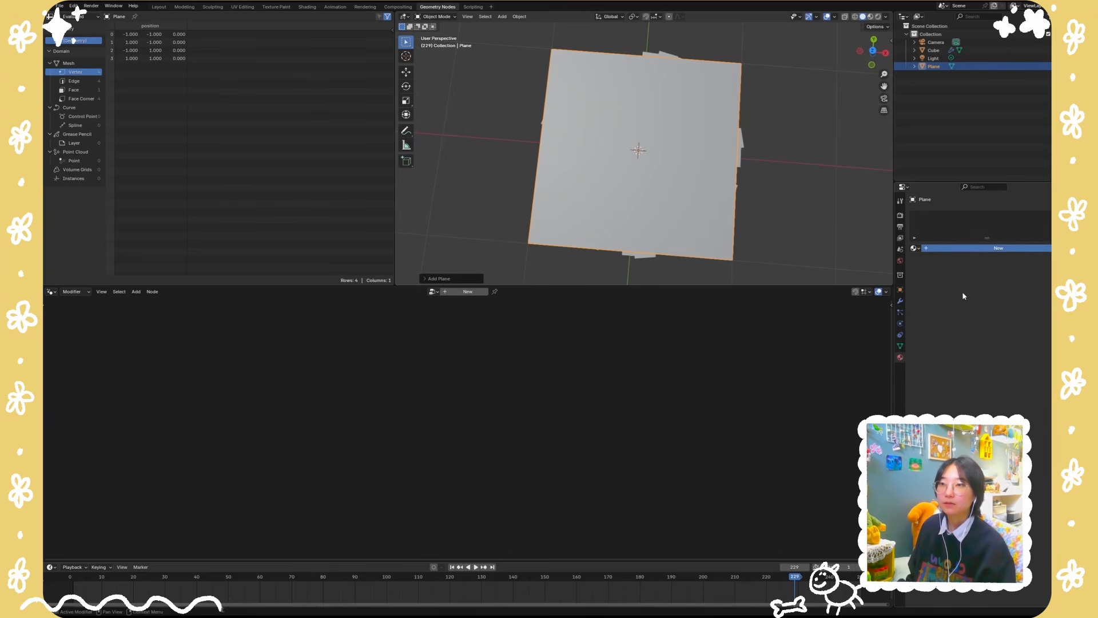
click(970, 248)
click(977, 284)
key(e)
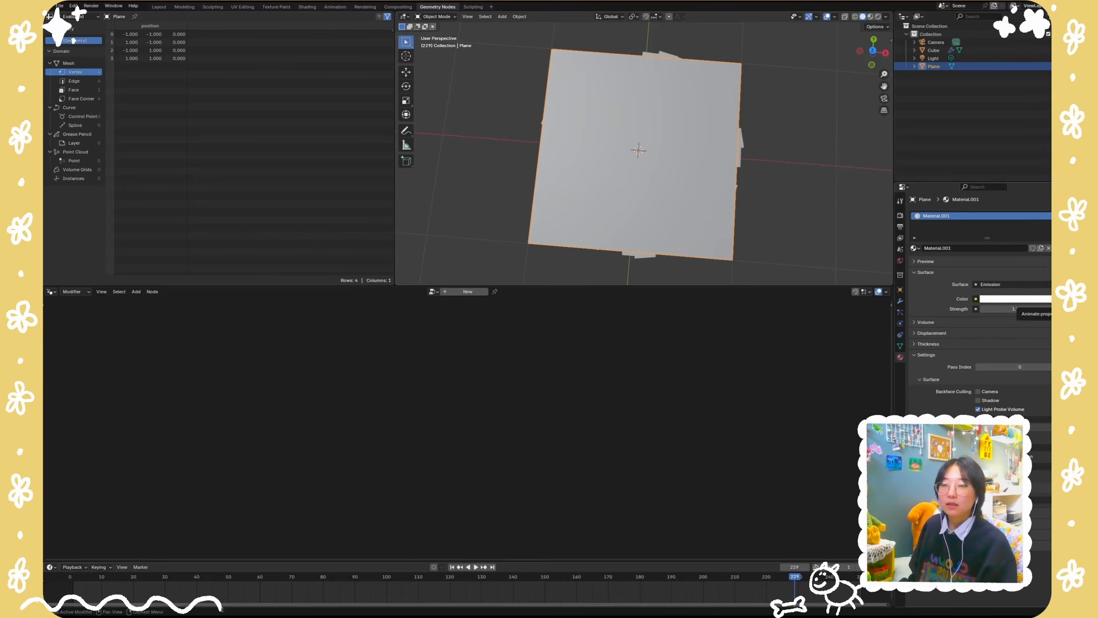
Step: Feed the emission color from an Image Texture and create a new image named water_color for it
click(977, 298)
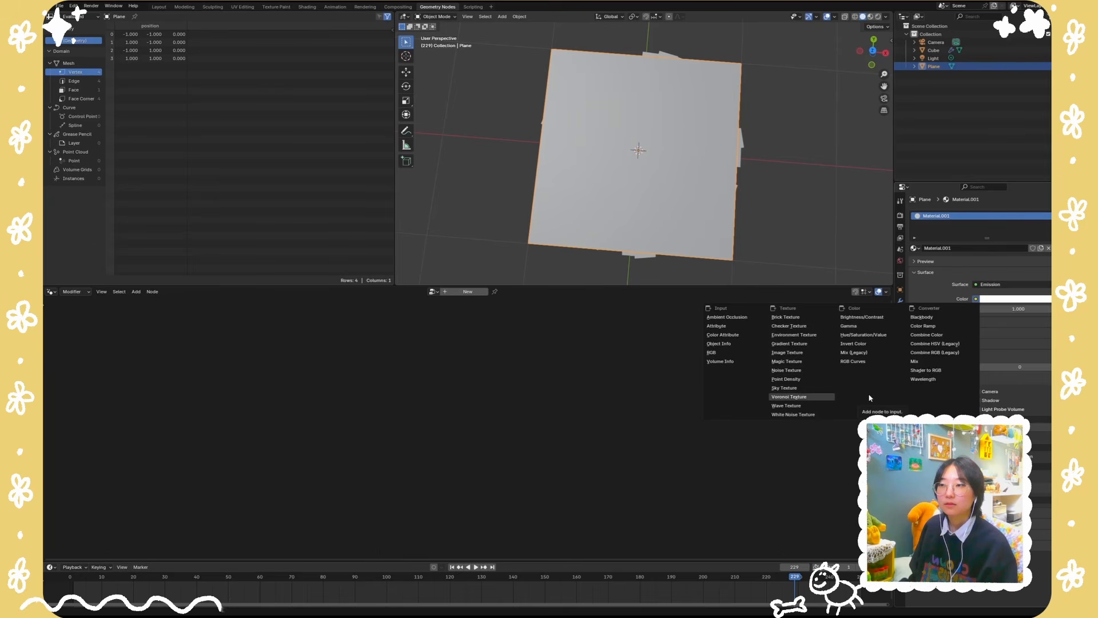
click(787, 353)
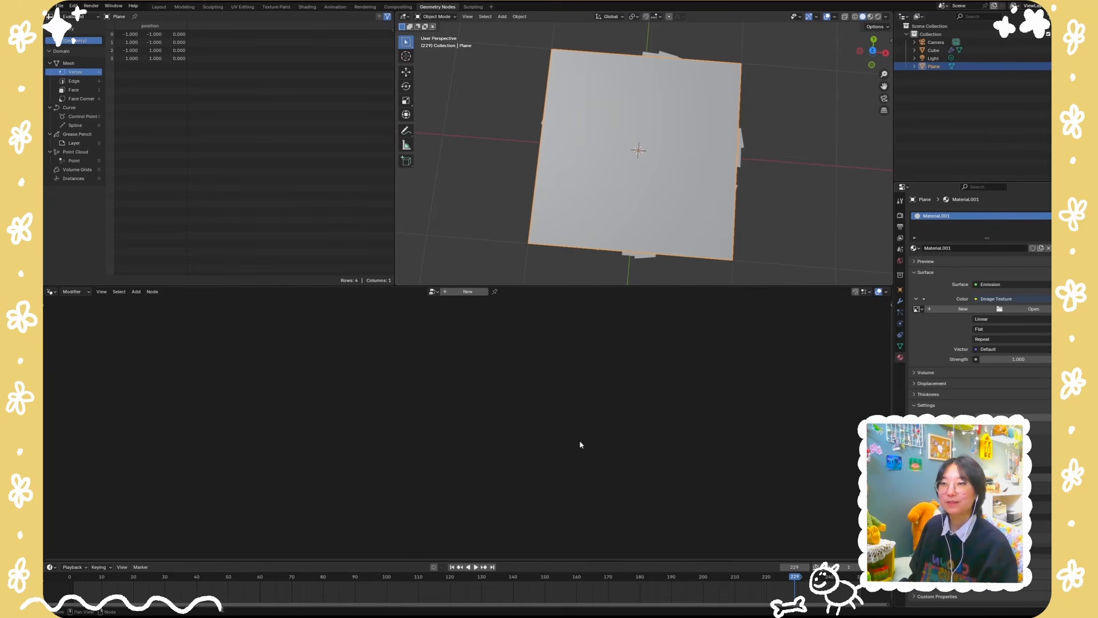
click(978, 310)
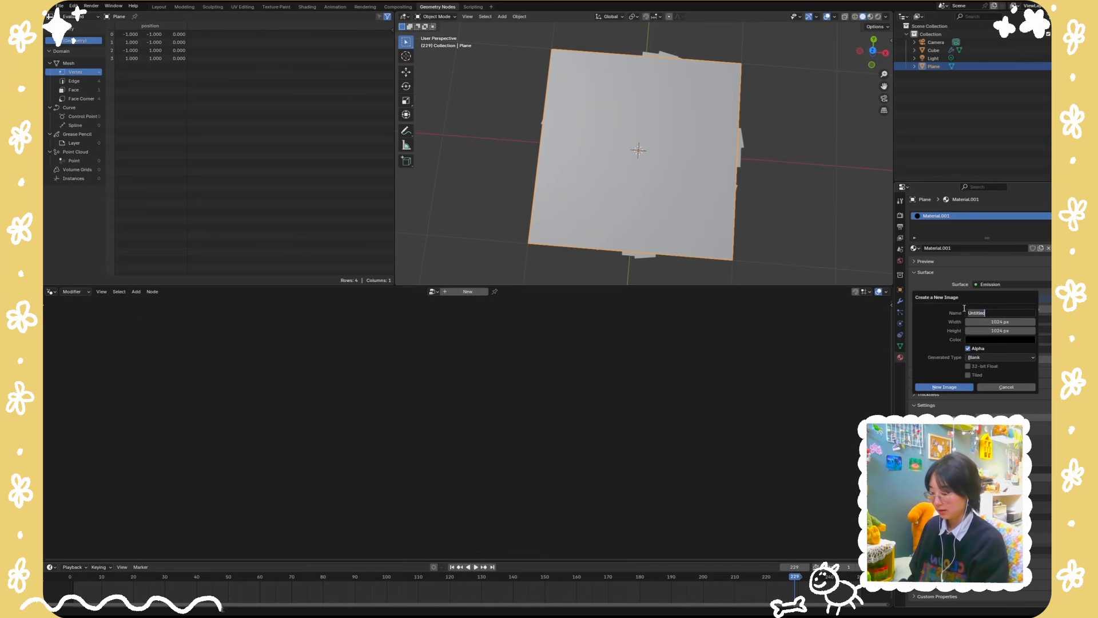
text(water col)
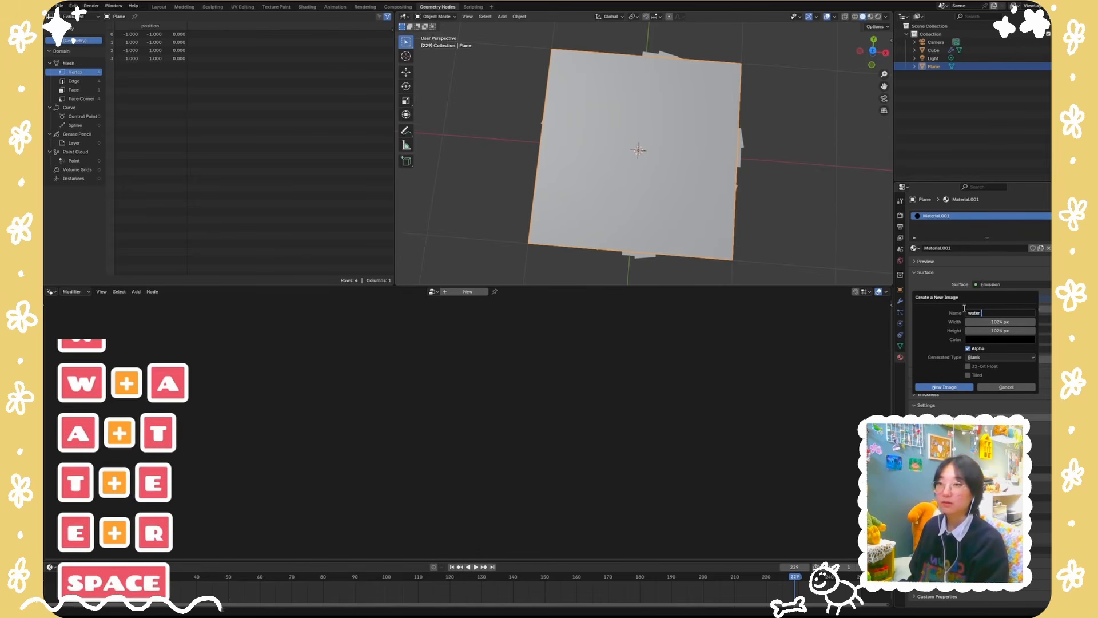
key(BackSpace)
key(BackSpace)
key(BackSpace)
key(BackSpace)
text(_color)
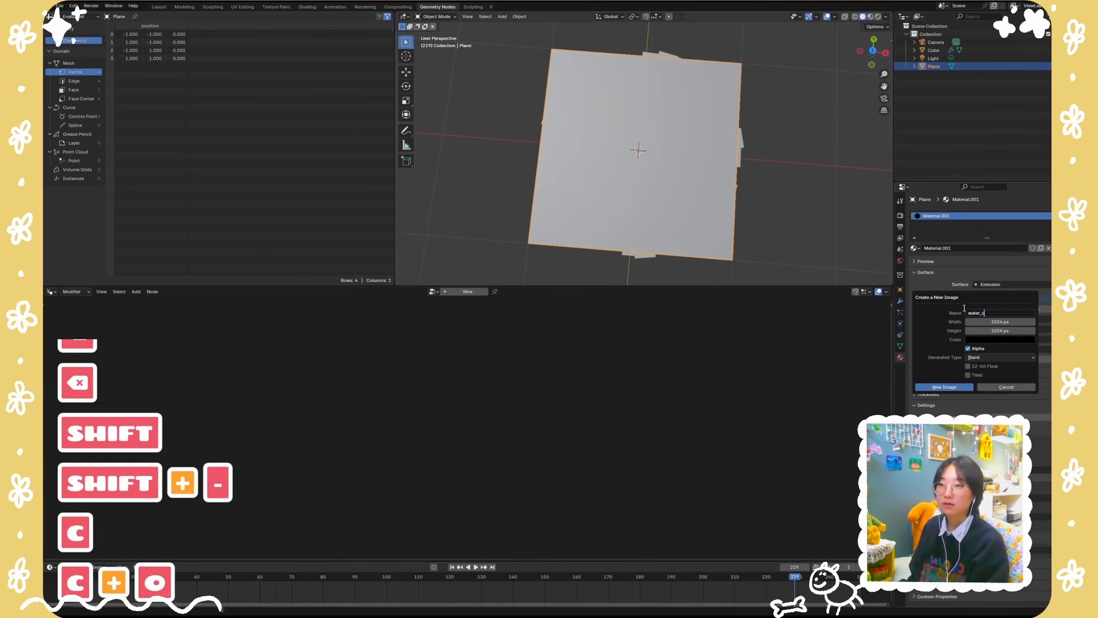
key(Return)
click(944, 387)
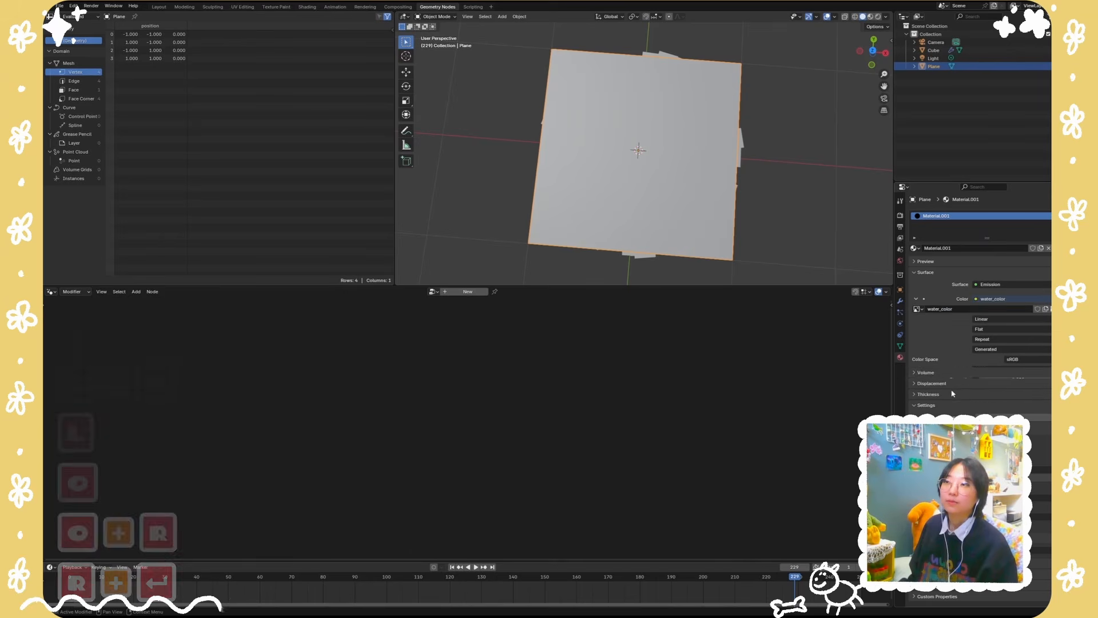
Step: Switch to the Texture Paint workspace and hide the Cube so the plane is free to paint
click(276, 7)
middle_drag(734, 264, 738, 332)
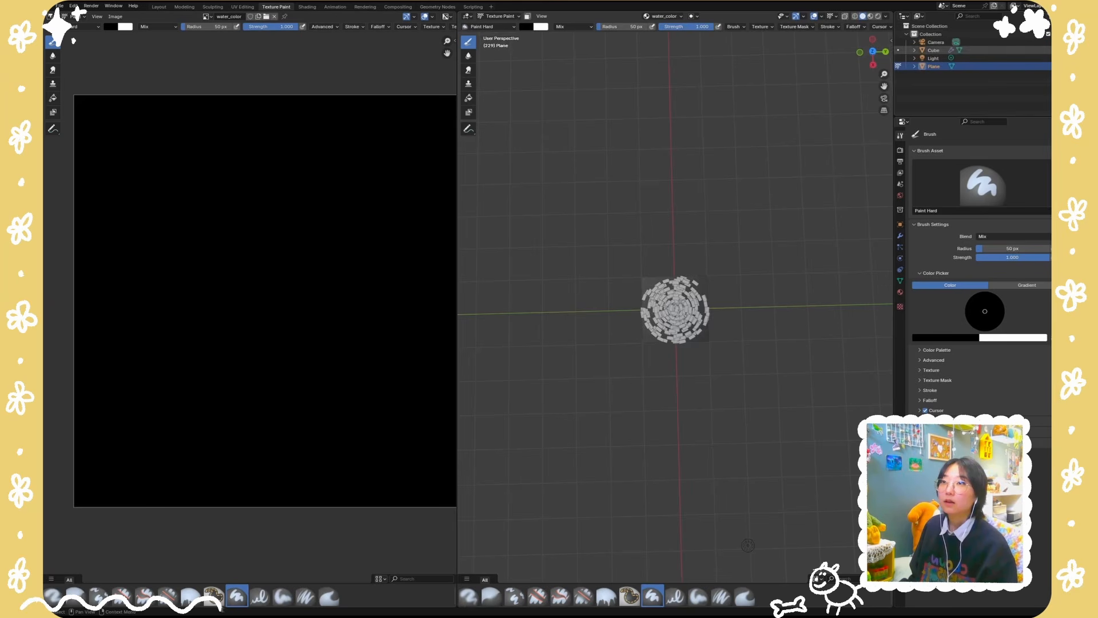
click(1057, 50)
scroll(717, 318, up, 5)
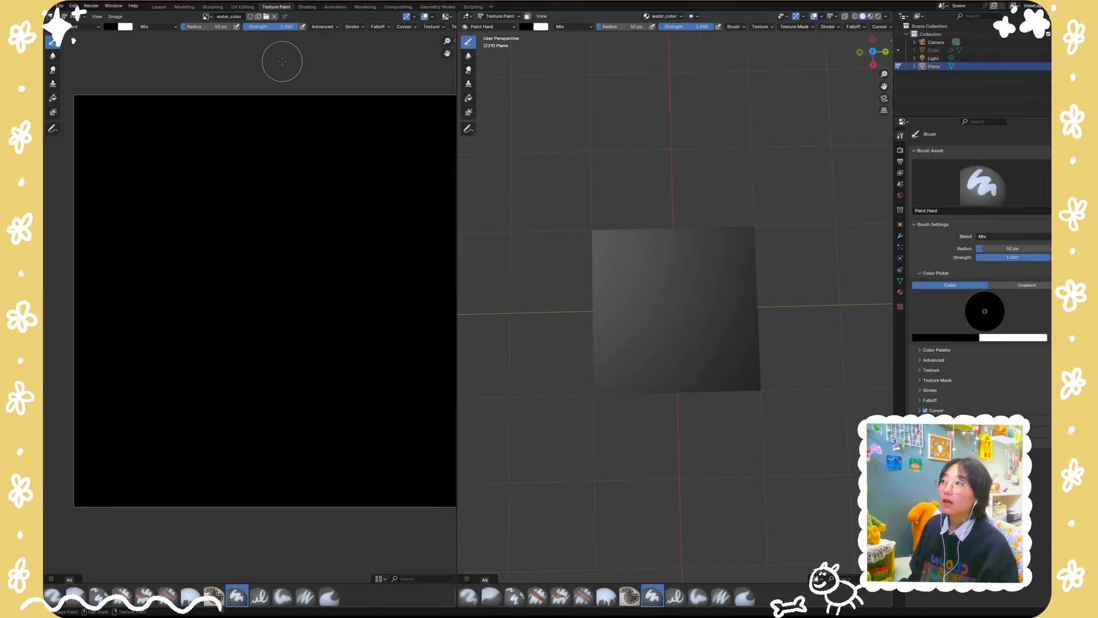
Step: Paint a violet-blue area on the upper half of the plane and a light-blue area beside it
click(526, 26)
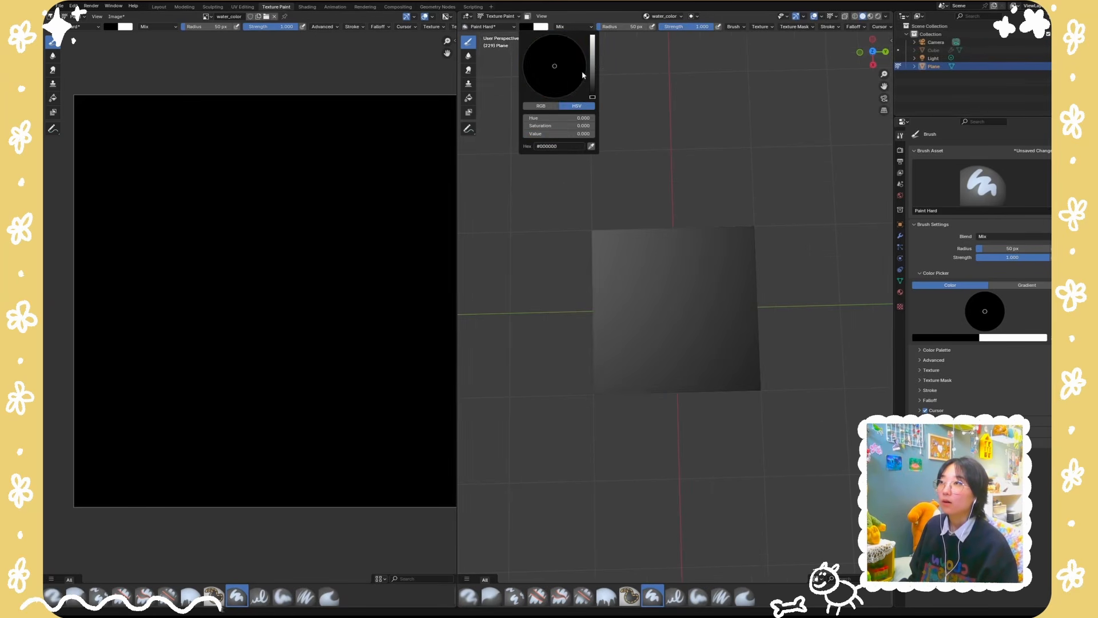
click(571, 55)
click(715, 272)
mouse_move(718, 269)
mouse_down()
mouse_move(709, 263)
mouse_move(692, 292)
mouse_move(598, 255)
mouse_move(706, 208)
mouse_move(659, 277)
mouse_move(672, 300)
mouse_up()
click(525, 27)
click(564, 51)
Step: Paint the remaining lower part of the plane pink, slightly overlapping the blue areas
click(525, 27)
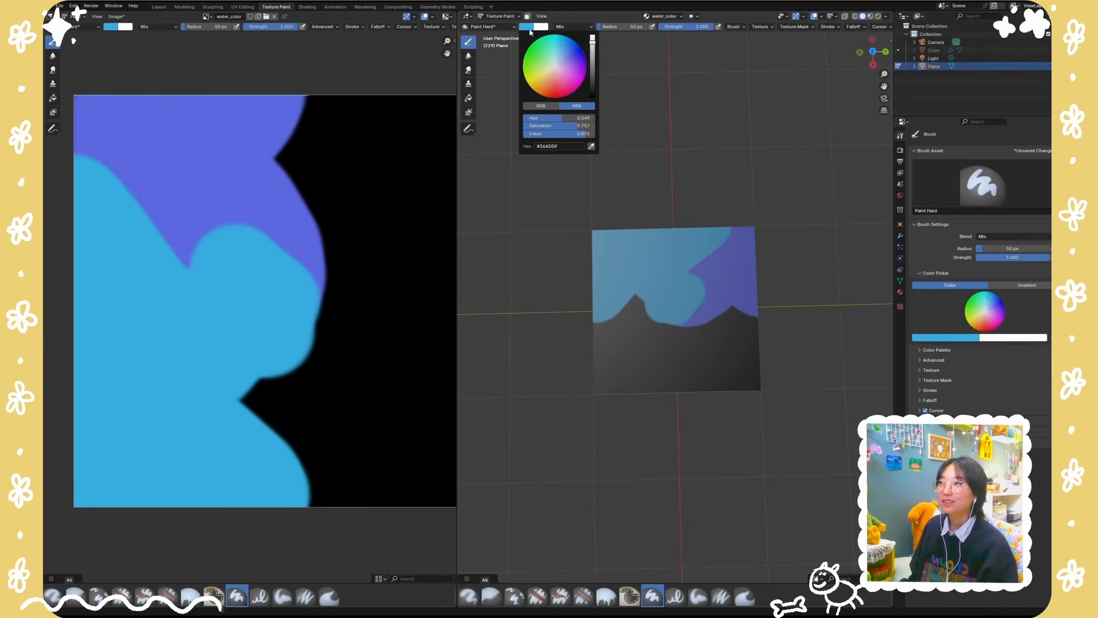
click(564, 69)
mouse_move(666, 366)
mouse_down()
mouse_move(635, 320)
mouse_move(646, 299)
mouse_up()
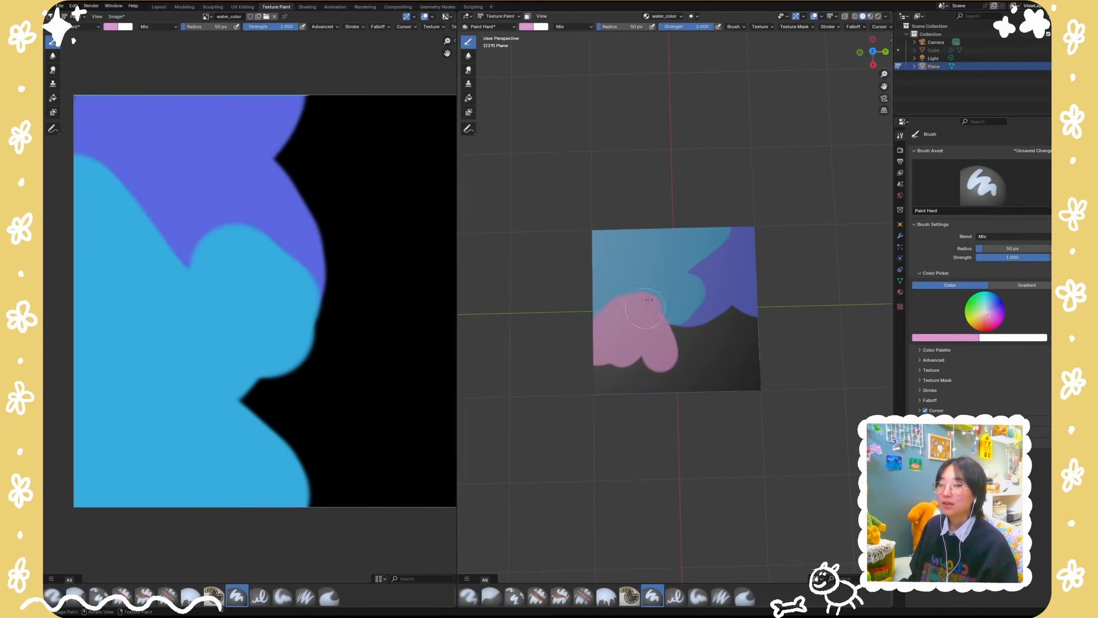
mouse_move(651, 350)
mouse_down()
mouse_move(620, 378)
mouse_move(704, 323)
mouse_move(650, 401)
mouse_move(734, 330)
mouse_move(731, 387)
mouse_move(715, 412)
mouse_up()
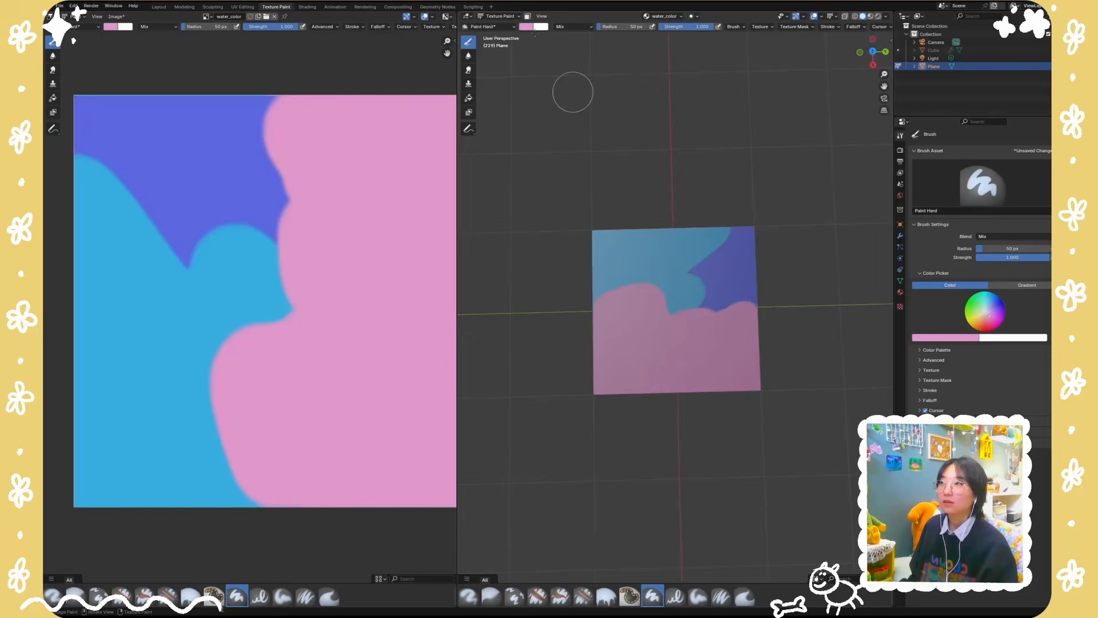
Step: Paint a curved light-green blob inside the pink area and save the file
click(529, 26)
click(543, 57)
mouse_move(707, 336)
mouse_down()
mouse_move(658, 352)
mouse_move(626, 324)
mouse_up()
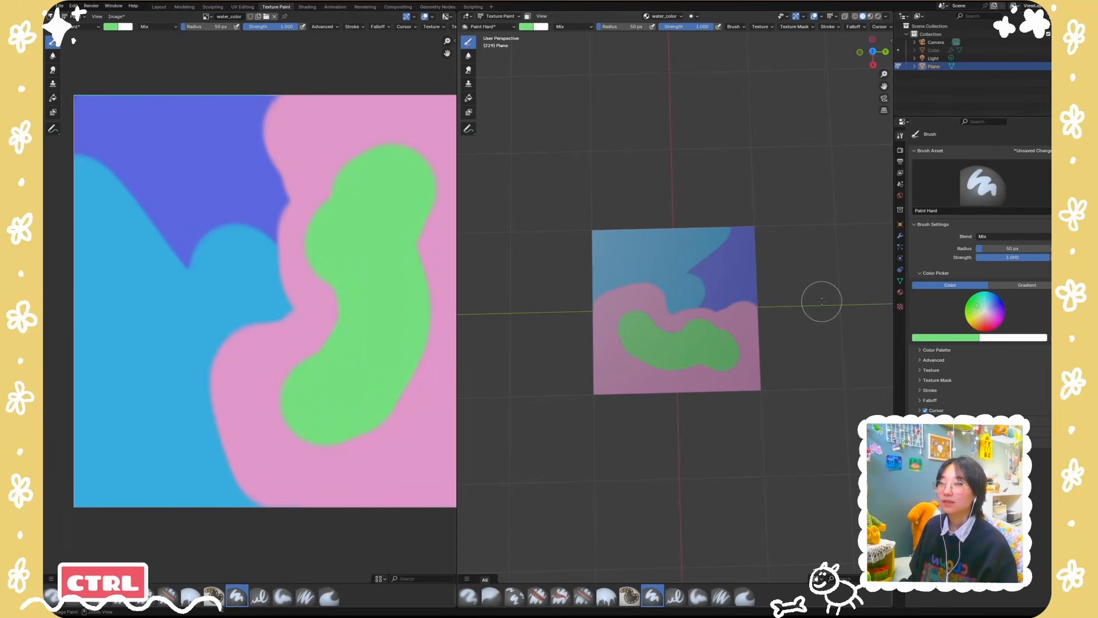
key(ctrl+s)
Step: Return to the Geometry Nodes workspace, set the viewport to Rendered shading and unhide the Cube
click(437, 7)
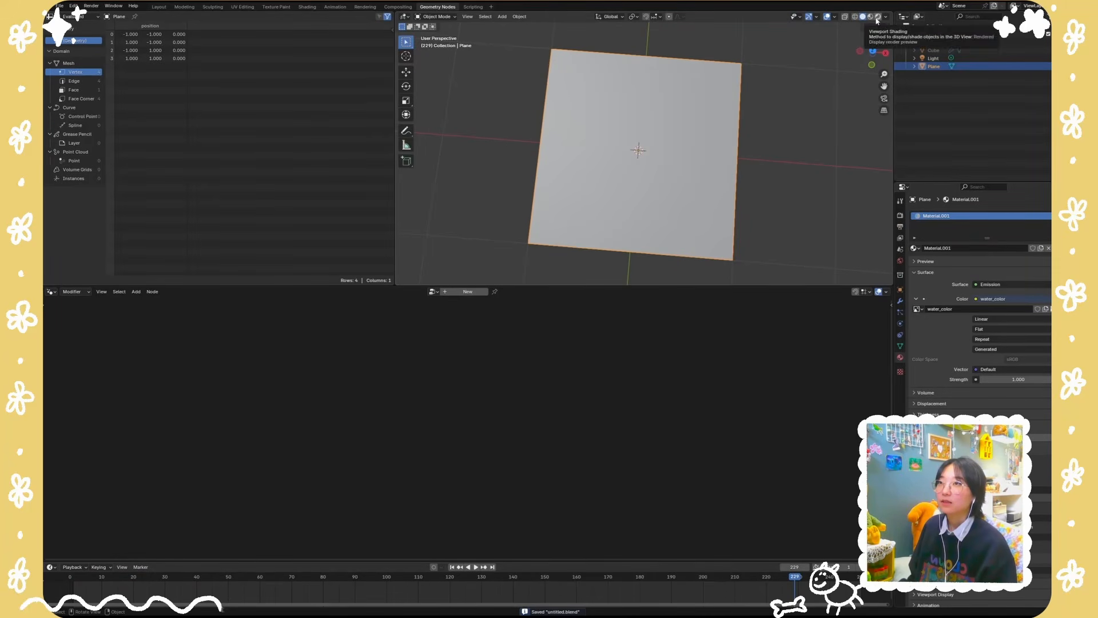
click(878, 17)
click(775, 240)
mouse_move(774, 240)
middle_down()
mouse_move(829, 174)
mouse_move(782, 179)
mouse_move(776, 207)
middle_up()
click(1056, 50)
scroll(776, 207, up, 3)
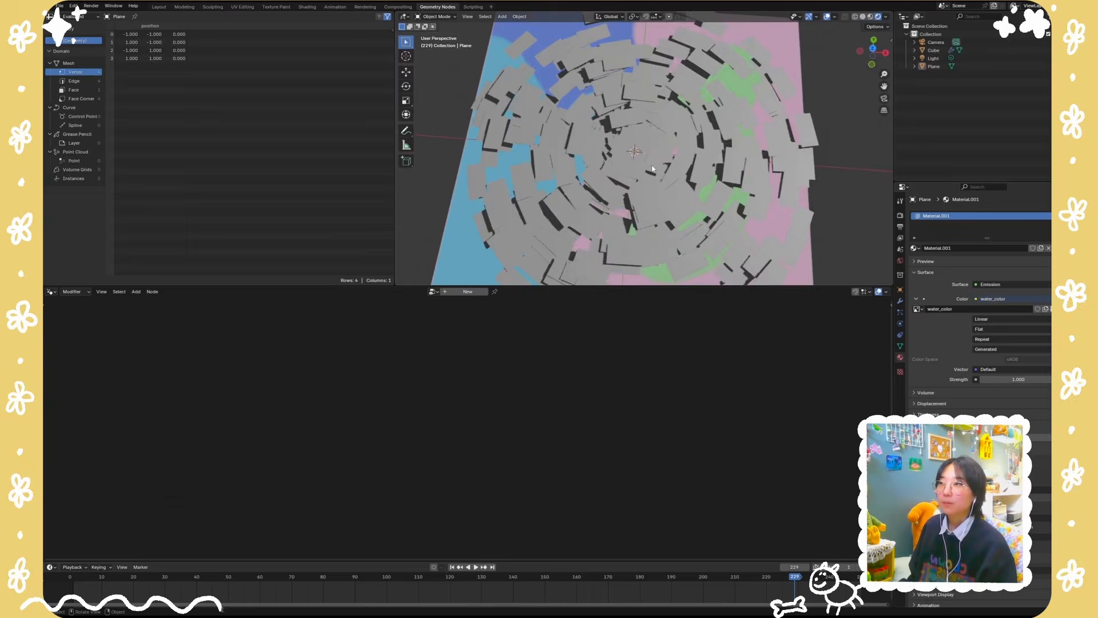
scroll(756, 201, down, 2)
Step: Replace the Cube's existing material slot with a new material named water_grids
click(744, 195)
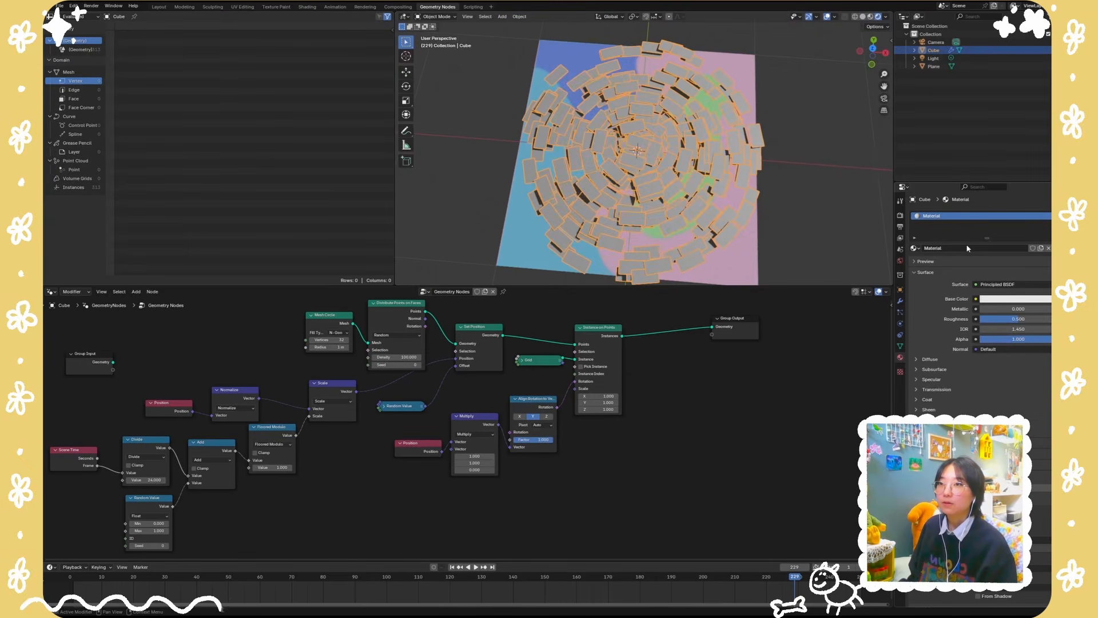
click(1058, 225)
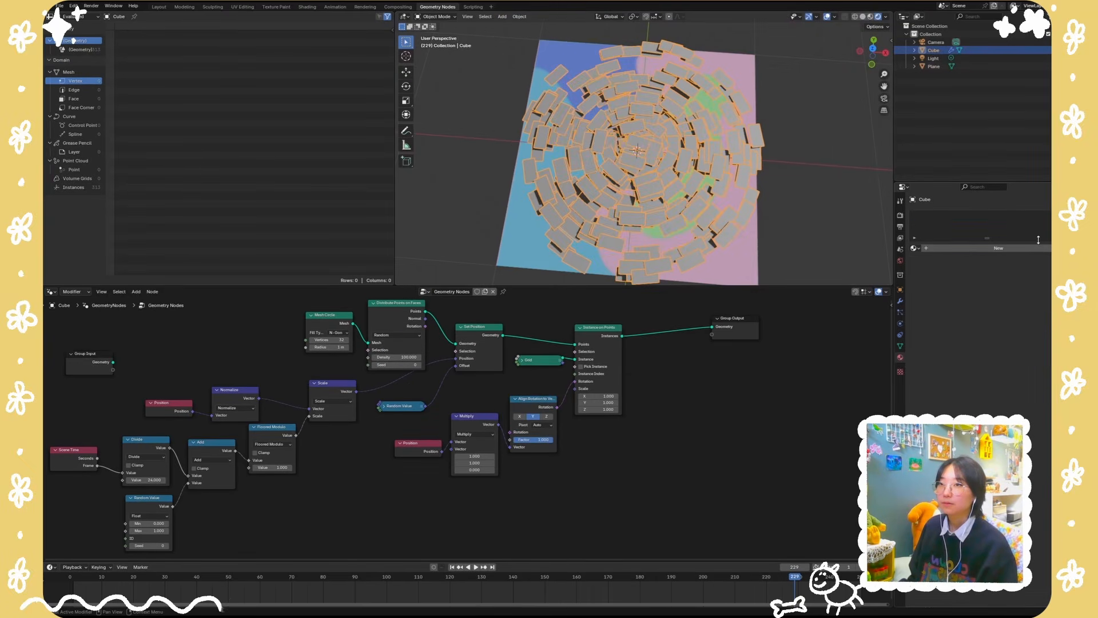
click(1026, 248)
click(973, 247)
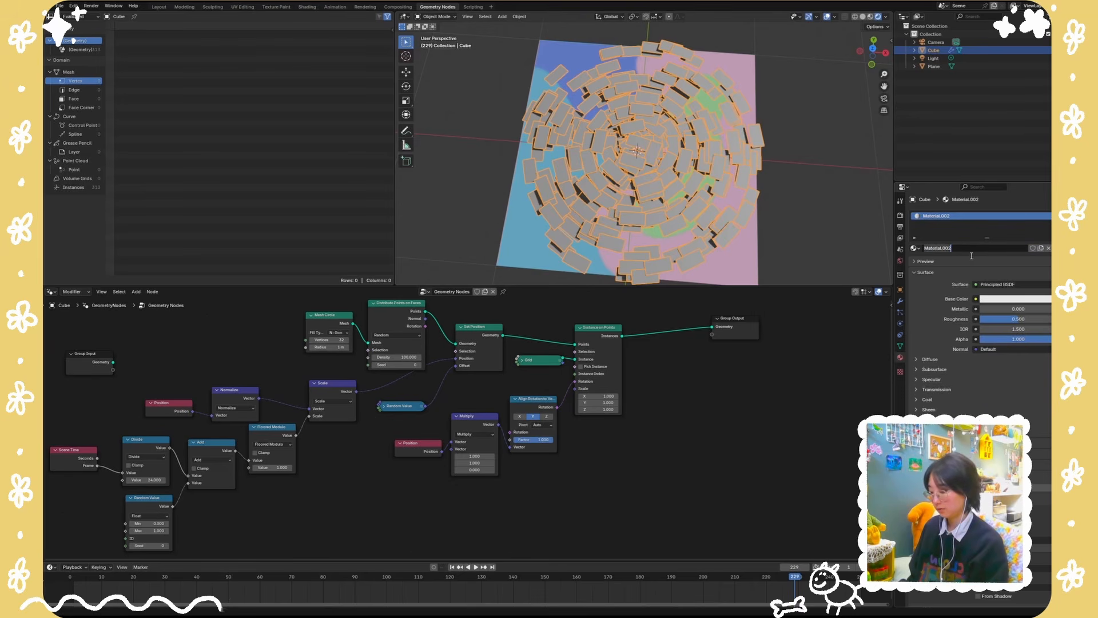
text(water_)
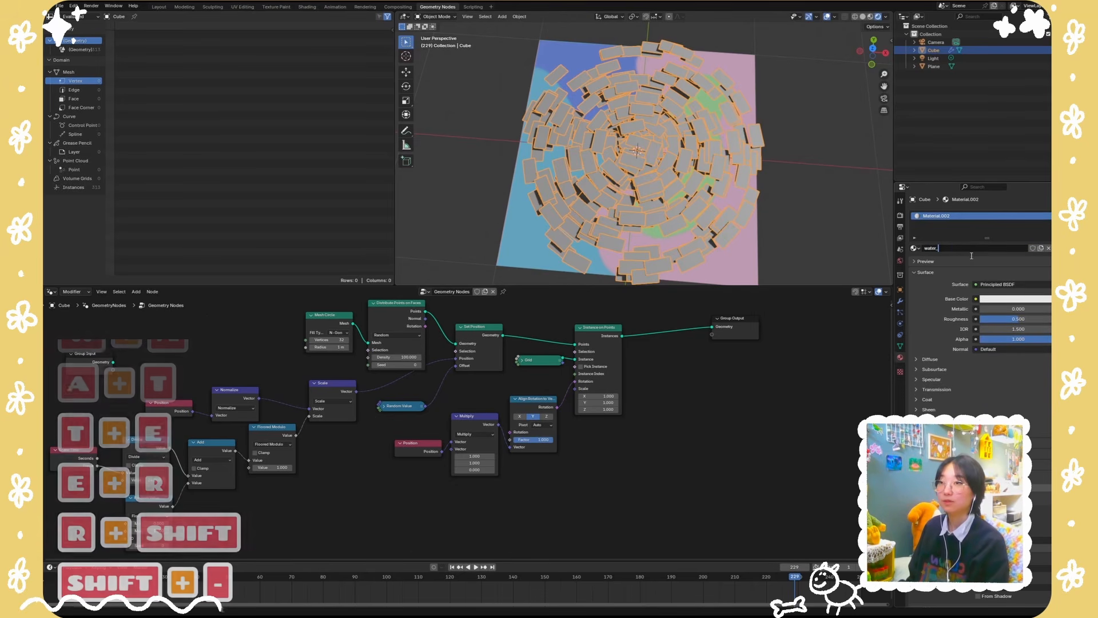
text(grids)
key(Return)
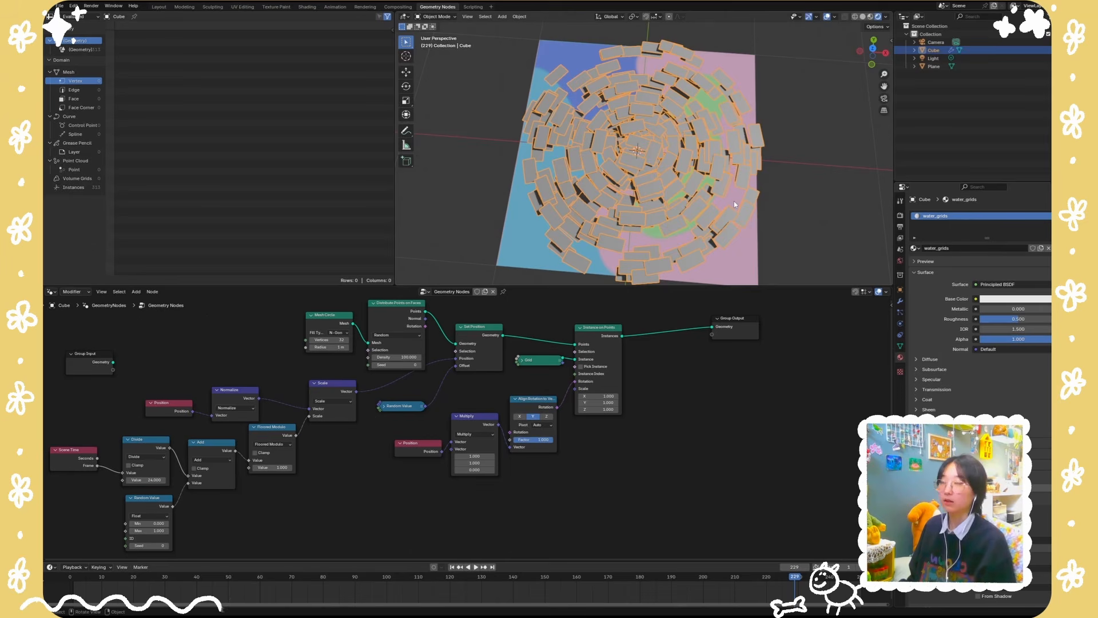
Step: Insert a Set Material node between Instance on Points and Group Output, using the water_grids material
drag(641, 355, 642, 356)
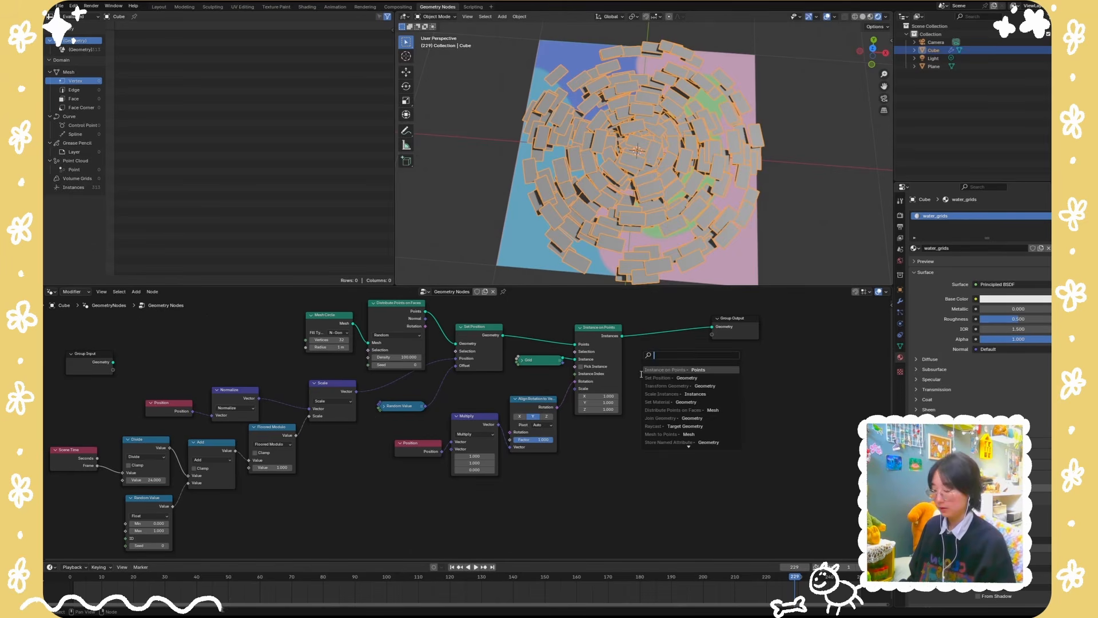
text(set)
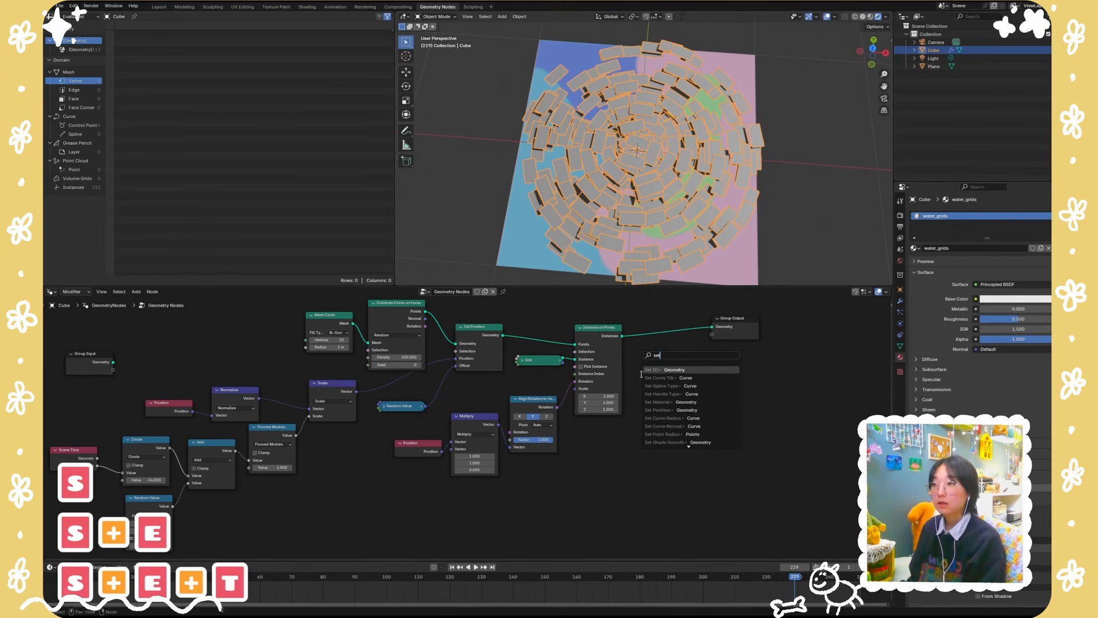
text(ater)
key(Return)
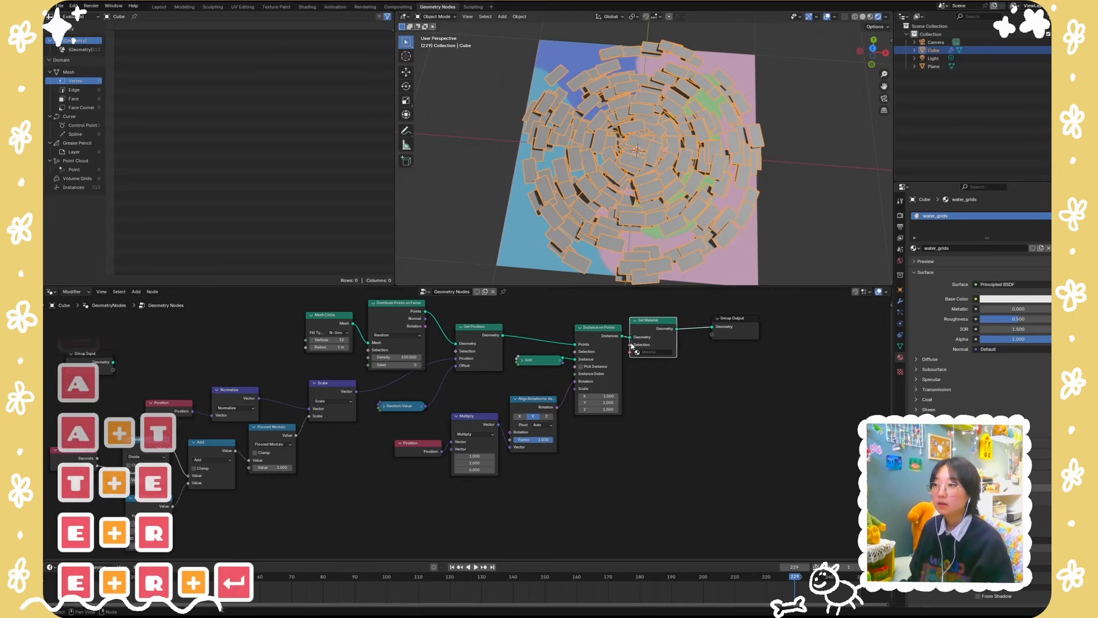
click(638, 346)
click(659, 352)
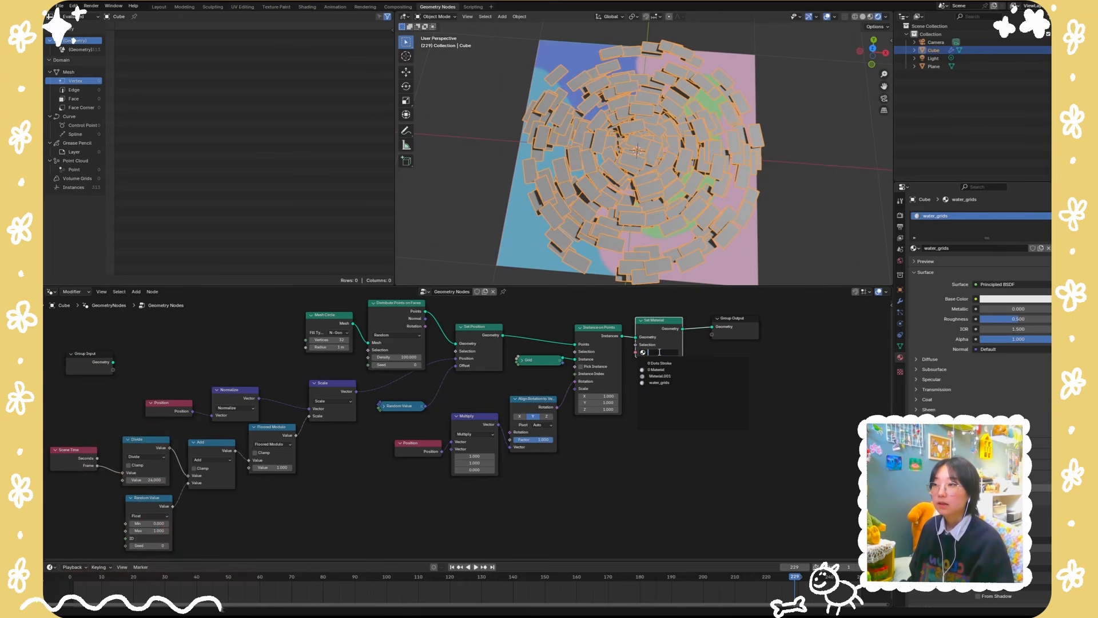
click(681, 381)
drag(736, 328, 749, 330)
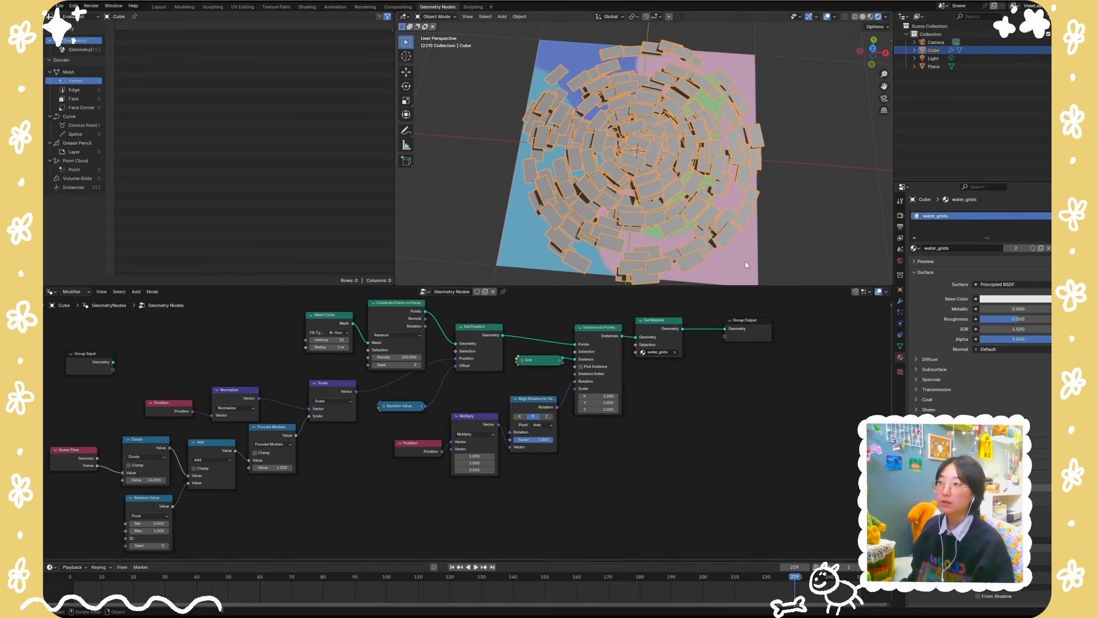
Step: Save the plane's painted texture from the Texture Paint workspace as the PNG image water_color.png
click(741, 278)
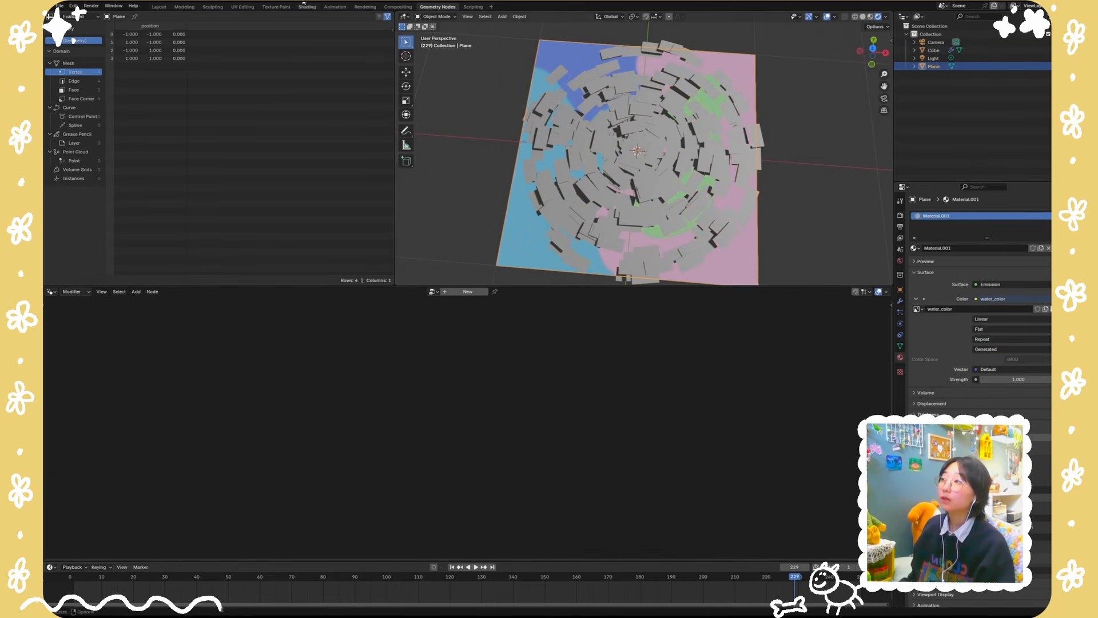
click(276, 7)
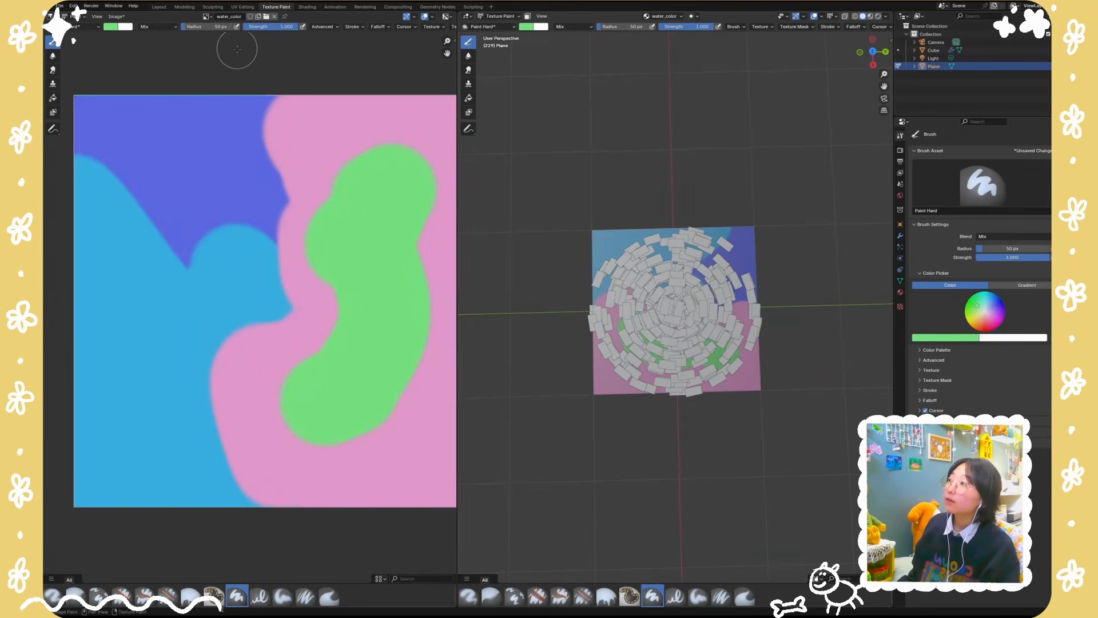
key(alt+s)
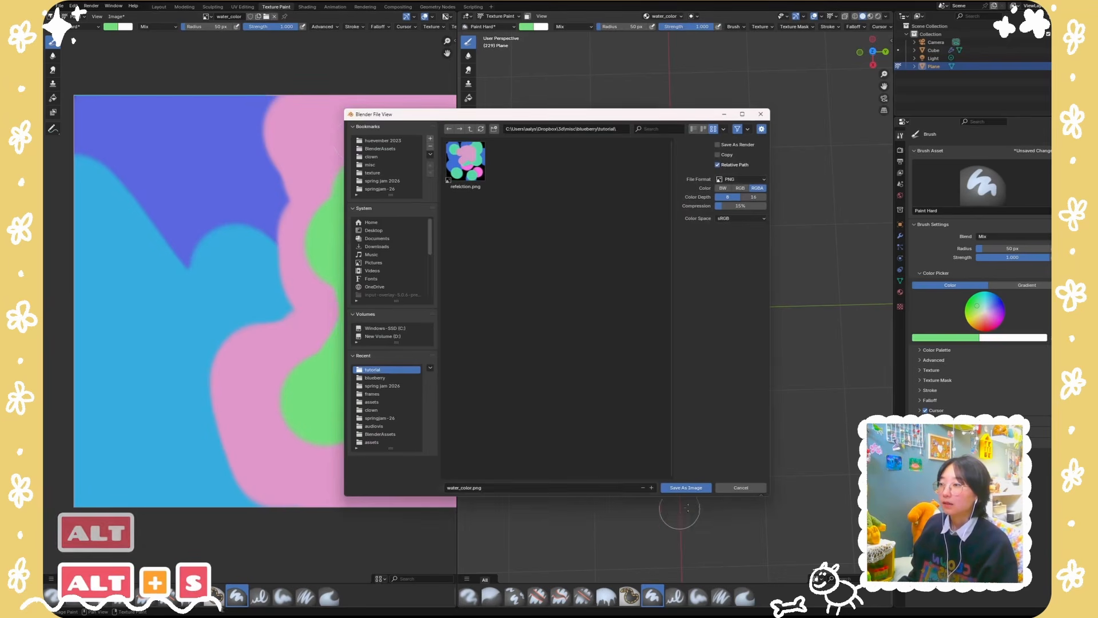
click(691, 488)
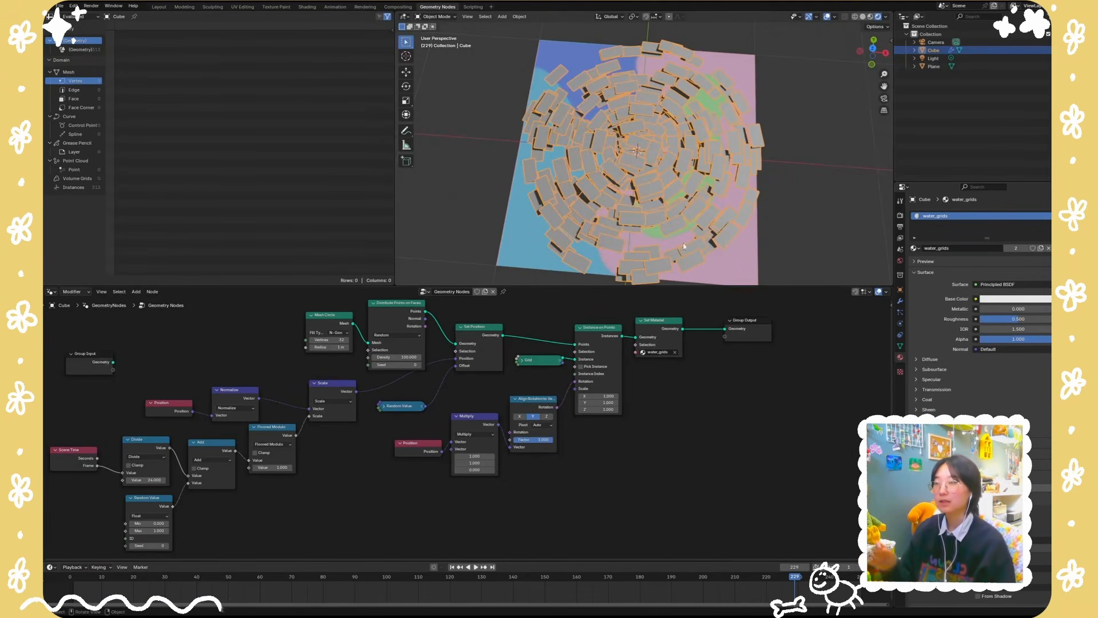
click(804, 249)
click(667, 168)
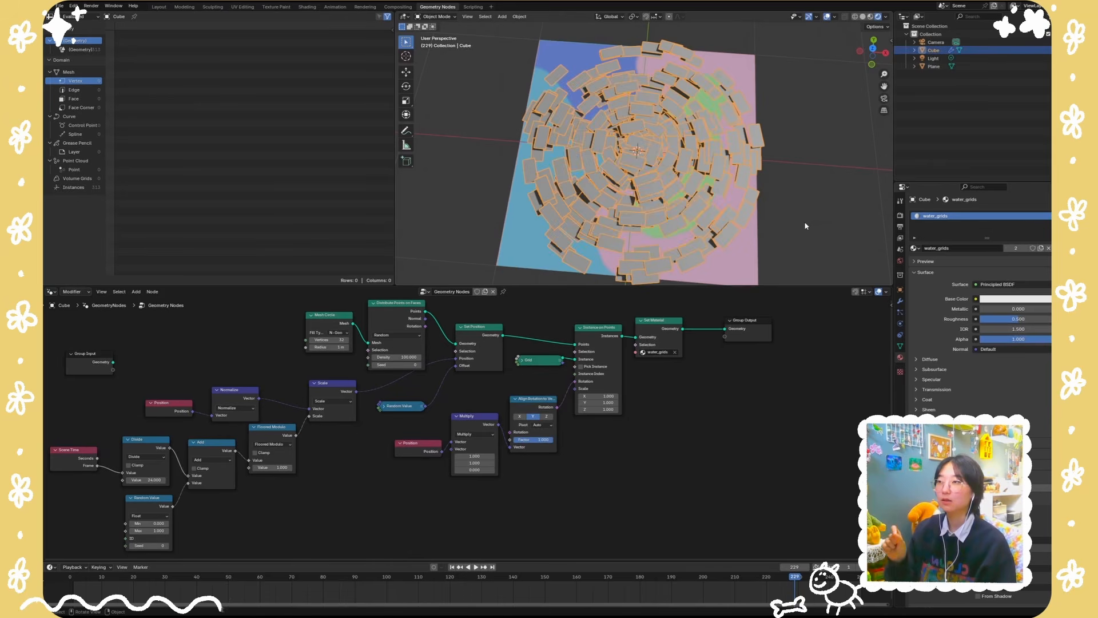
click(808, 229)
click(743, 252)
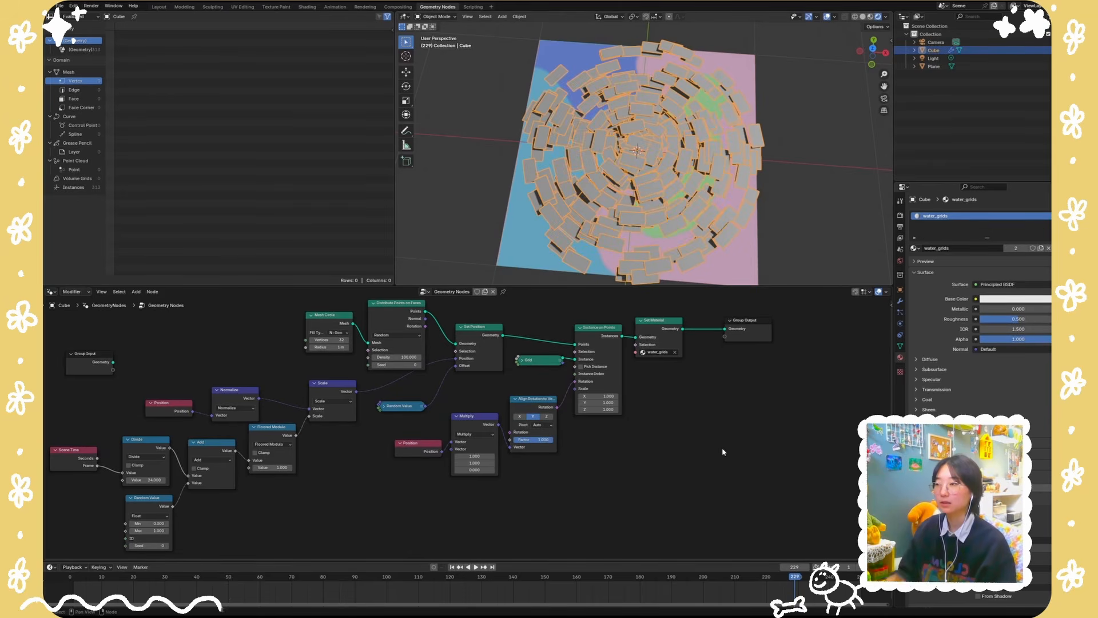
Step: Make room beside Group Output, add an Image Texture node below the node chain and load the water_color image into it
drag(754, 332, 773, 334)
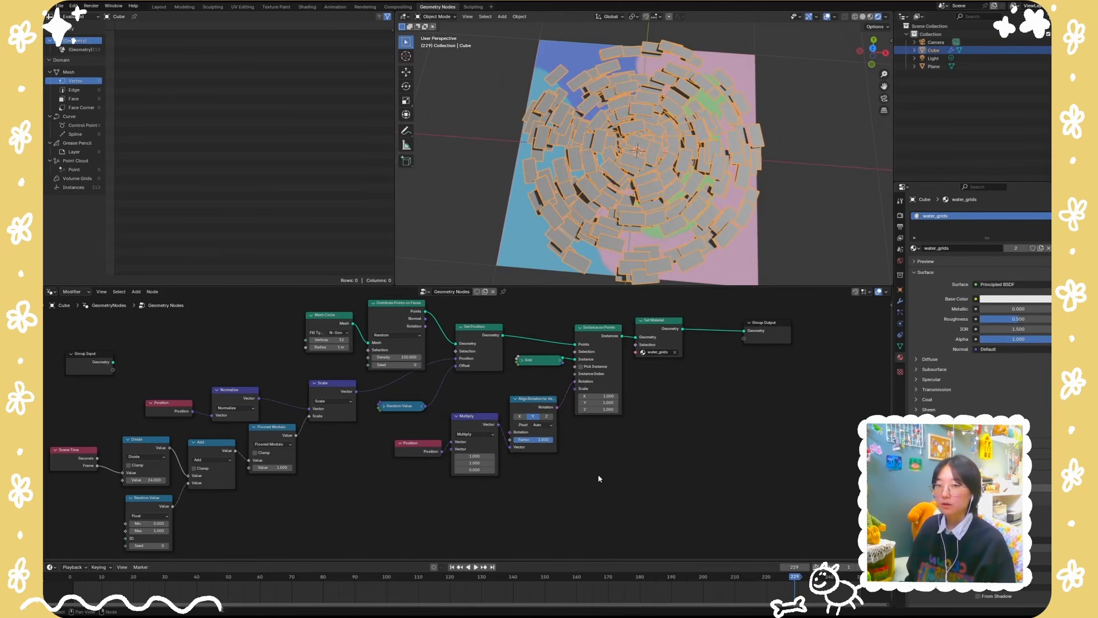
middle_drag(598, 478, 591, 477)
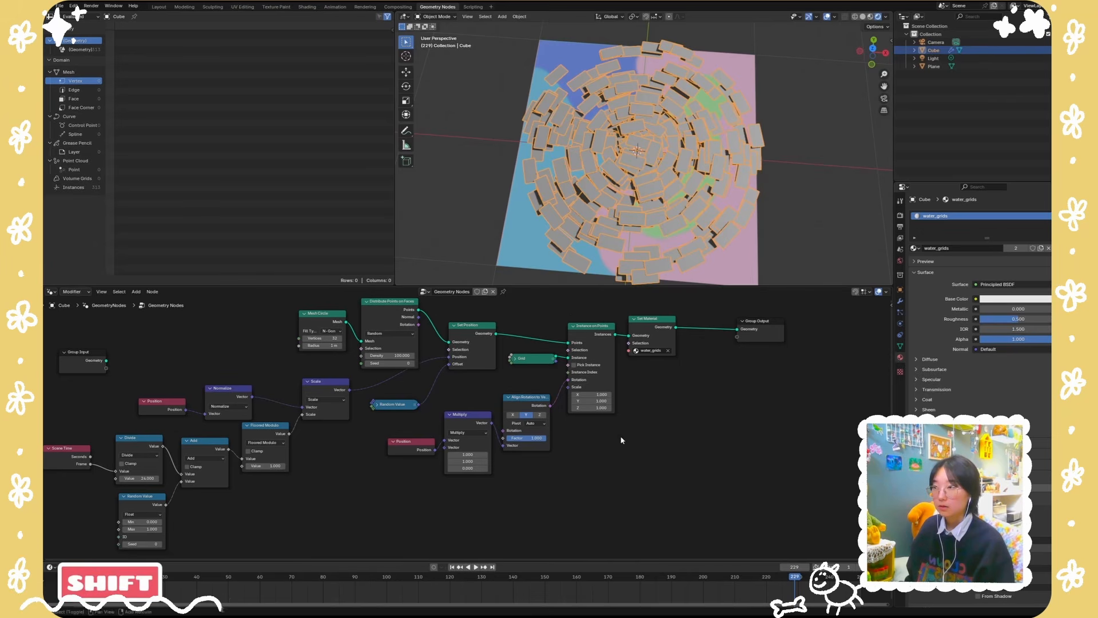
key(shift+a)
click(612, 374)
text(iamgete)
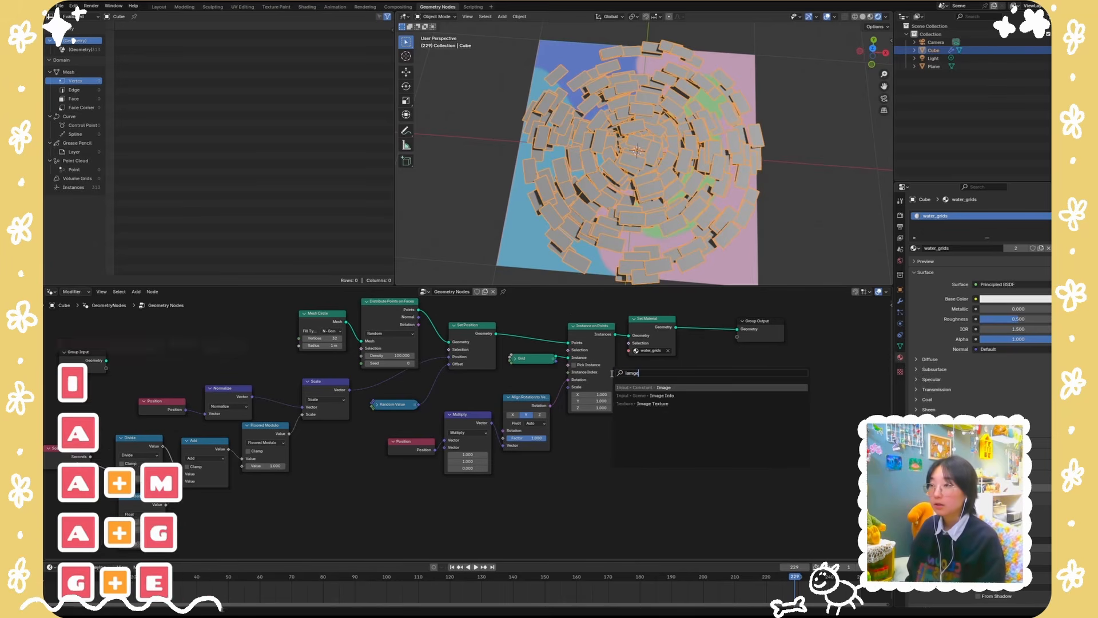
key(BackSpace)
key(BackSpace)
key(BackSpace)
key(BackSpace)
key(BackSpace)
text(magetex)
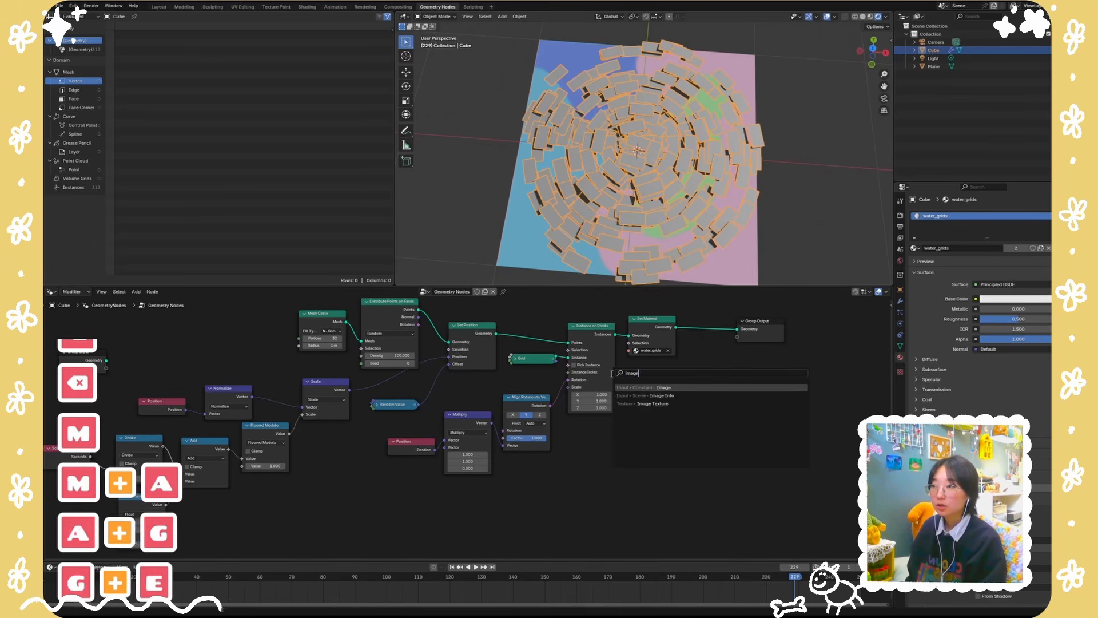
key(Return)
click(599, 447)
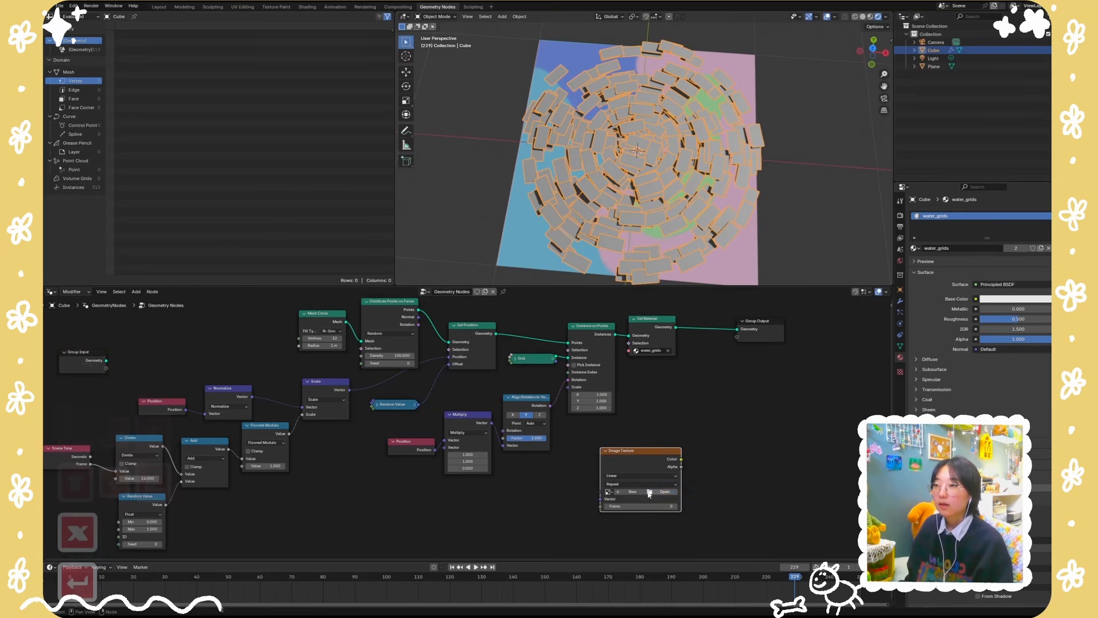
click(662, 488)
double_click(518, 167)
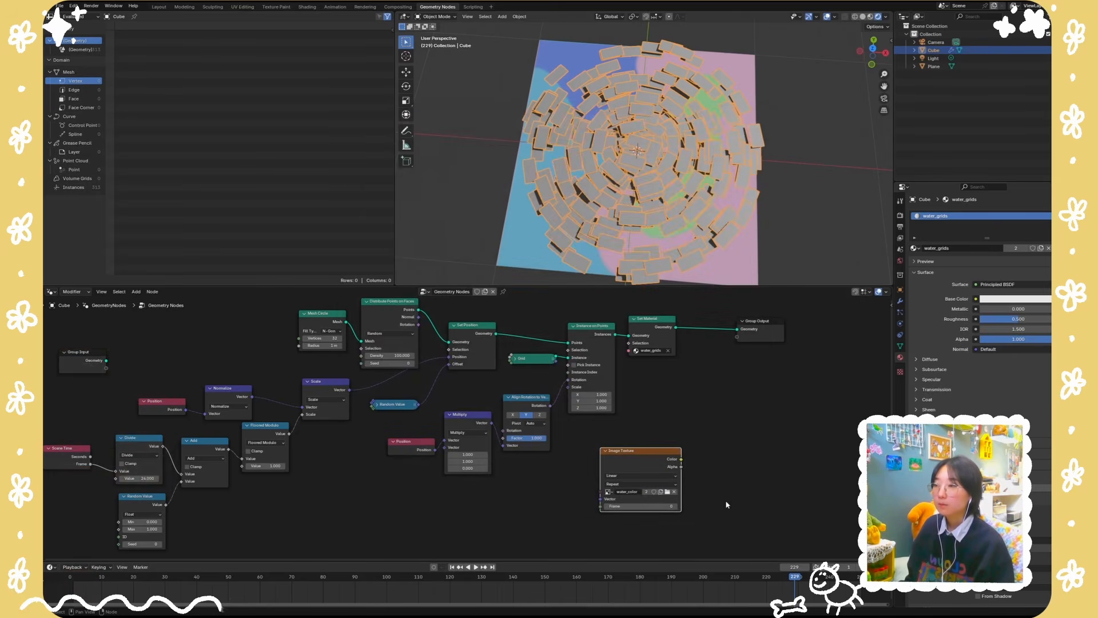
Step: Insert a Store Named Attribute node between Set Material and Group Output
middle_drag(726, 503, 673, 545)
drag(623, 370, 645, 385)
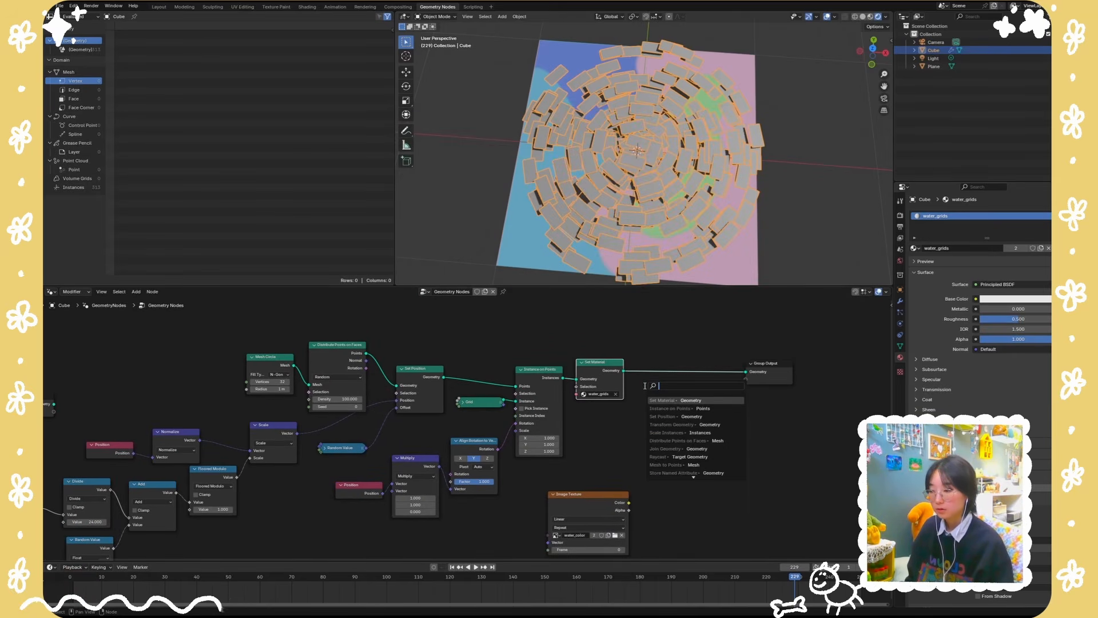
text(st)
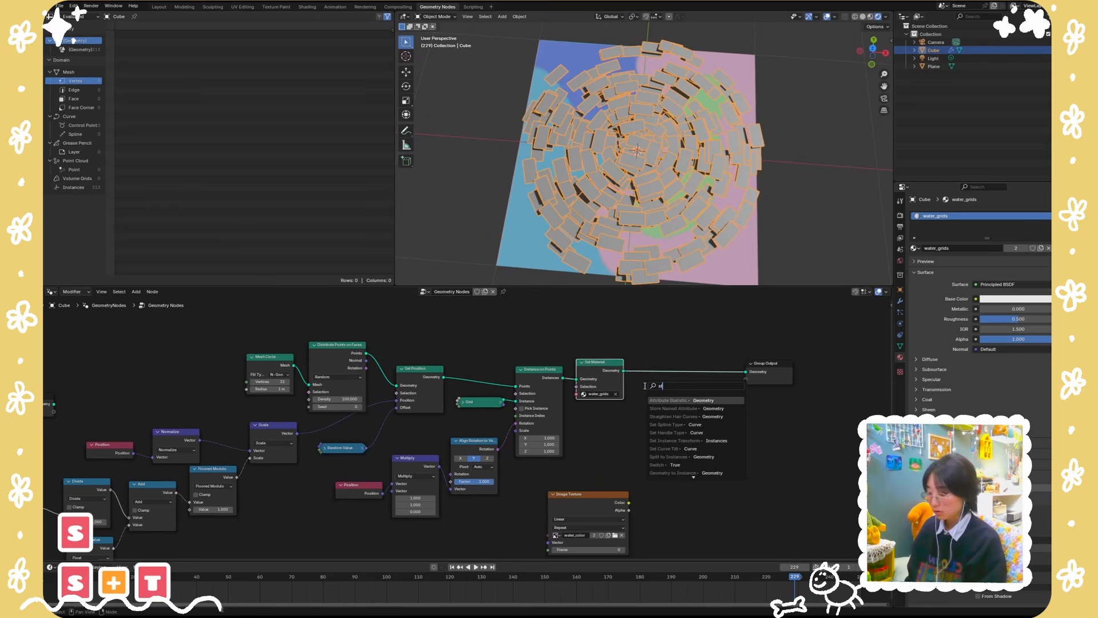
text(ore)
key(Return)
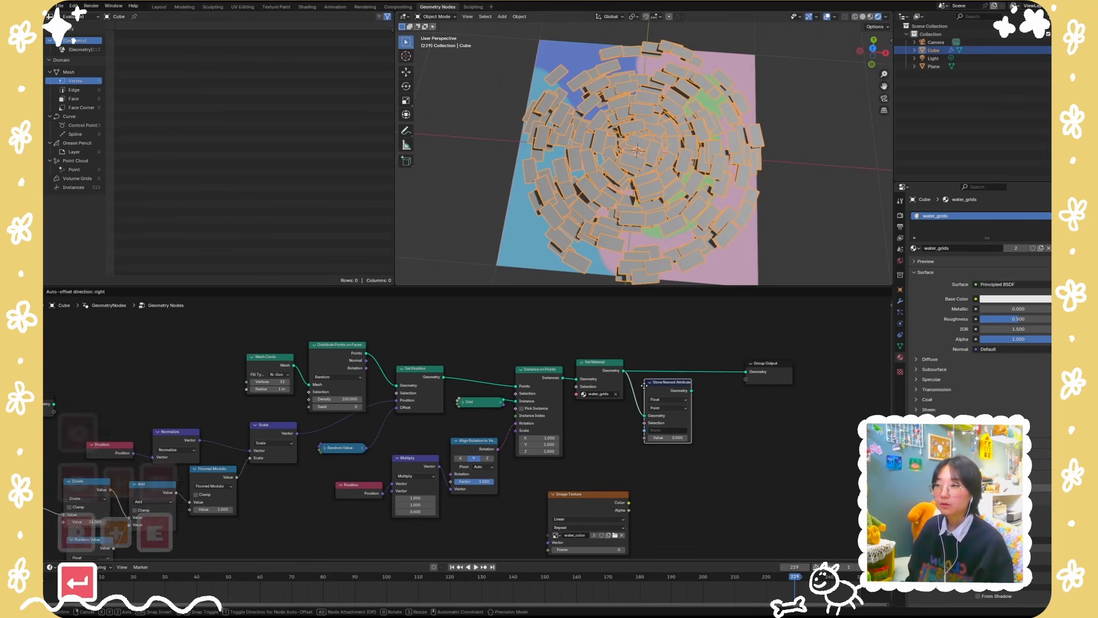
click(650, 368)
Step: Set the Store Named Attribute node to the Color type on the Instance domain, with the name co,lor and a red value
click(675, 383)
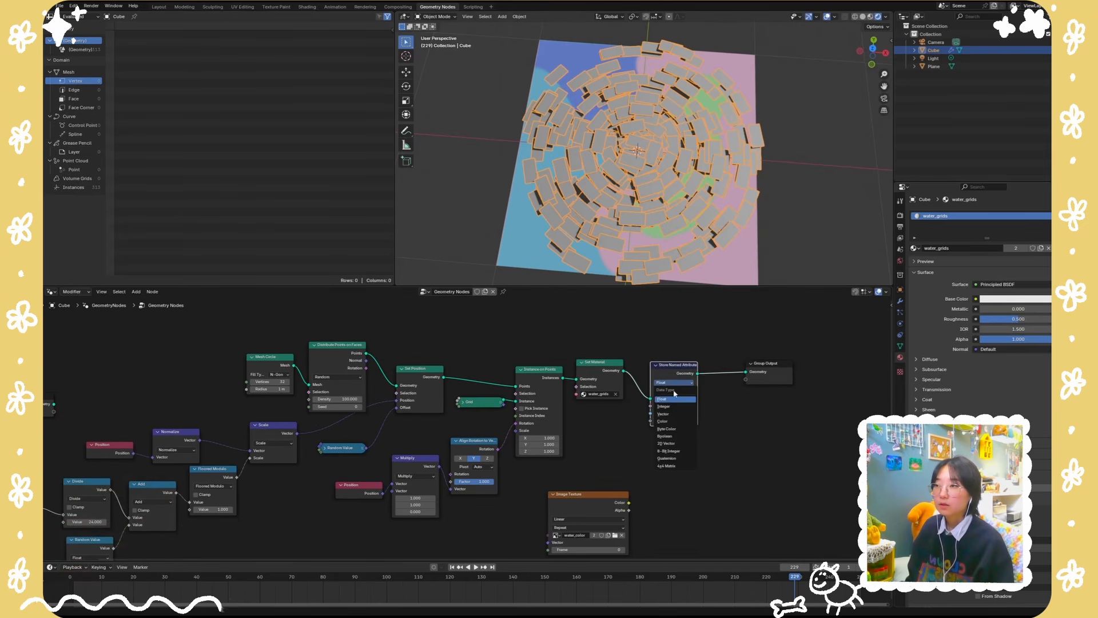
click(683, 422)
click(687, 391)
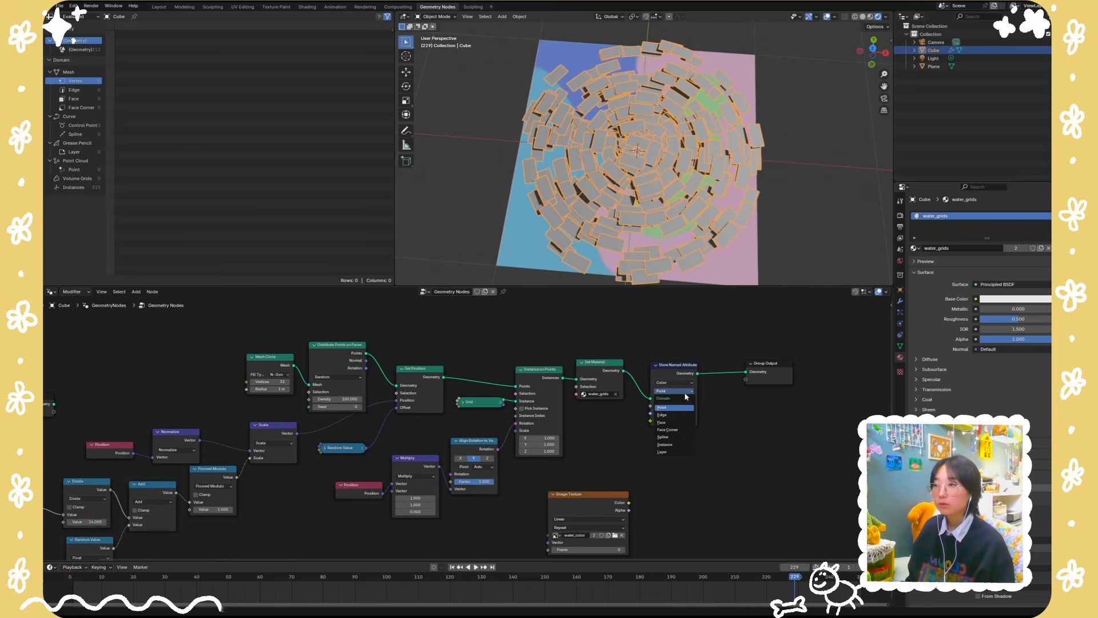
click(675, 445)
click(662, 413)
text(color)
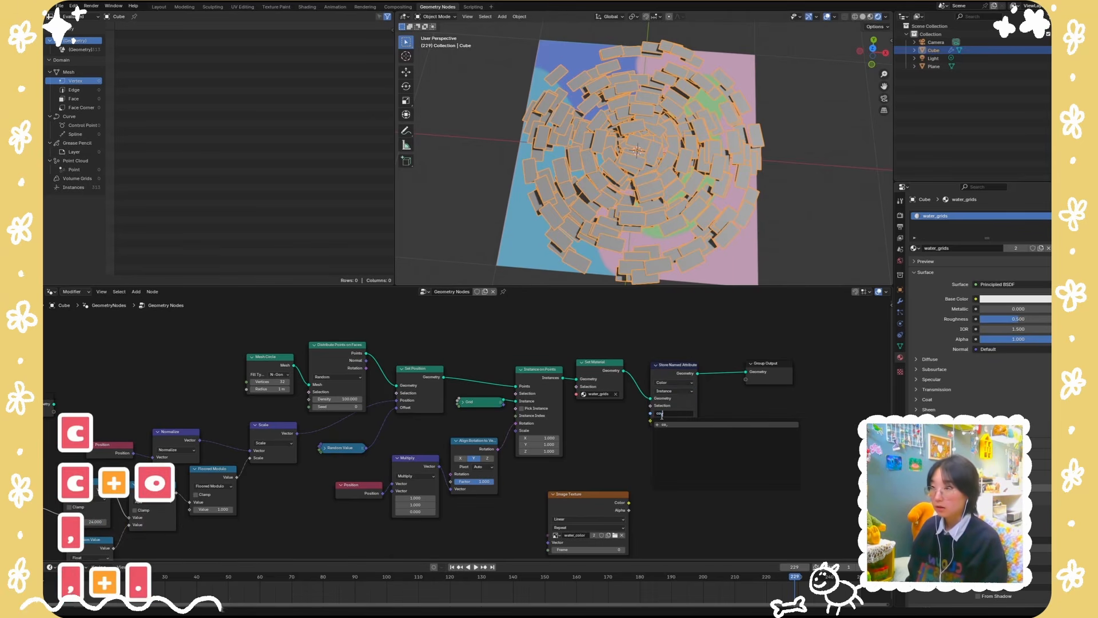
key(Return)
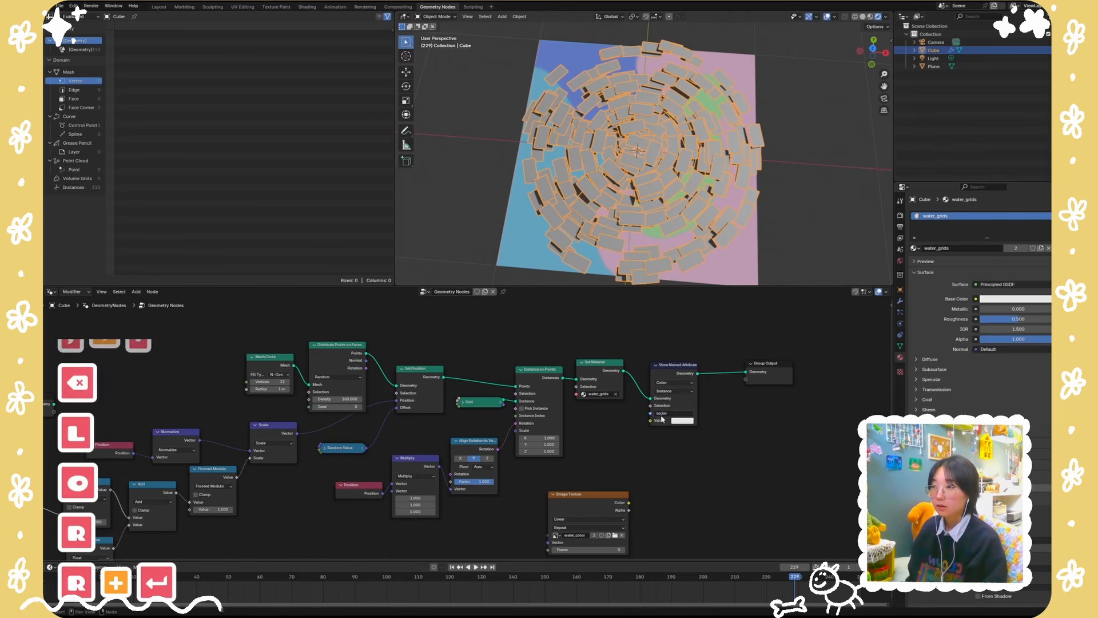
click(689, 421)
click(706, 358)
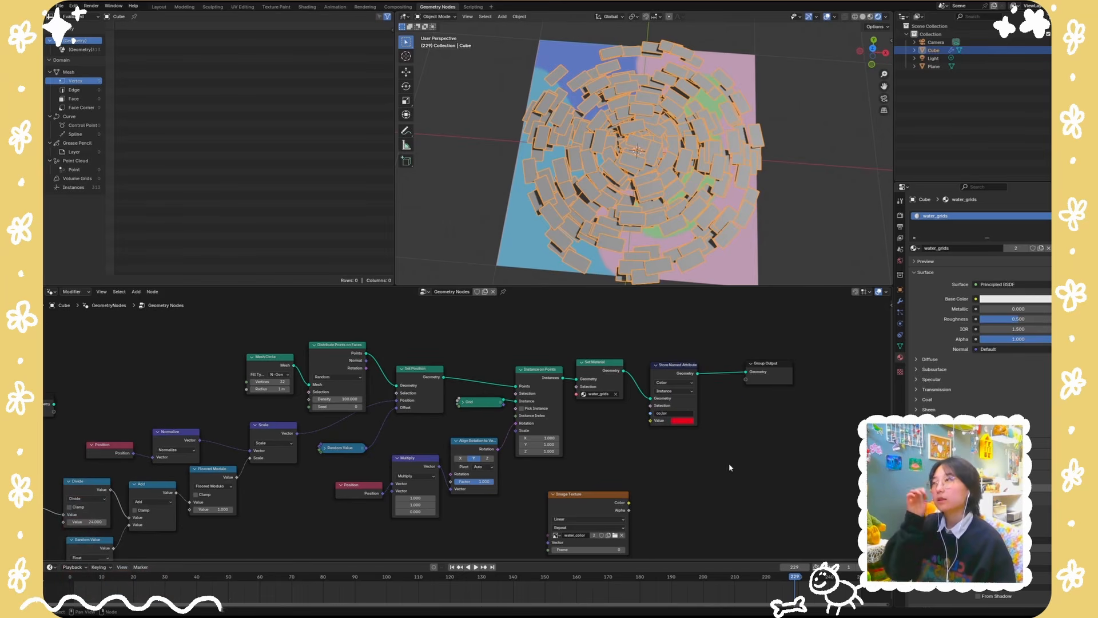
Step: In the Shading workspace, add an Attribute node to water_grids, connect its Color to the Material Output's Surface and move the Principled BSDF aside
click(309, 7)
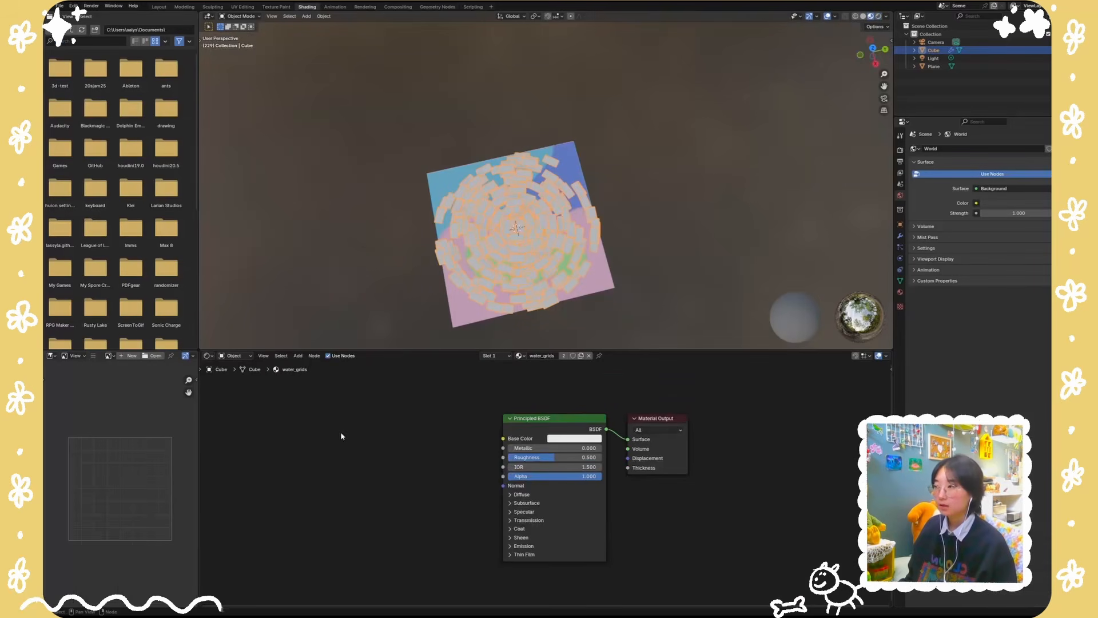
key(shift+a)
text(attri)
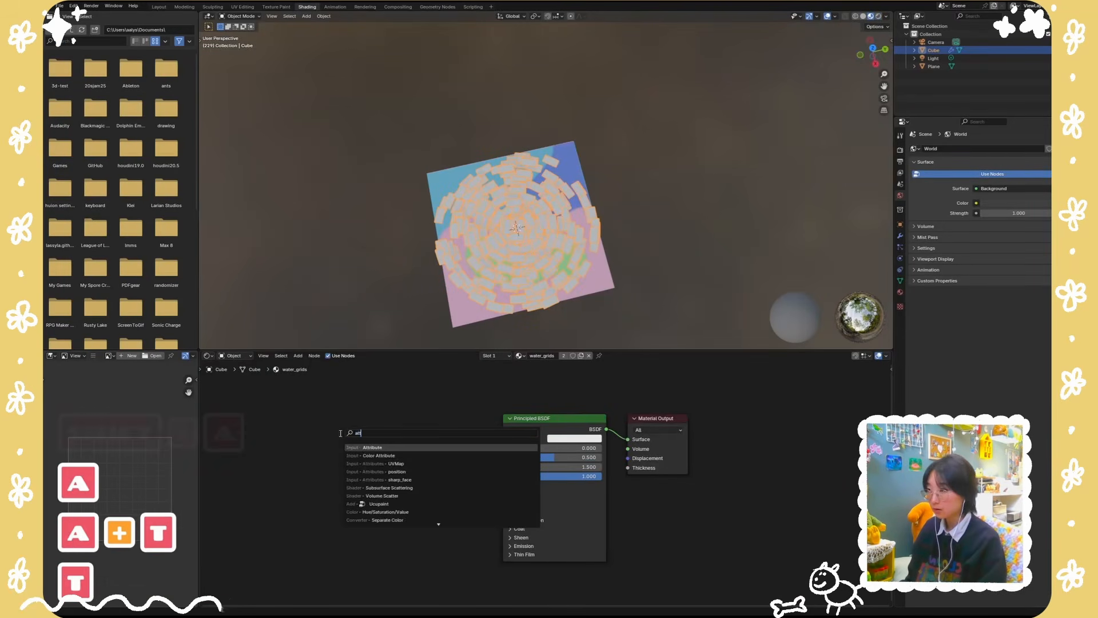
key(Return)
click(347, 414)
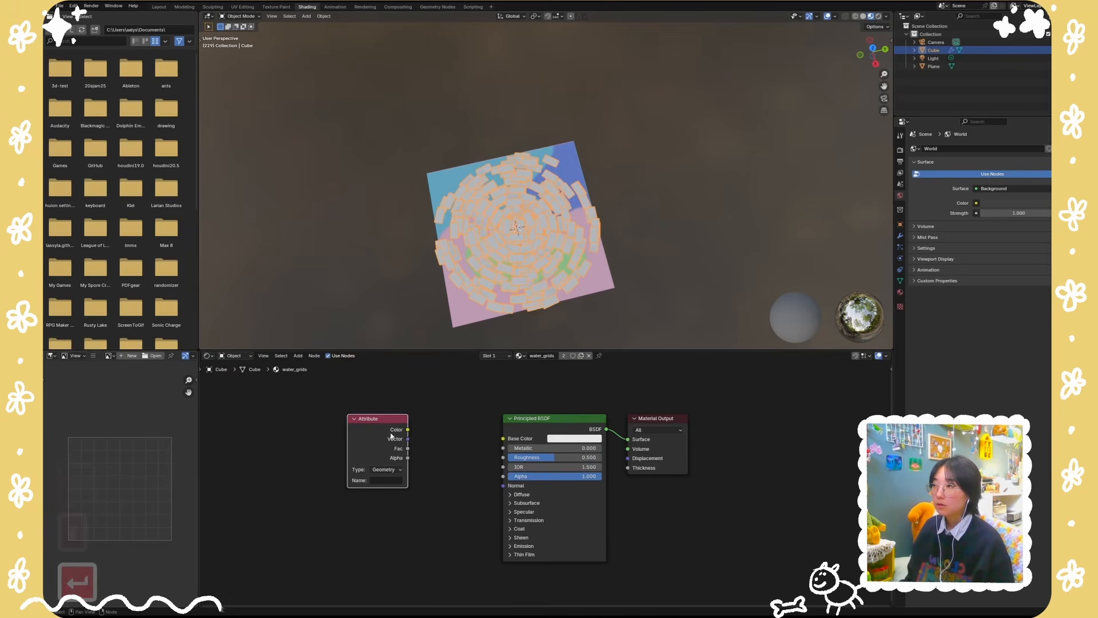
drag(407, 430, 662, 437)
drag(549, 418, 504, 513)
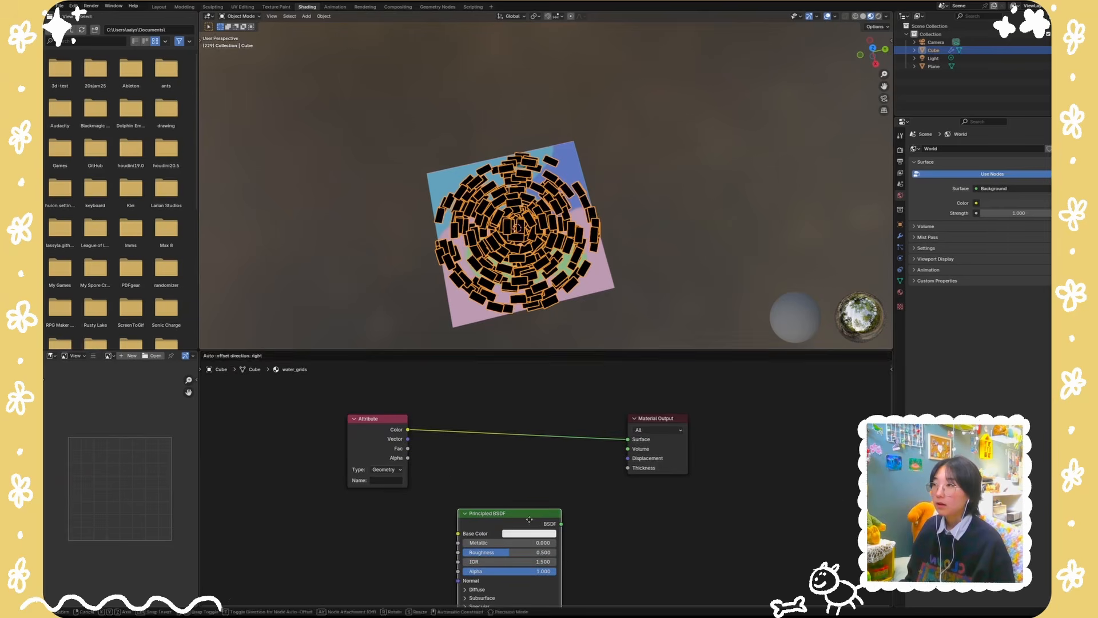
Step: Set the Attribute node's type to Instancer and its name to color
click(387, 469)
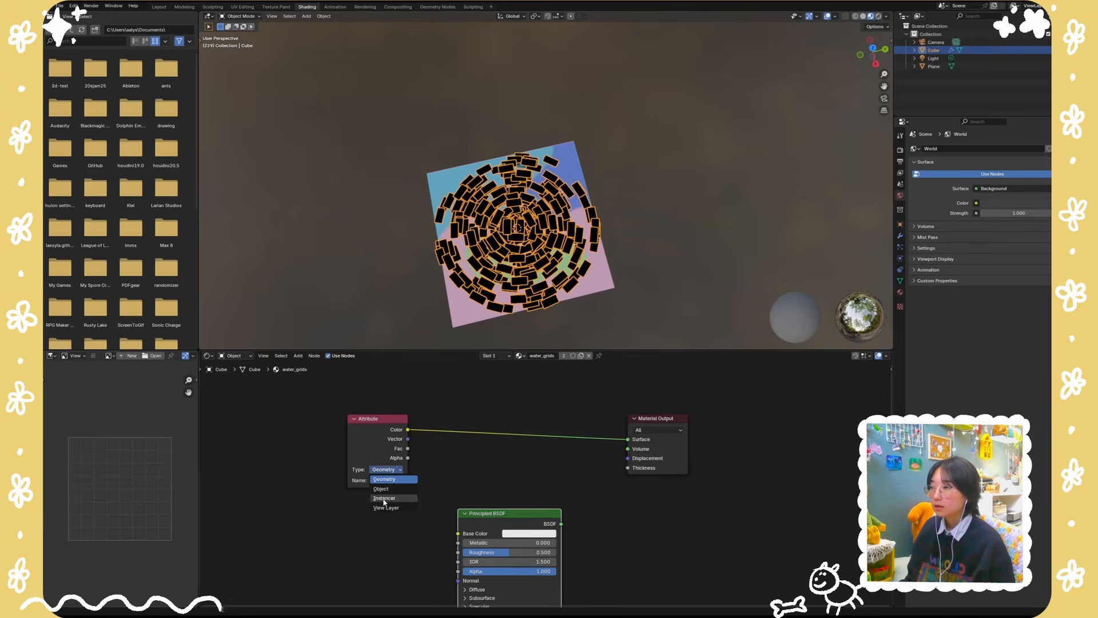
click(389, 490)
click(391, 480)
text(color)
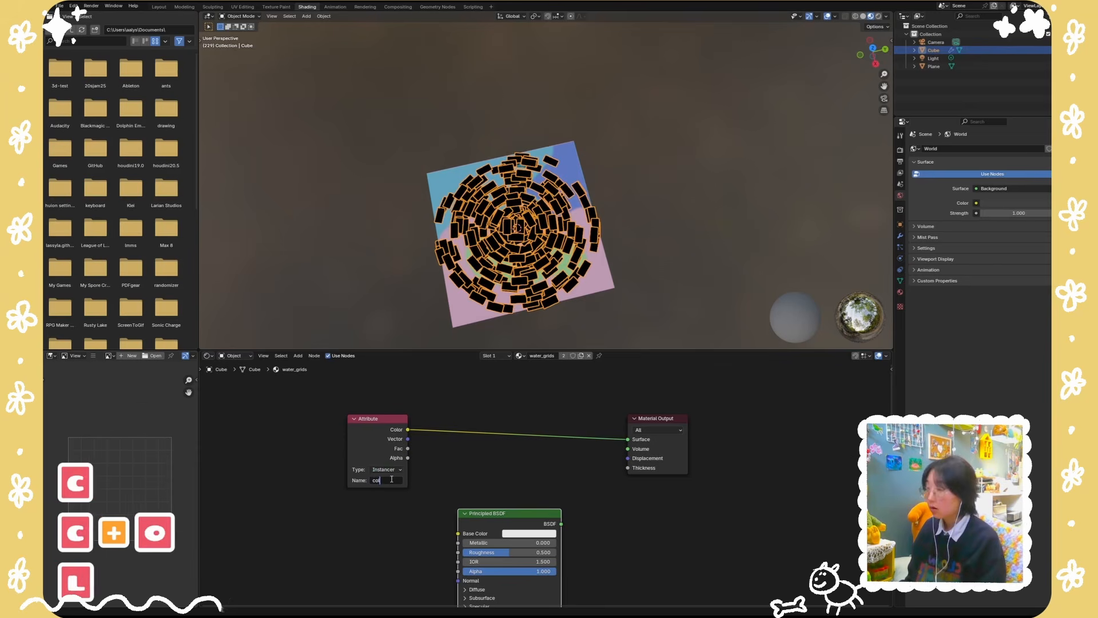
key(Return)
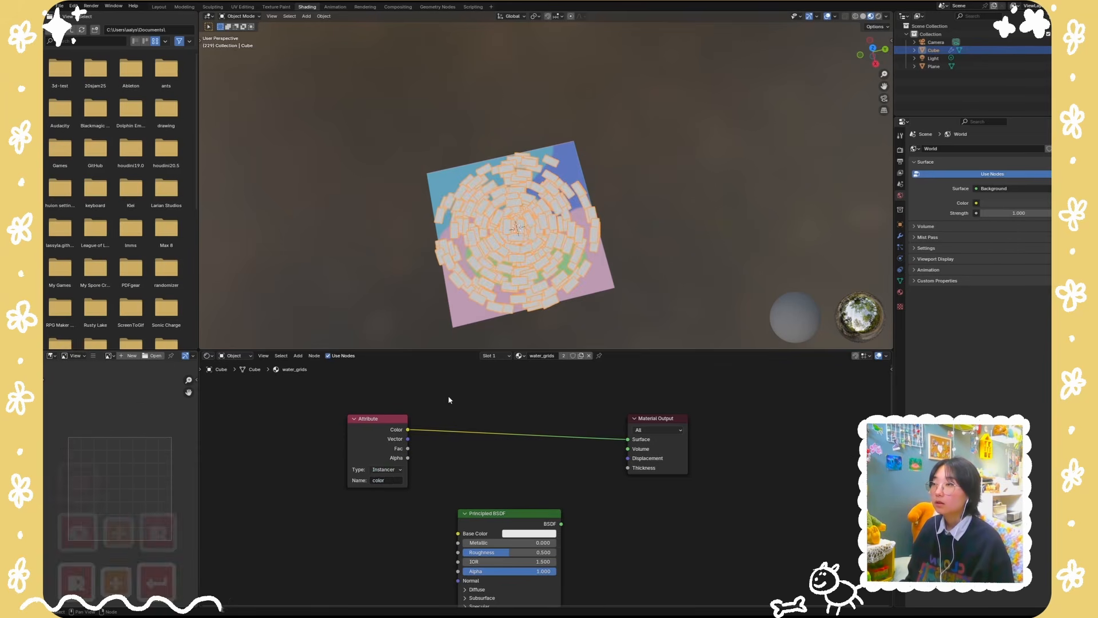
mouse_move(635, 238)
middle_down()
mouse_move(608, 248)
mouse_move(625, 252)
middle_up()
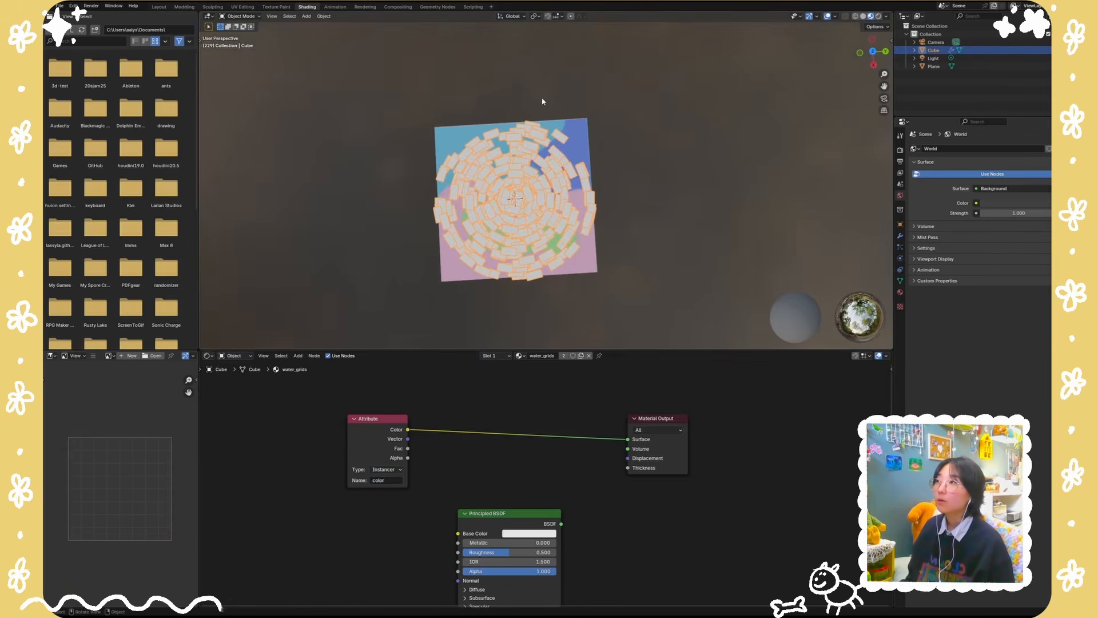
Step: Return to the Geometry Nodes workspace and correct the Store Named Attribute node's attribute name to color
click(449, 8)
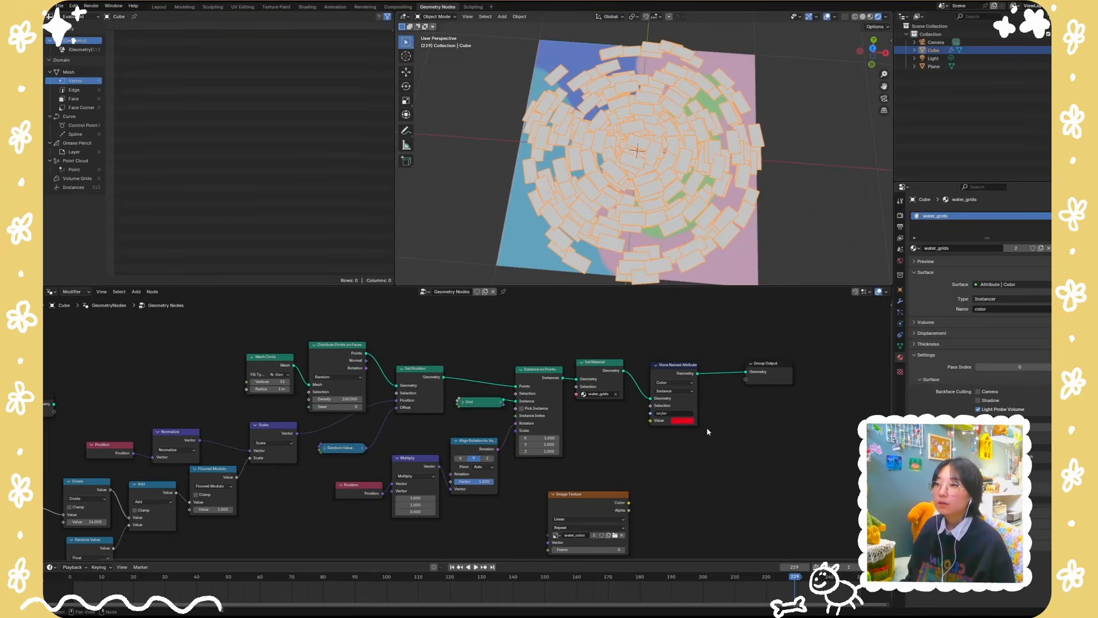
scroll(685, 384, up, 3)
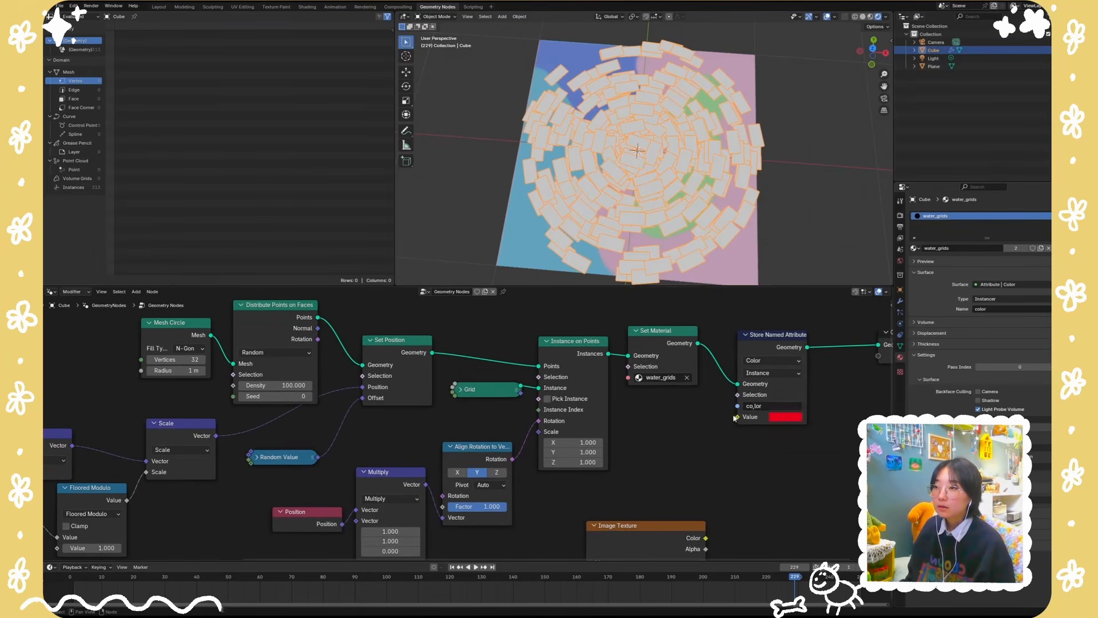
click(674, 413)
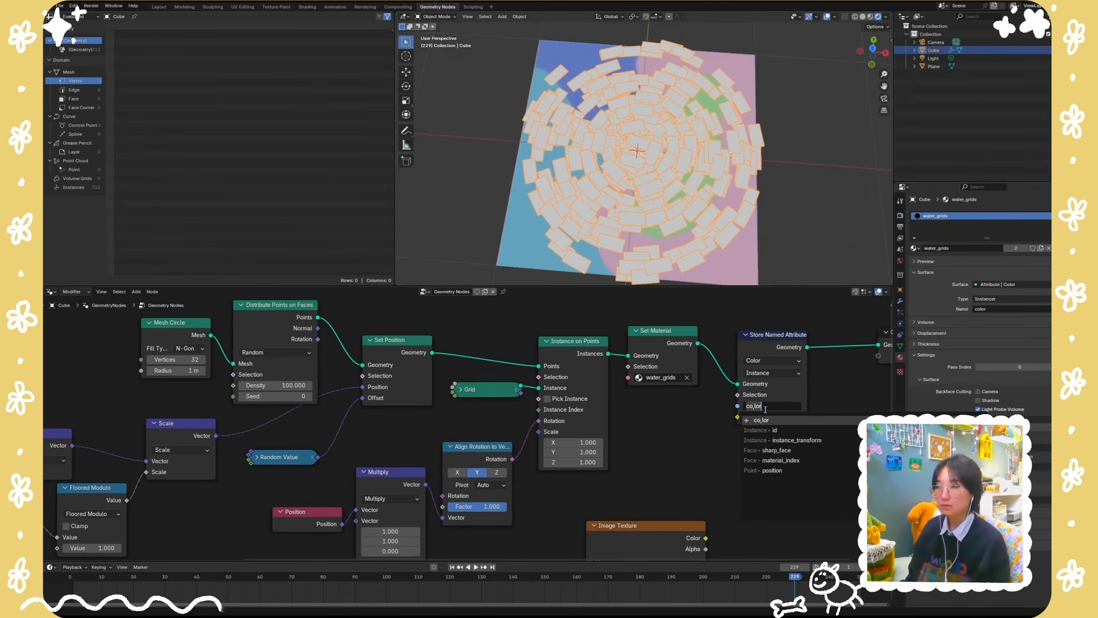
text(color)
key(Return)
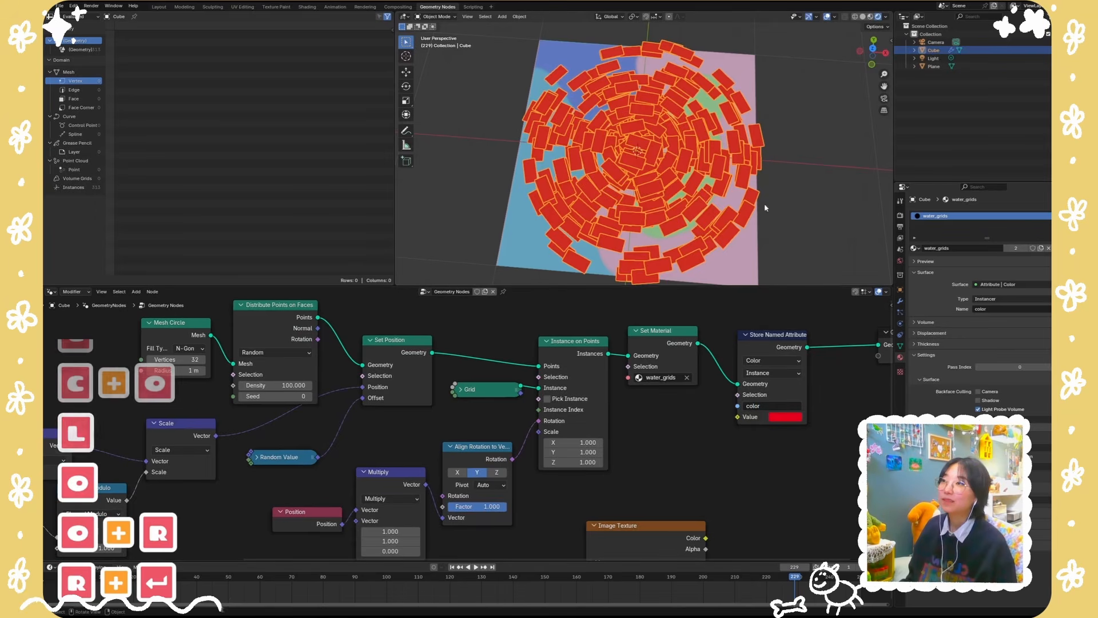
Step: Try a light blue as the Store Named Attribute node's color value
shift+middle_drag(855, 242, 747, 204)
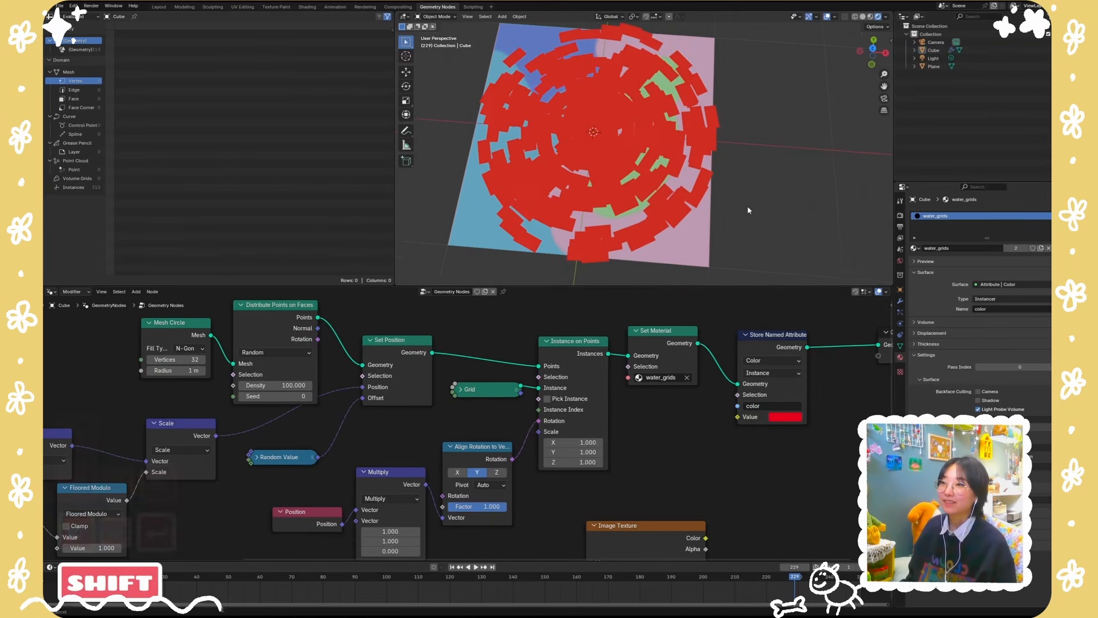
click(778, 416)
drag(810, 313, 821, 284)
Step: Connect the Image Texture's Color output to the Value input of the Store Named Attribute node
middle_drag(729, 483, 705, 420)
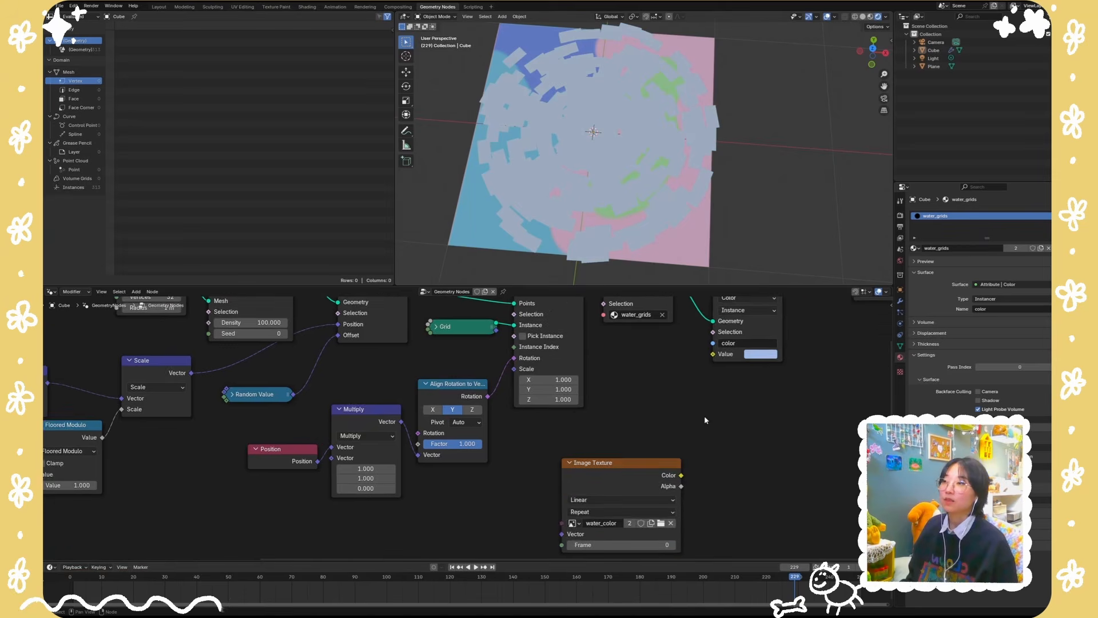
scroll(576, 481, down, 1)
drag(659, 472, 701, 364)
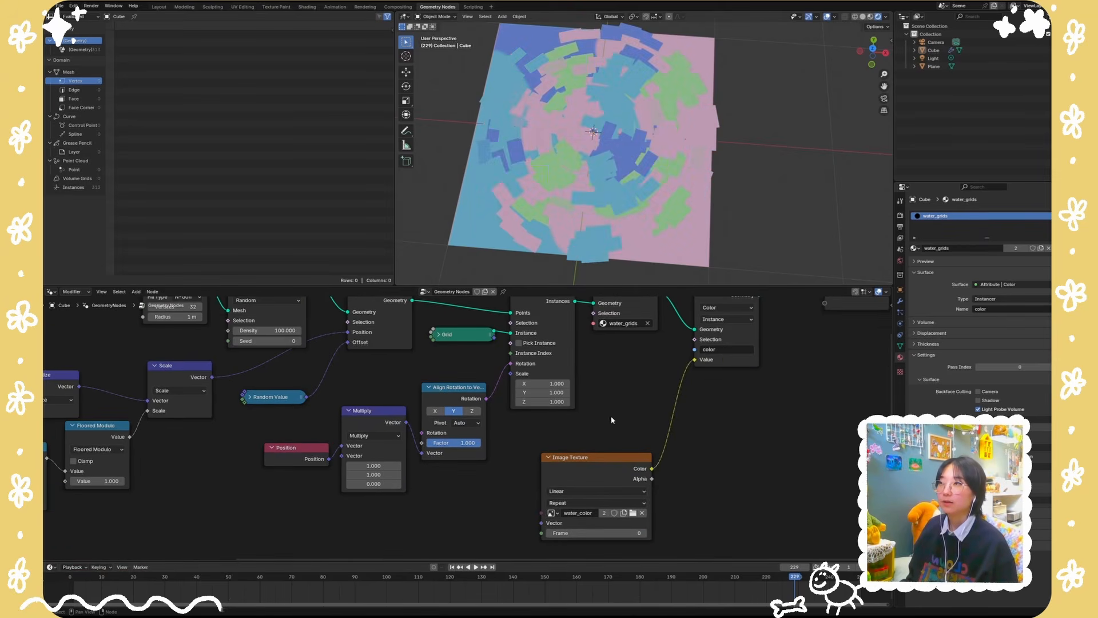
Step: Try scaling the painted plane to about 0.45 and moving it over the pattern's upper-right area, and undo both changes
click(643, 232)
middle_drag(643, 232, 782, 157)
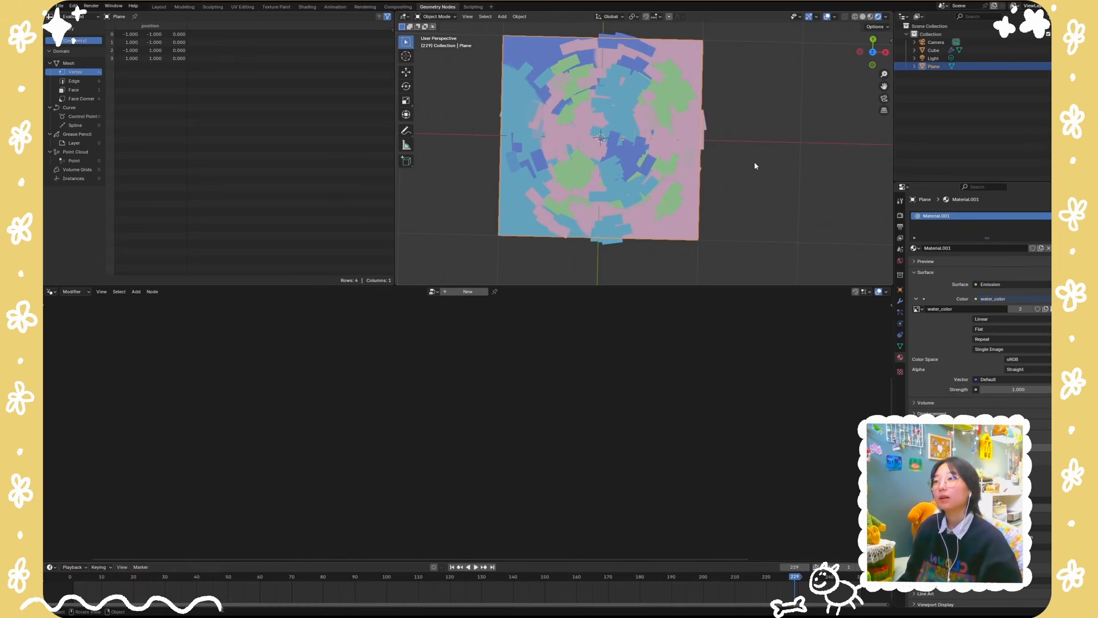
mouse_move(755, 166)
middle_down()
mouse_move(767, 126)
mouse_move(765, 157)
mouse_move(743, 118)
mouse_move(754, 166)
middle_up()
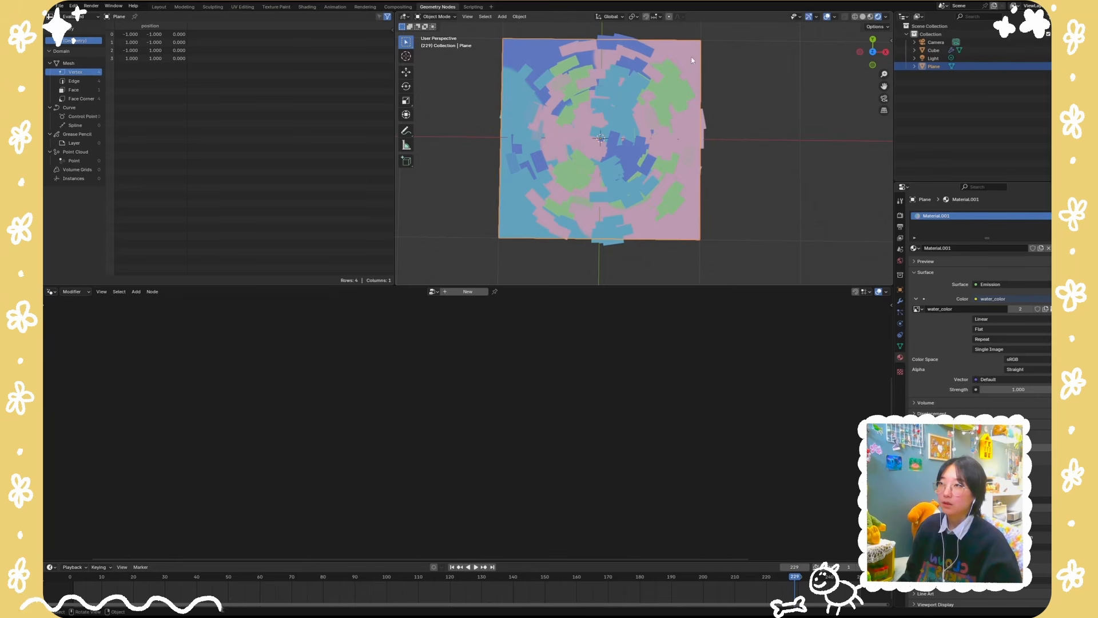
key(s)
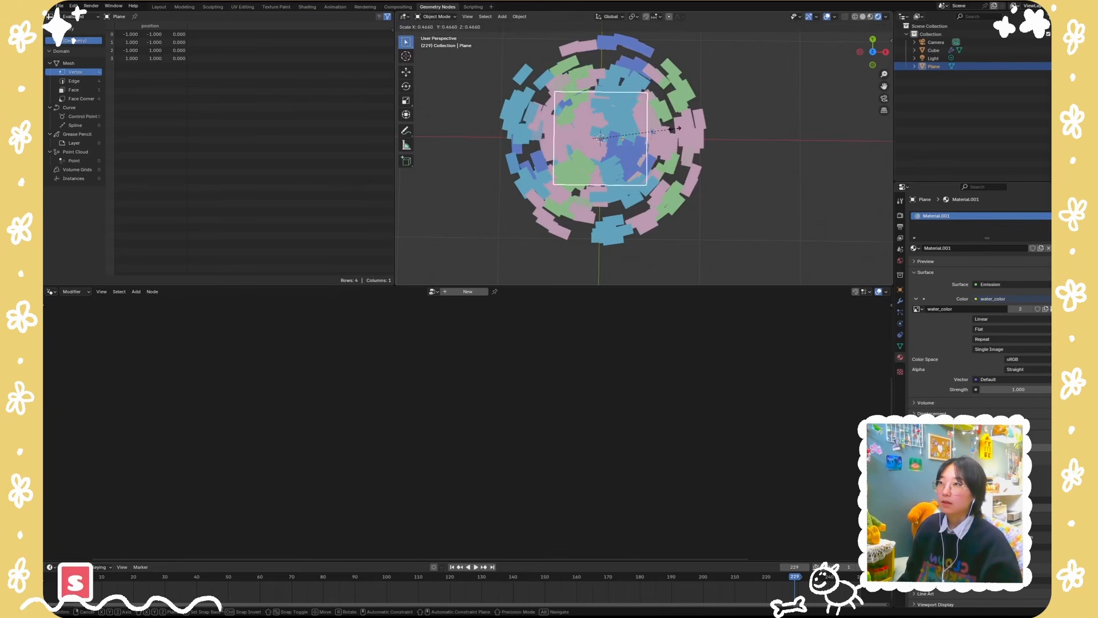
click(680, 122)
key(g)
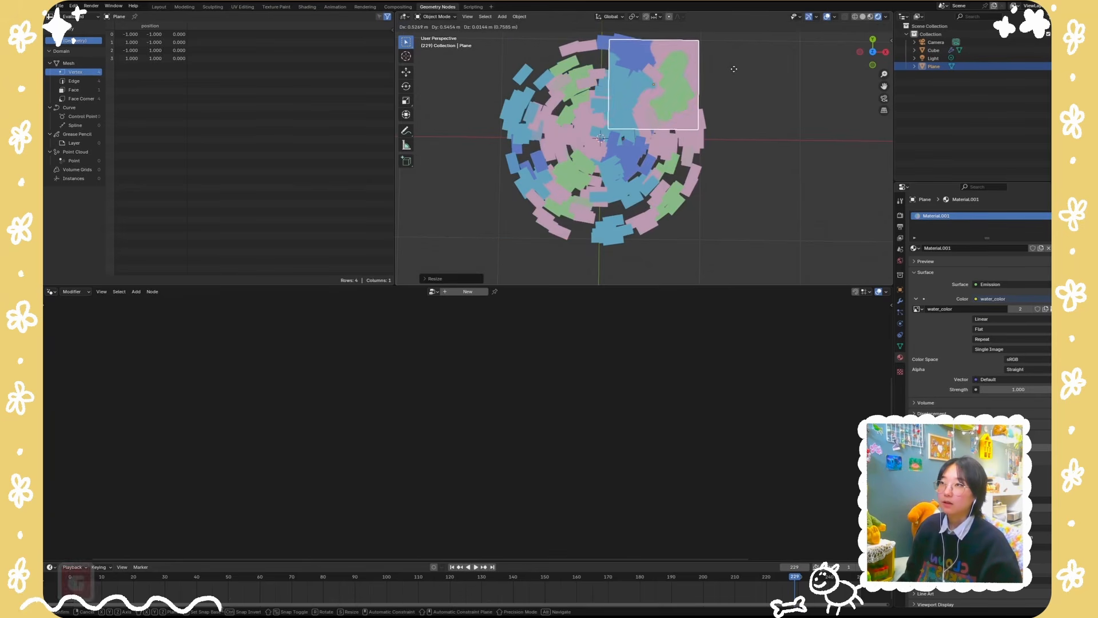
click(733, 69)
key(ctrl+z)
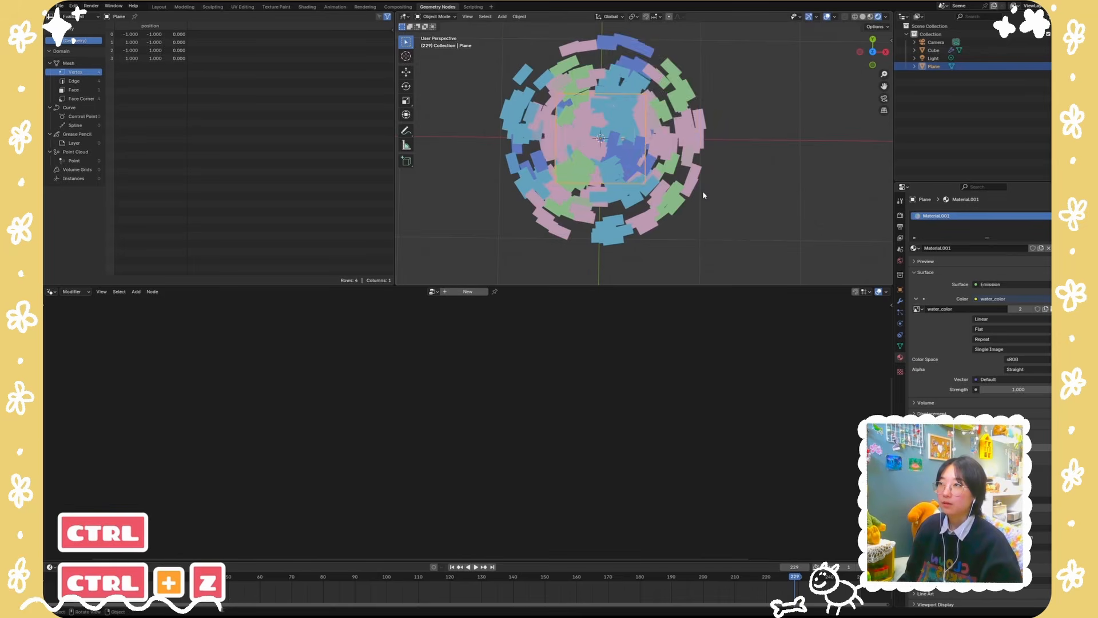
key(ctrl+z)
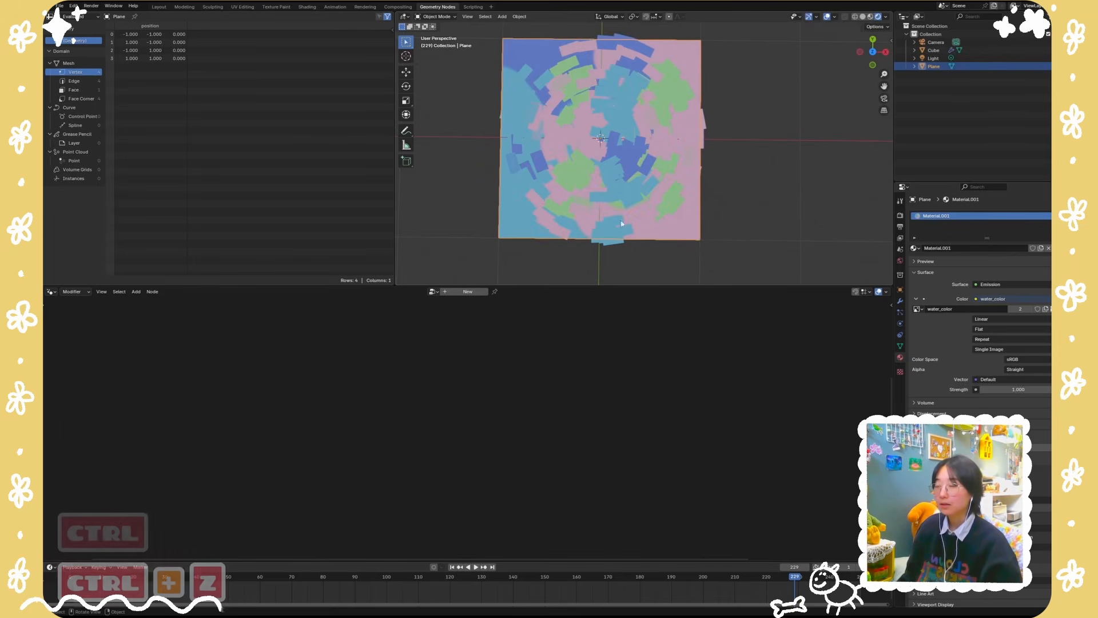
click(740, 212)
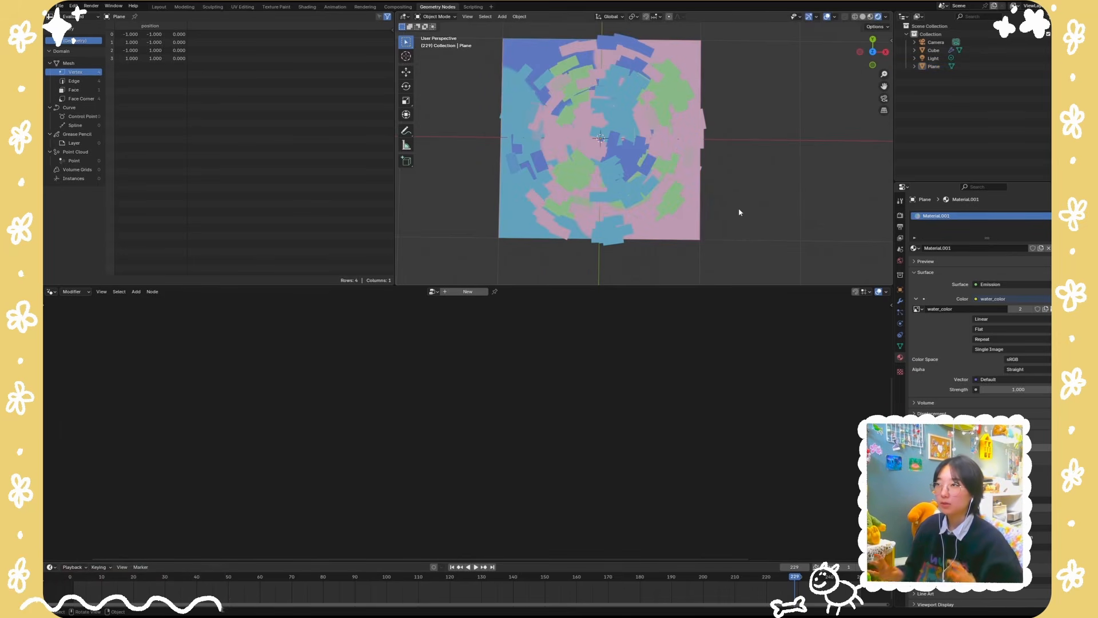
Step: Select the grid-instance cube object and feed the Image Texture's Vector input from a Position node, moving that node aside for space
click(689, 111)
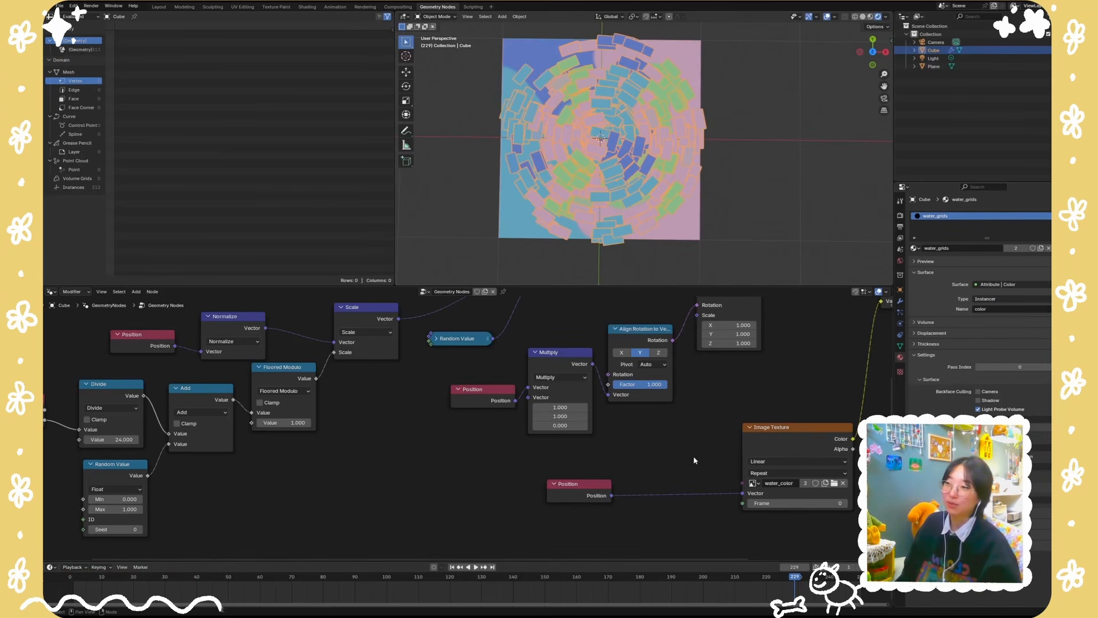
middle_drag(694, 461, 522, 396)
drag(413, 427, 375, 464)
click(421, 399)
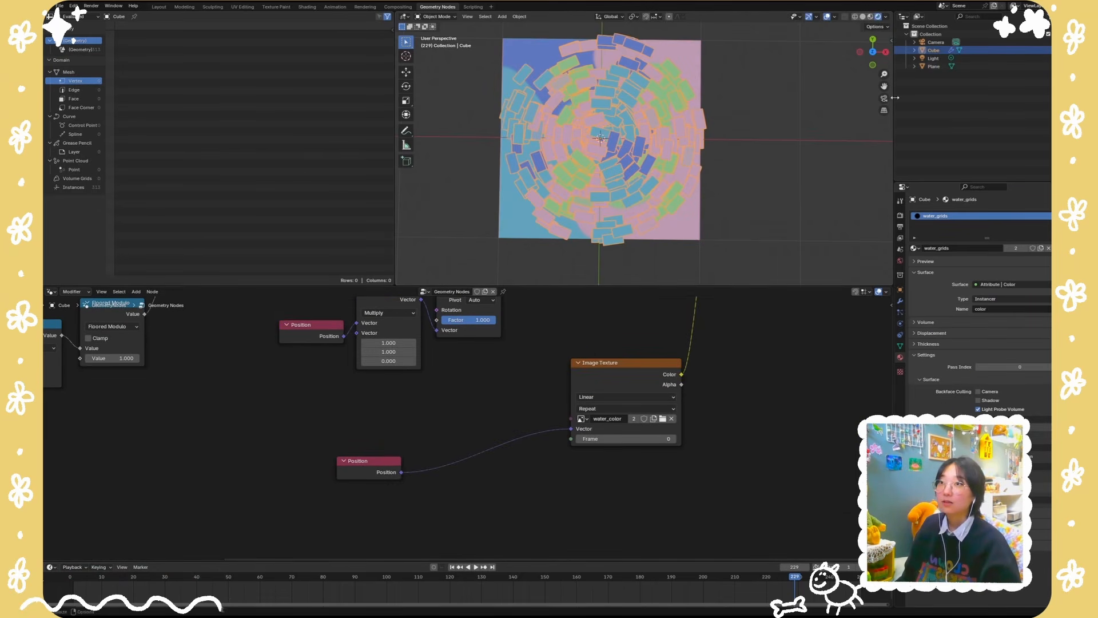
Step: Add an Object Info node for the Plane to the node tree and place it above the Position node
drag(934, 66, 435, 412)
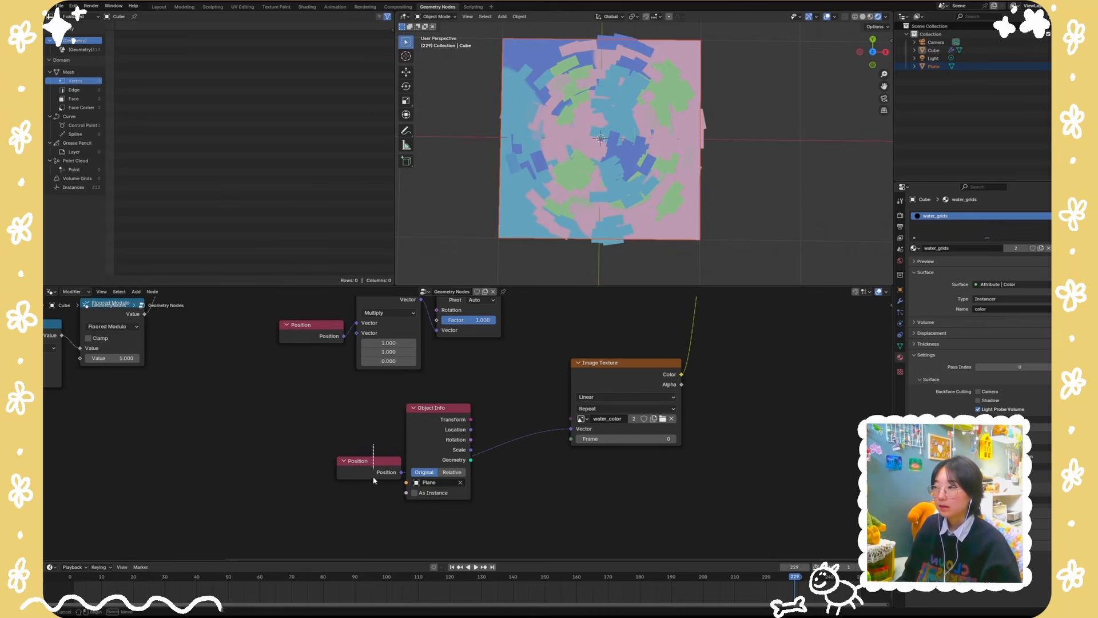
drag(373, 476, 386, 542)
drag(448, 418, 383, 416)
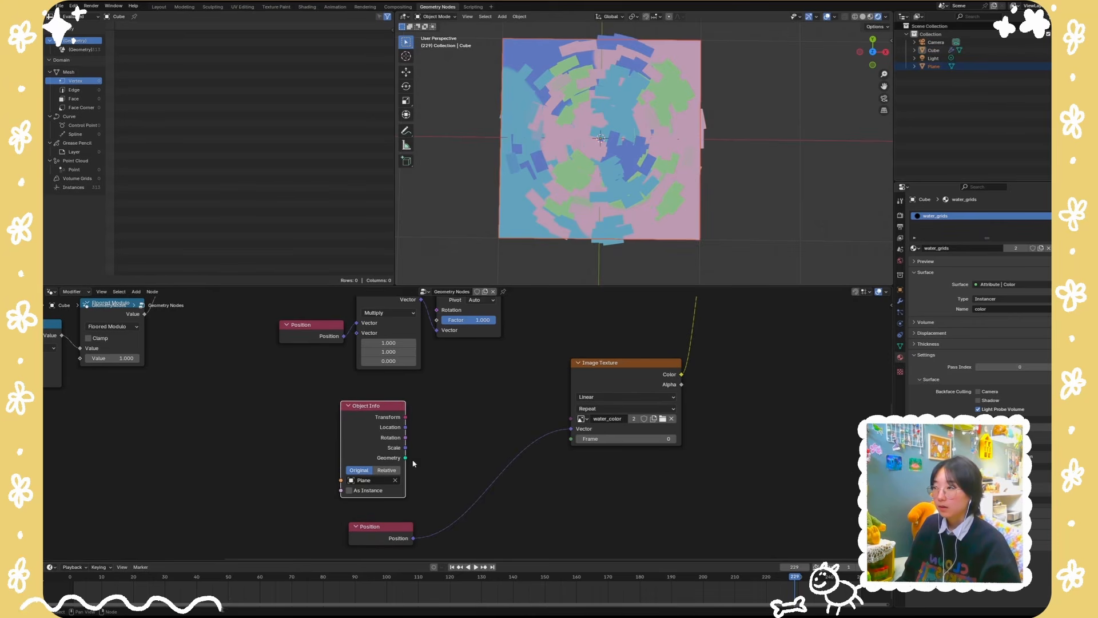
Step: Add a Bounding Box node fed by the Plane's Object Info Geometry and shift the Image Texture node to make room
drag(444, 435, 444, 435)
text(boun)
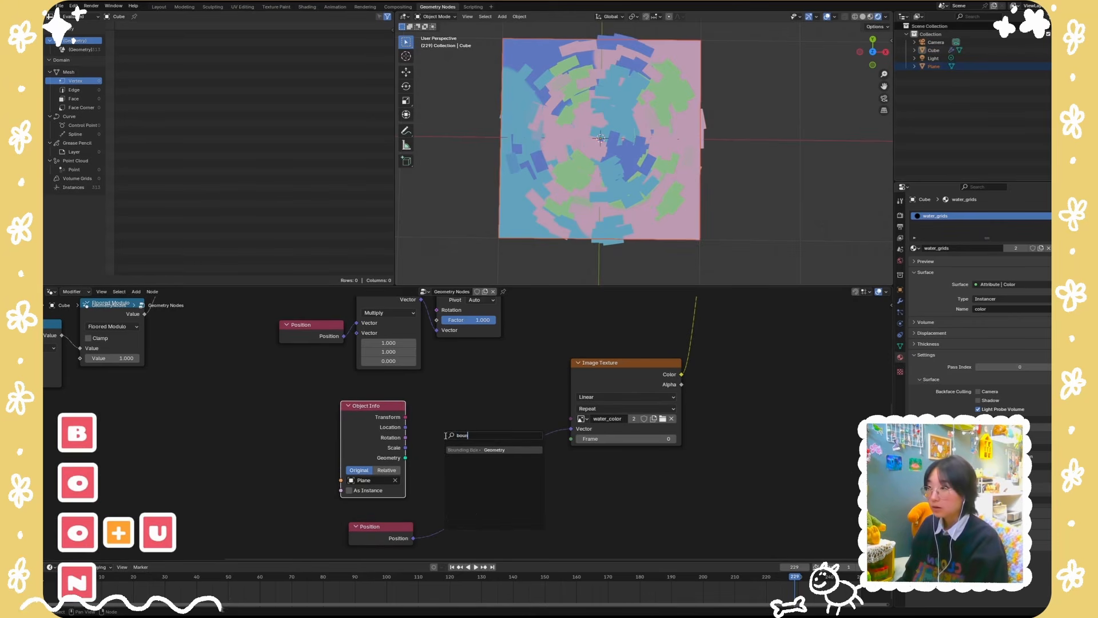
key(Return)
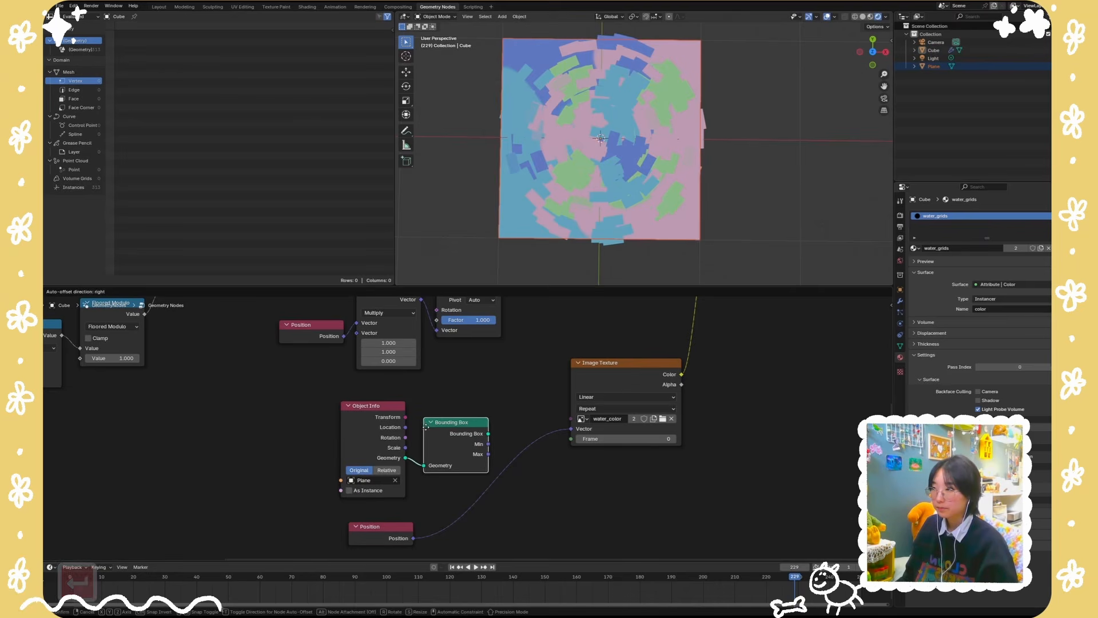
click(425, 427)
middle_drag(539, 512, 531, 504)
drag(627, 358, 669, 362)
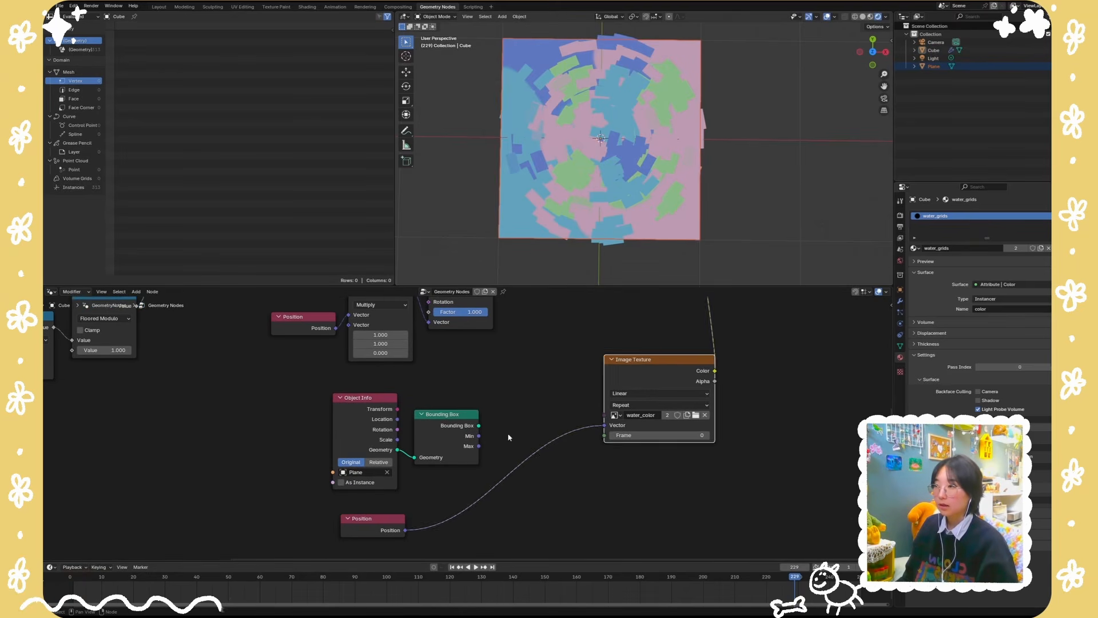
click(380, 526)
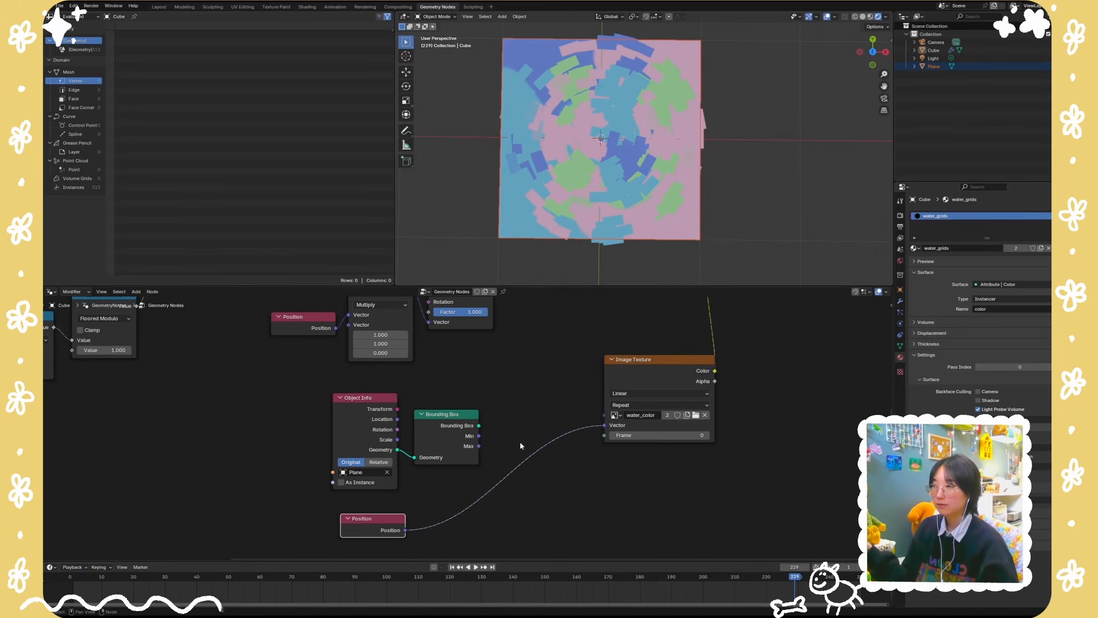
click(545, 364)
click(689, 228)
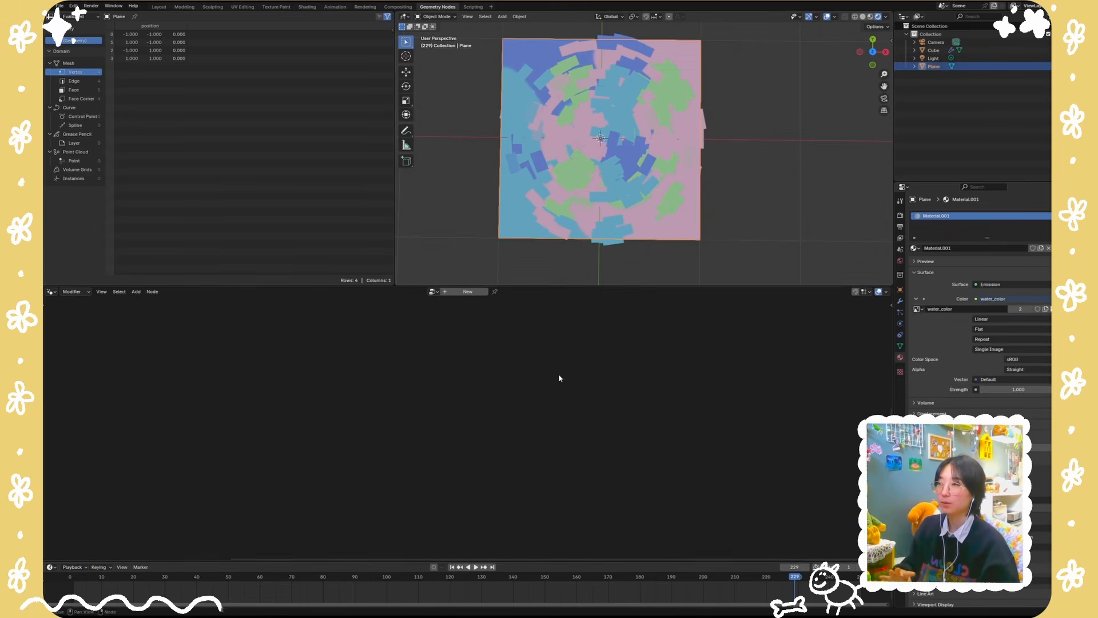
click(665, 107)
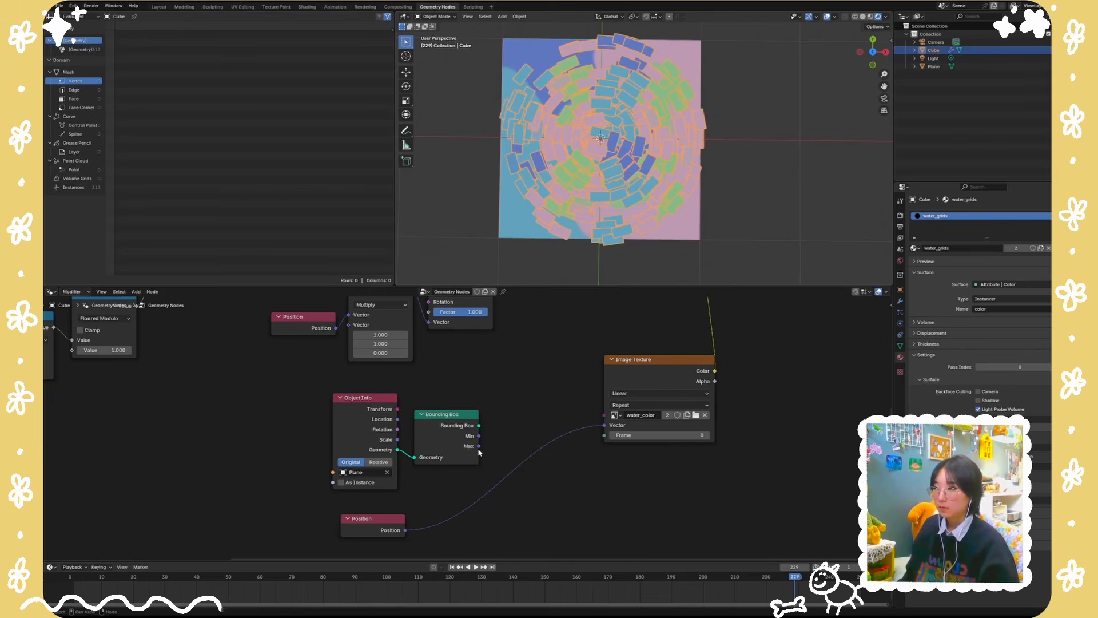
Step: Insert a vector Subtract node between Position and Image Texture and subtract the Bounding Box's Min from the position
mouse_move(479, 450)
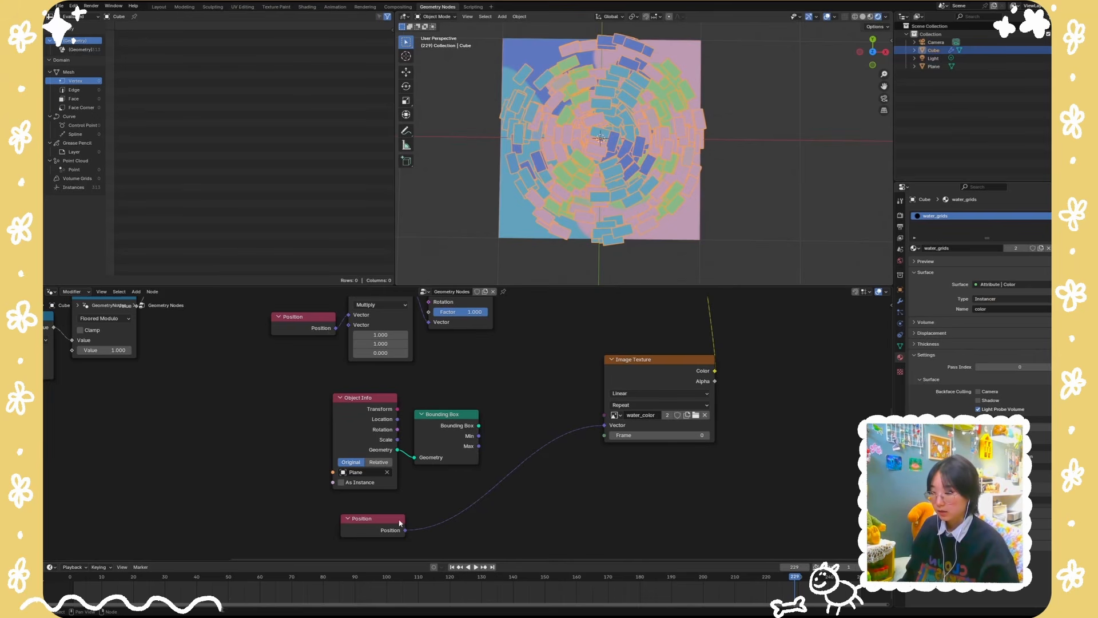
drag(405, 531, 501, 534)
text(s)
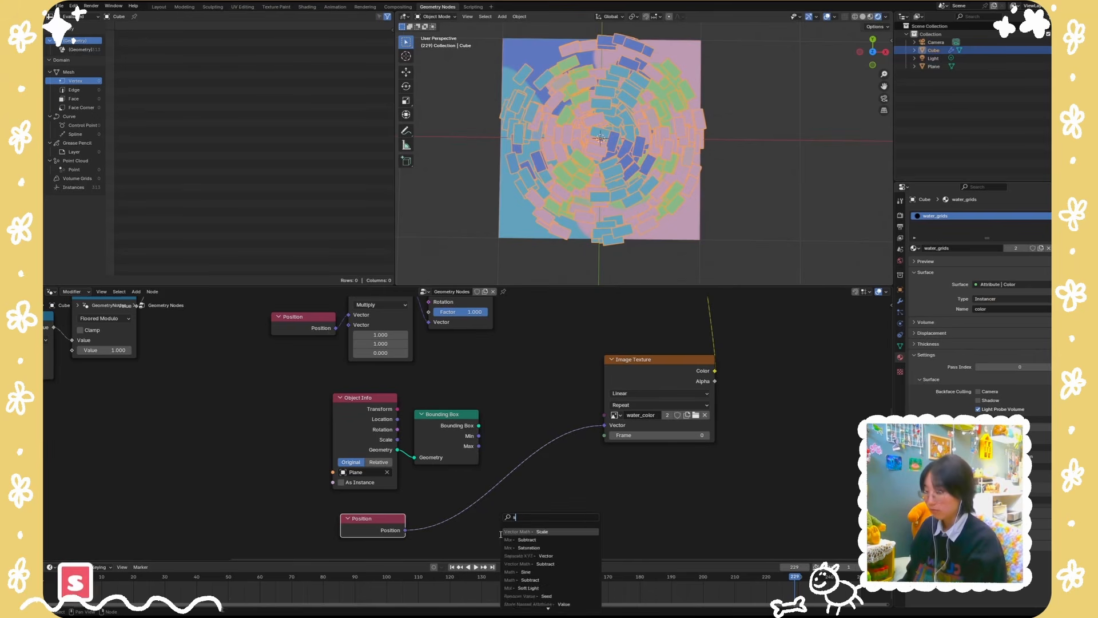
text(ubtra)
key(Return)
click(491, 481)
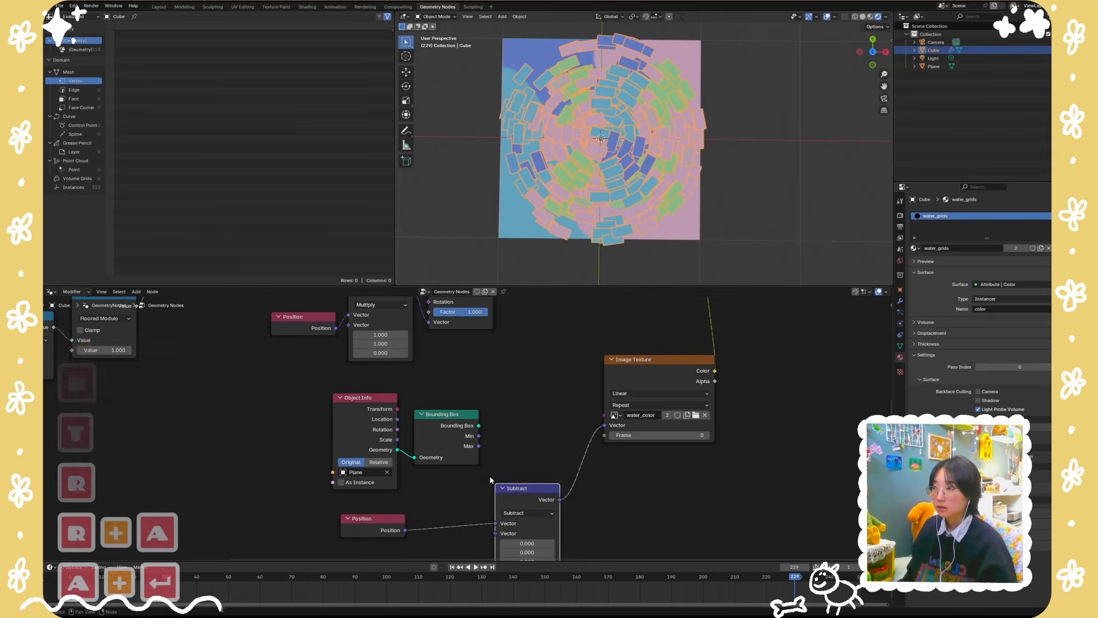
middle_drag(491, 480, 503, 431)
drag(491, 387, 510, 484)
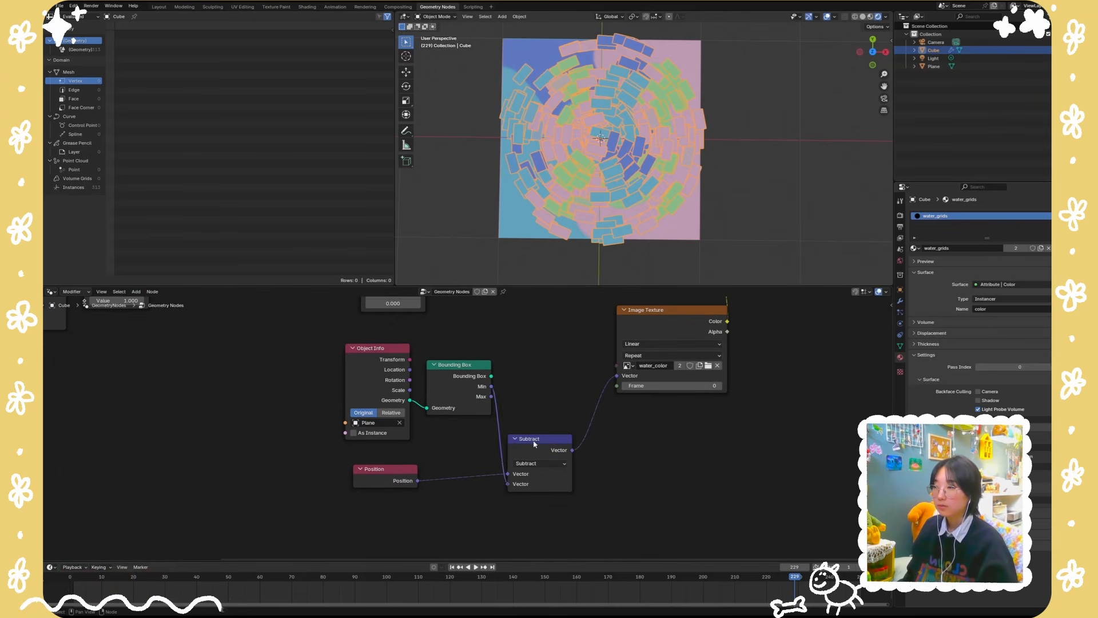
Step: Insert a vector Divide node between the Subtract node and the Image Texture's Vector input
drag(535, 441, 583, 448)
text(divide)
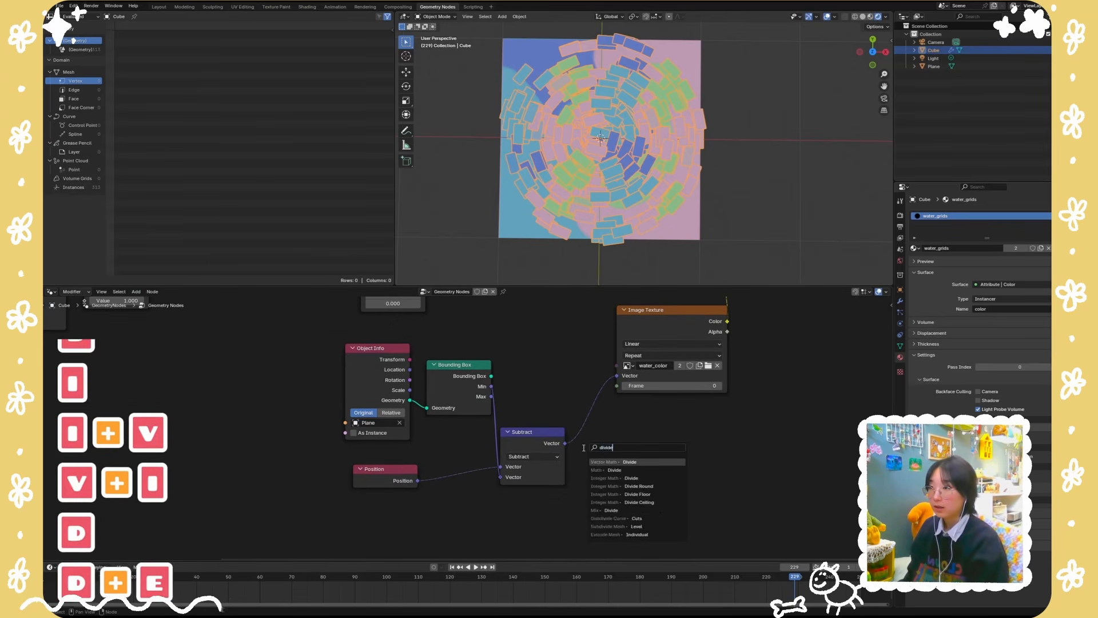
key(Return)
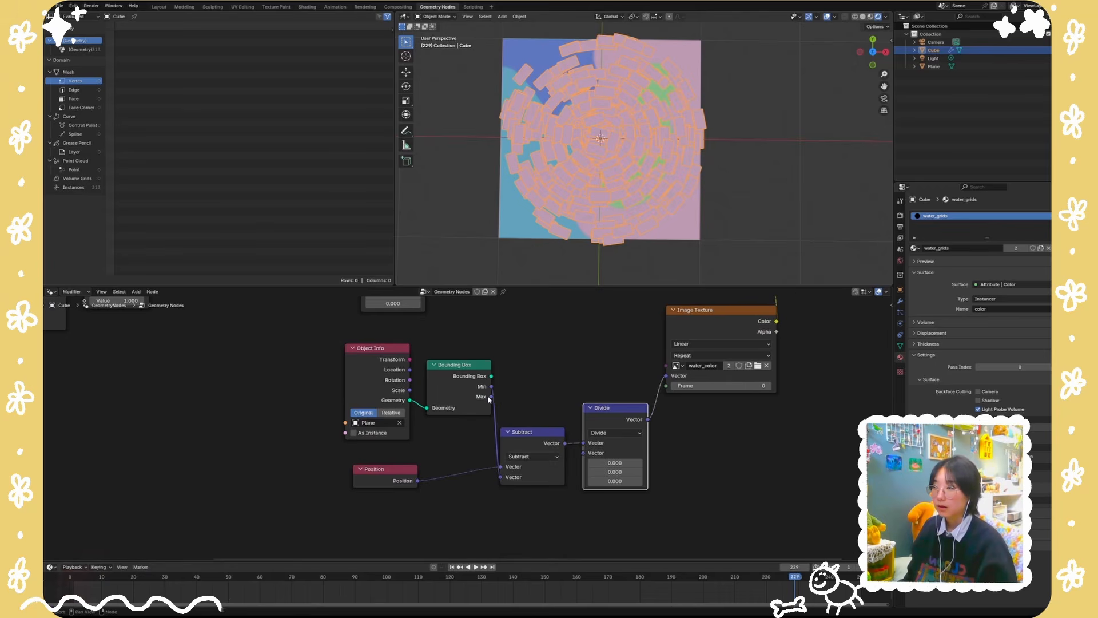
Step: Add a second vector Subtract node computing the Bounding Box's Max minus Min and connect it to the Divide node's second input
drag(491, 397, 524, 384)
text(su)
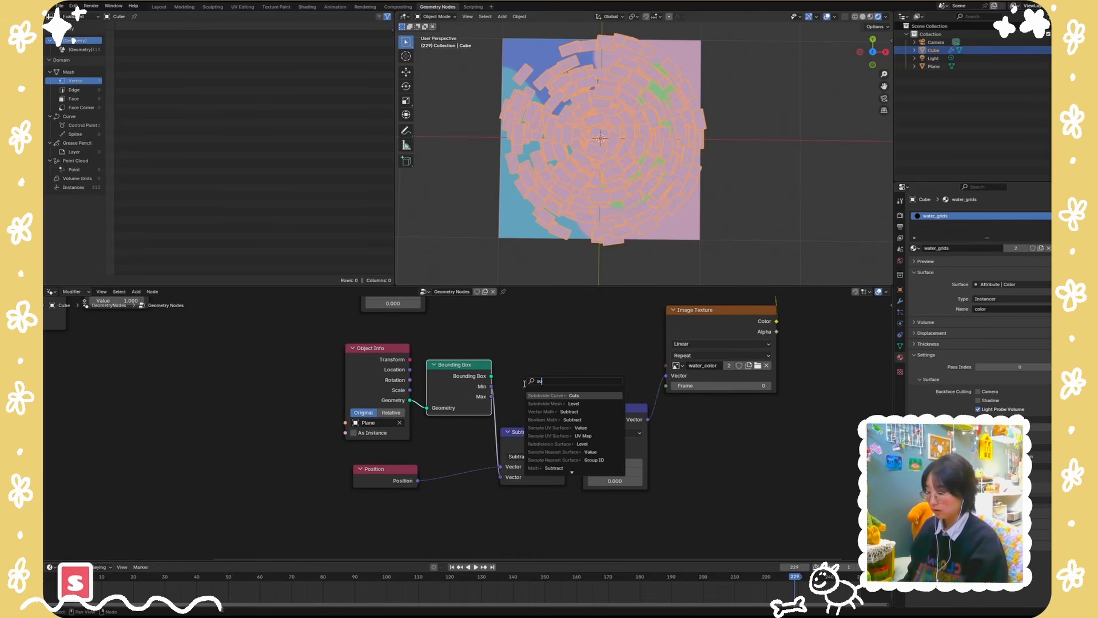
text(btra)
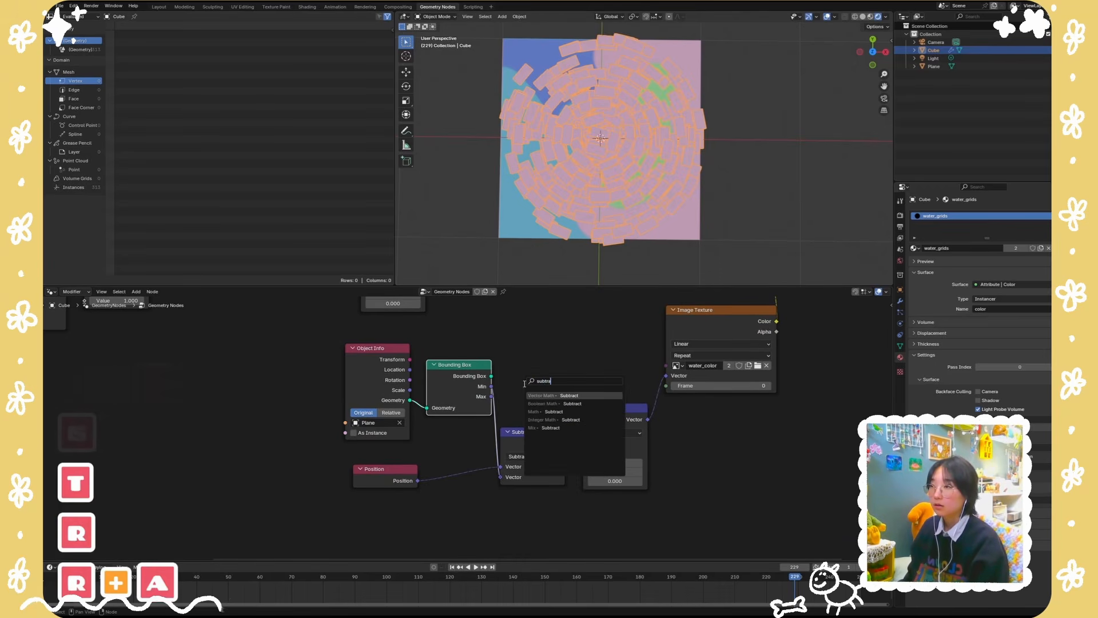
key(Return)
click(510, 524)
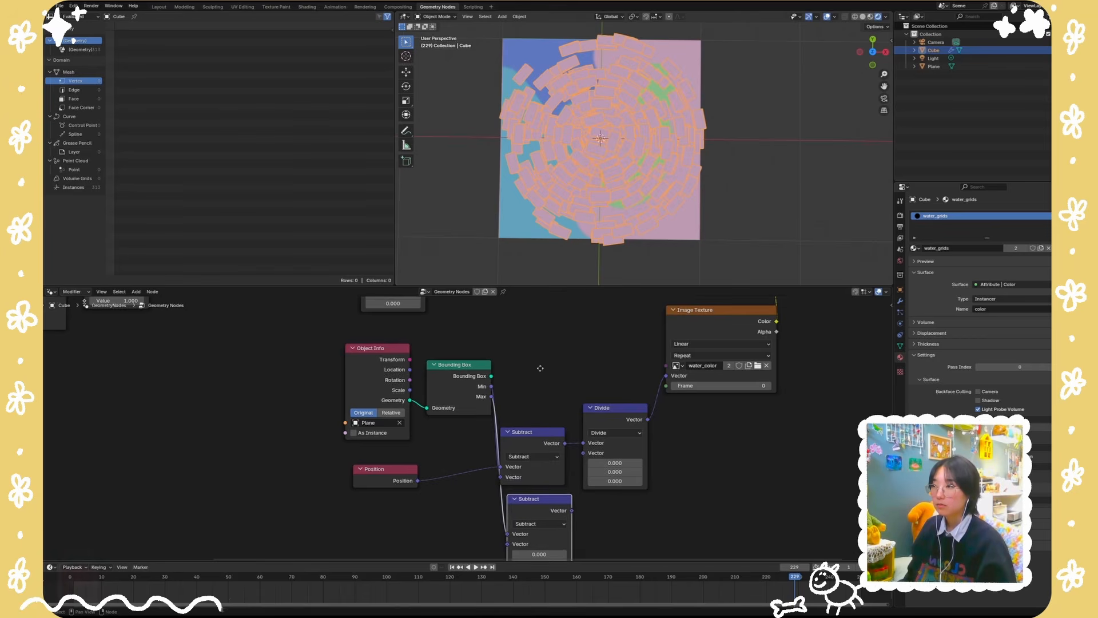
middle_drag(496, 388, 489, 360)
drag(485, 357, 501, 514)
drag(565, 481, 578, 422)
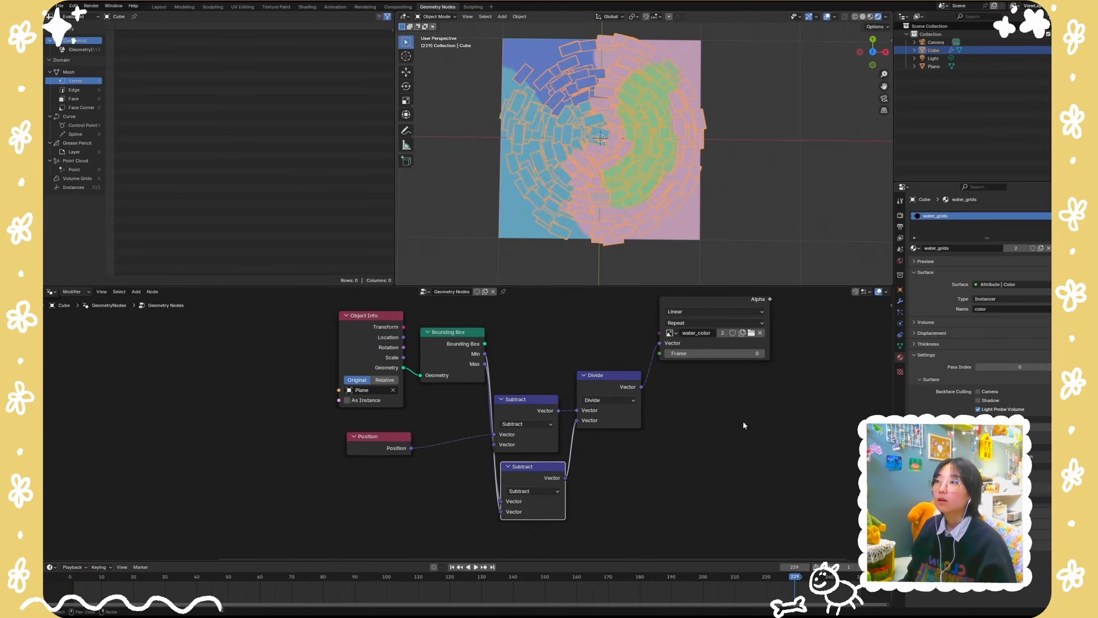
Step: Tidy the node layout by moving the Bounding Box, Subtract and Divide nodes closer together beside the Image Texture
click(741, 193)
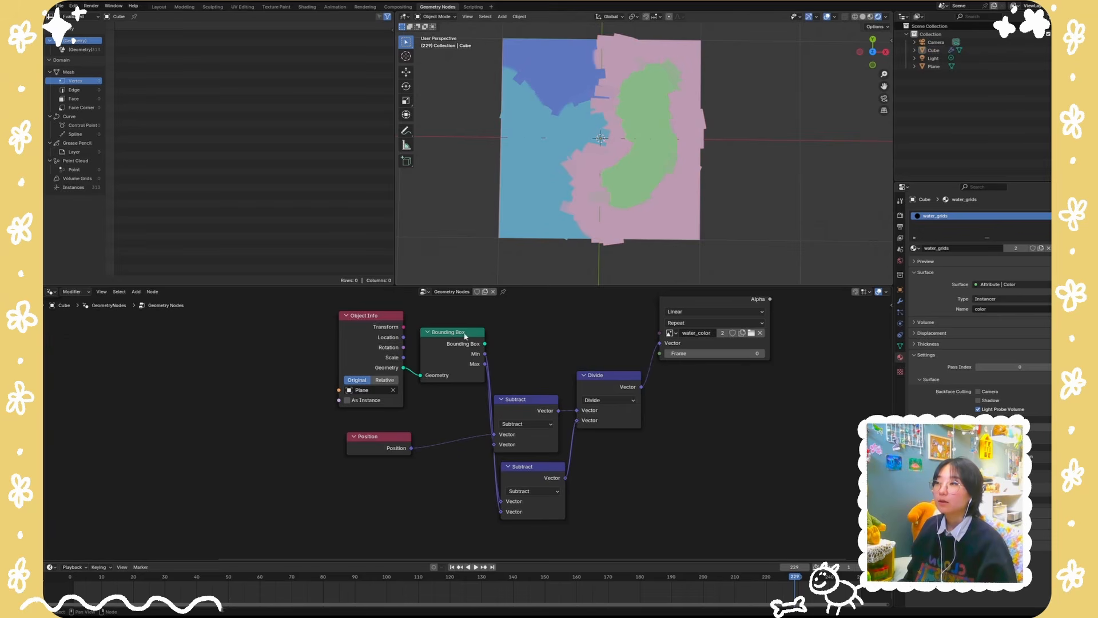
drag(465, 337, 640, 505)
drag(606, 379, 612, 337)
Step: Play the animation and check how the grid instances' colors follow the painted plane
scroll(598, 90, up, 2)
click(560, 147)
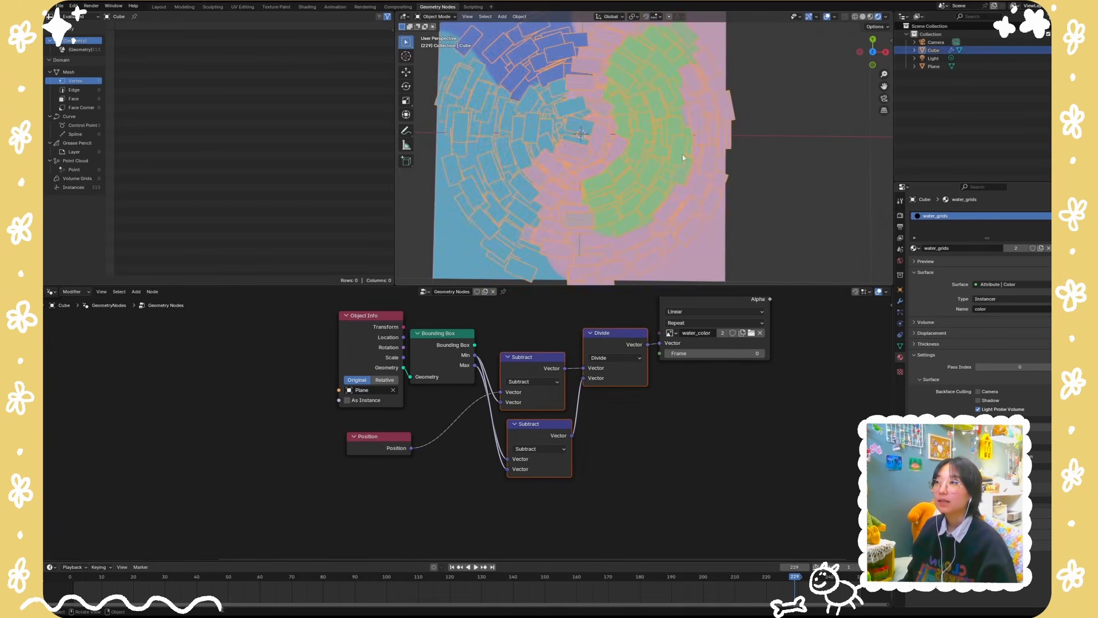
click(738, 148)
key(a)
key(space)
click(800, 194)
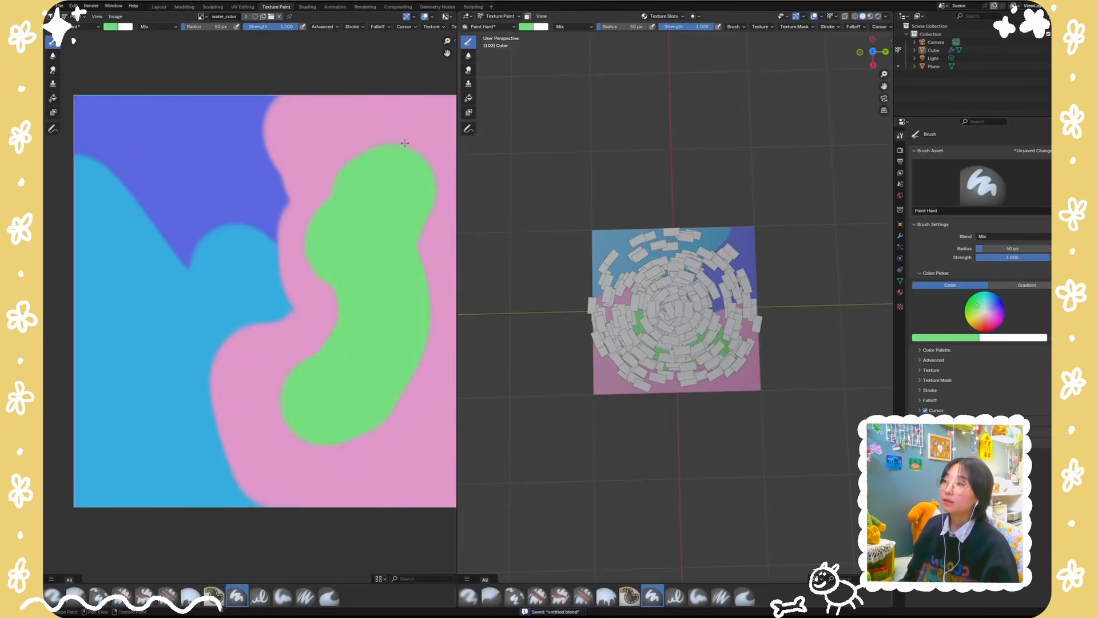
Step: In the Texture Paint workspace, extend the green shape's upper-left edge in the water_color image and show the viewport in rendered shading
drag(360, 134, 352, 151)
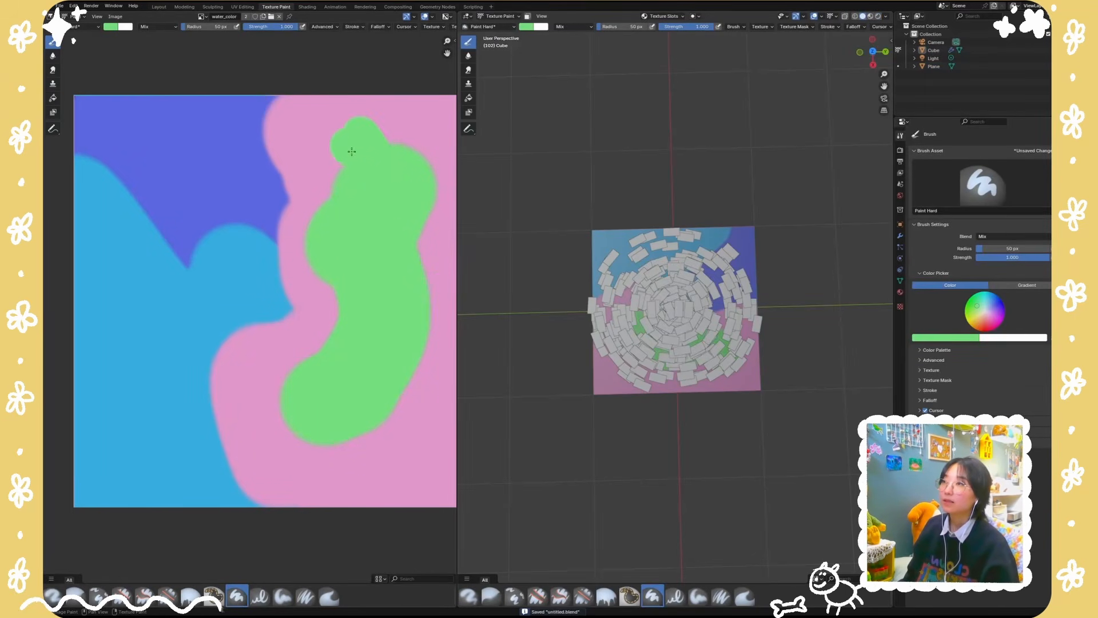
click(878, 17)
drag(351, 185, 347, 208)
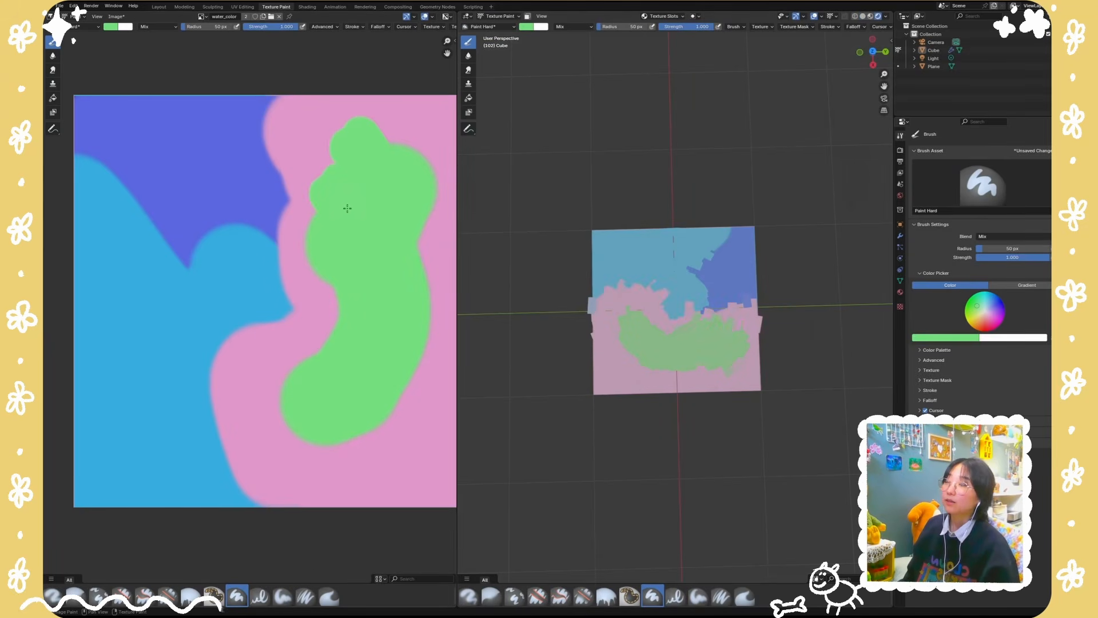
Step: Try a small green dab on the green shape's upper-right edge and undo it
key(alt)
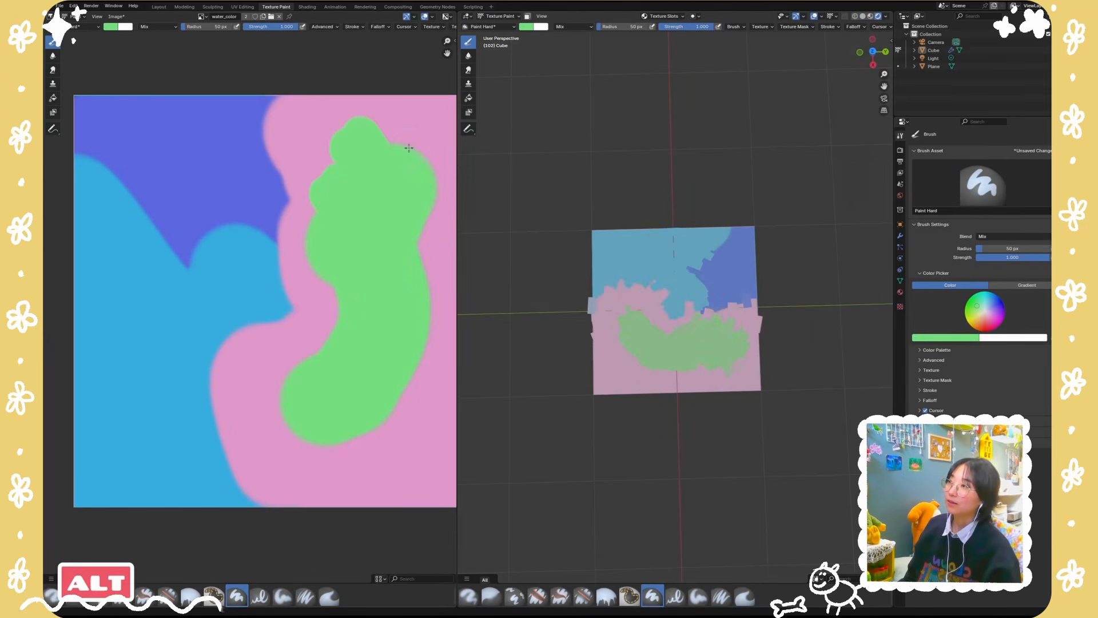
key(alt)
key(shift)
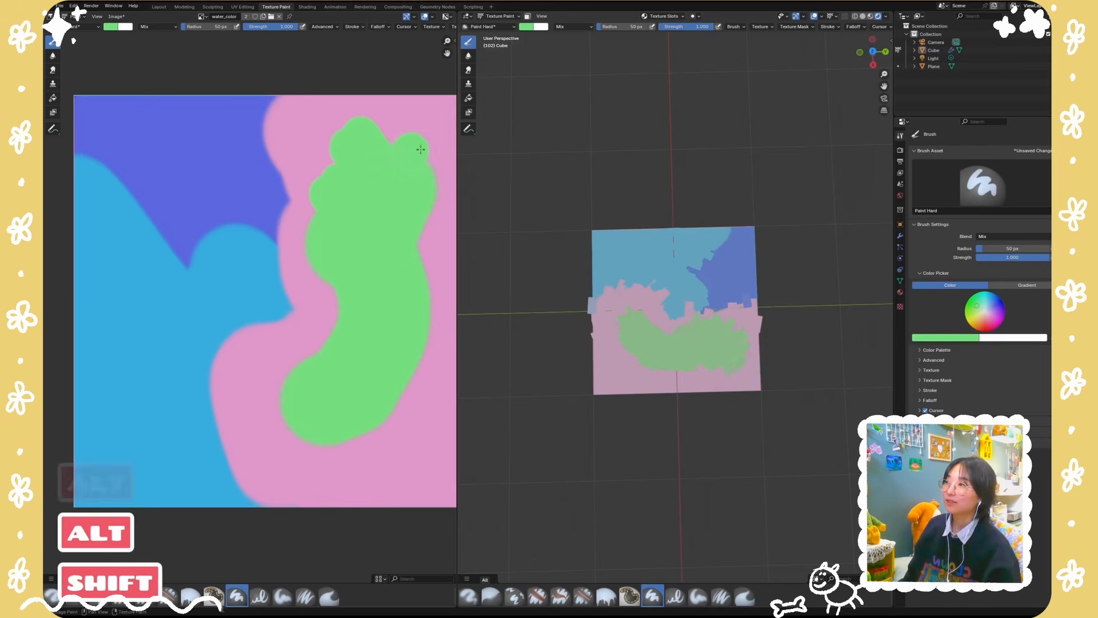
key(ctrl+z)
Step: Paint deep blue strokes in the water_color image over the green shape's upper end and lower-left area, plus one near the bottom
click(526, 27)
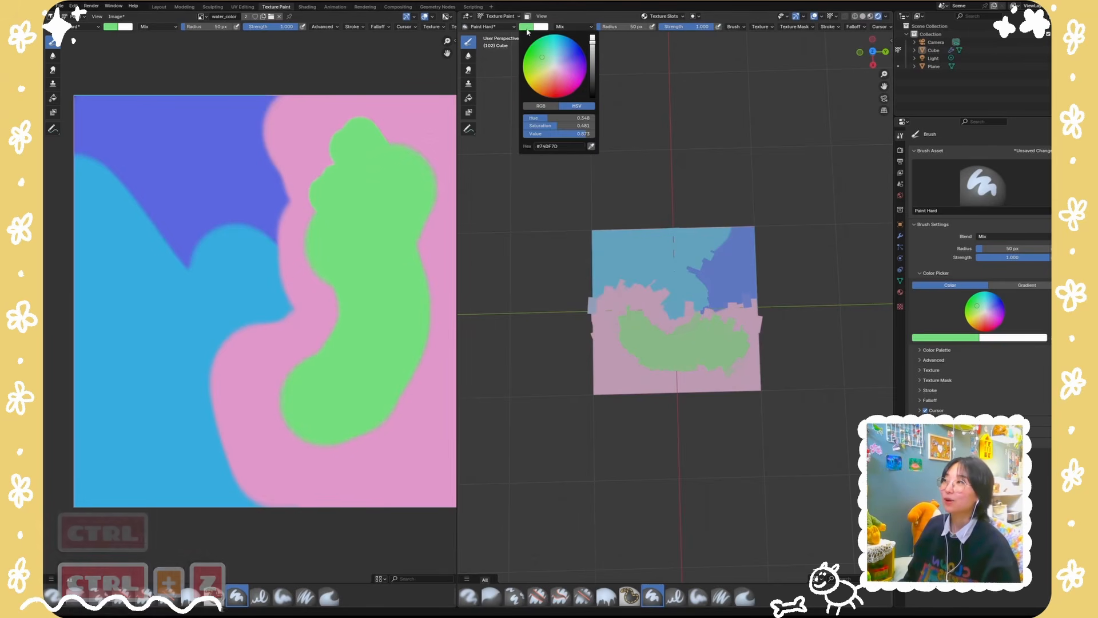
click(574, 56)
mouse_move(294, 166)
mouse_down()
mouse_move(332, 200)
mouse_move(412, 131)
mouse_move(426, 154)
mouse_up()
drag(275, 197, 298, 236)
drag(352, 372, 186, 425)
drag(182, 388, 280, 353)
drag(323, 485, 354, 465)
Step: Paint broad strokes in two lighter blues over the center and along the lower edge of the water_color image
click(527, 26)
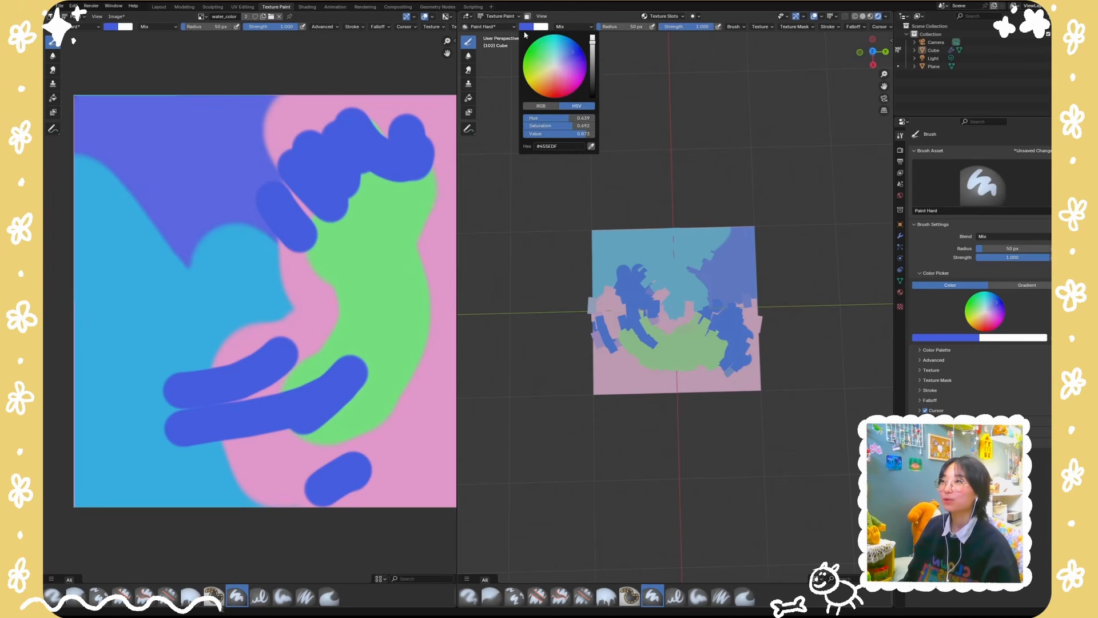
drag(564, 56, 566, 55)
mouse_move(287, 271)
mouse_down()
mouse_move(203, 338)
mouse_move(283, 325)
mouse_move(329, 343)
mouse_move(206, 452)
mouse_move(231, 476)
mouse_move(317, 463)
mouse_up()
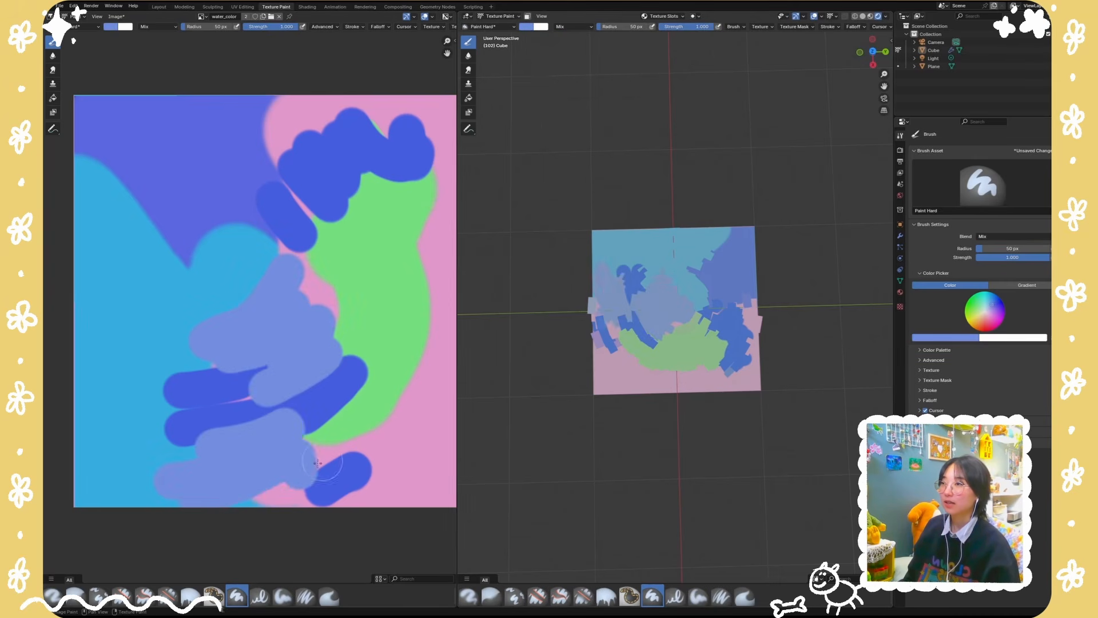
click(530, 27)
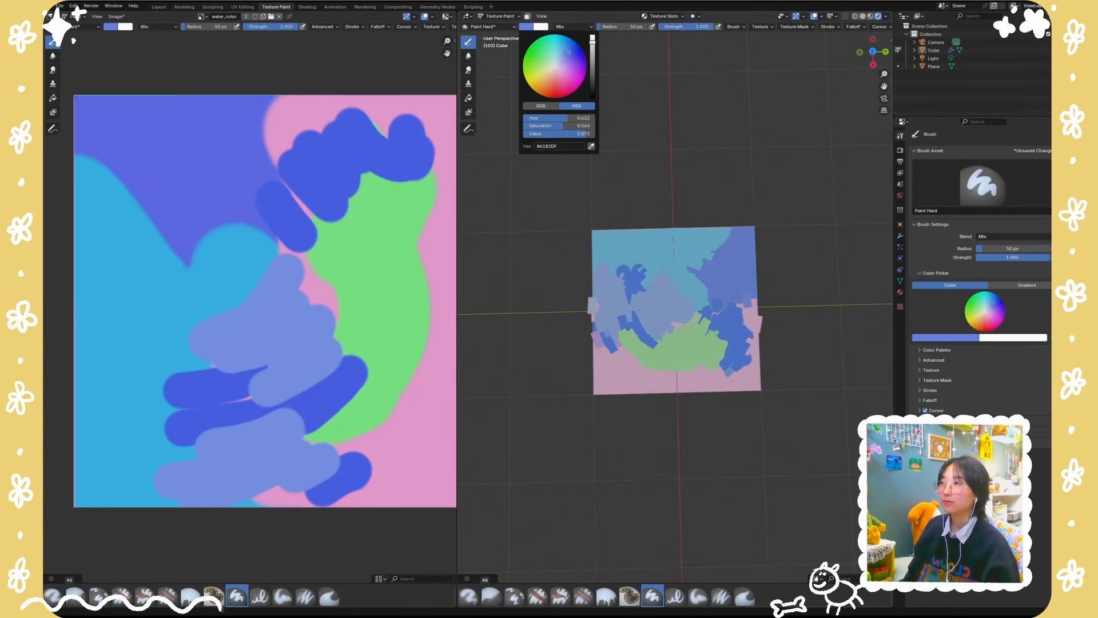
drag(323, 454, 406, 451)
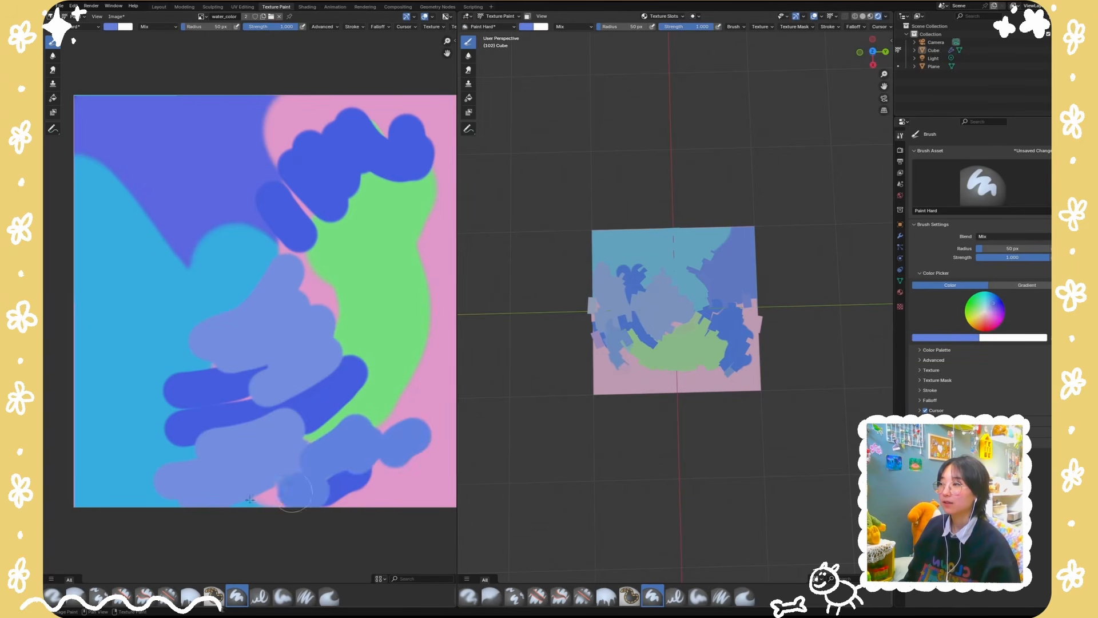
drag(293, 491, 343, 496)
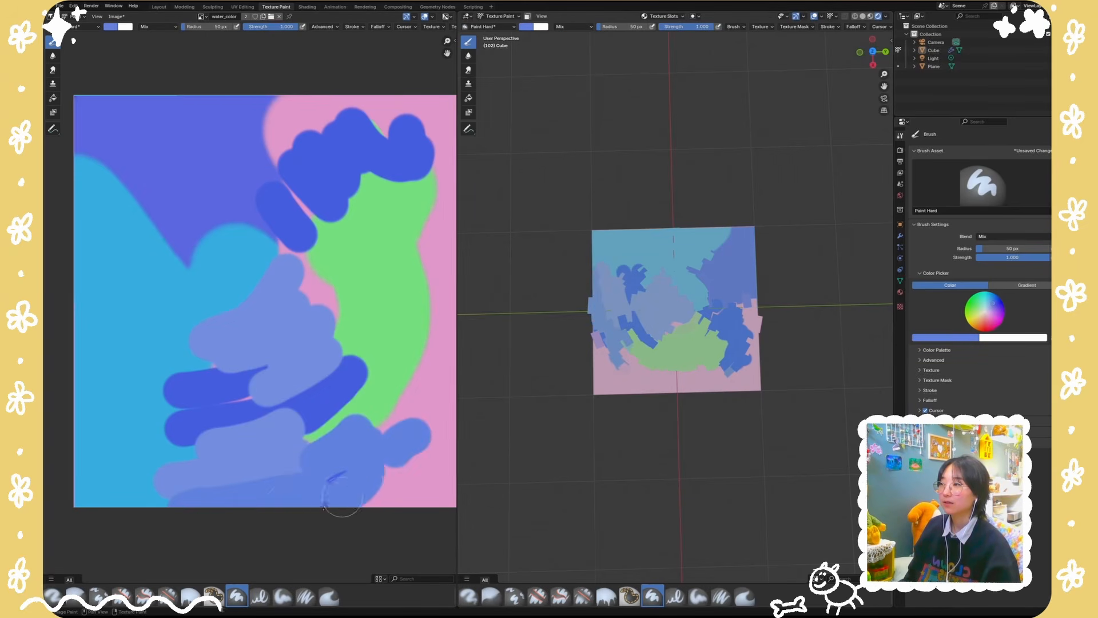
Step: Paint curved pale cyan strokes on the left half of the water_color image and a pale pink dab beside the green shape
click(530, 27)
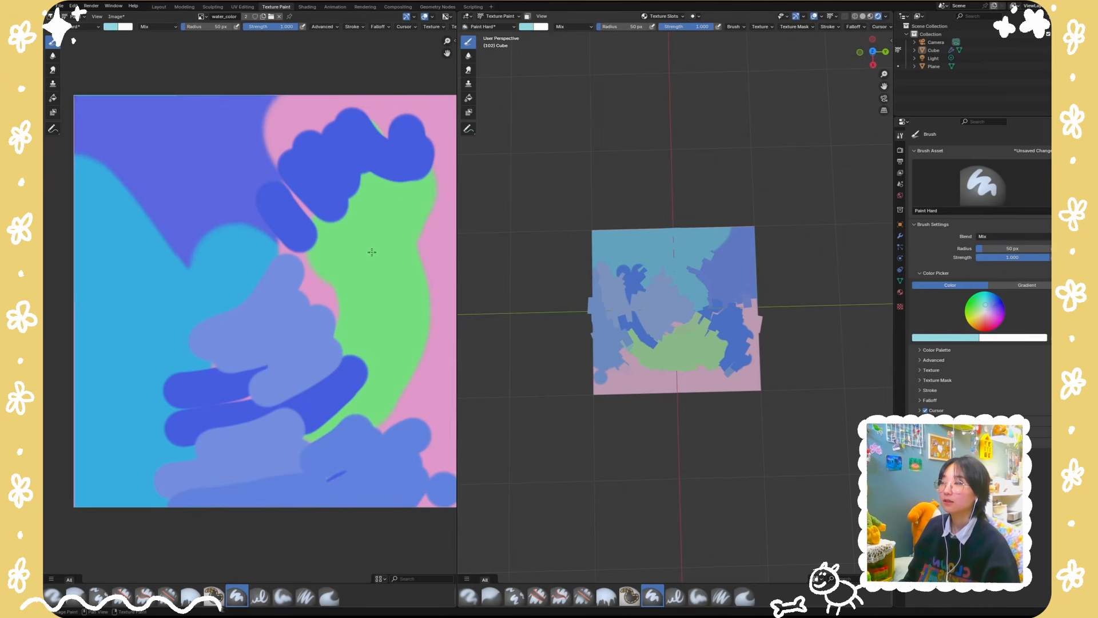
drag(219, 243, 235, 293)
mouse_move(123, 312)
mouse_down()
mouse_move(158, 398)
mouse_move(189, 340)
mouse_up()
drag(111, 448, 201, 435)
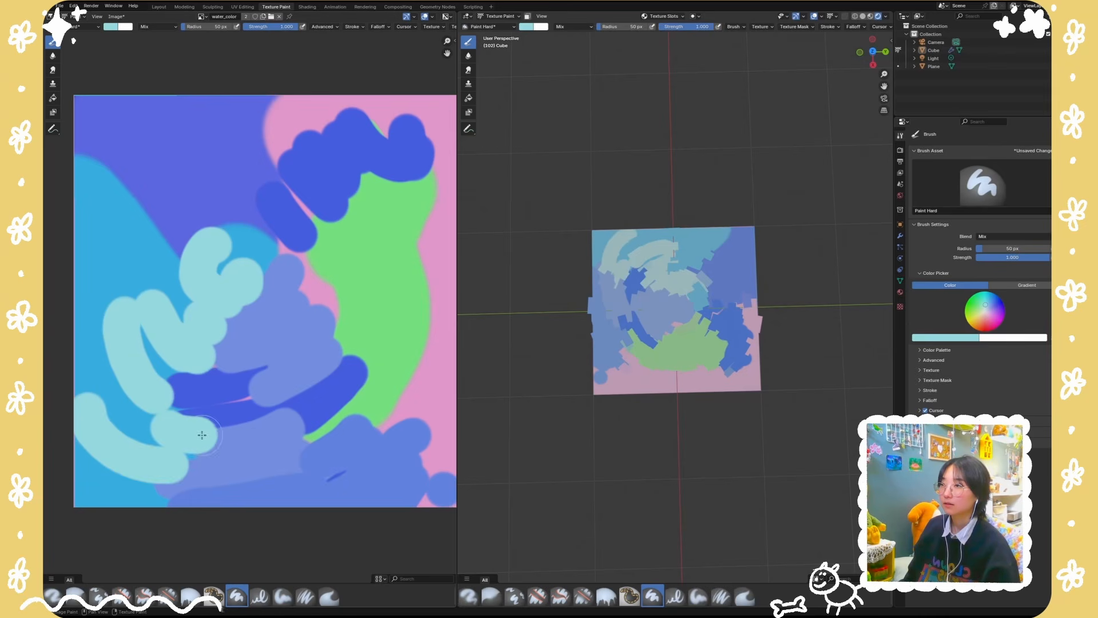
click(527, 26)
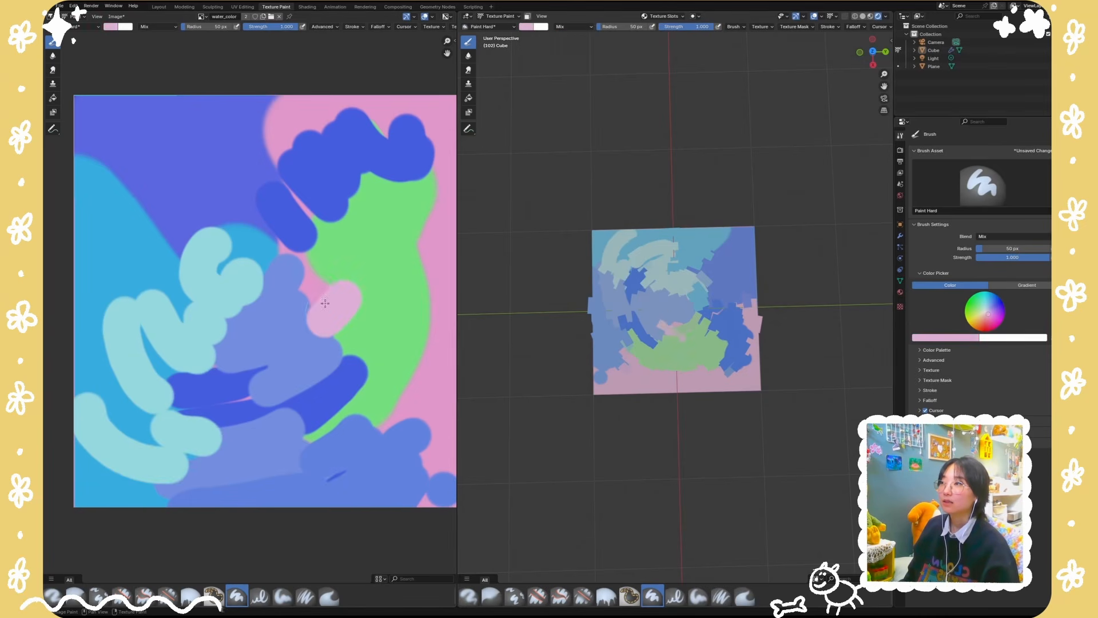
Step: Paint light sky-blue strokes over most of the green shape, the right side and the upper edge of the water_color image
click(533, 27)
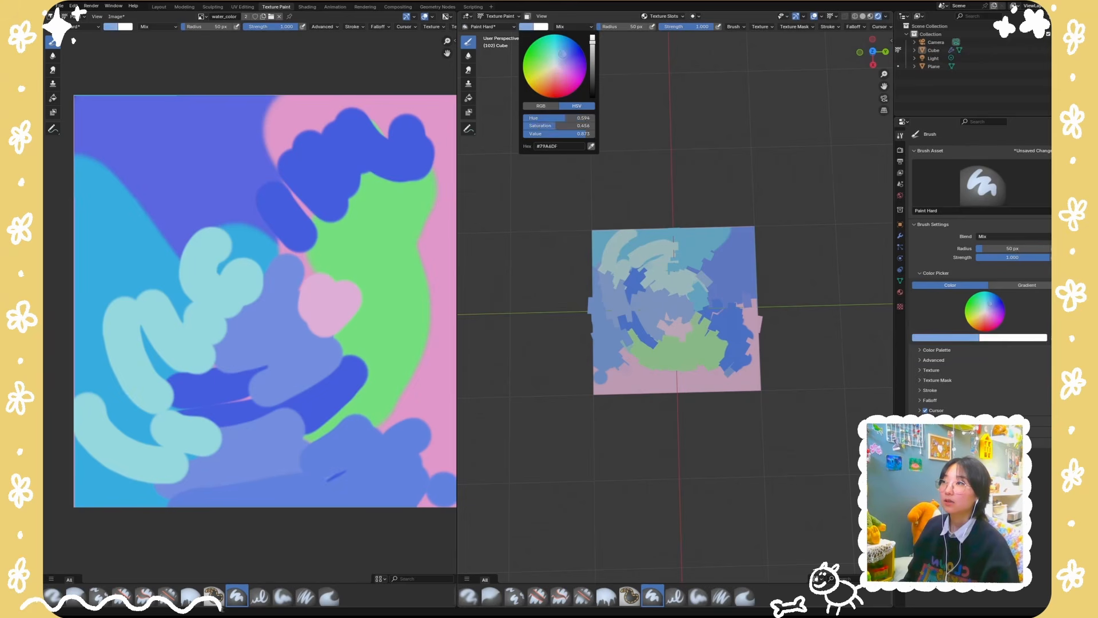
drag(372, 294, 401, 463)
mouse_move(456, 216)
mouse_down()
mouse_move(471, 216)
mouse_move(437, 256)
mouse_up()
drag(389, 195, 392, 252)
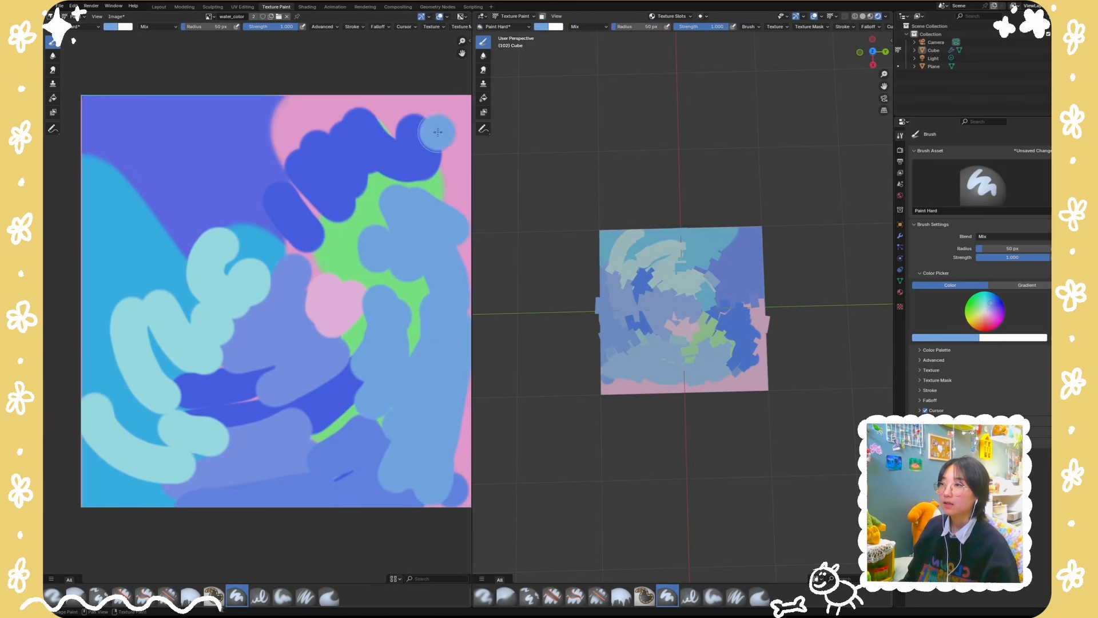
mouse_move(438, 132)
mouse_down()
mouse_move(344, 106)
mouse_move(416, 142)
mouse_up()
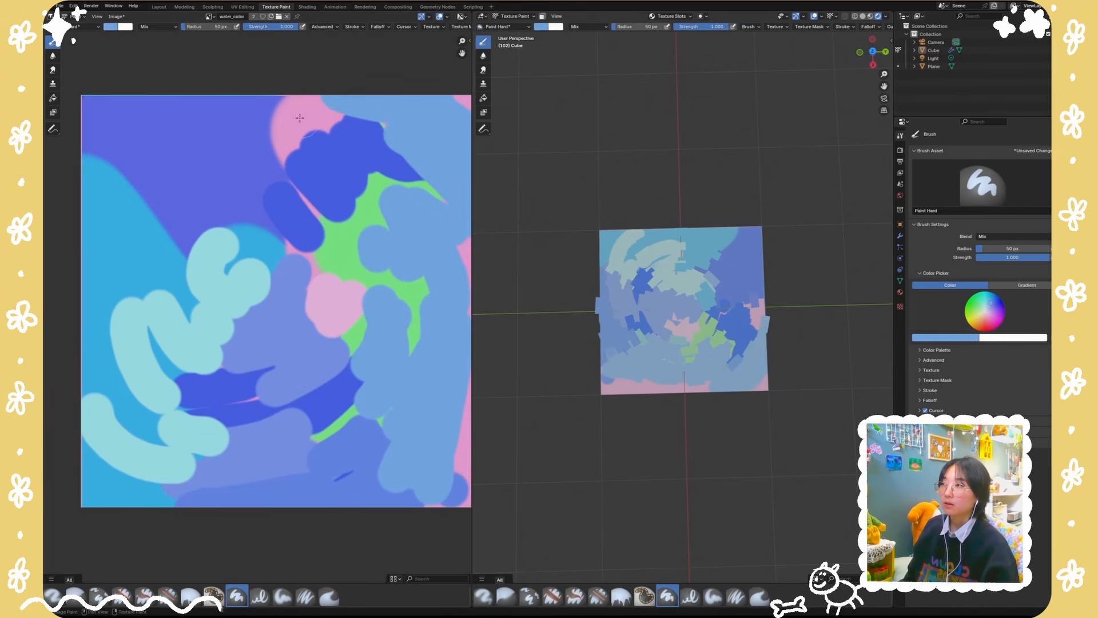
mouse_move(299, 118)
mouse_down()
mouse_move(252, 114)
mouse_move(211, 156)
mouse_up()
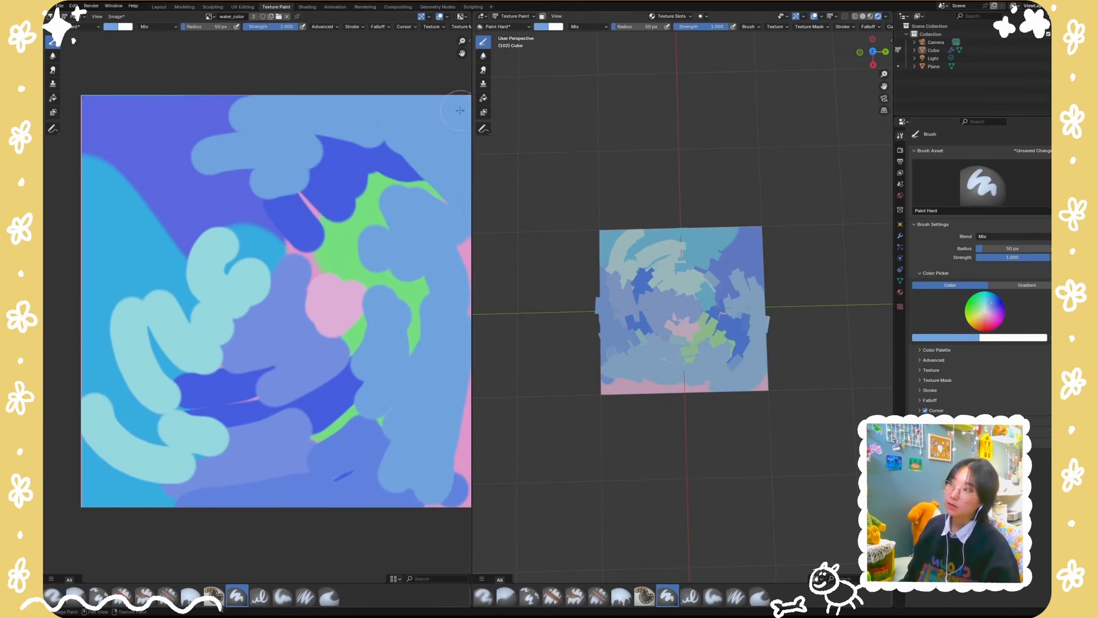
Step: Choose a very dark green brush color and paint a patch across the upper part of the water_color image
click(541, 27)
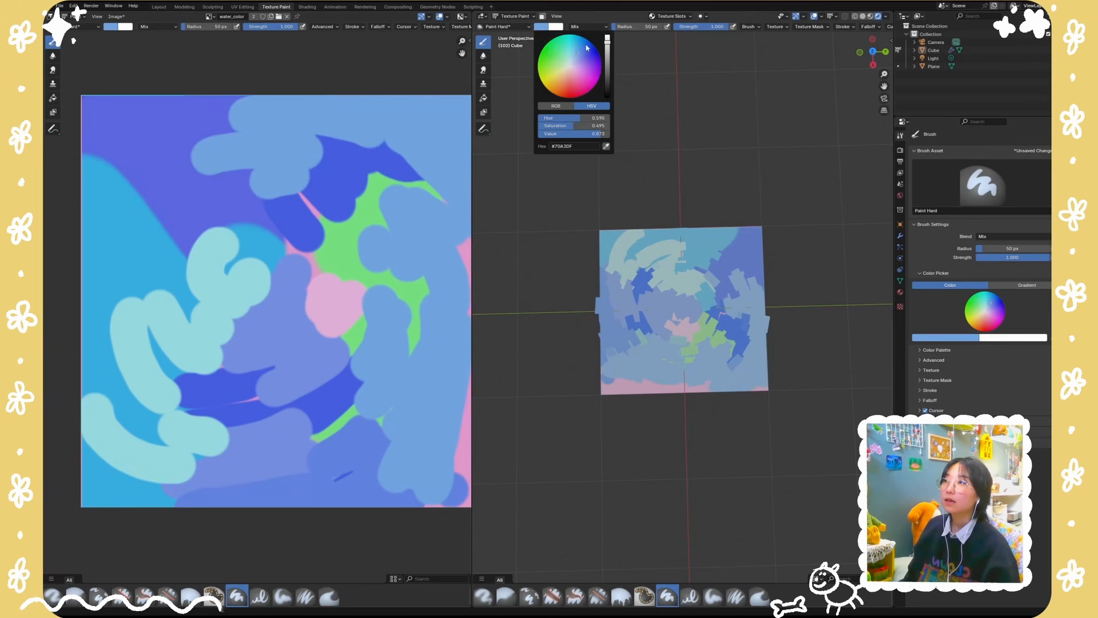
click(606, 69)
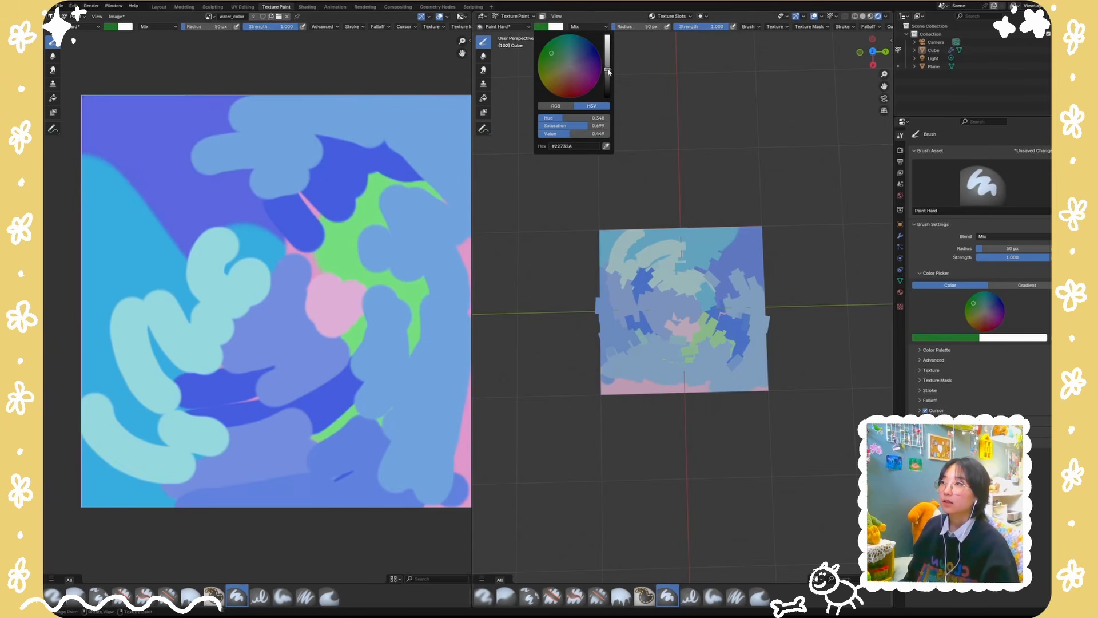
drag(608, 72, 608, 80)
drag(226, 150, 324, 127)
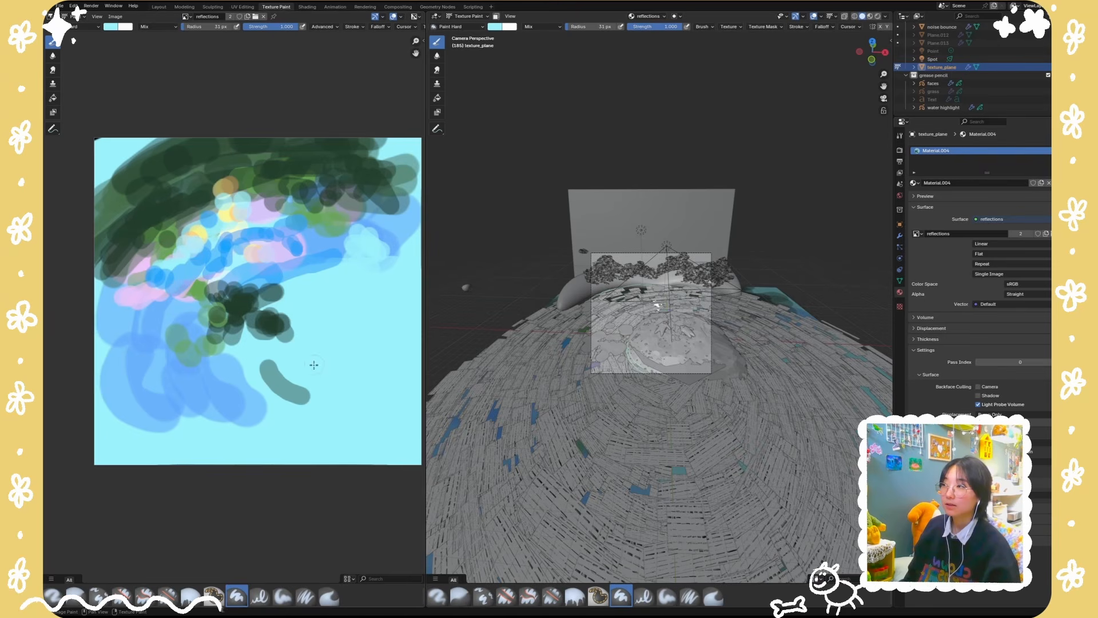
Step: In the finished scene with the reflections texture, show the viewport with material colors and examine the painted water closely
click(873, 17)
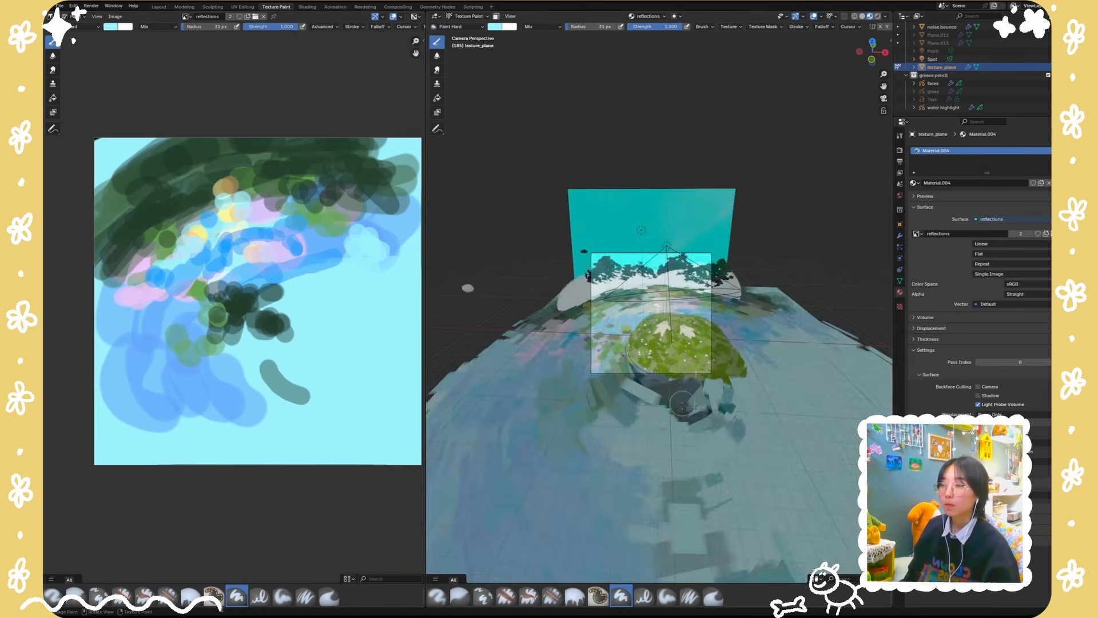
scroll(685, 408, up, 4)
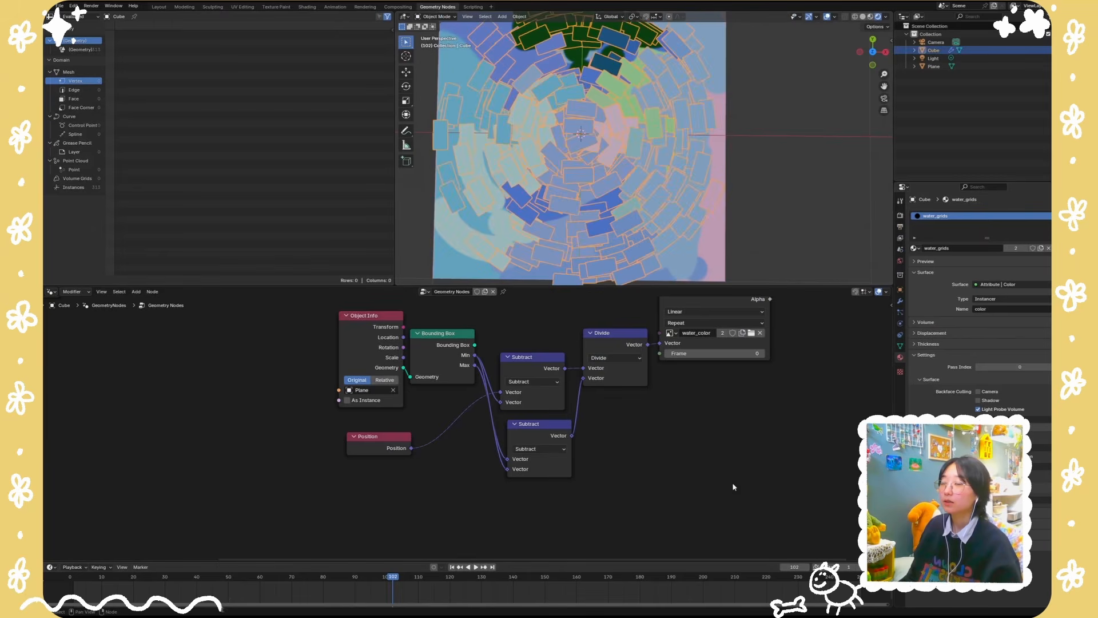
Step: Set the Distribute Points on Faces density to 200 and briefly play the animation
scroll(529, 369, up, 2)
middle_drag(529, 369, 764, 497)
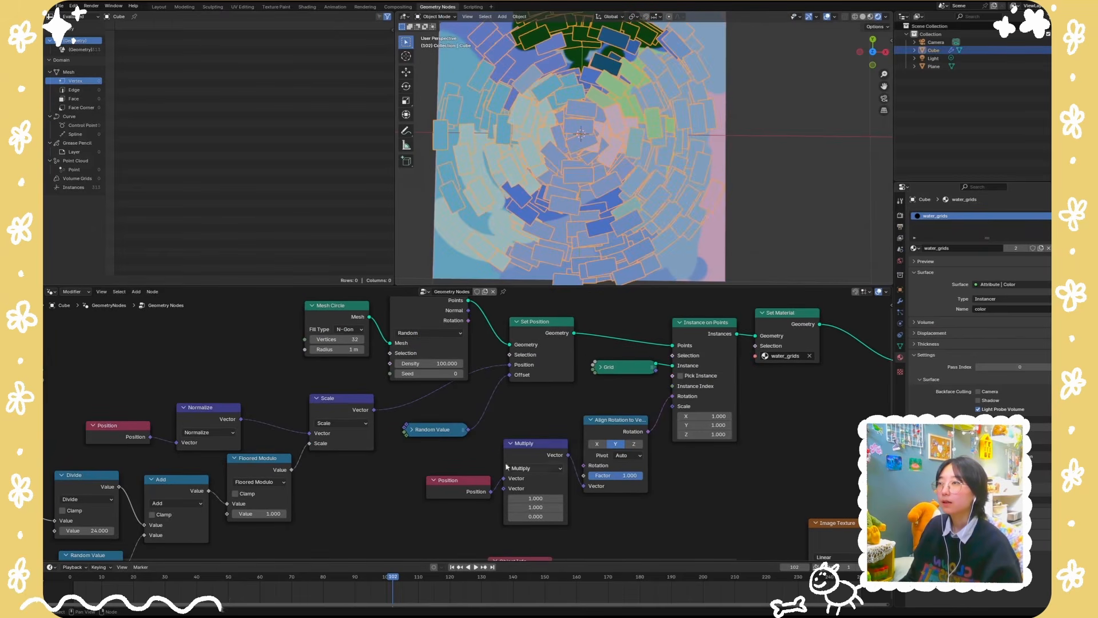
middle_drag(720, 231, 713, 204)
middle_drag(351, 491, 354, 508)
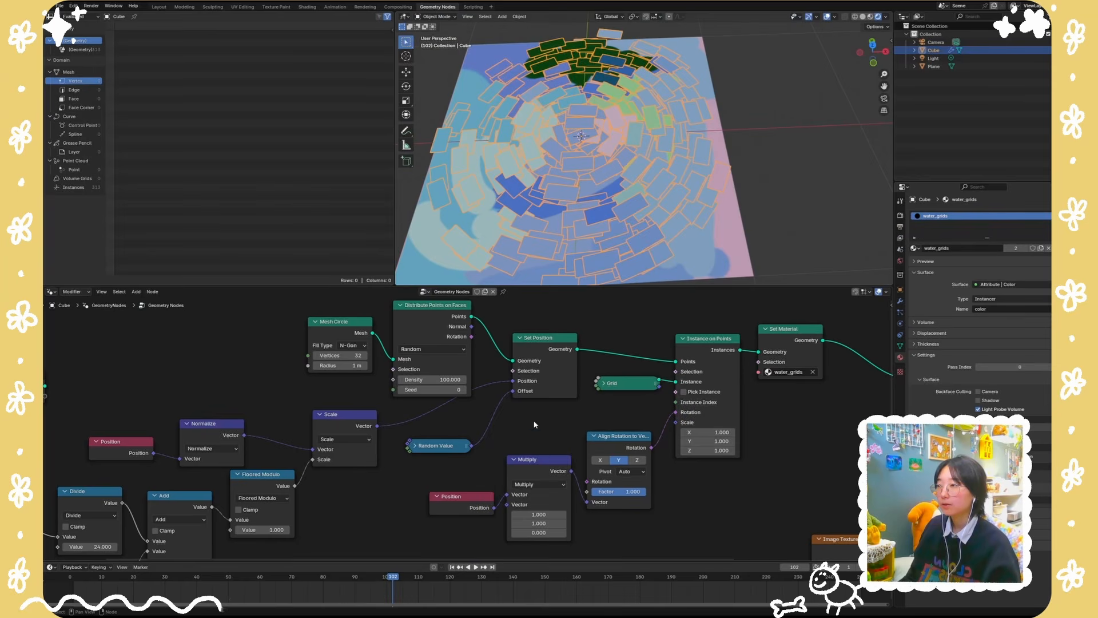
text(200)
key(Return)
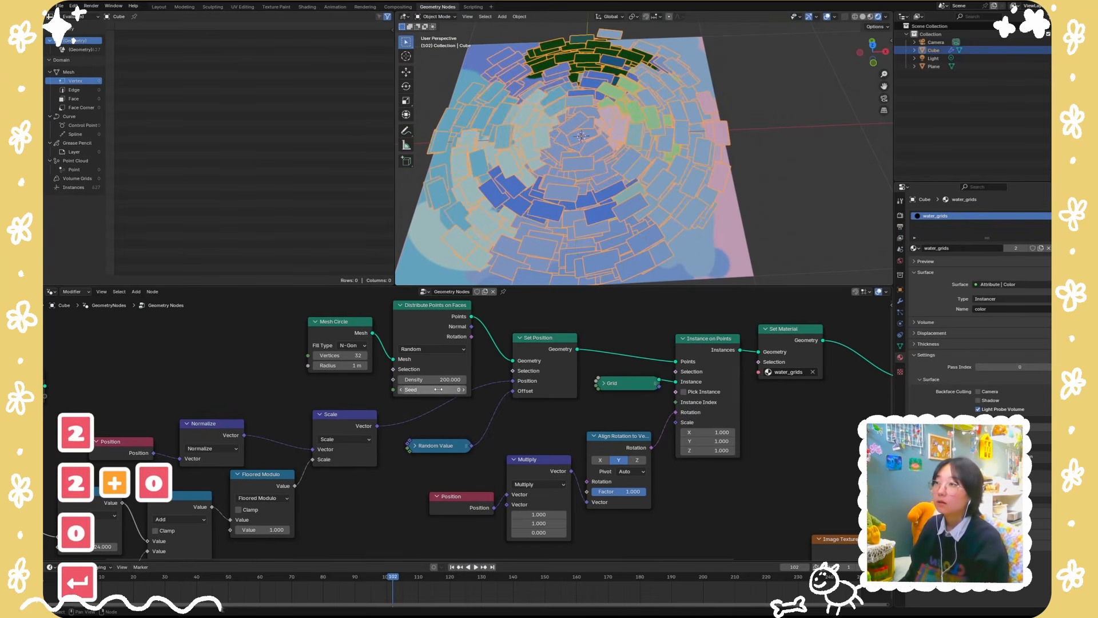
key(space)
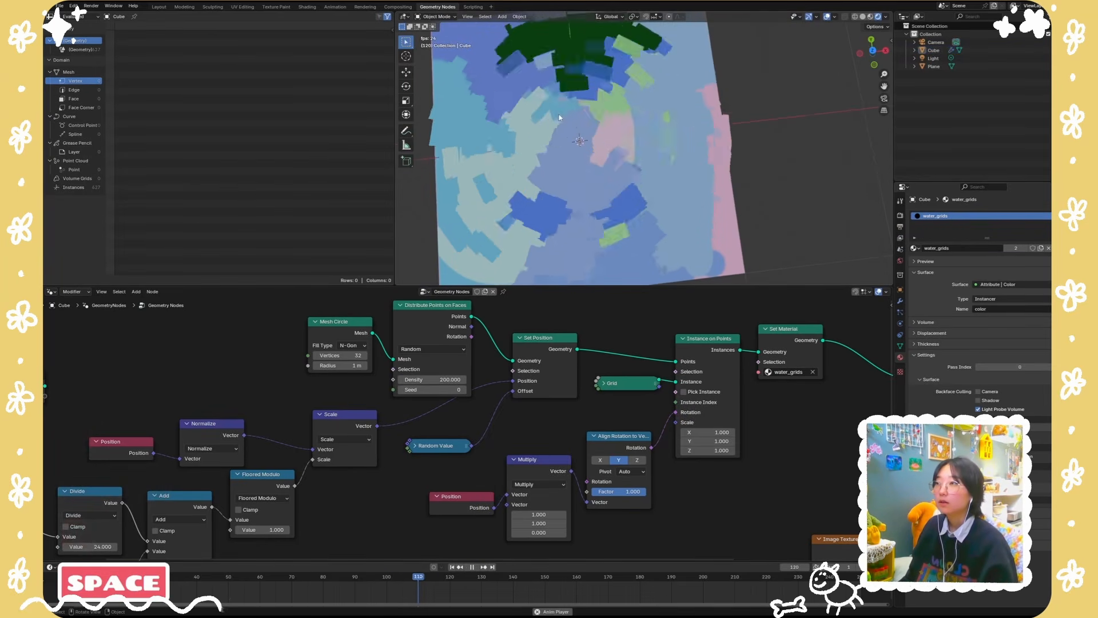
key(space)
Step: Set the Divide node's value to 96 and play the animation to check the speed of the grid instances' movement
middle_drag(98, 550, 436, 473)
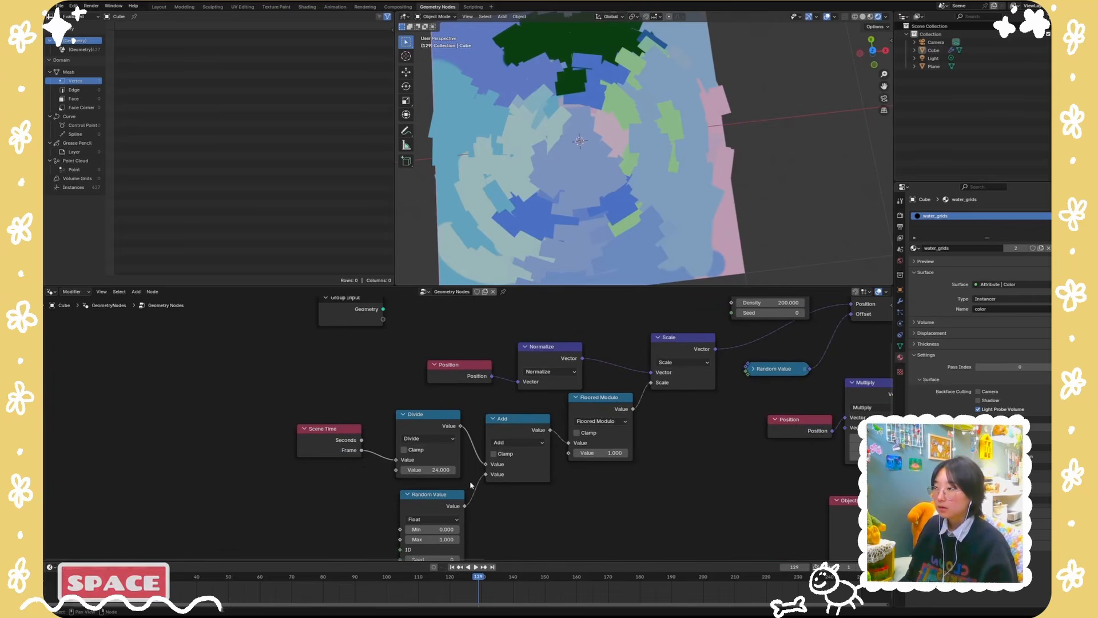
click(437, 472)
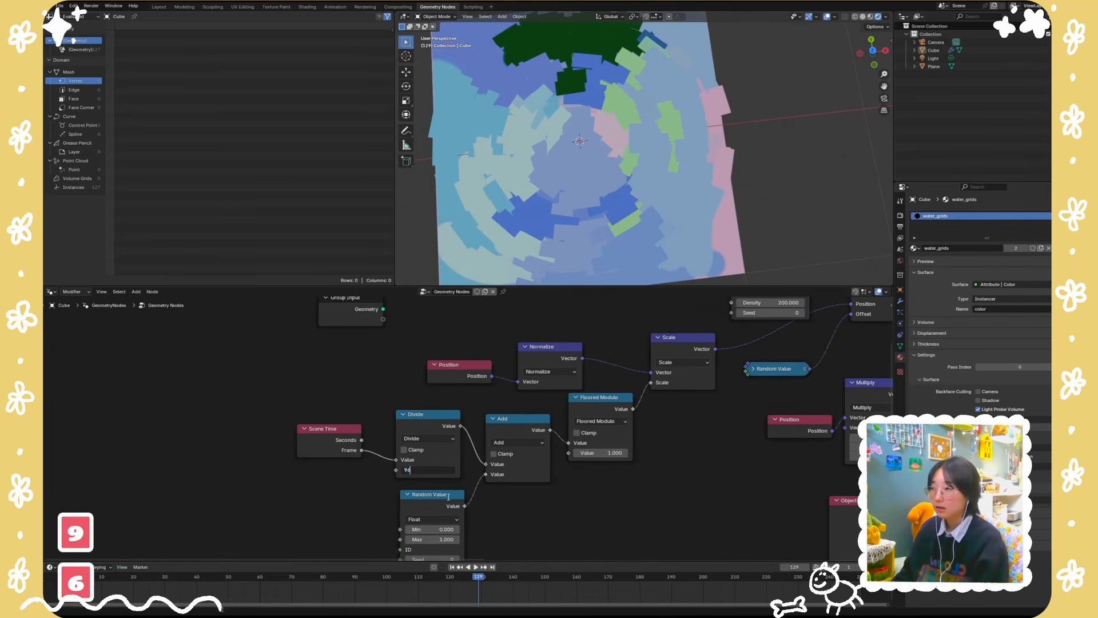
text(96)
key(Return)
key(space)
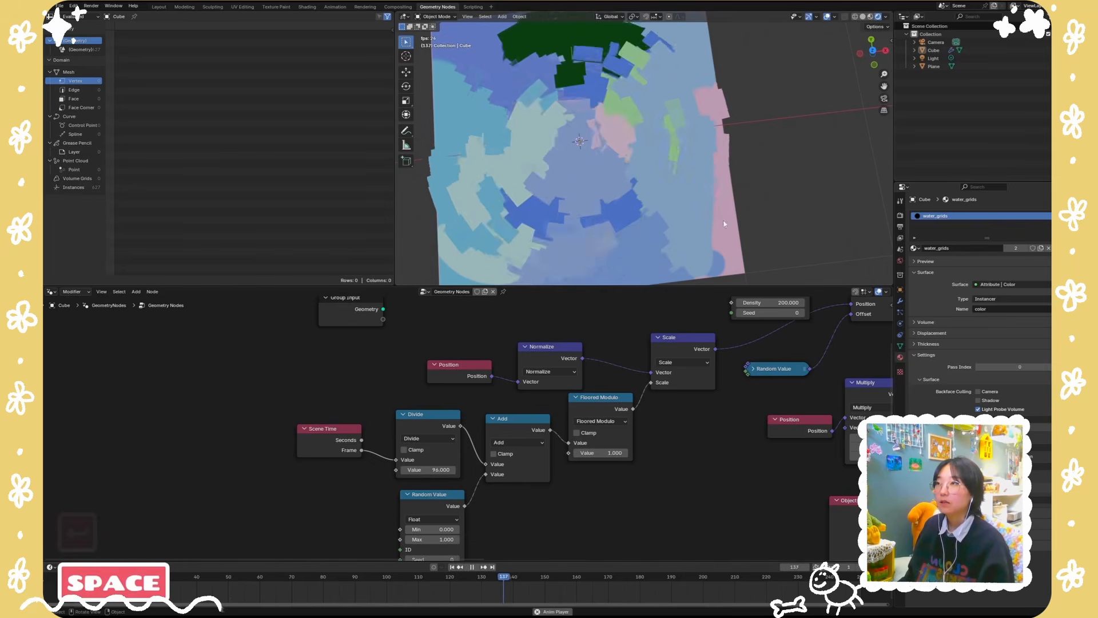
middle_drag(768, 480, 454, 557)
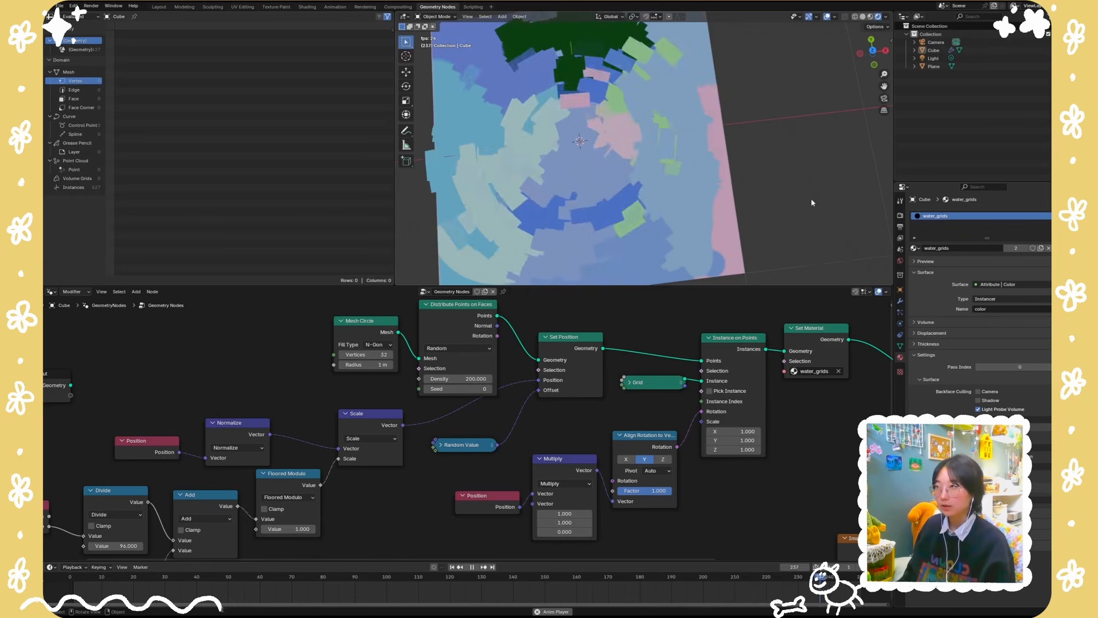
scroll(532, 110, up, 3)
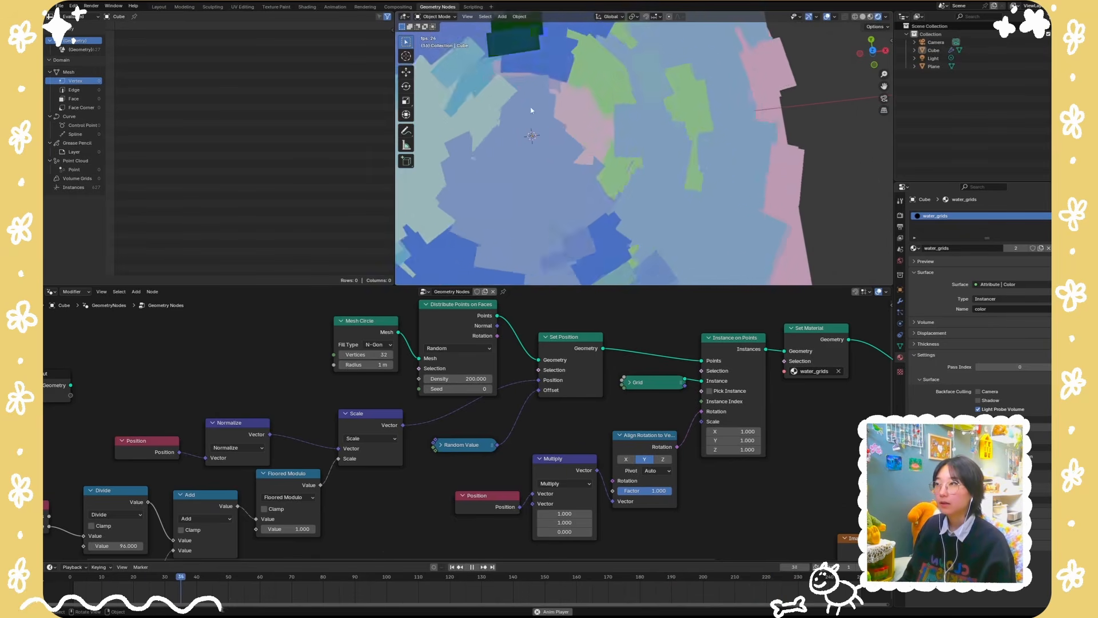
scroll(536, 141, down, 4)
shift+middle_drag(804, 201, 851, 224)
scroll(625, 171, up, 1)
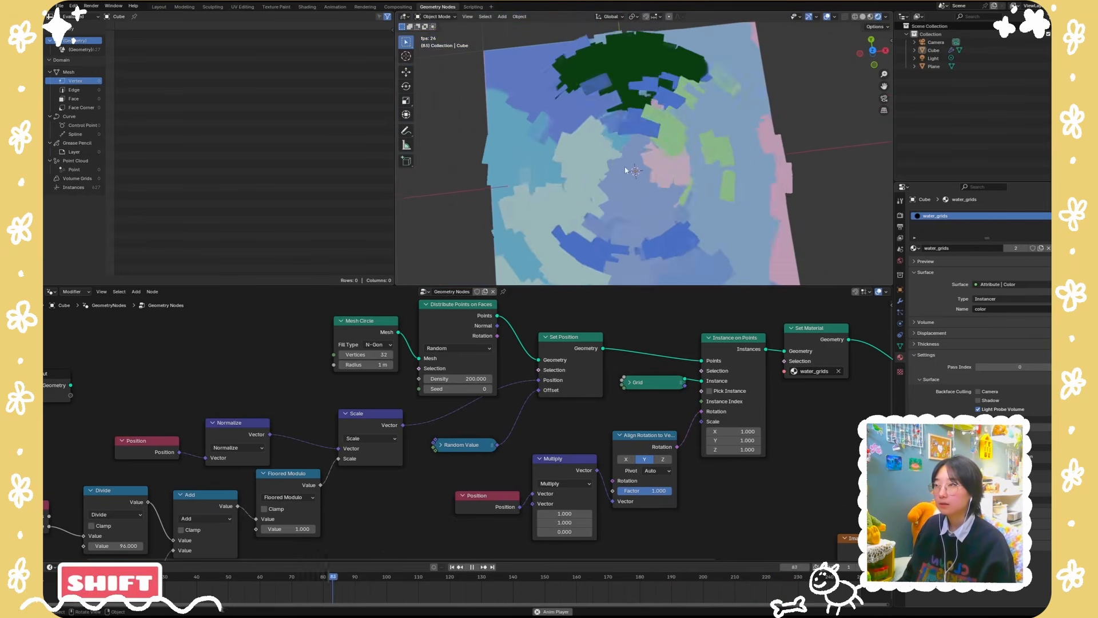
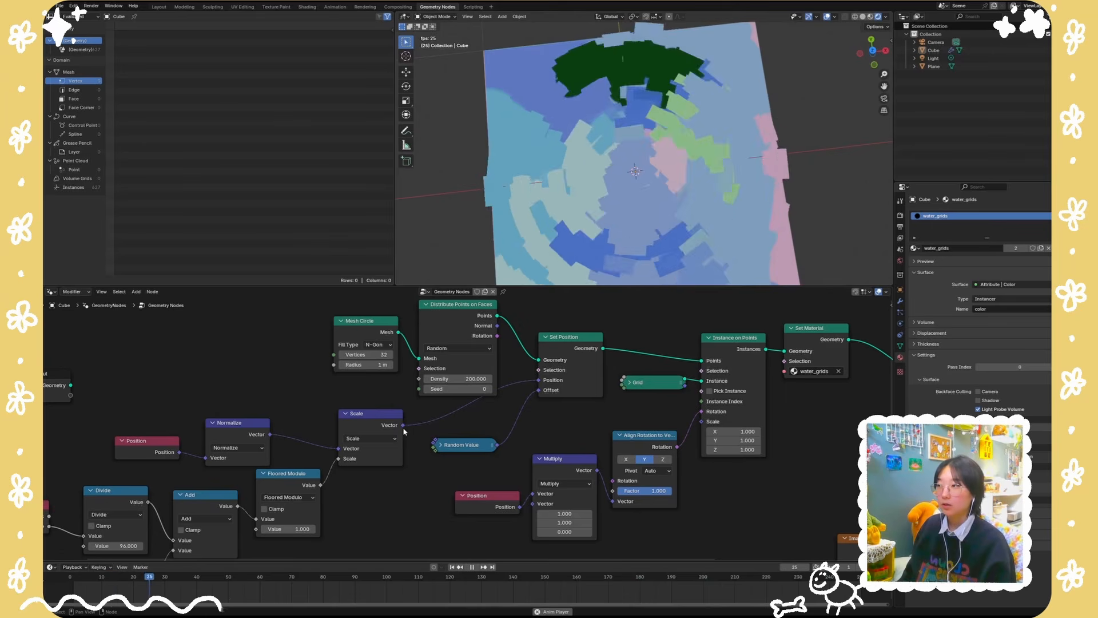
Step: Connect the Floored Modulo value to the Scale input of Instance on Points
drag(402, 425, 449, 422)
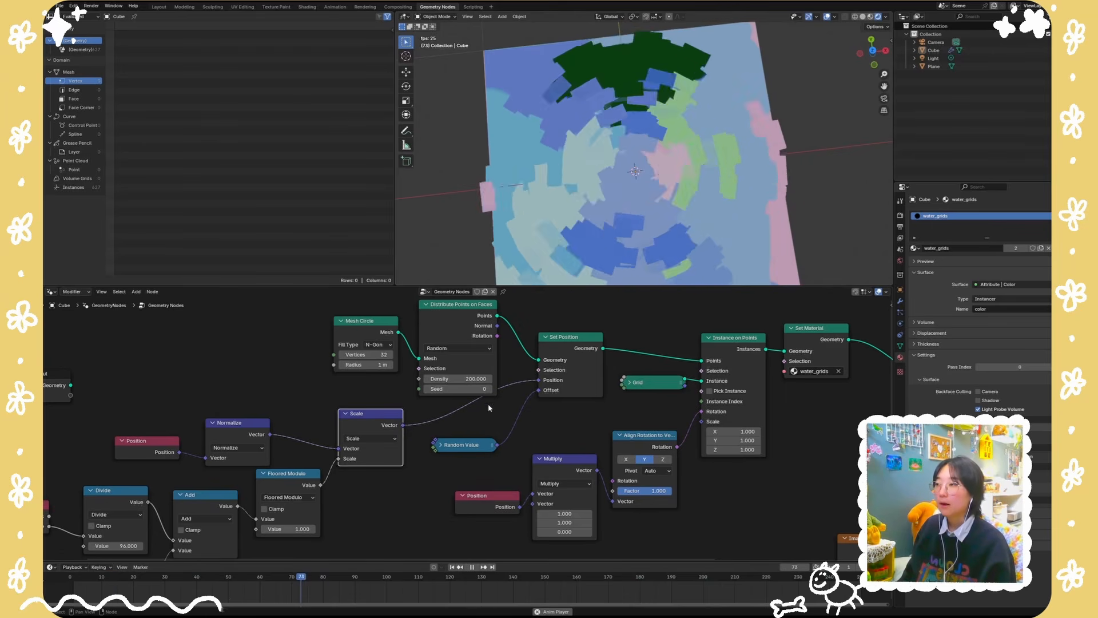
middle_drag(370, 498, 392, 460)
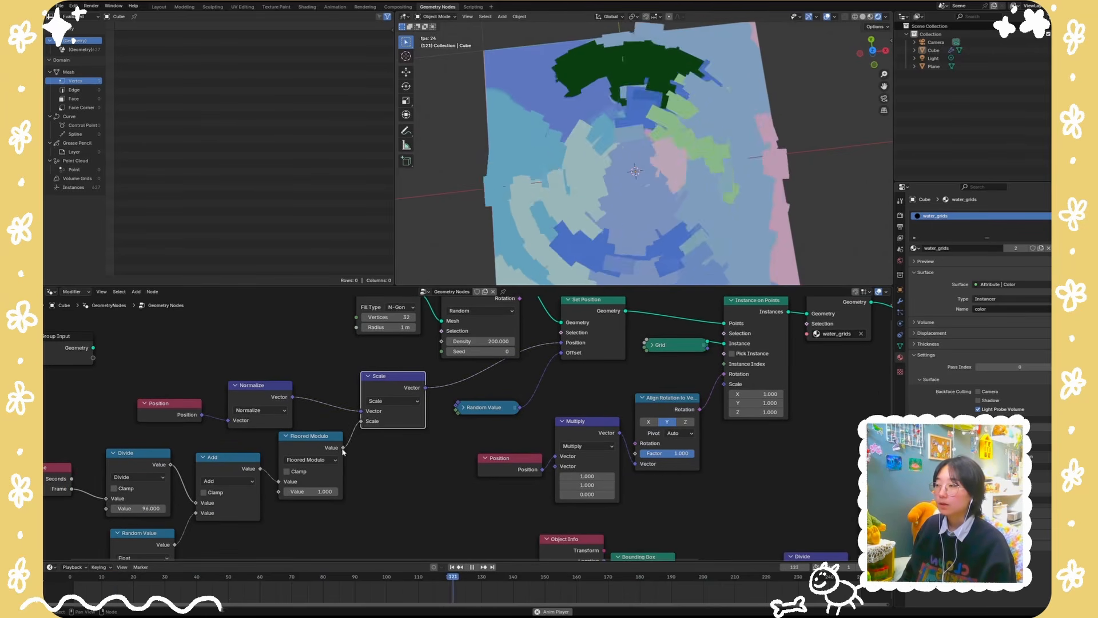
drag(343, 447, 724, 384)
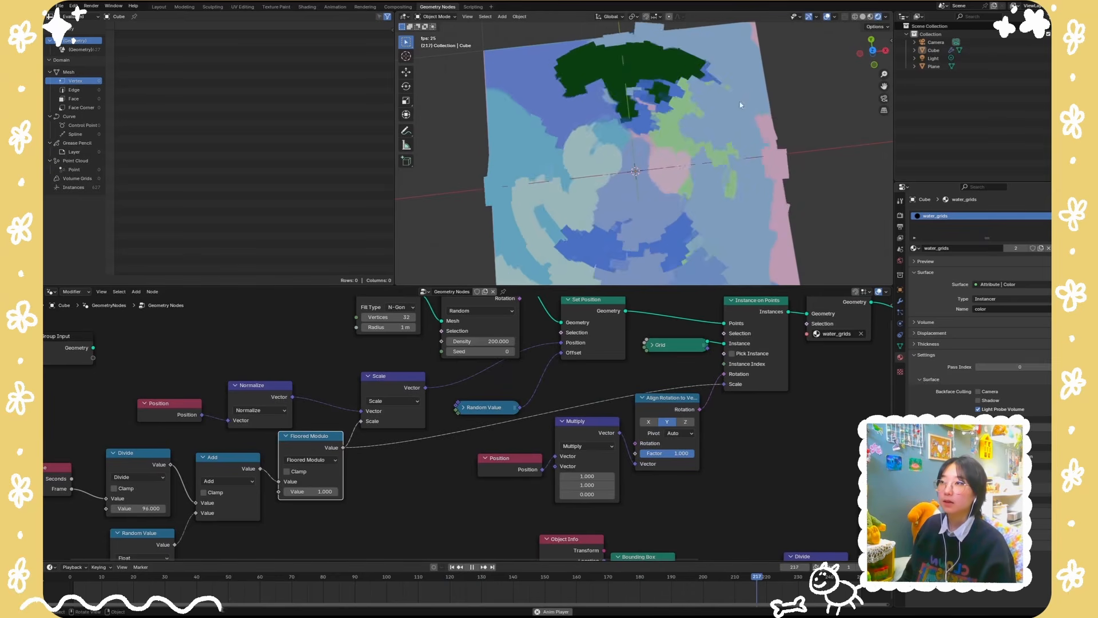
Step: Hide the painted plane, bring back the Cube's node tree and view its instances unselected during playback
click(740, 117)
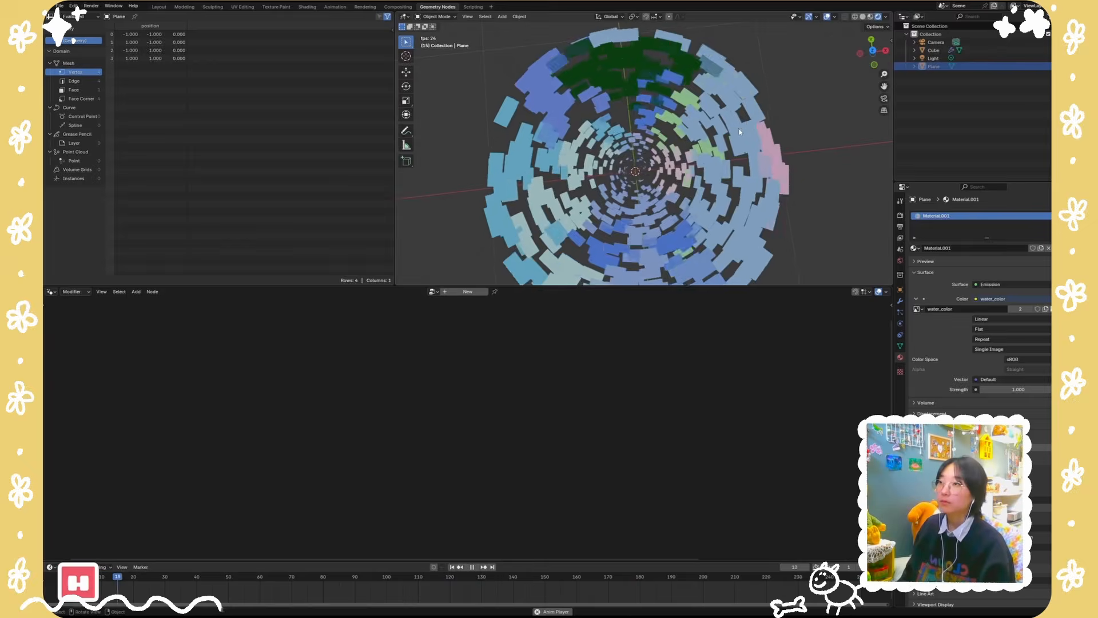
click(740, 132)
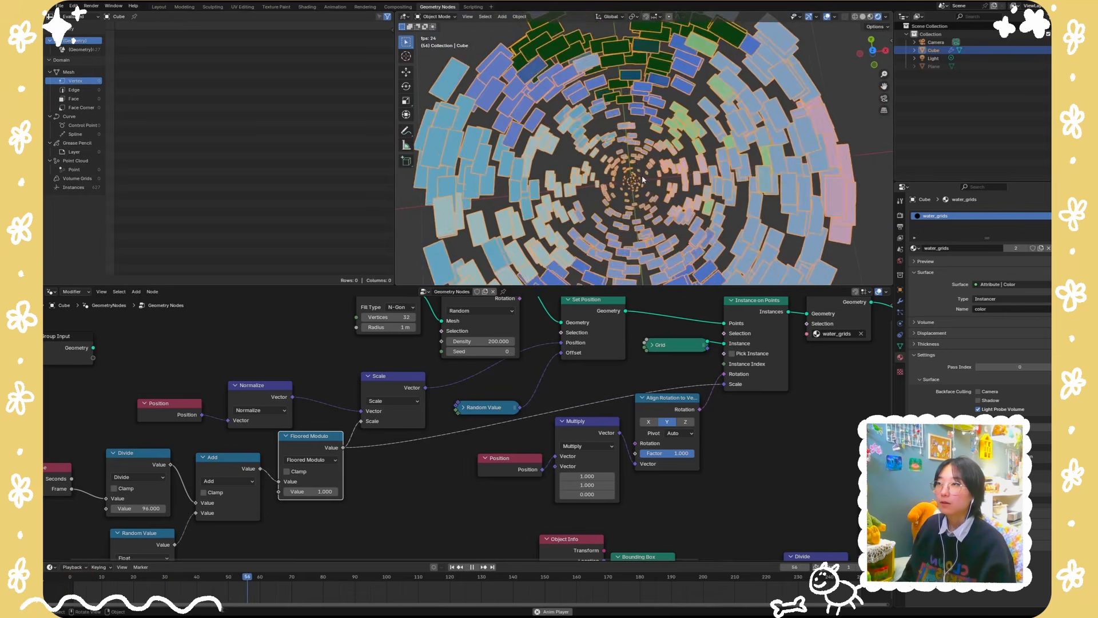
click(849, 74)
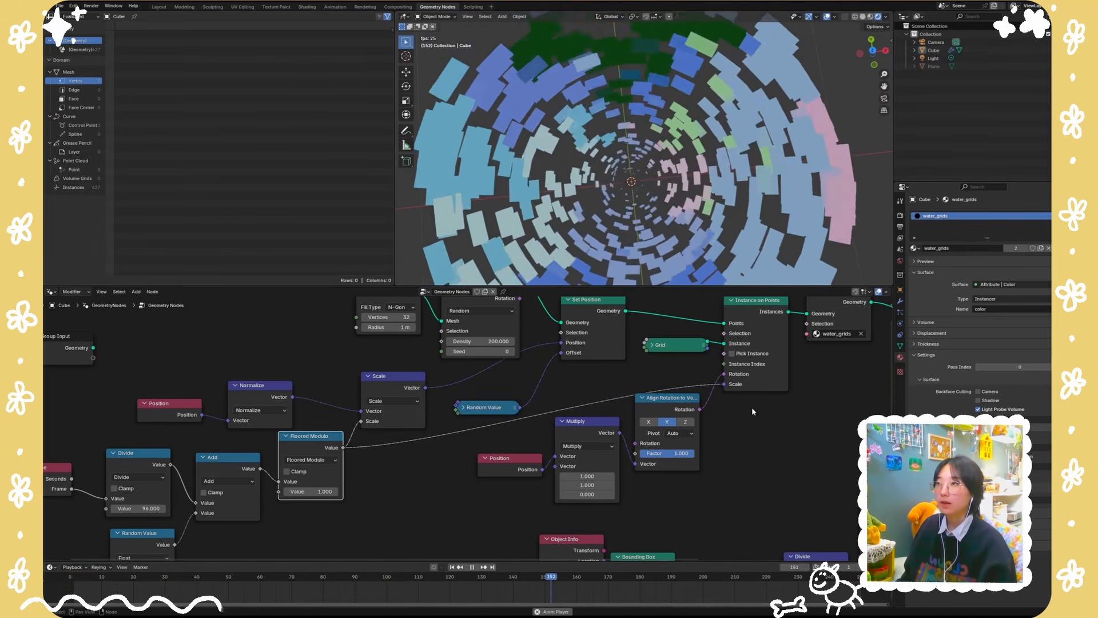
Step: Insert a Color Ramp node between the Floored Modulo value and the Scale input of Instance on Points
scroll(752, 406, down, 2)
drag(361, 445, 389, 479)
text(color)
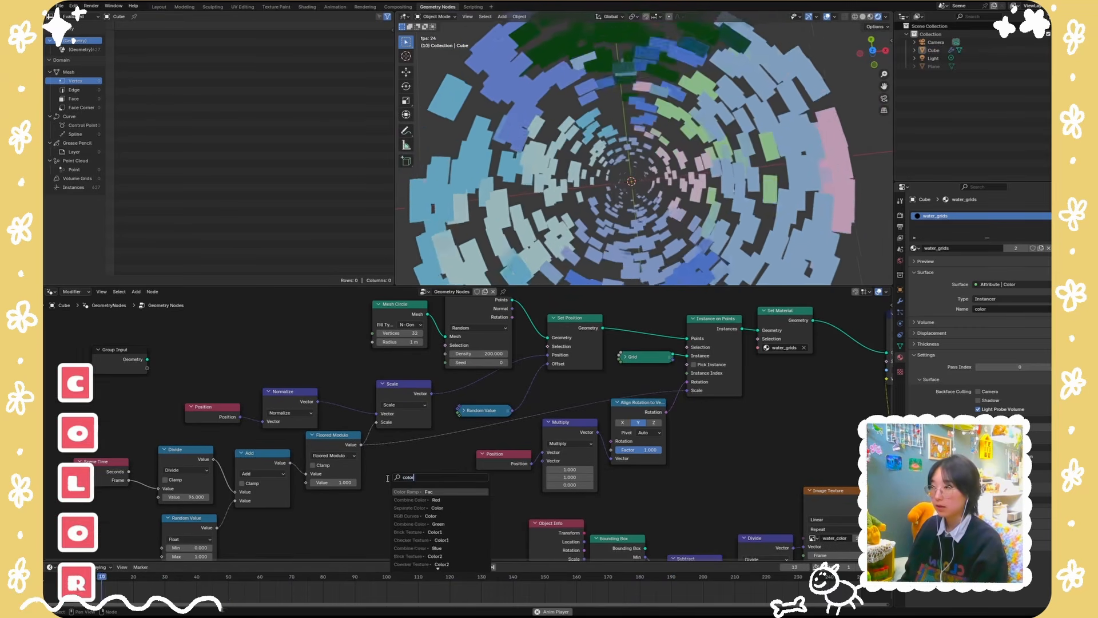
key(Return)
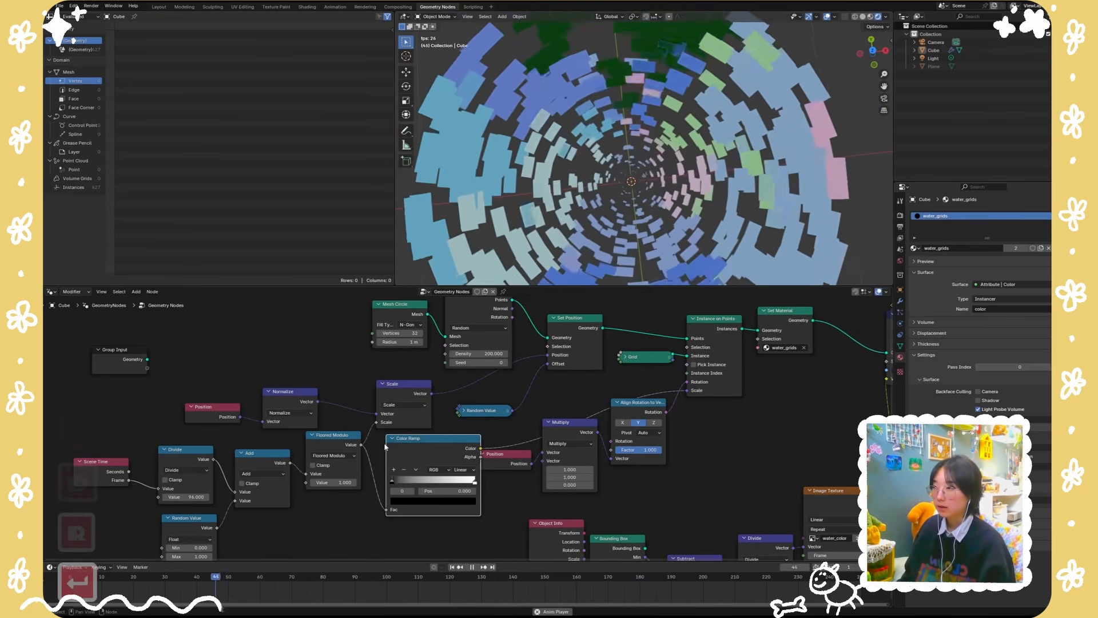
drag(508, 460, 510, 460)
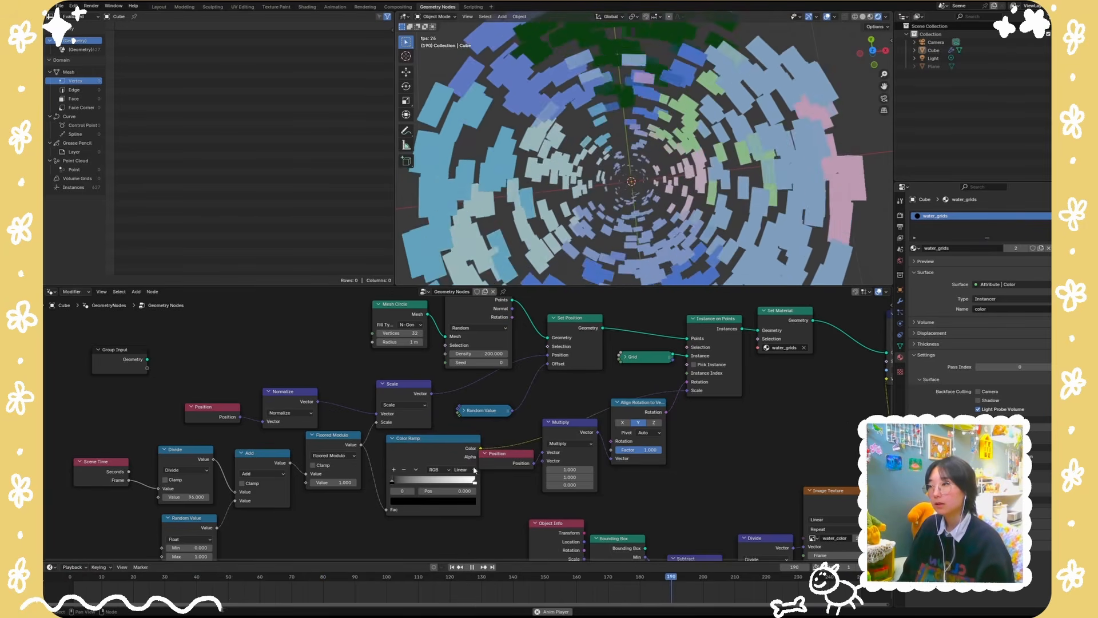
Step: Move the Color Ramp's white stop to about 0.38, then collapse the node and place it beside Floored Modulo
drag(474, 470, 410, 495)
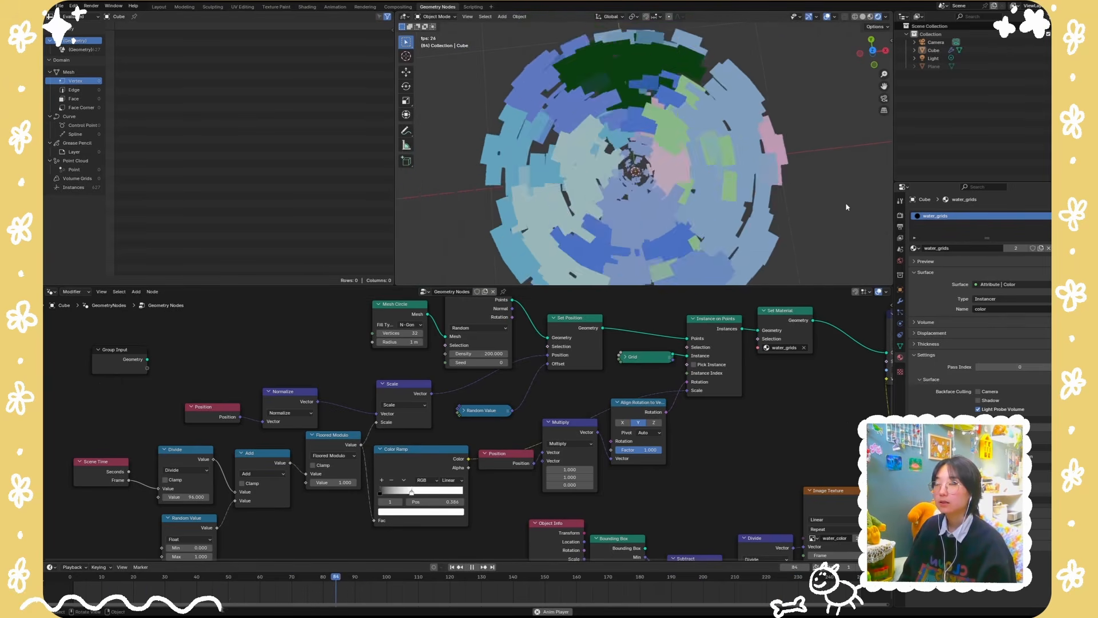
drag(486, 457, 485, 480)
click(381, 449)
mouse_move(413, 448)
mouse_down()
mouse_move(440, 440)
mouse_move(432, 450)
mouse_up()
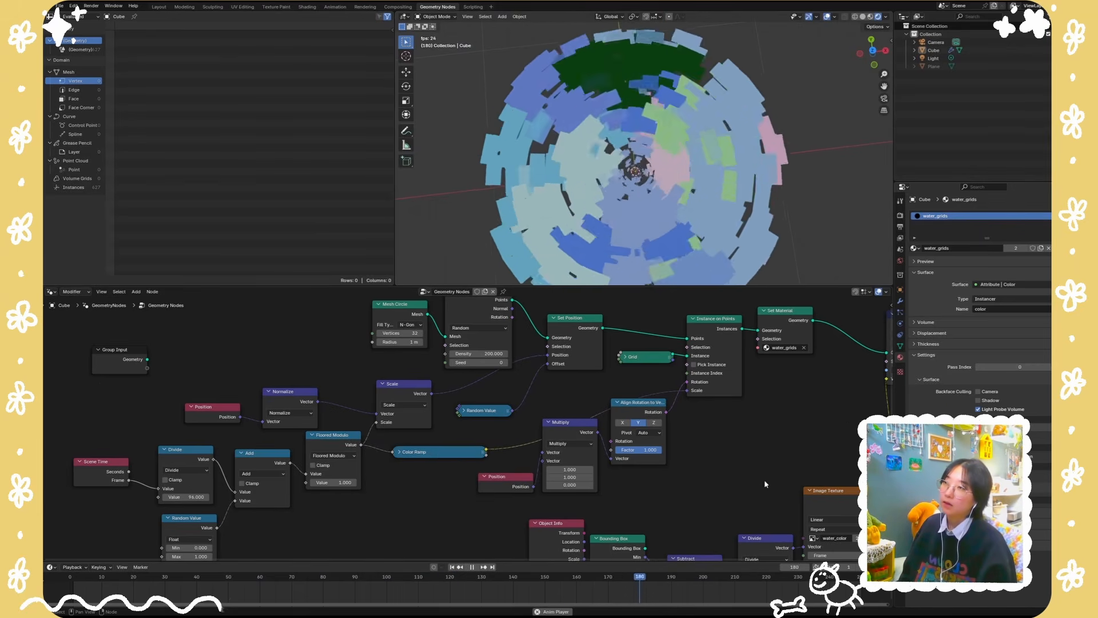
Step: Switch to the other open Blender file and examine the water instances in the finished scene
middle_drag(709, 471, 385, 398)
scroll(440, 380, down, 2)
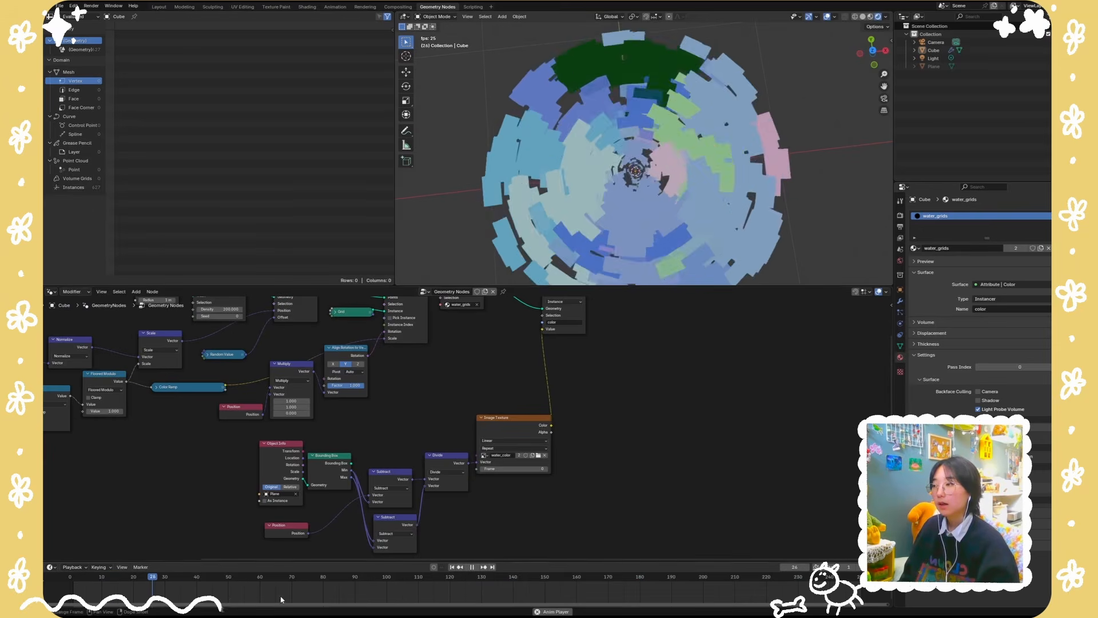
click(212, 589)
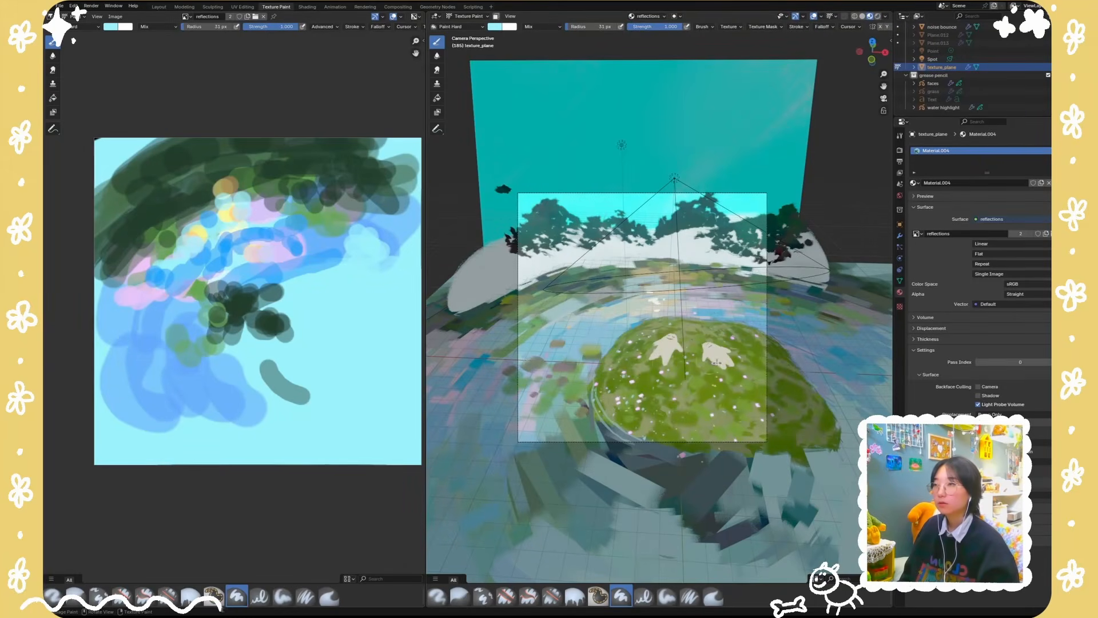
middle_drag(635, 91, 628, 160)
scroll(628, 159, up, 6)
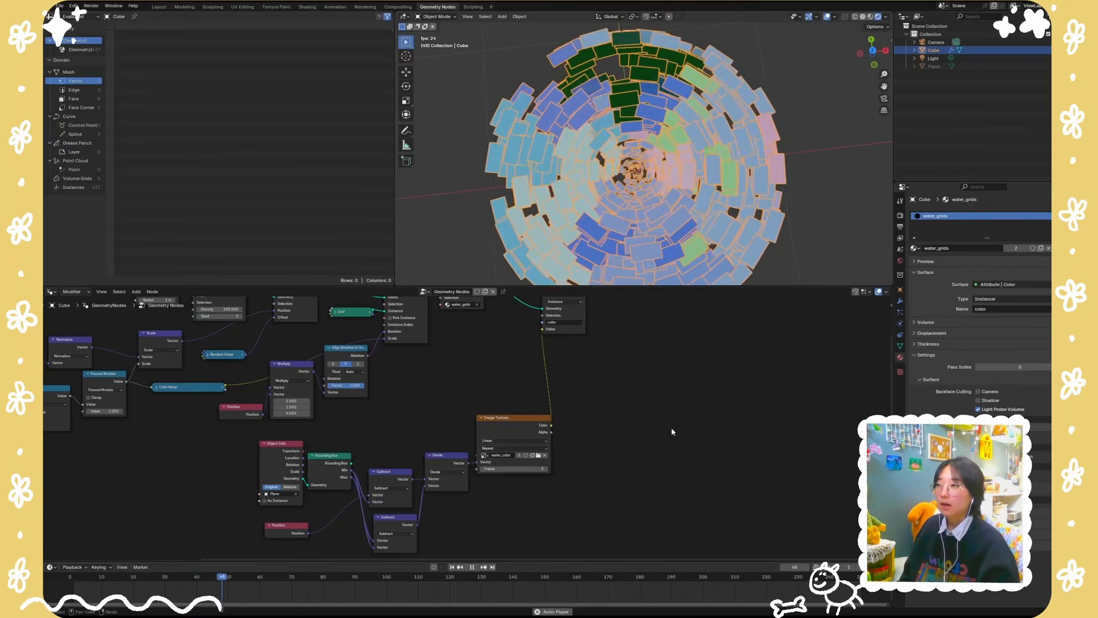
Step: Back in the water file, stop playback and insert a second Store Named Attribute node before Group Output
key(space)
middle_drag(615, 351, 631, 412)
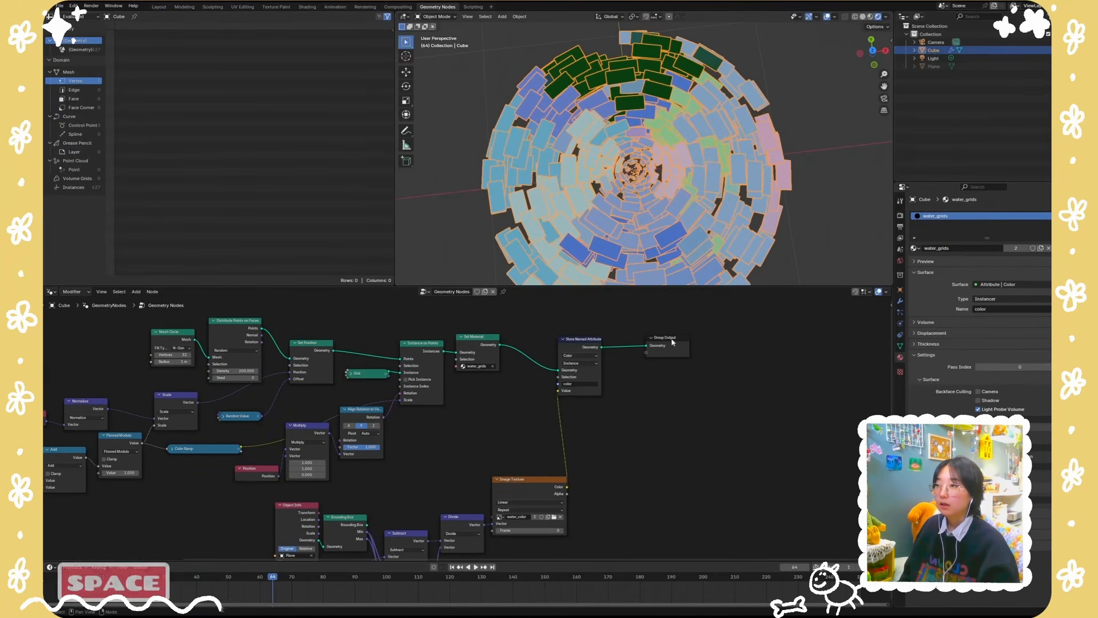
drag(673, 342, 708, 339)
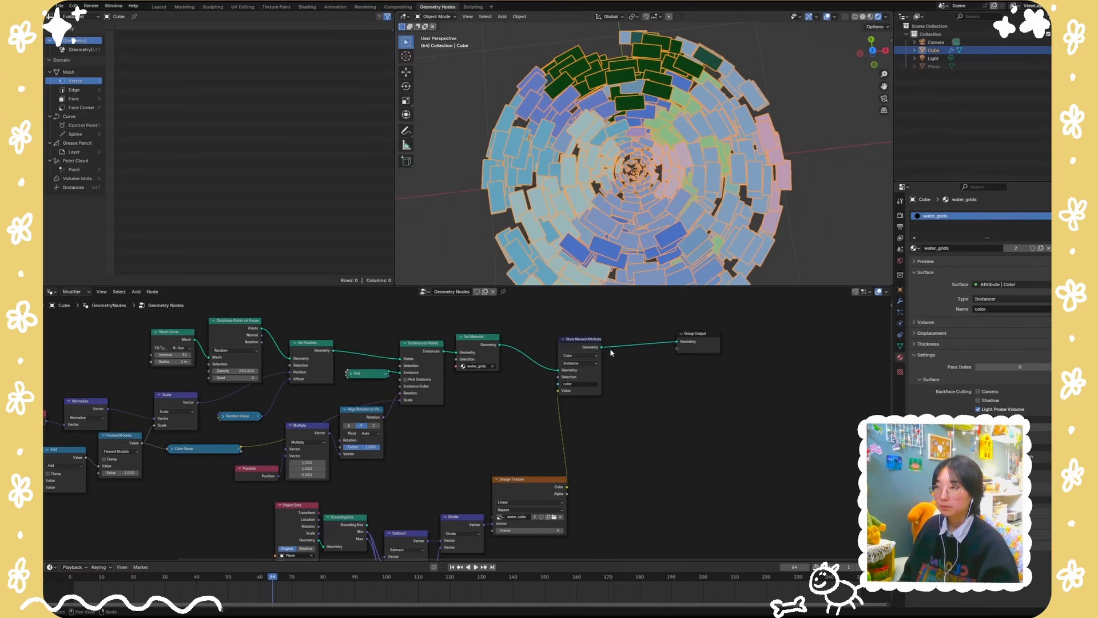
drag(617, 364, 616, 363)
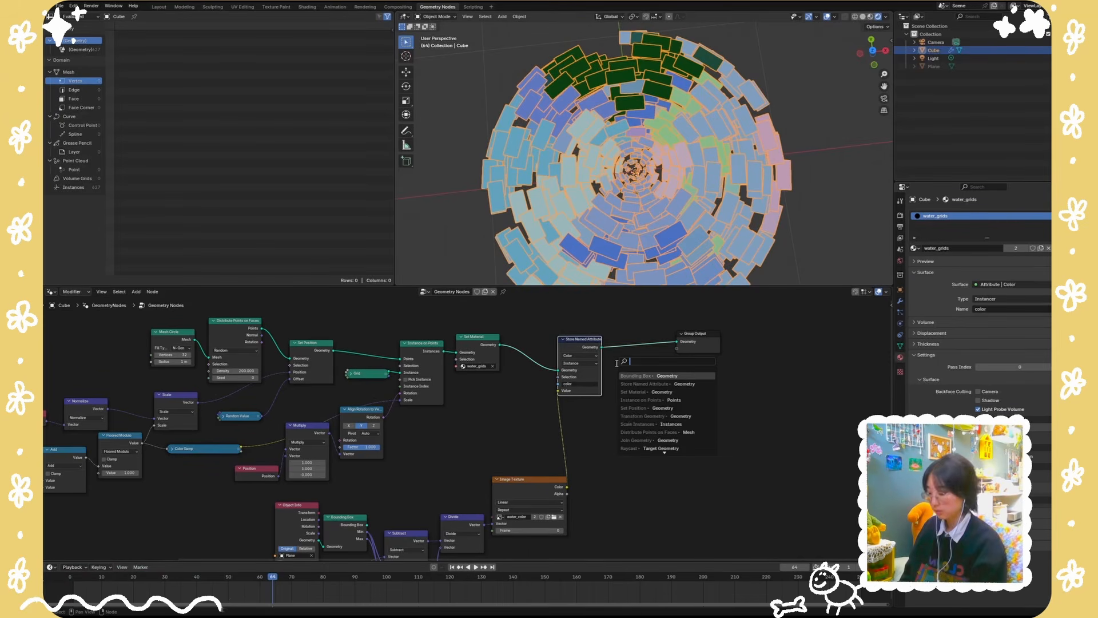
text(store)
key(Return)
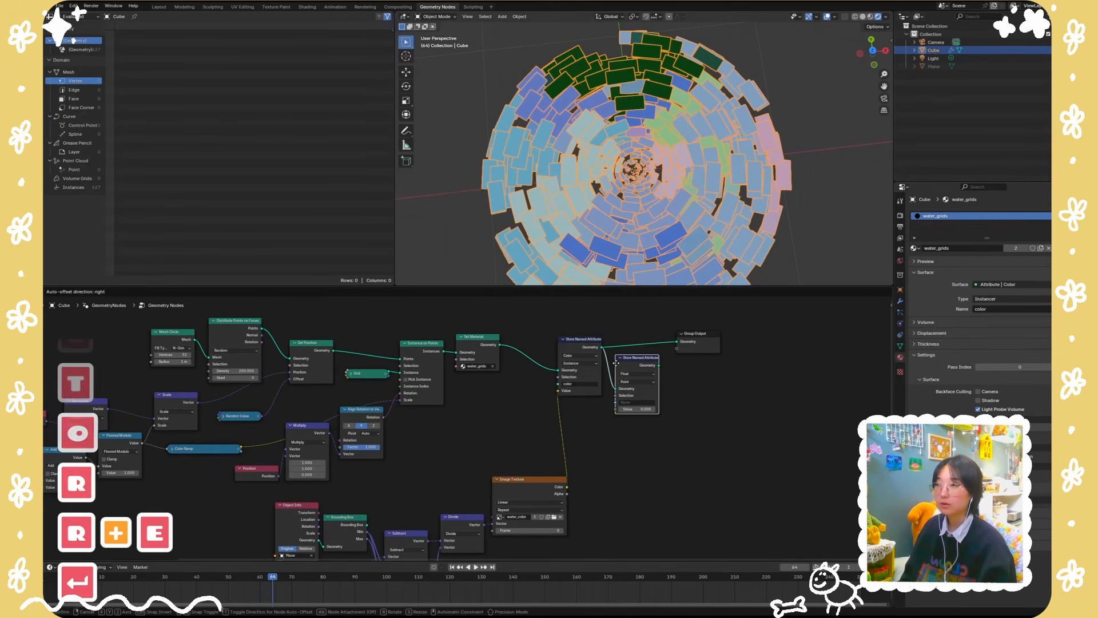
click(617, 363)
Step: Set the new Store Named Attribute node's data type to 2D Vector with the Point domain
scroll(675, 343, up, 1)
click(679, 341)
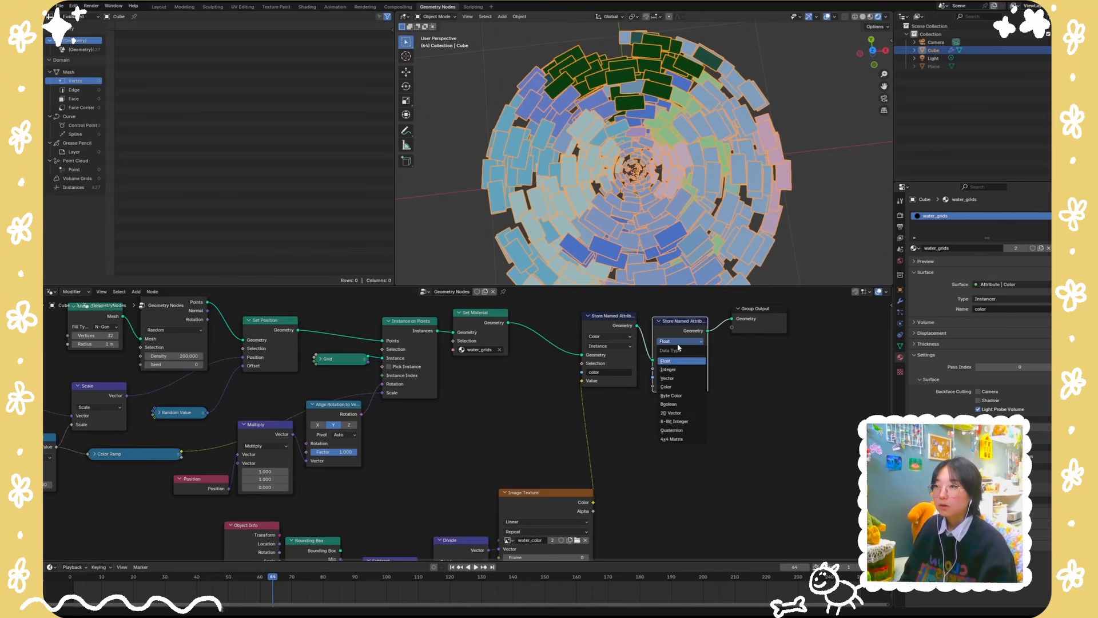
click(672, 413)
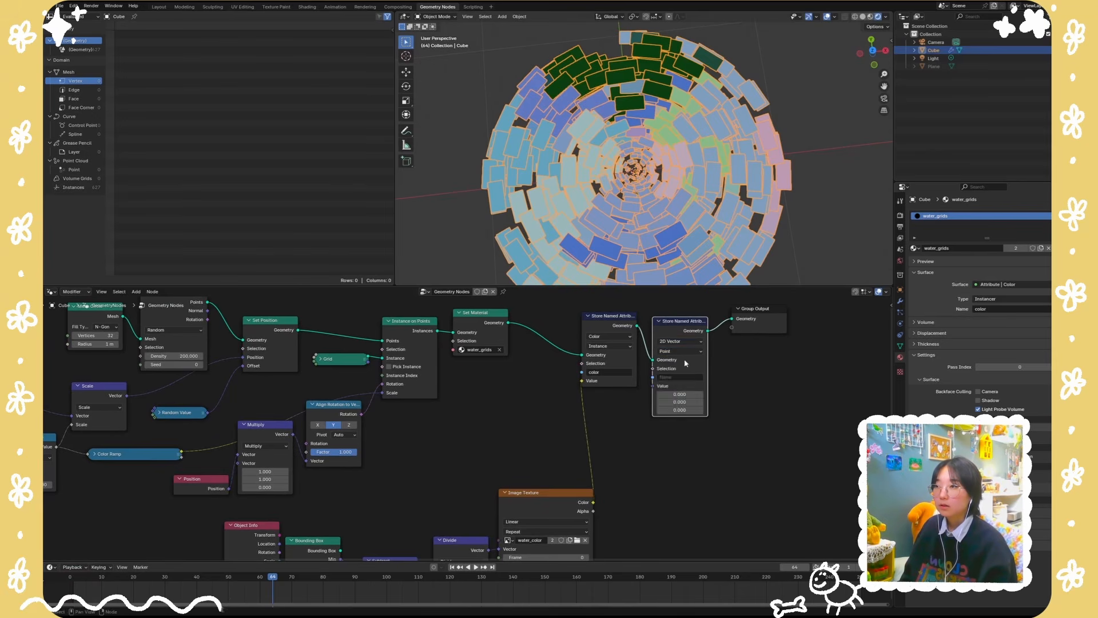
click(690, 352)
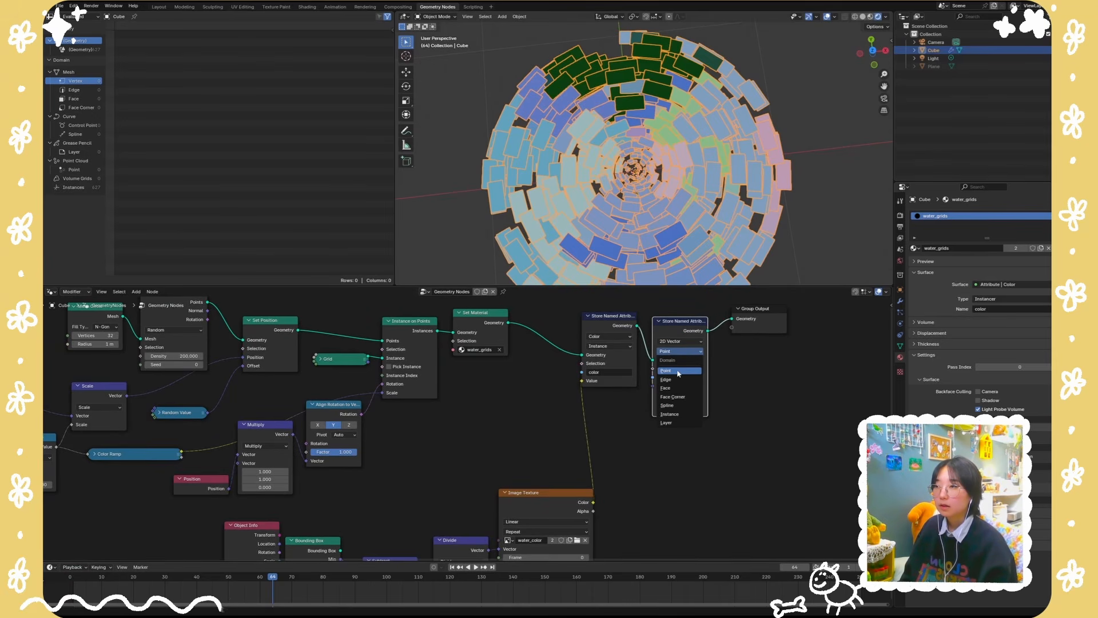
click(675, 372)
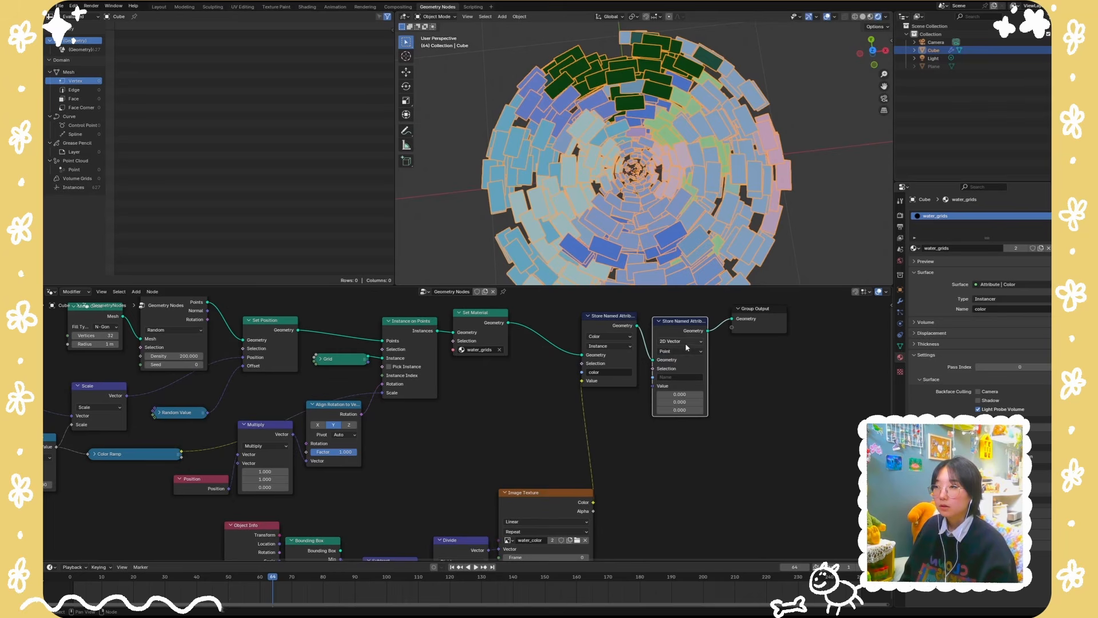
Step: Name the new stored attribute UVMap and connect the Grid's UV Map output to its Value
click(681, 377)
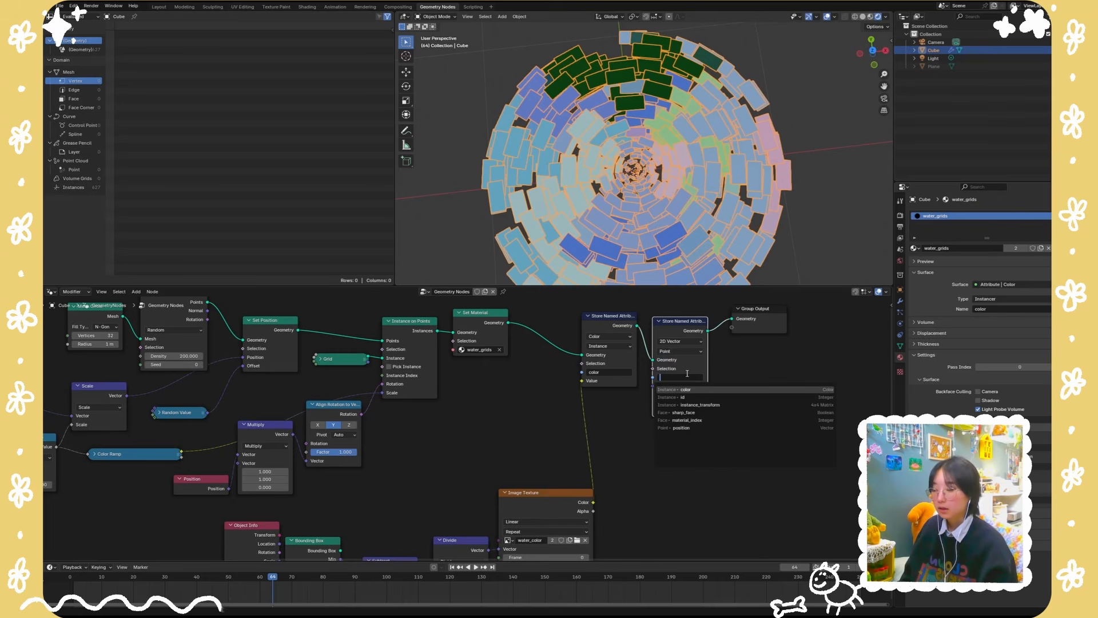
text(UVMap)
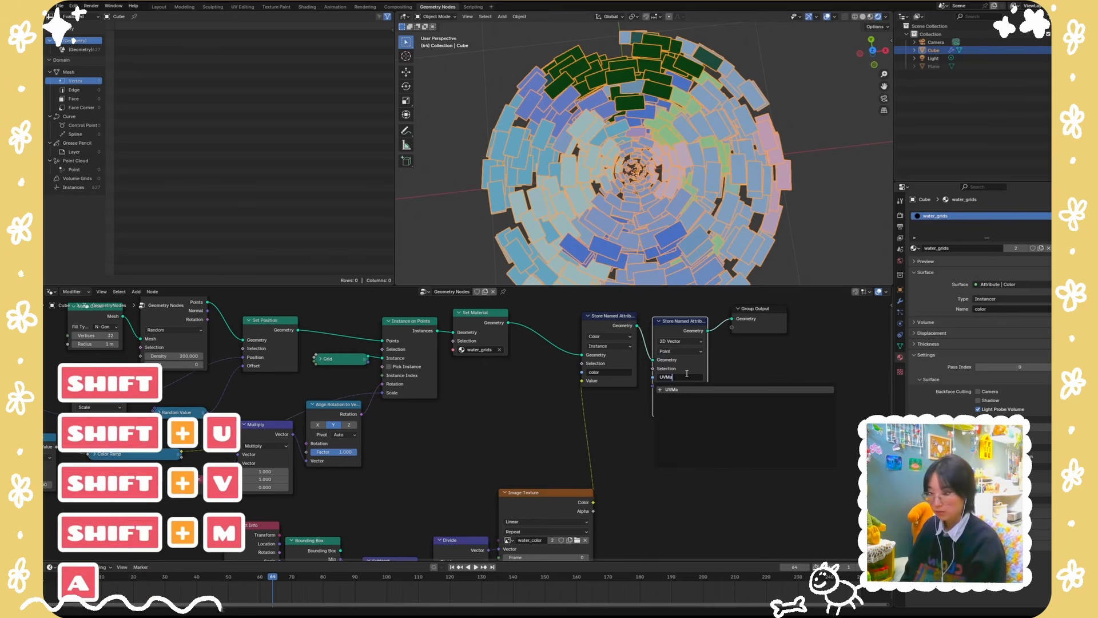
key(Return)
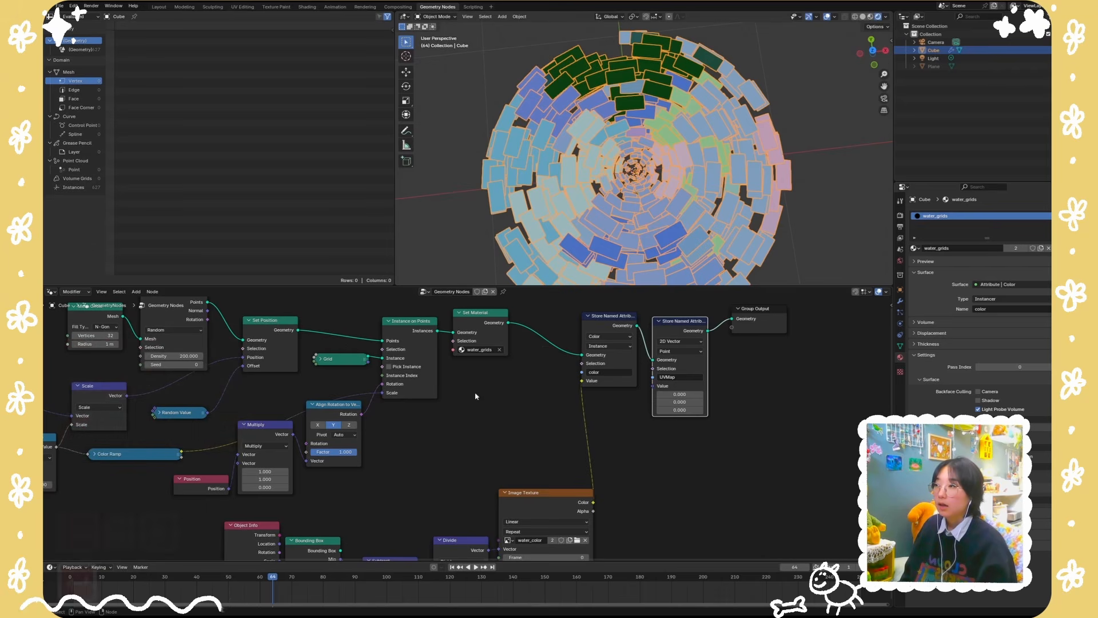
click(321, 360)
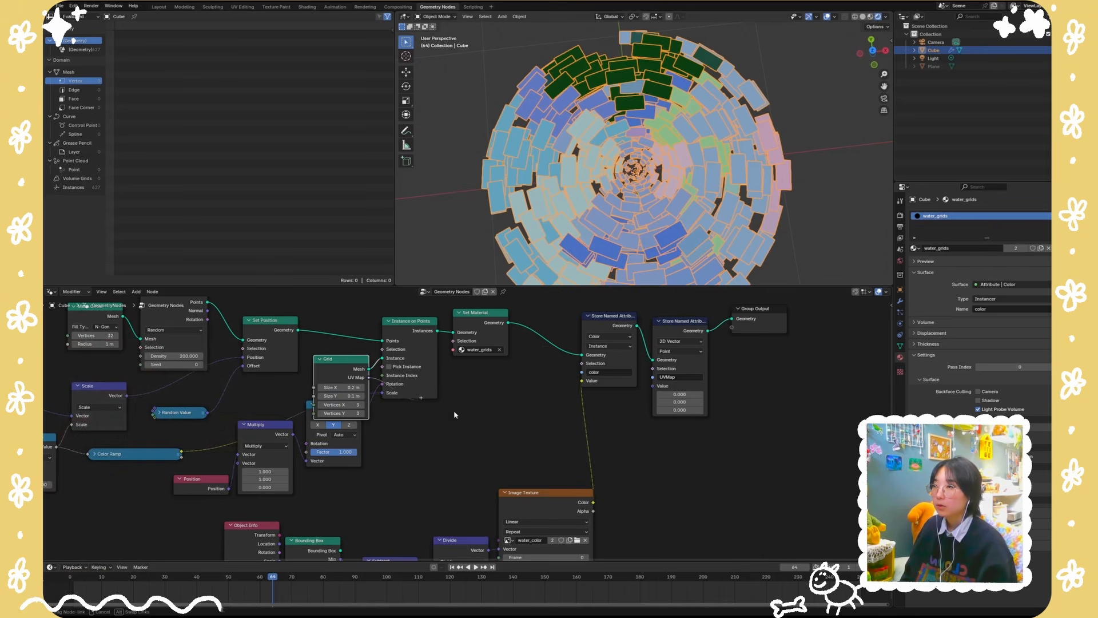
click(318, 359)
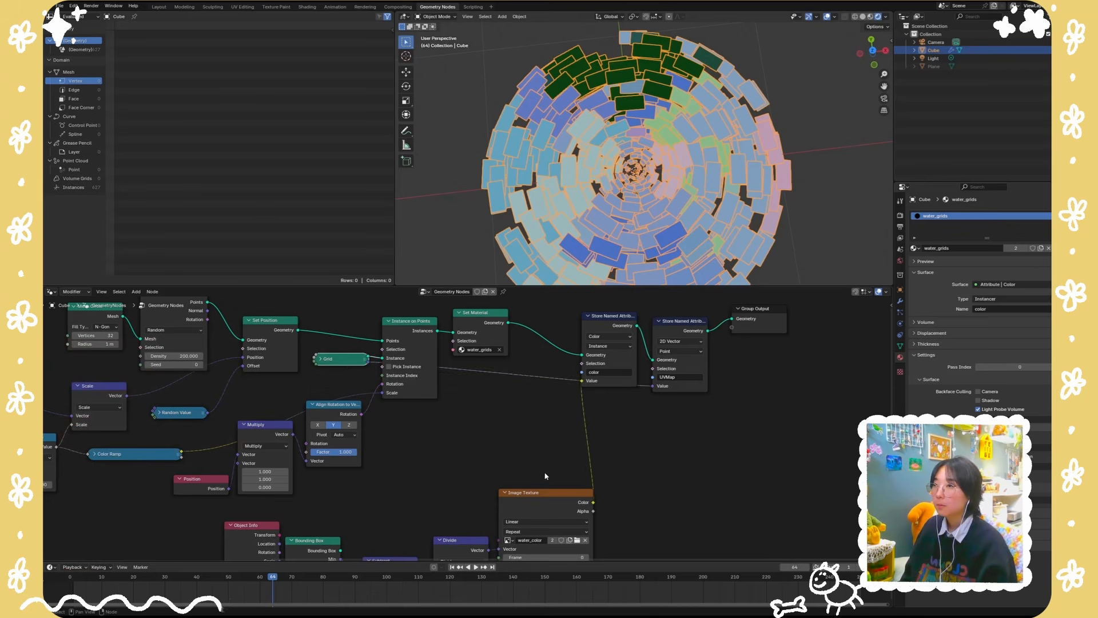
Step: In the Shading workspace, duplicate the water_grids material's Attribute node and place the copy below the original
click(314, 9)
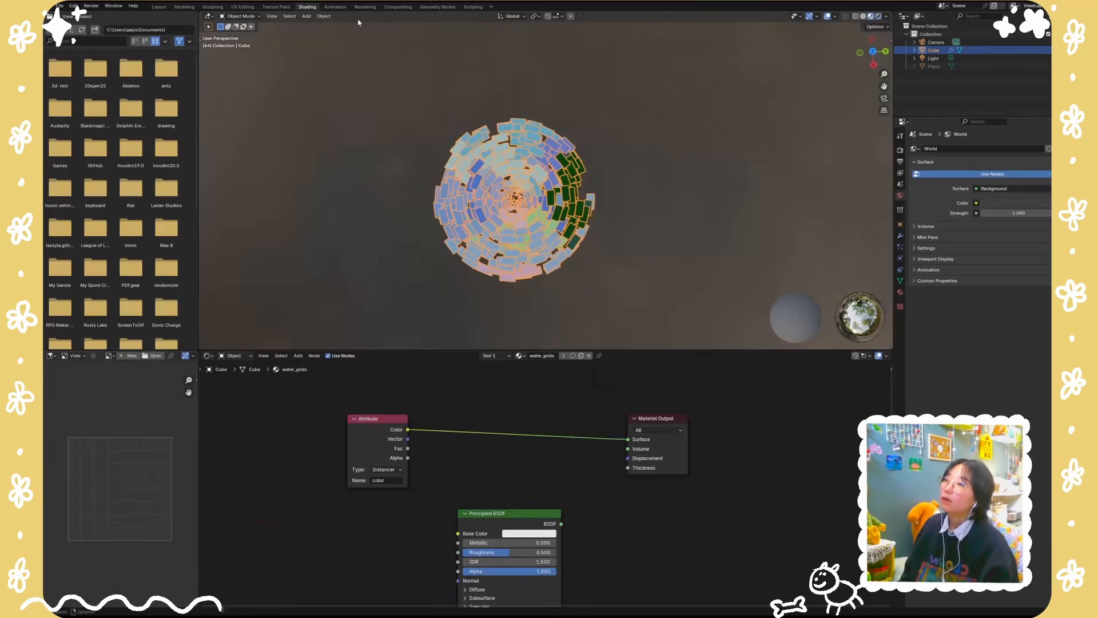
middle_drag(489, 464, 559, 434)
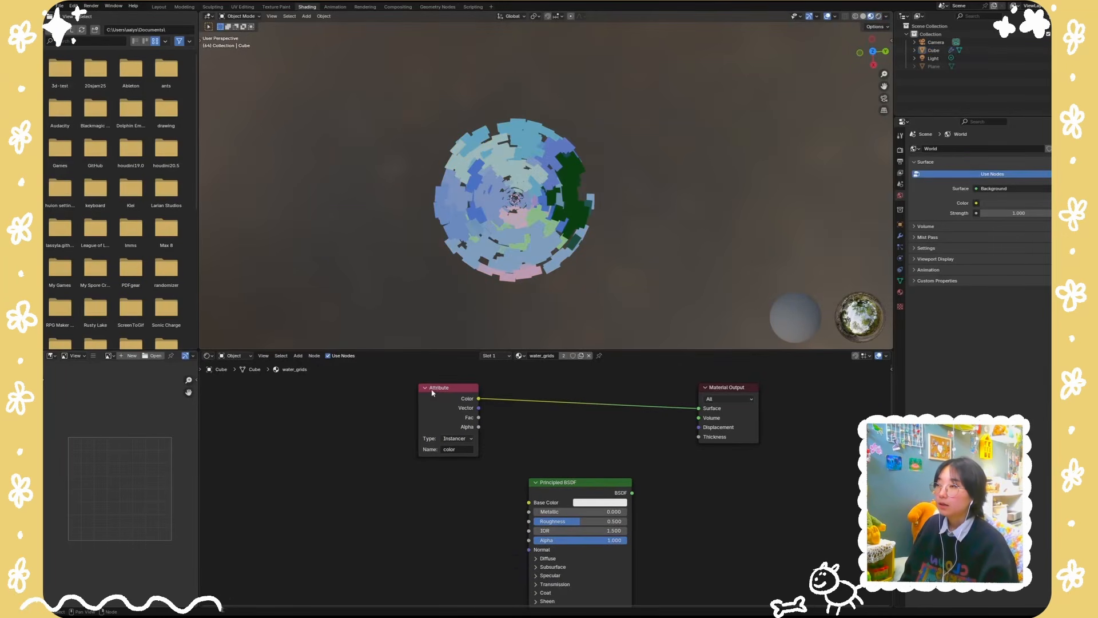
click(433, 393)
key(ctrl+c)
key(ctrl+v)
drag(379, 380, 367, 469)
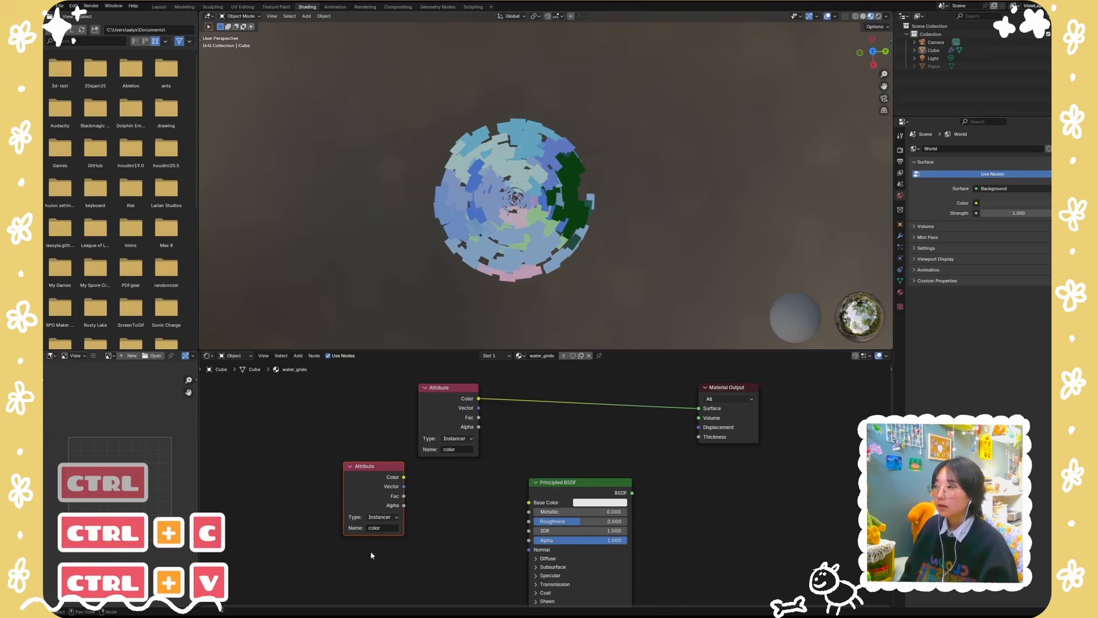
Step: Set the duplicated Attribute node to type Geometry with the name UVMap and preview it on the instances
click(382, 517)
text(UVMA)
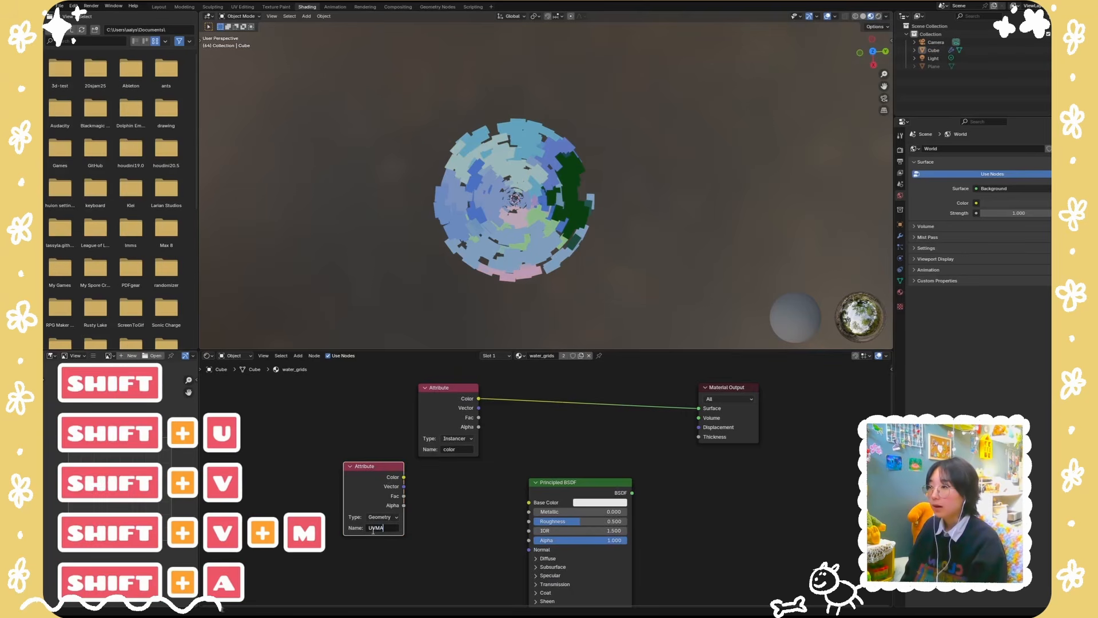
key(BackSpace)
text(ap)
key(Return)
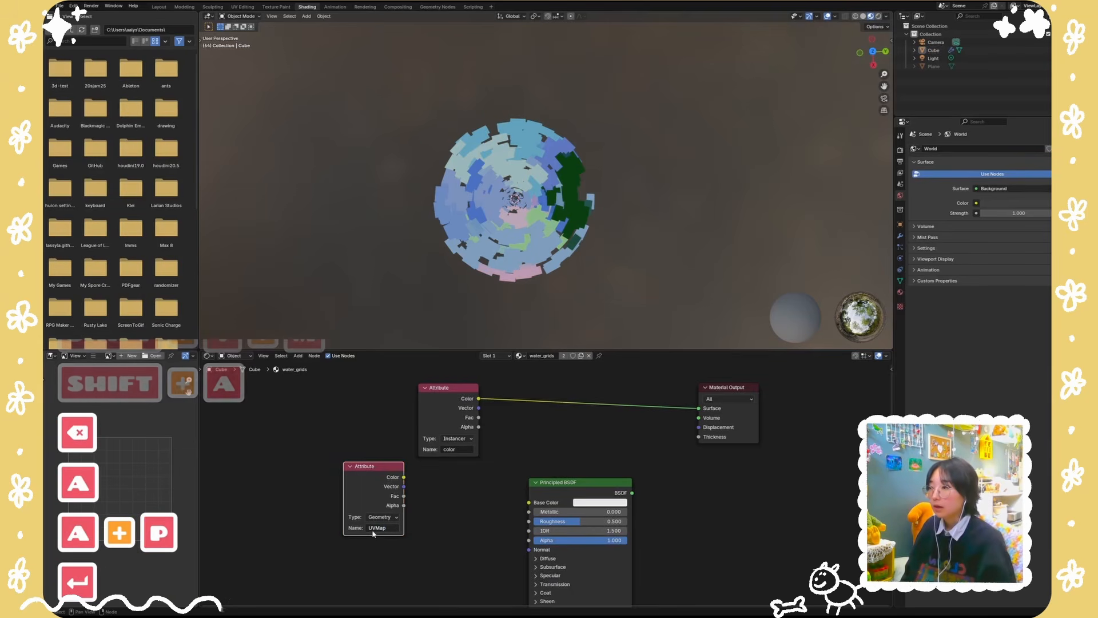
ctrl+shift+click(374, 497)
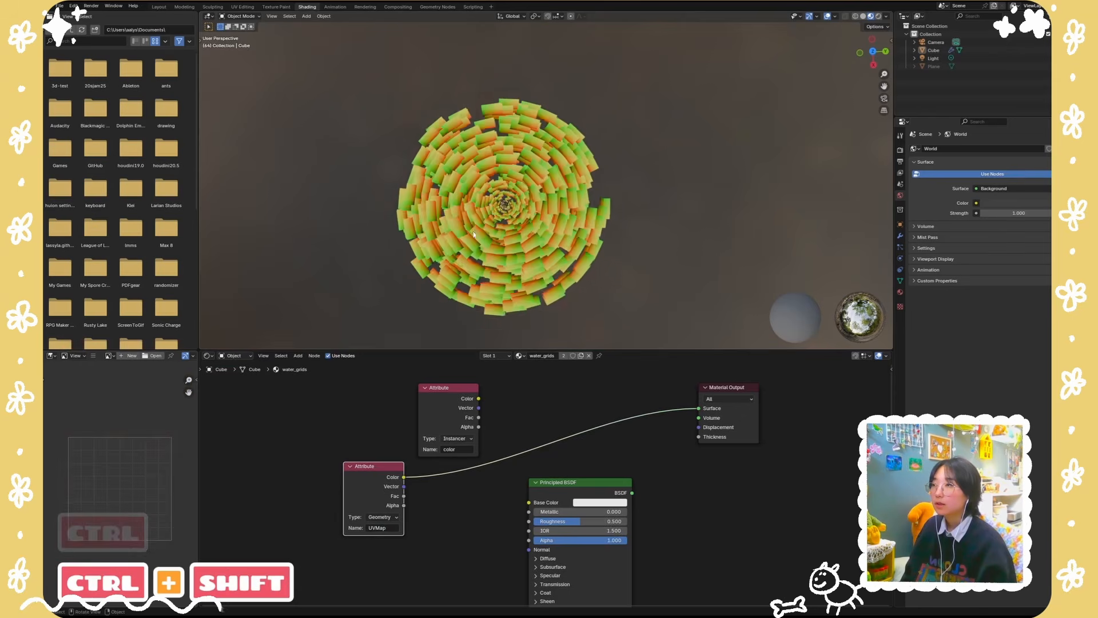
Step: Make room between the nodes, add a Separate XYZ node after the UVMap attribute and preview its X output
drag(467, 410, 453, 395)
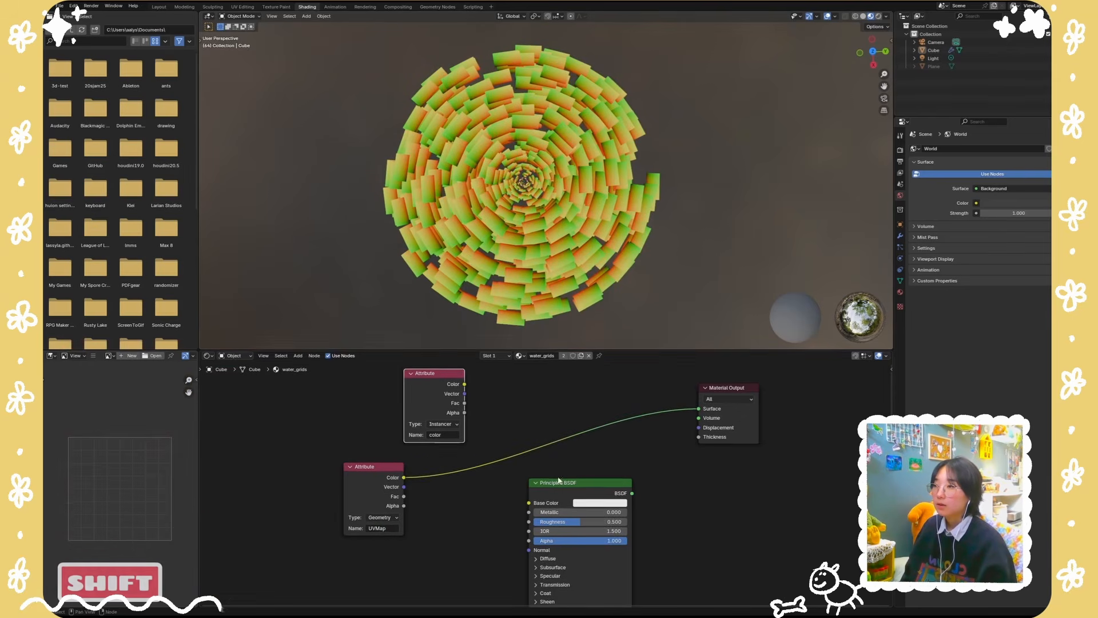
drag(572, 484, 539, 571)
drag(479, 490, 479, 492)
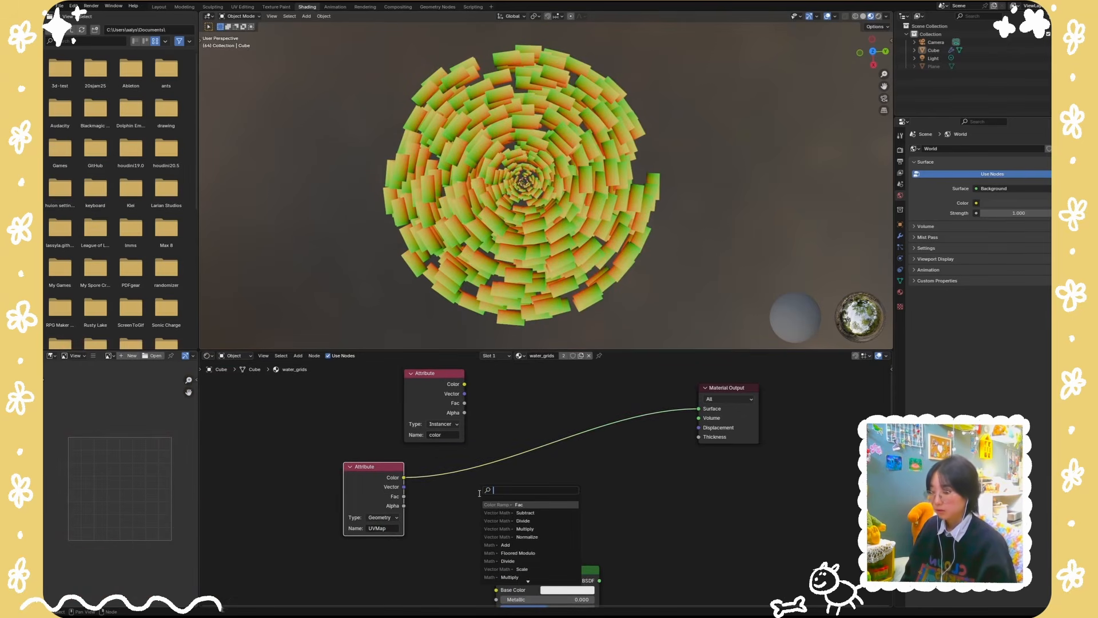
text(separate)
key(Return)
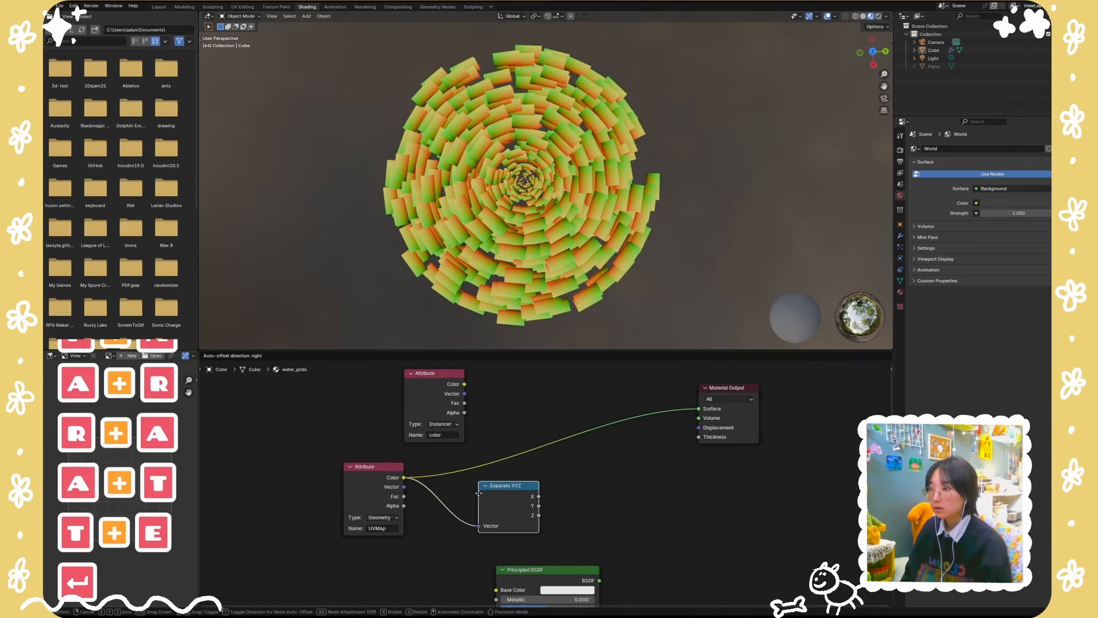
click(426, 497)
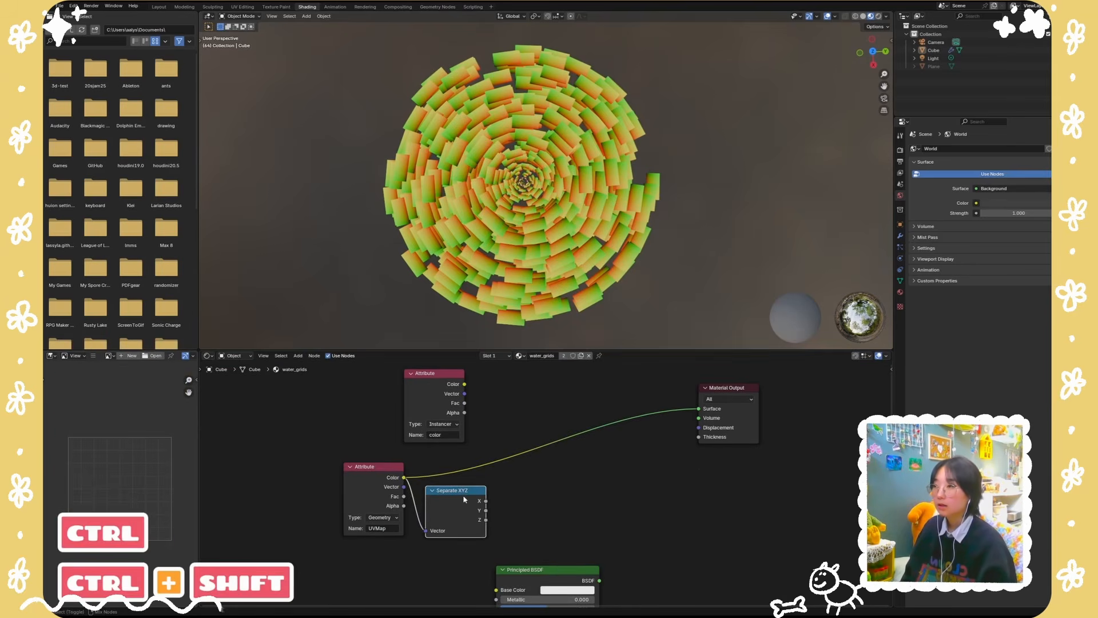
ctrl+shift+click(463, 495)
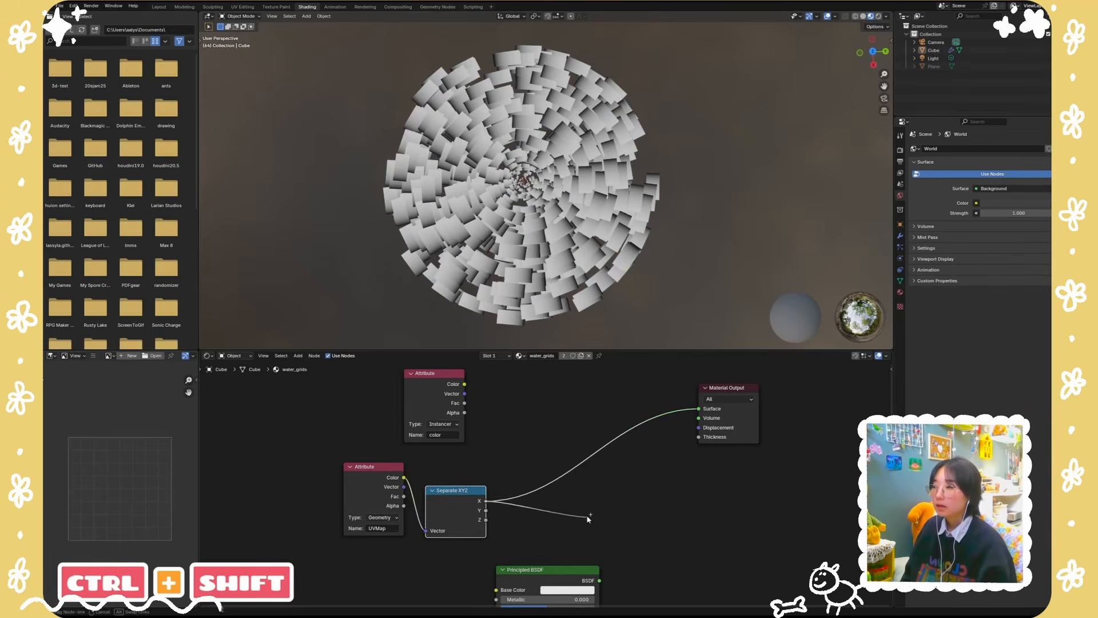
Step: Insert a Color Ramp between the Separate XYZ node's X output and the Material Output surface
drag(588, 517, 529, 510)
text(color)
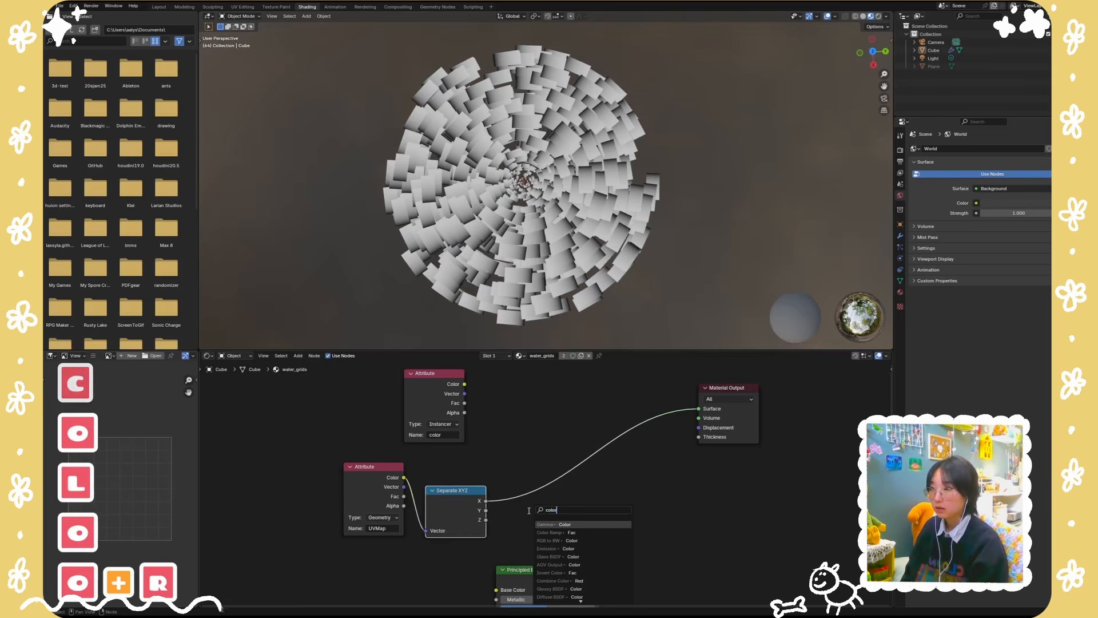
text(ramp)
key(Return)
click(515, 488)
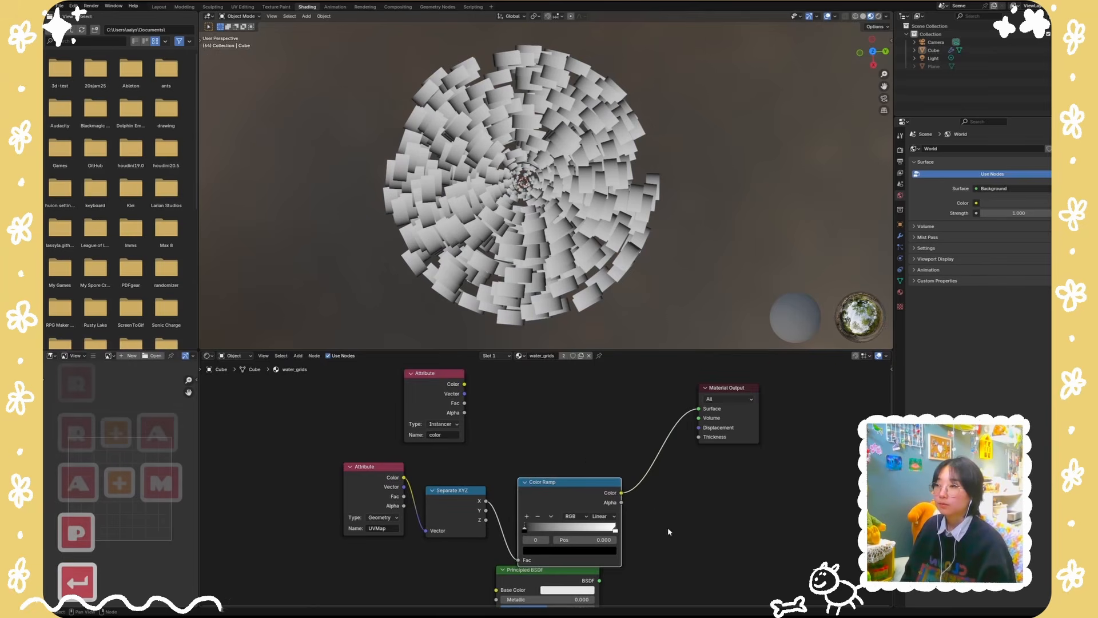
middle_drag(692, 533, 700, 504)
scroll(543, 504, up, 2)
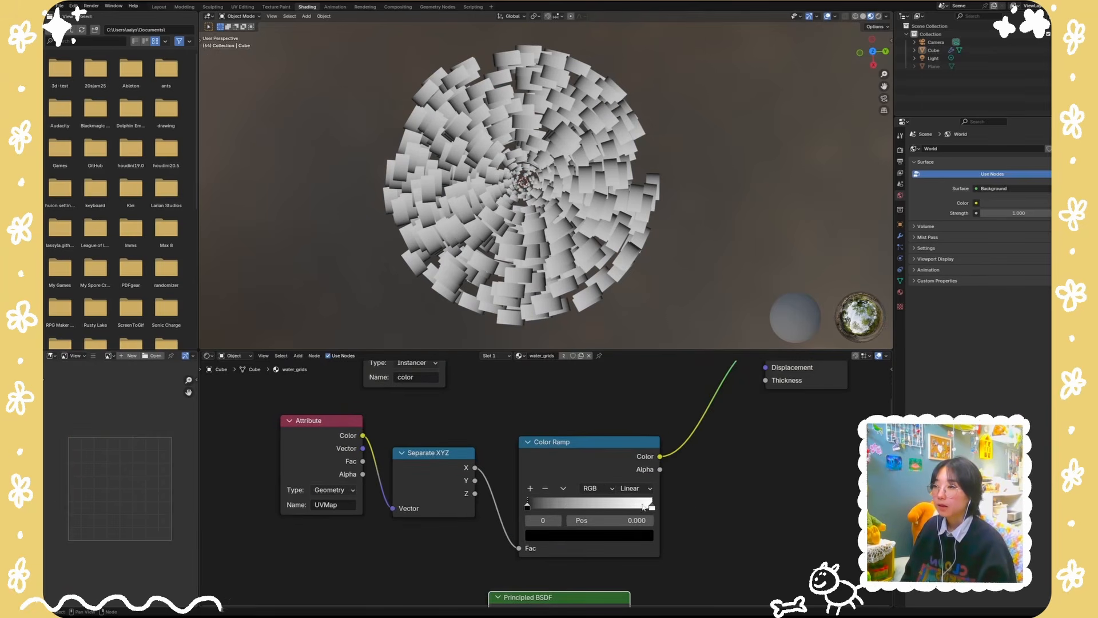
Step: Add stops to the Color Ramp so both ends are black and two white stops sit inside them, the latter at 0.843
mouse_move(652, 503)
mouse_down()
mouse_move(548, 504)
mouse_move(652, 505)
mouse_up()
click(530, 489)
click(623, 535)
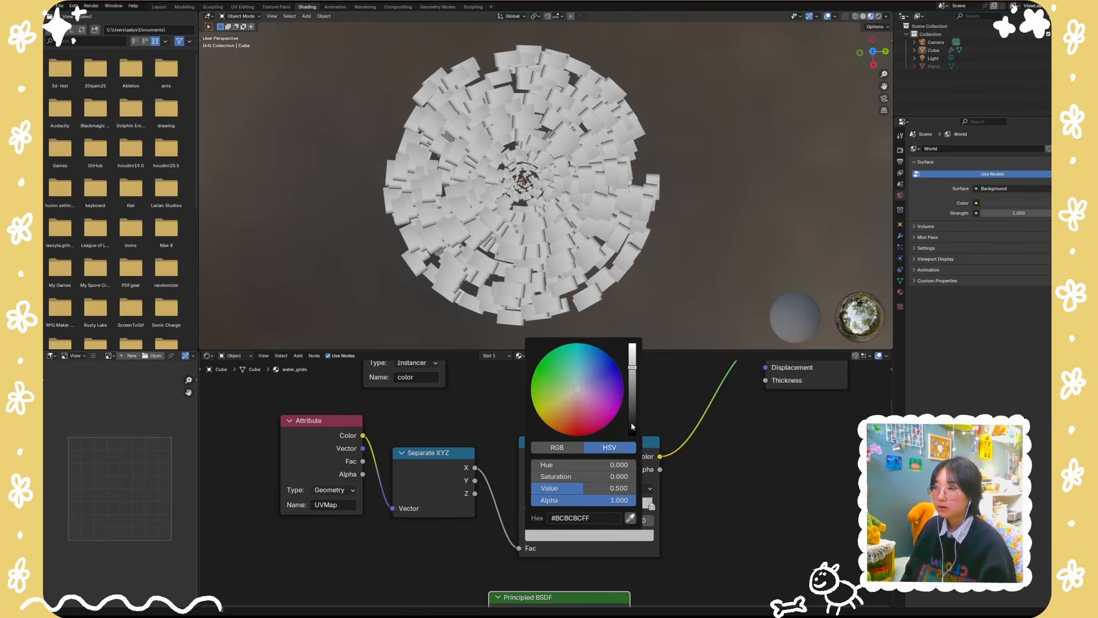
drag(632, 426, 633, 440)
click(530, 489)
drag(601, 506, 639, 506)
click(629, 535)
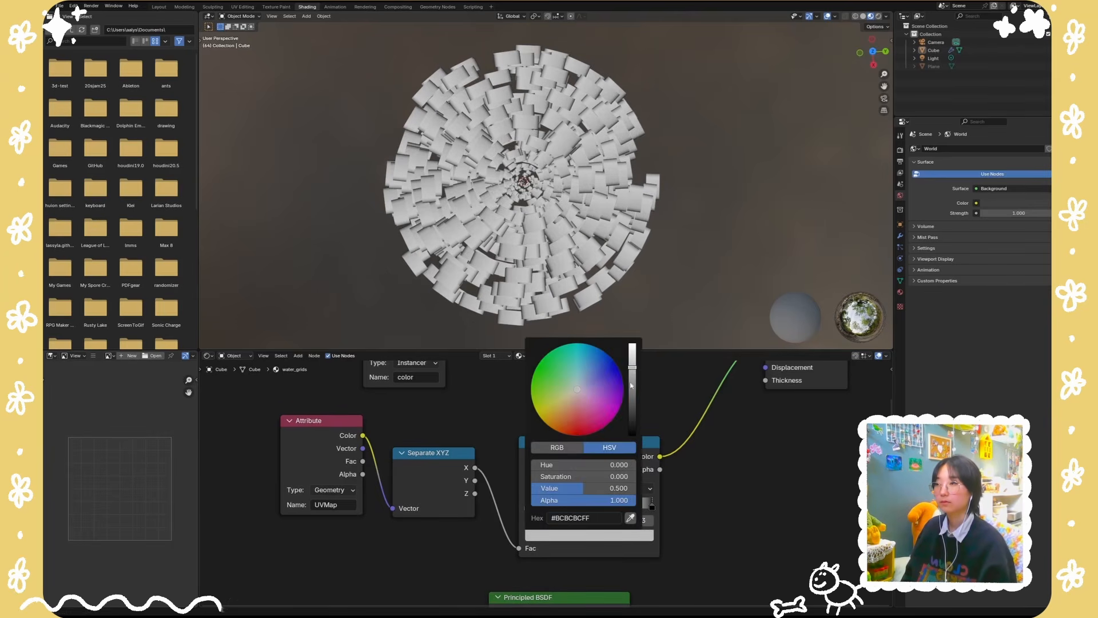
drag(631, 386, 632, 343)
Step: Add an Emission shader fed by the Color output of the instancer color Attribute node
scroll(744, 440, down, 2)
middle_drag(765, 444, 623, 537)
drag(347, 420, 444, 417)
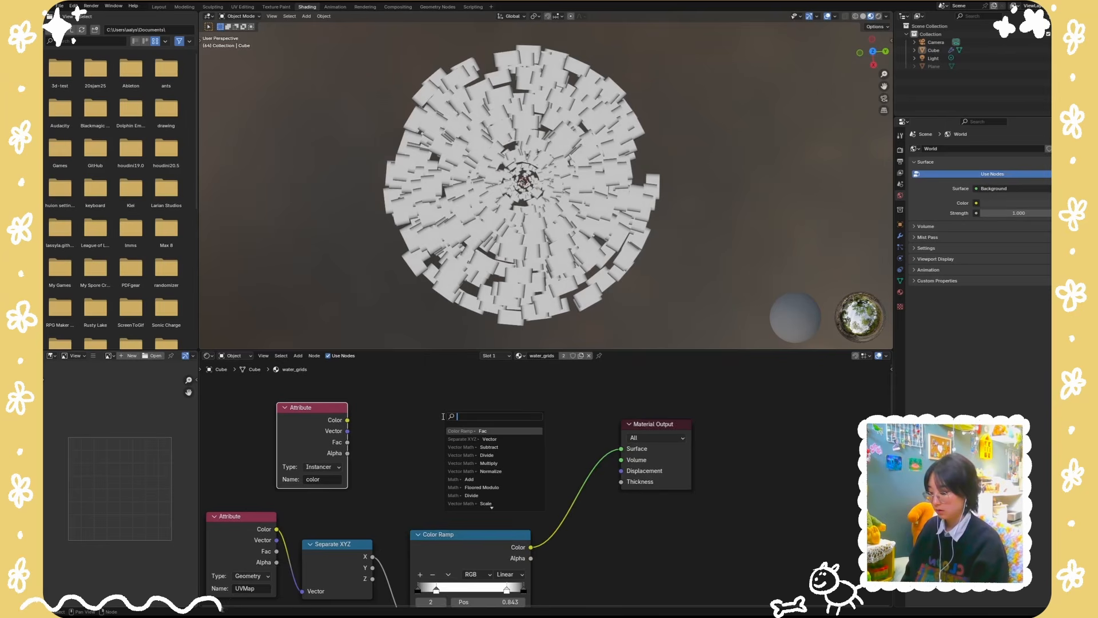
text(emissive)
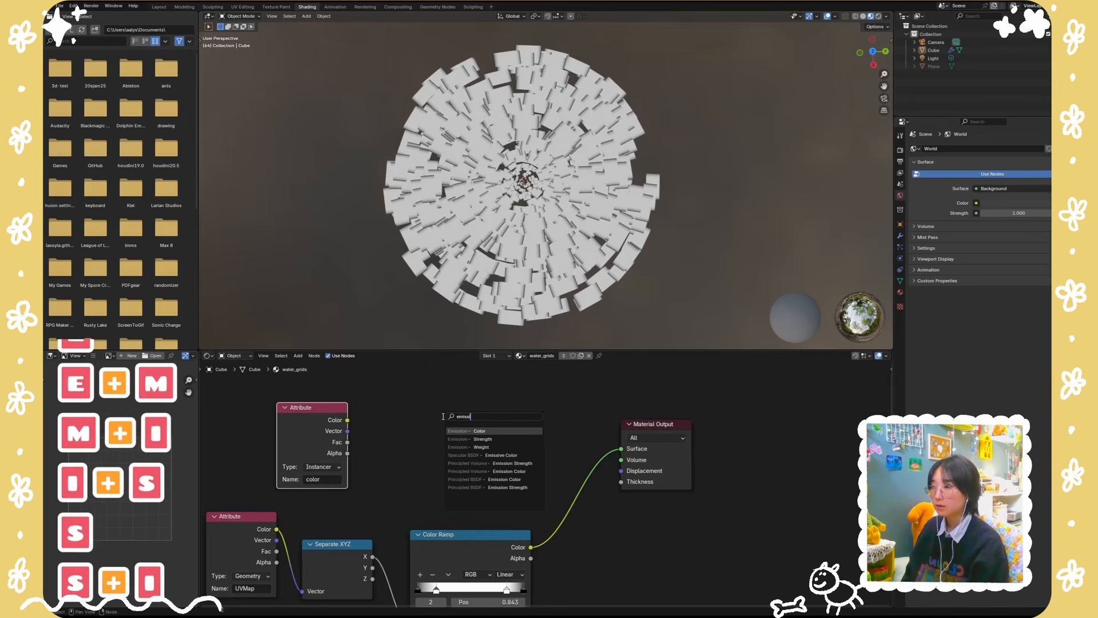
key(BackSpace)
key(BackSpace)
key(BackSpace)
key(Return)
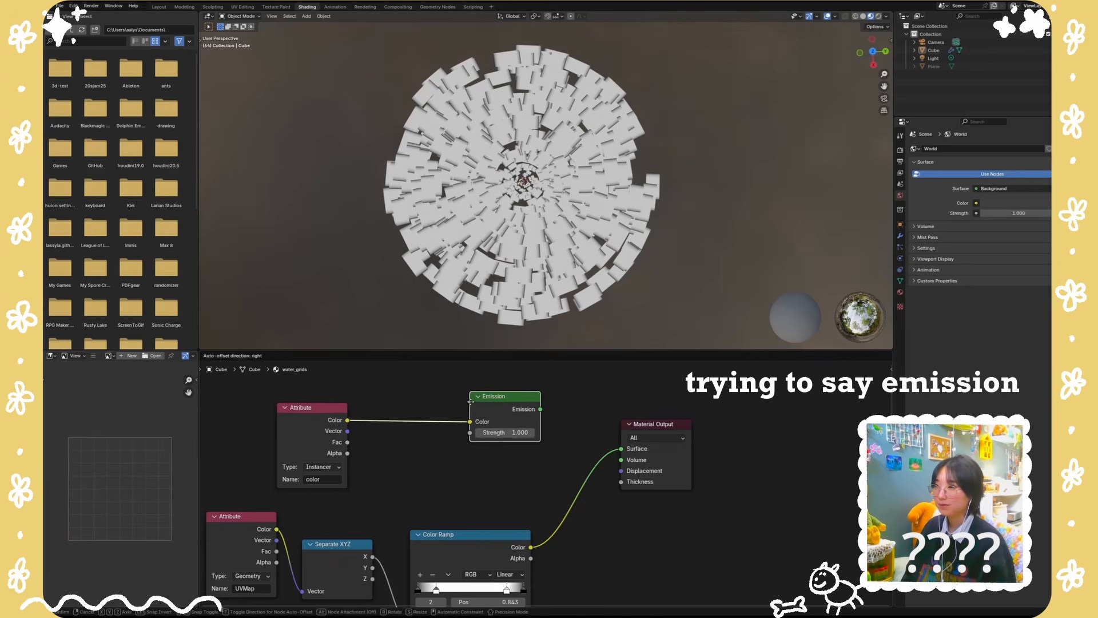
click(488, 401)
Step: Make room before the Material Output and add a Mix Shader connected to the Emission output
drag(653, 424, 723, 421)
drag(559, 408, 594, 424)
text(mix)
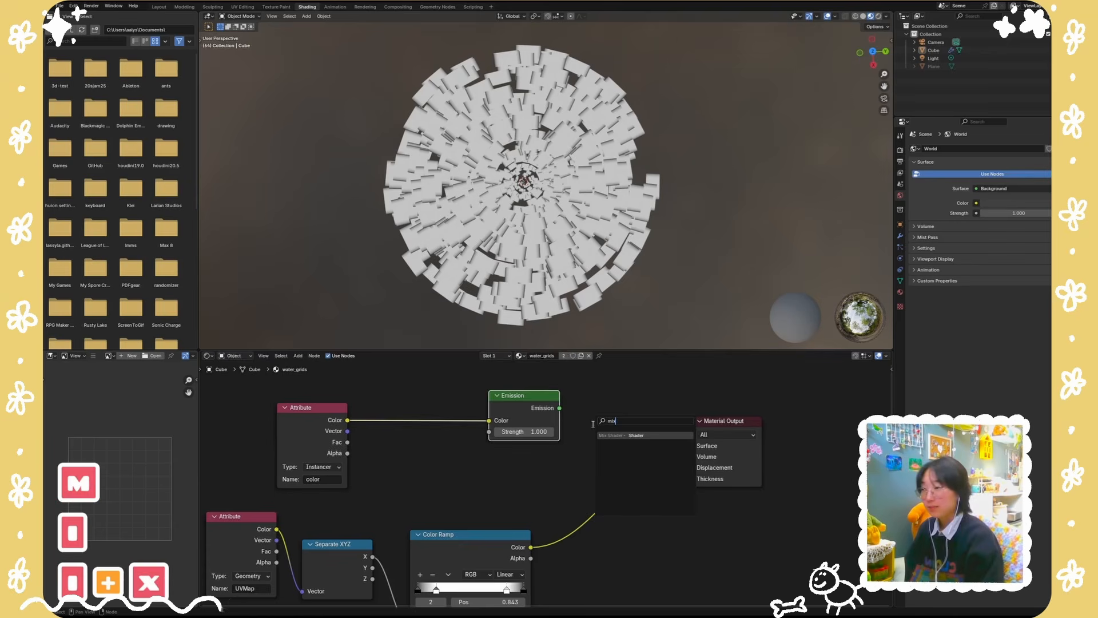
key(Return)
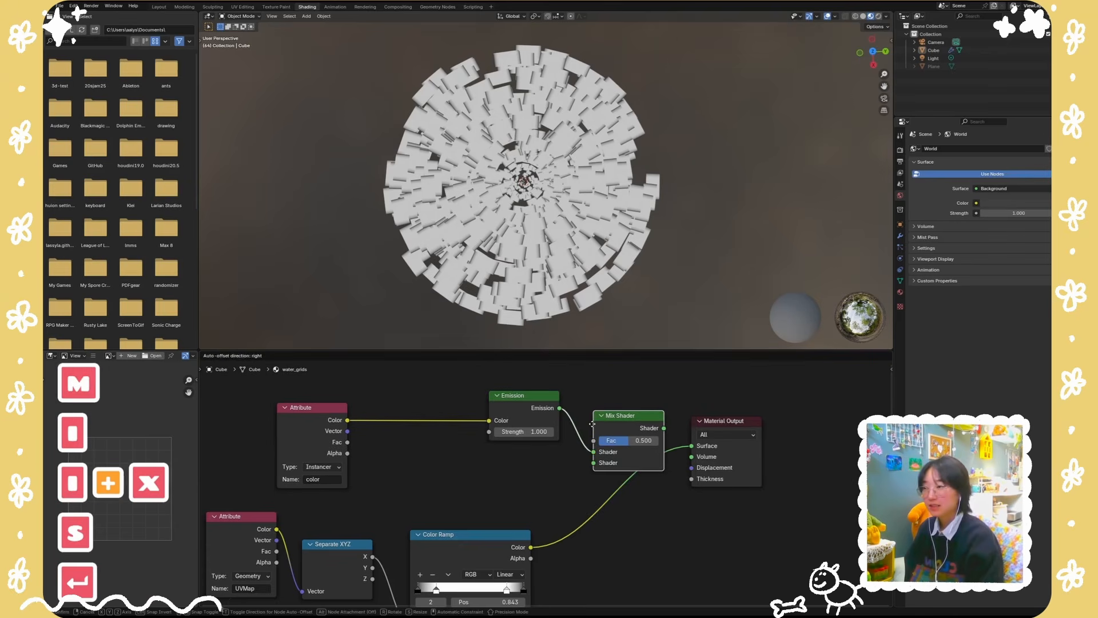
click(599, 397)
Step: Add a Transparent BSDF below the Emission node and connect it to the Mix Shader's free shader input
key(shift+a)
click(413, 490)
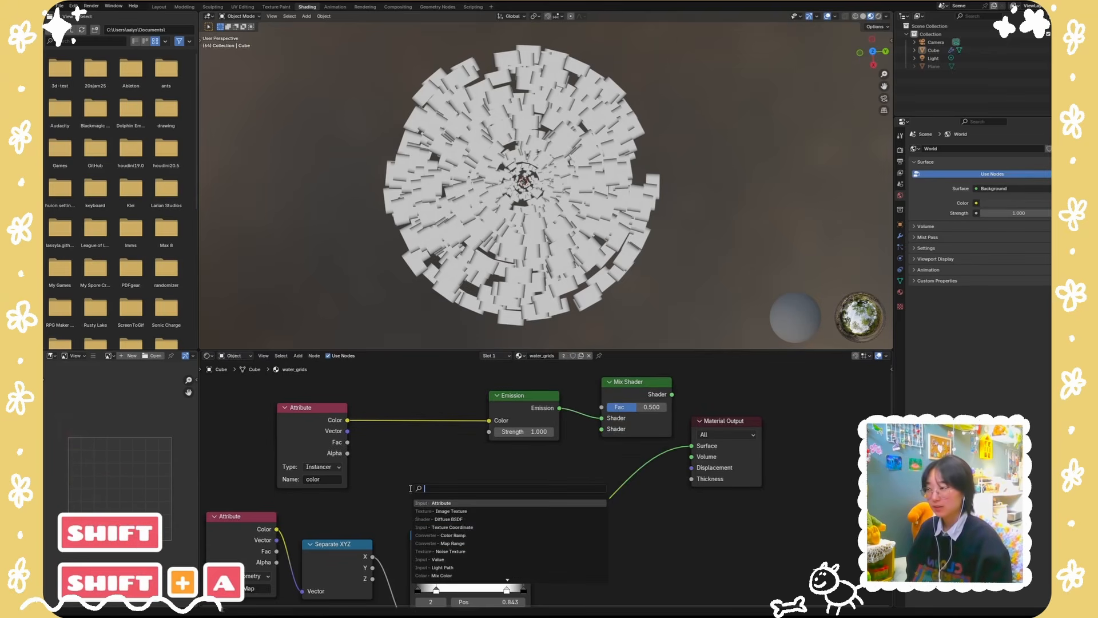
text(trans)
key(Down)
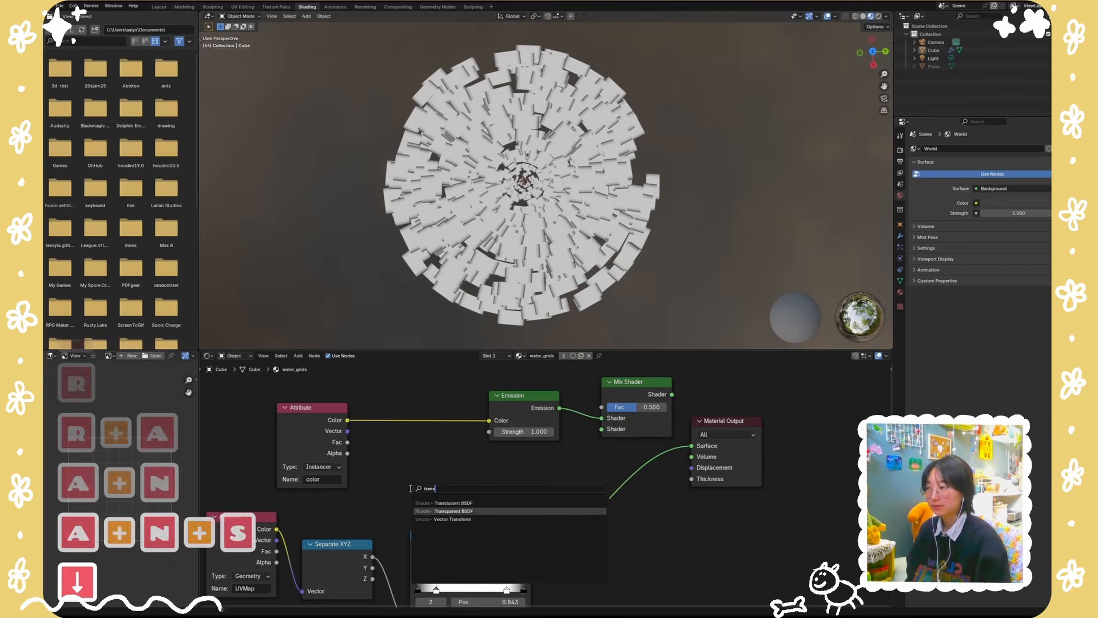
key(Return)
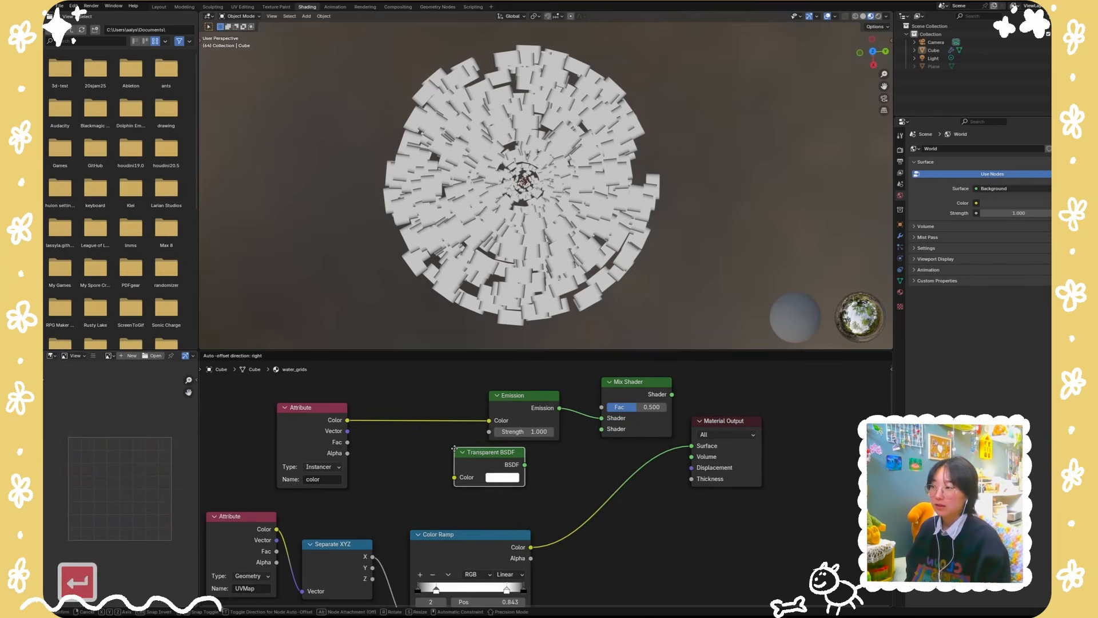
click(532, 469)
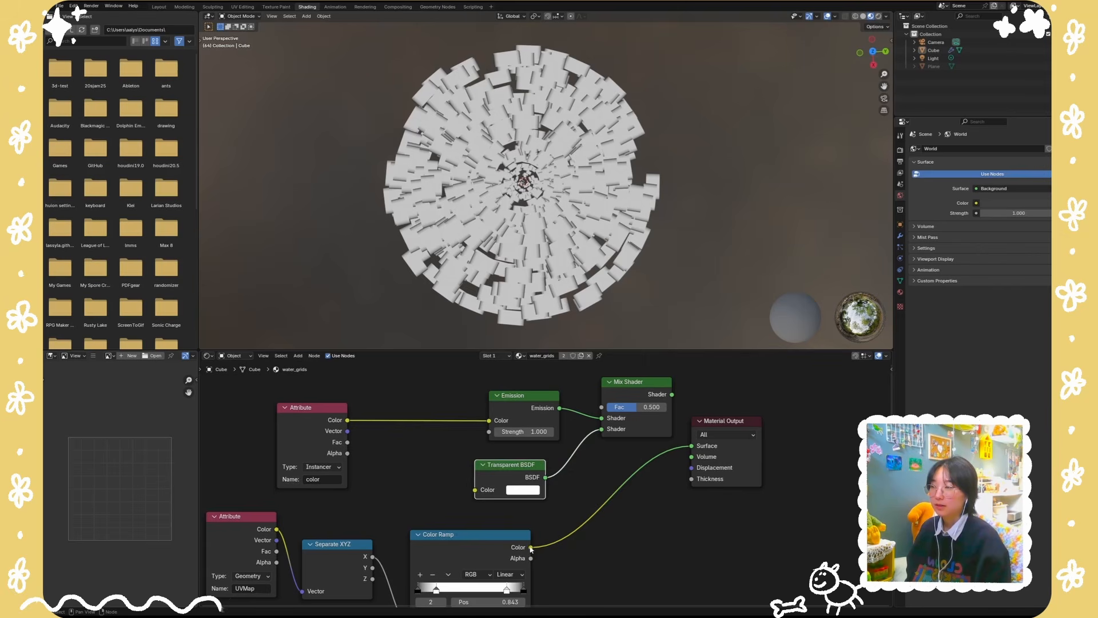
Step: Swap the Mix Shader's two shader inputs, use the Color Ramp's color as its Fac, and connect the mix to the Material Output surface
mouse_move(602, 429)
mouse_down()
mouse_move(601, 419)
mouse_move(602, 432)
mouse_up()
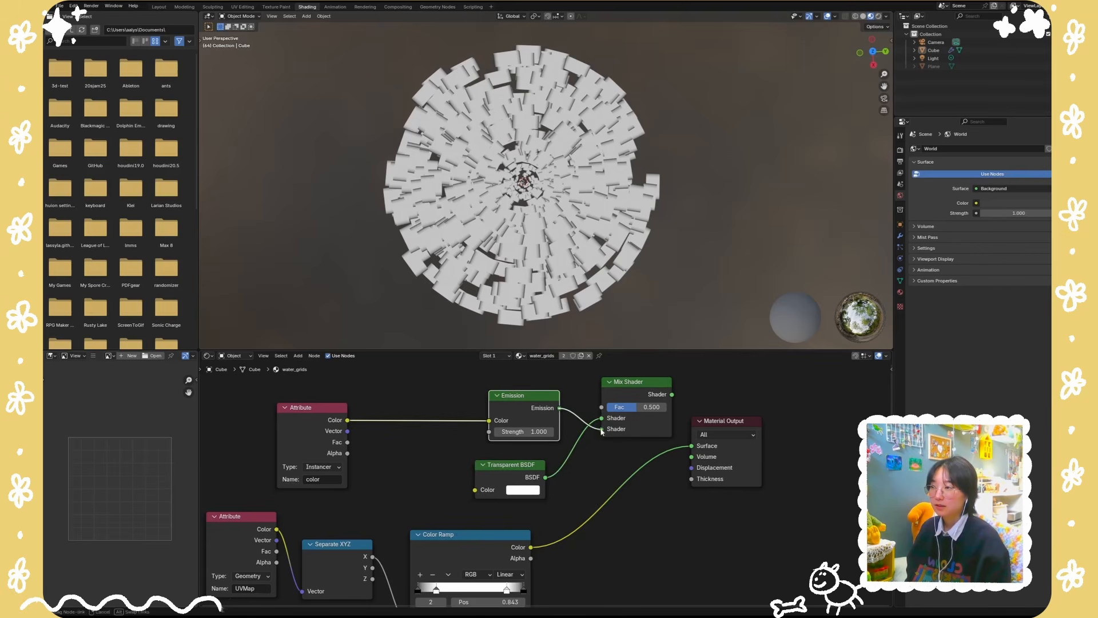
drag(531, 547, 534, 548)
drag(608, 416, 604, 409)
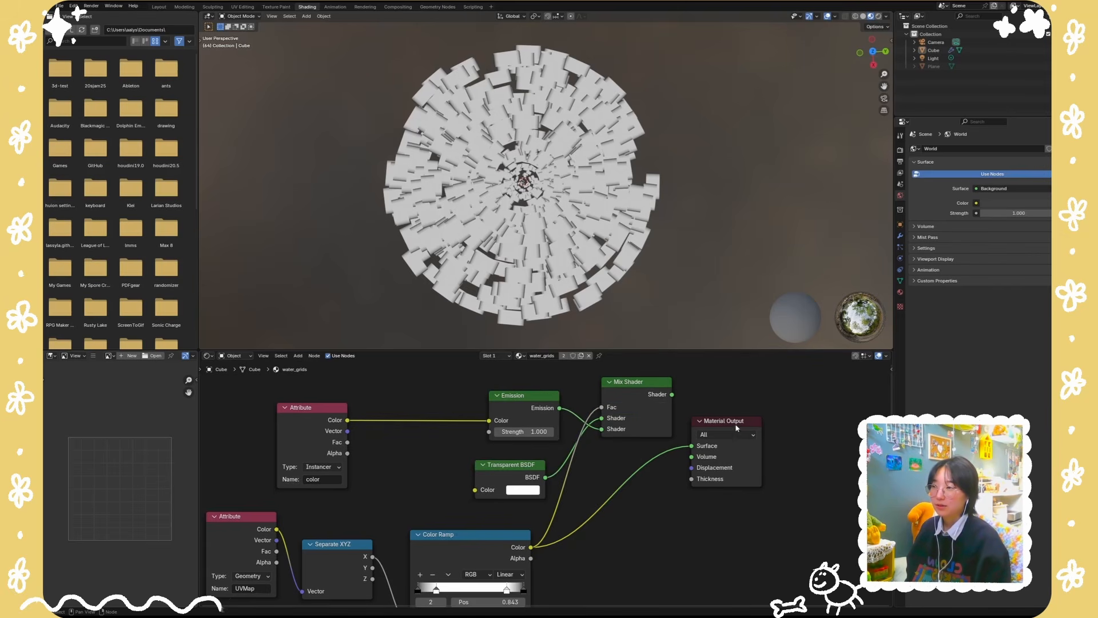
drag(689, 431, 754, 381)
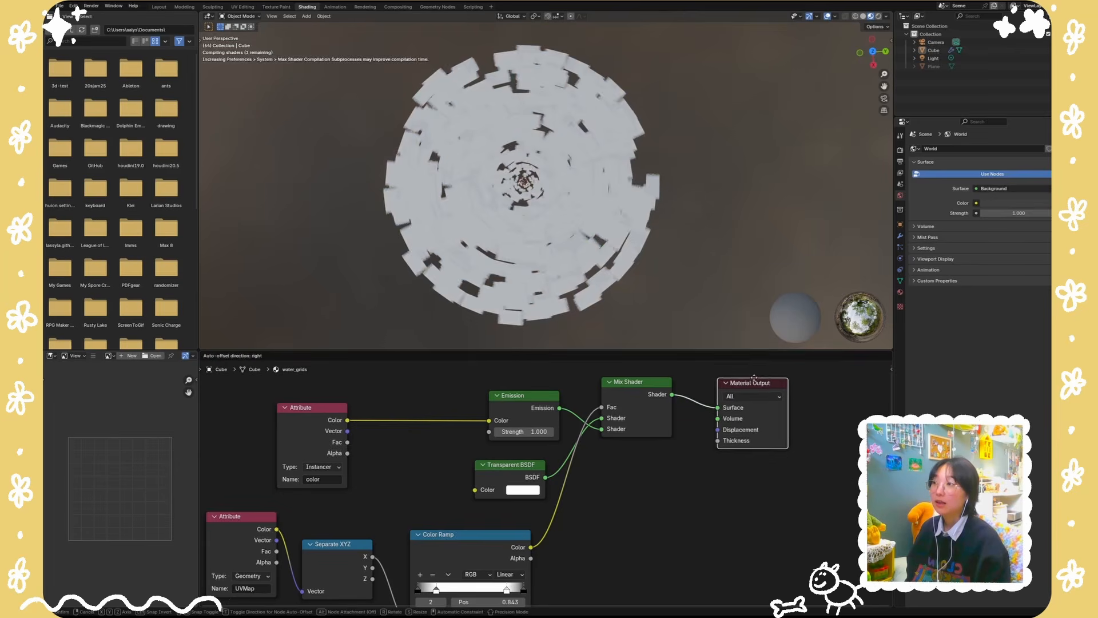
Step: Duplicate the Color Ramp below the original and feed the copy from the Separate XYZ node's Y output
scroll(578, 95, up, 5)
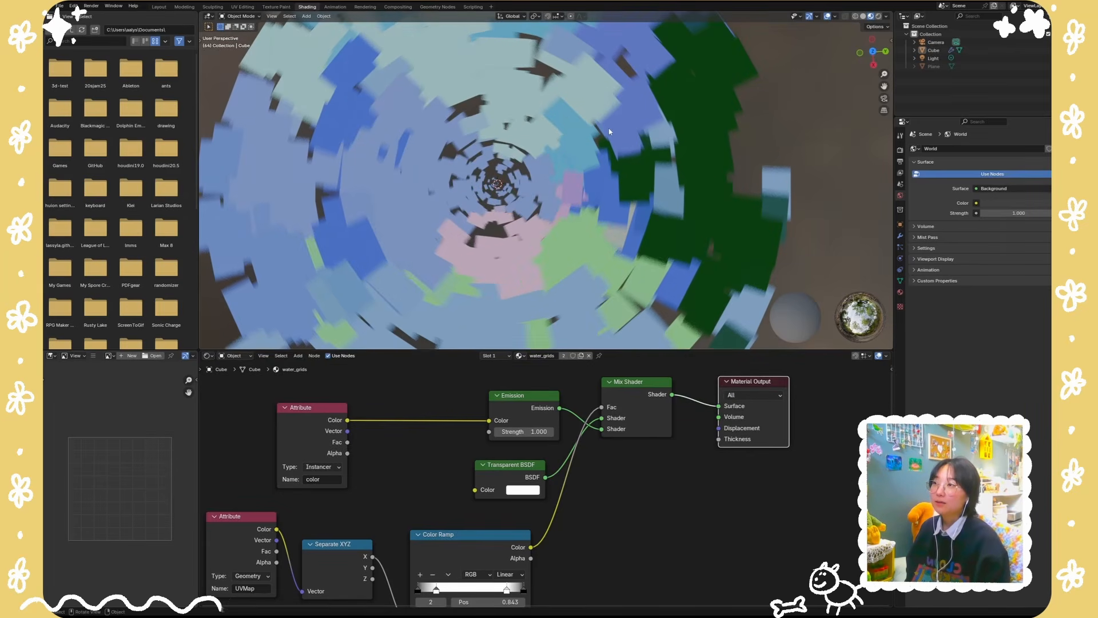
scroll(556, 492, down, 2)
drag(415, 465, 503, 459)
key(ctrl+c)
key(ctrl+v)
click(508, 533)
drag(508, 531, 504, 535)
click(578, 518)
drag(427, 493, 464, 589)
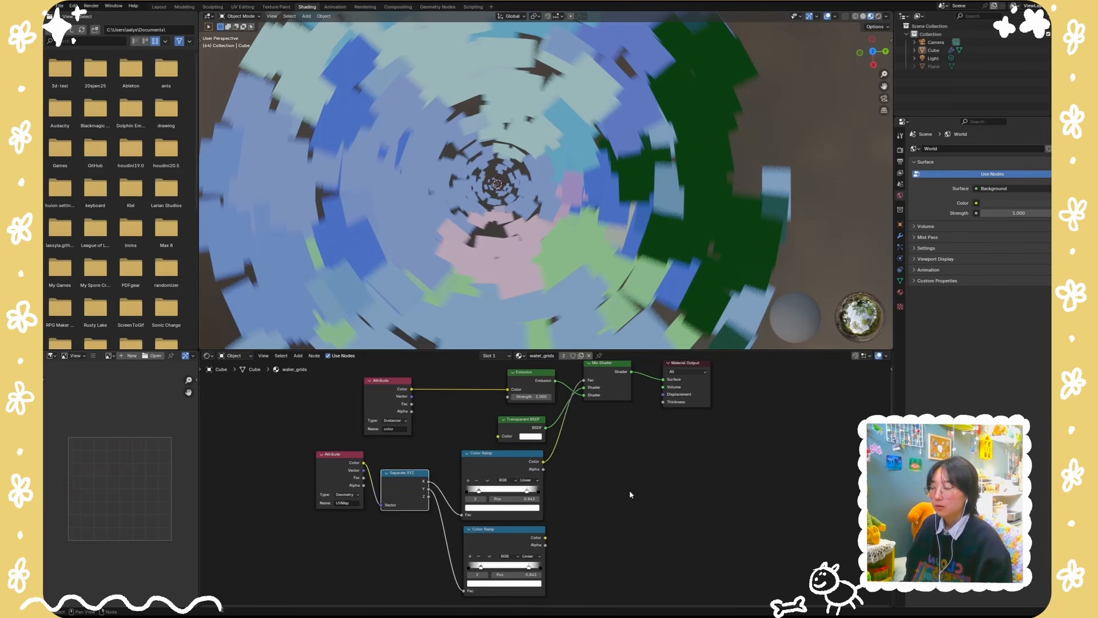
Step: Combine both Color Ramps' colors in a Multiply vector math node and connect its result to the Mix Shader's Fac
click(541, 534)
key(shift+a)
text(mu)
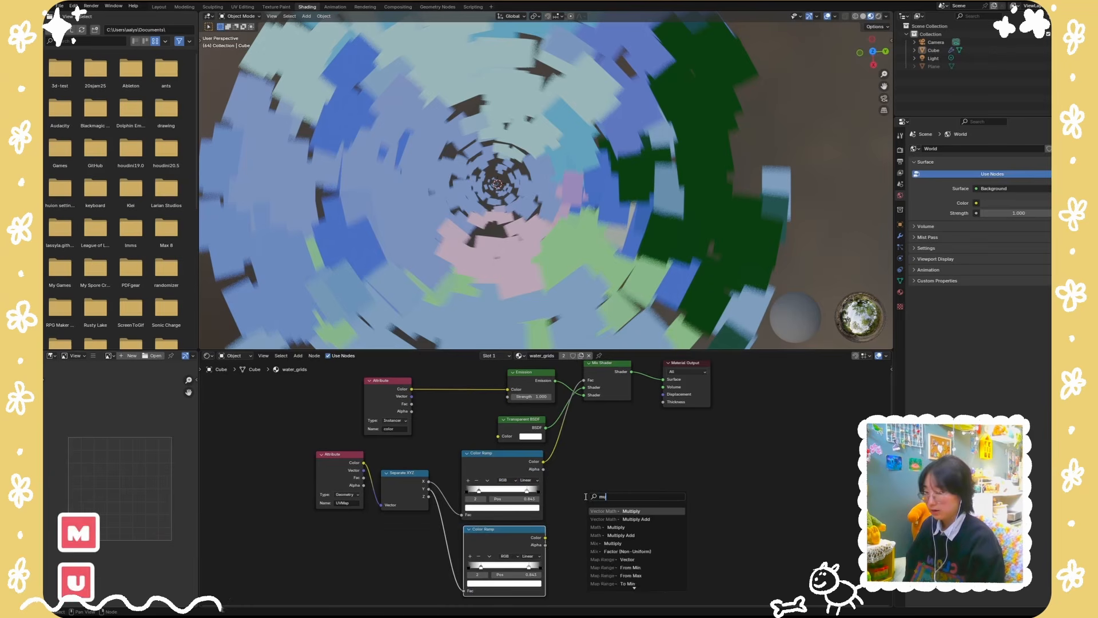
text(lt)
key(Return)
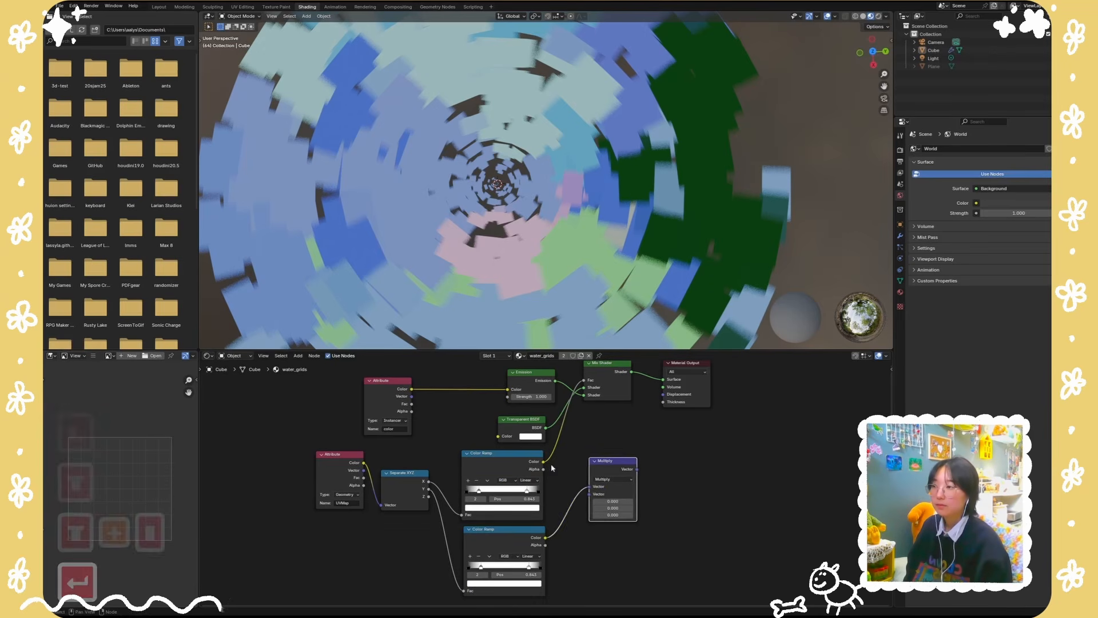
drag(543, 461, 680, 428)
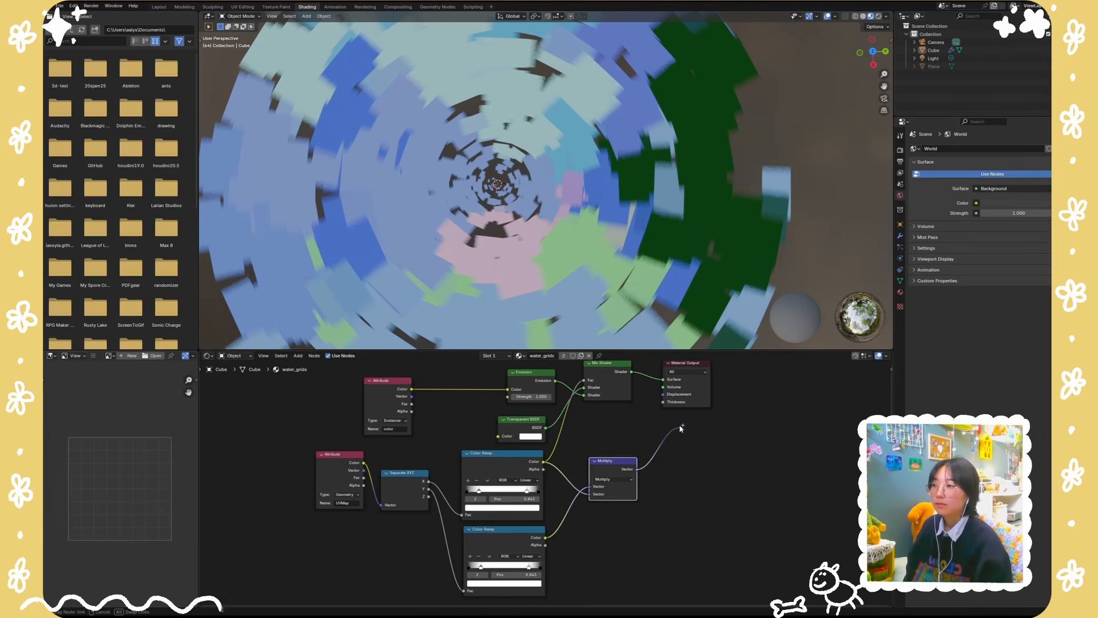
drag(584, 385, 583, 380)
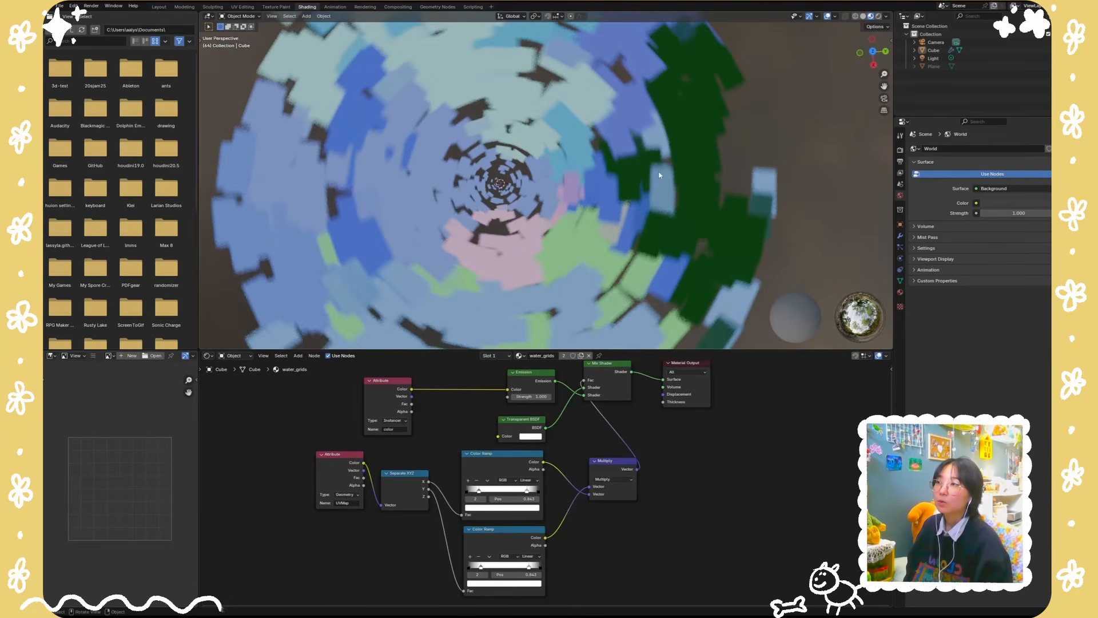
Step: Play back the water animation and compare it with the animation in the open blueberry file
key(space)
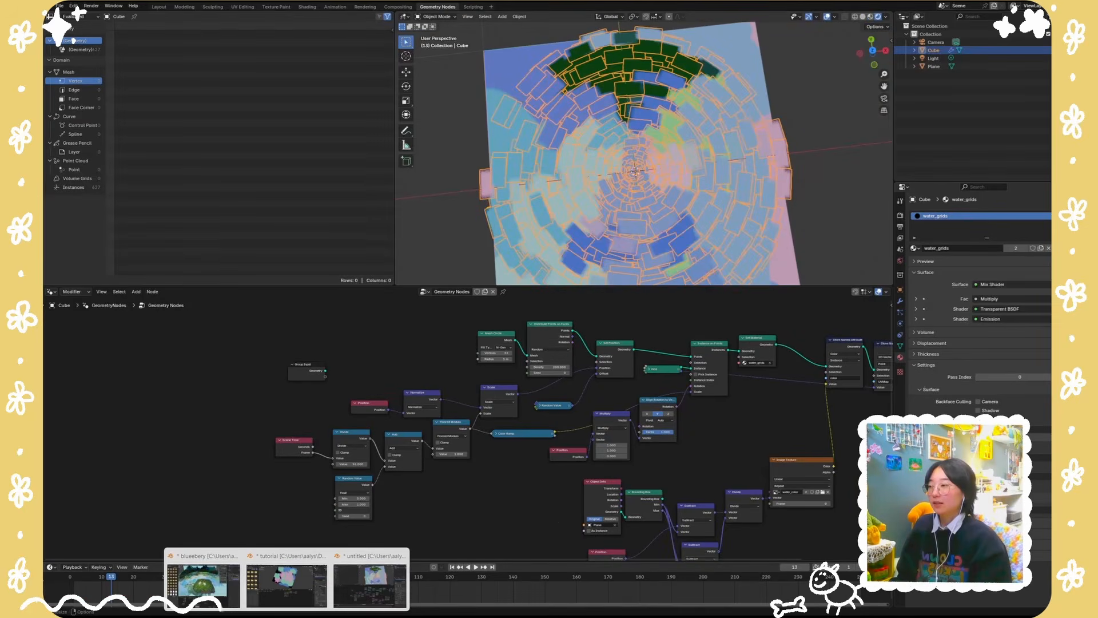
click(220, 574)
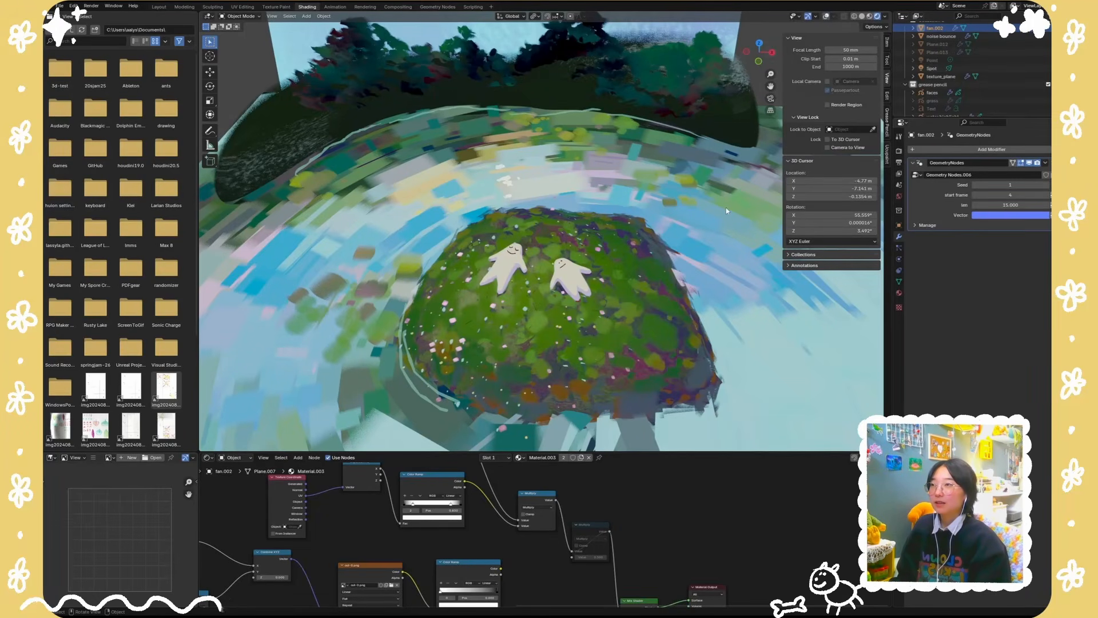
key(space)
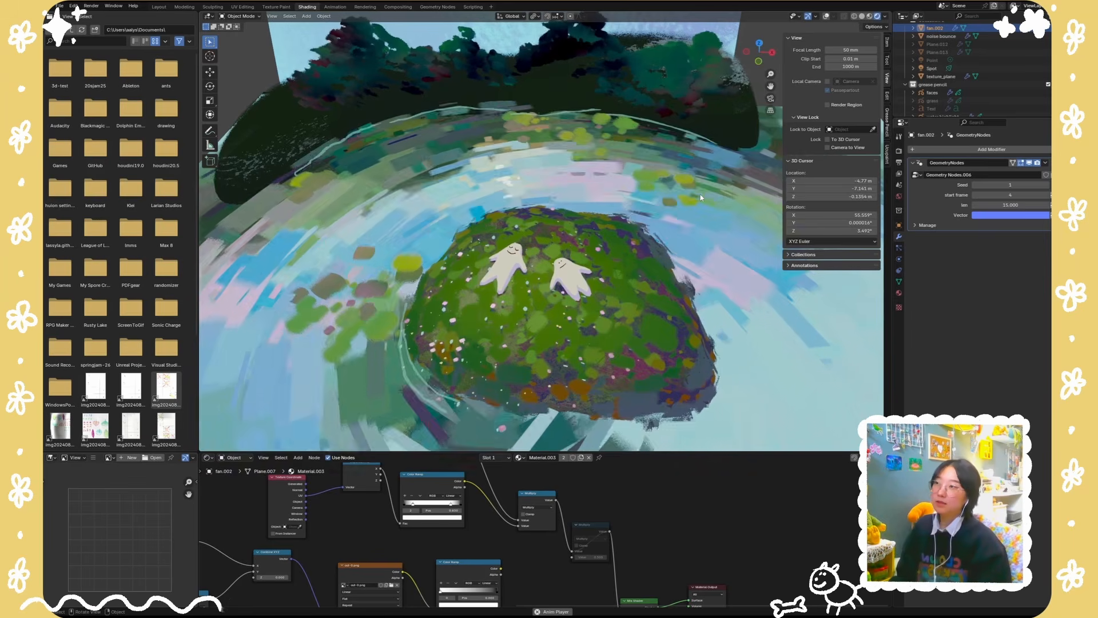
key(space)
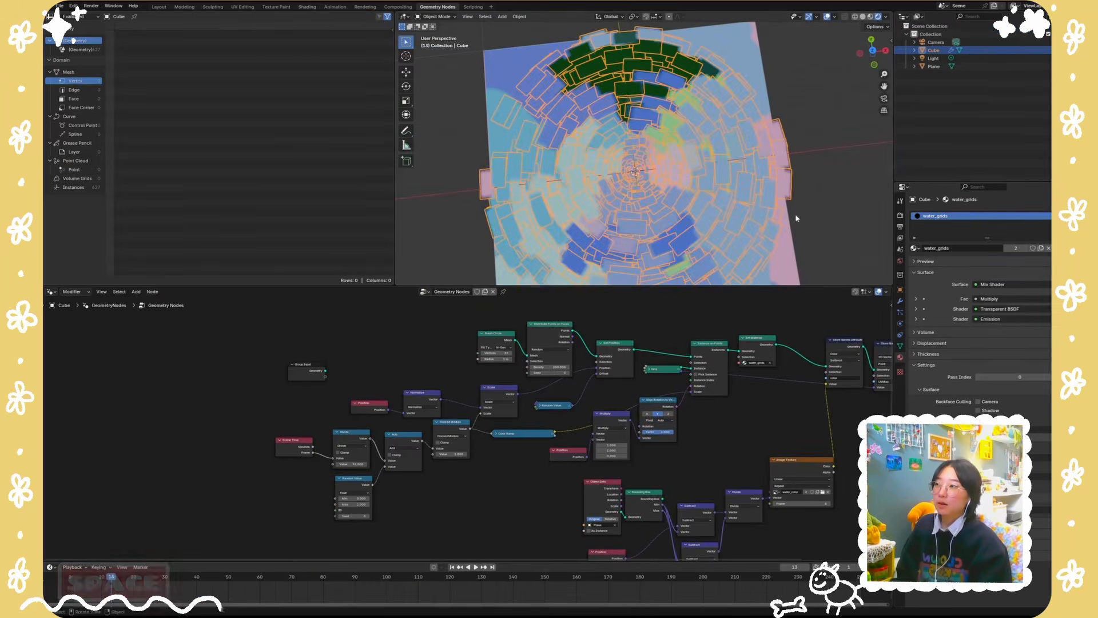
Step: In the geometry node tree, insert a Divide math node after the Scene Time's Frame output and set its divisor to 4
drag(268, 425, 306, 478)
middle_drag(312, 484, 496, 442)
scroll(555, 514, up, 7)
drag(513, 393, 336, 430)
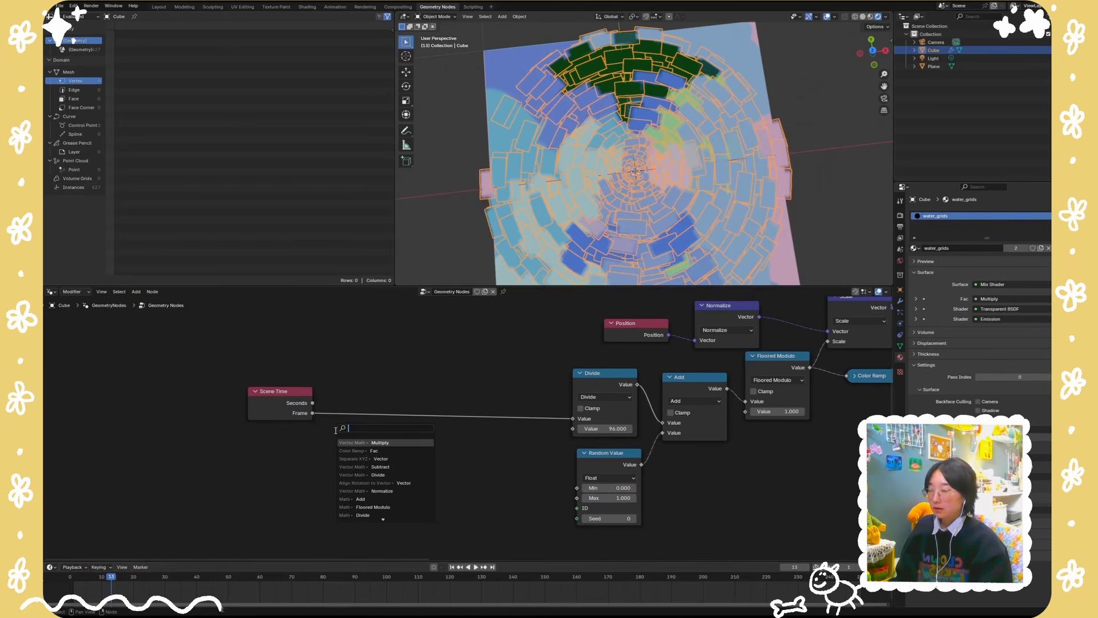
text(divide)
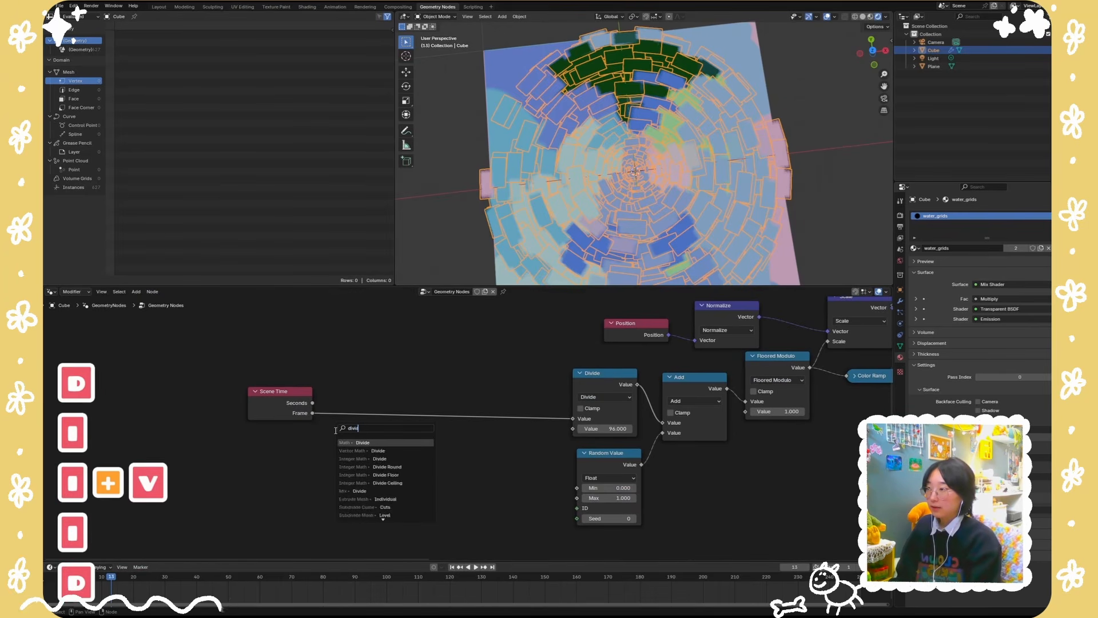
key(Return)
click(332, 407)
click(364, 454)
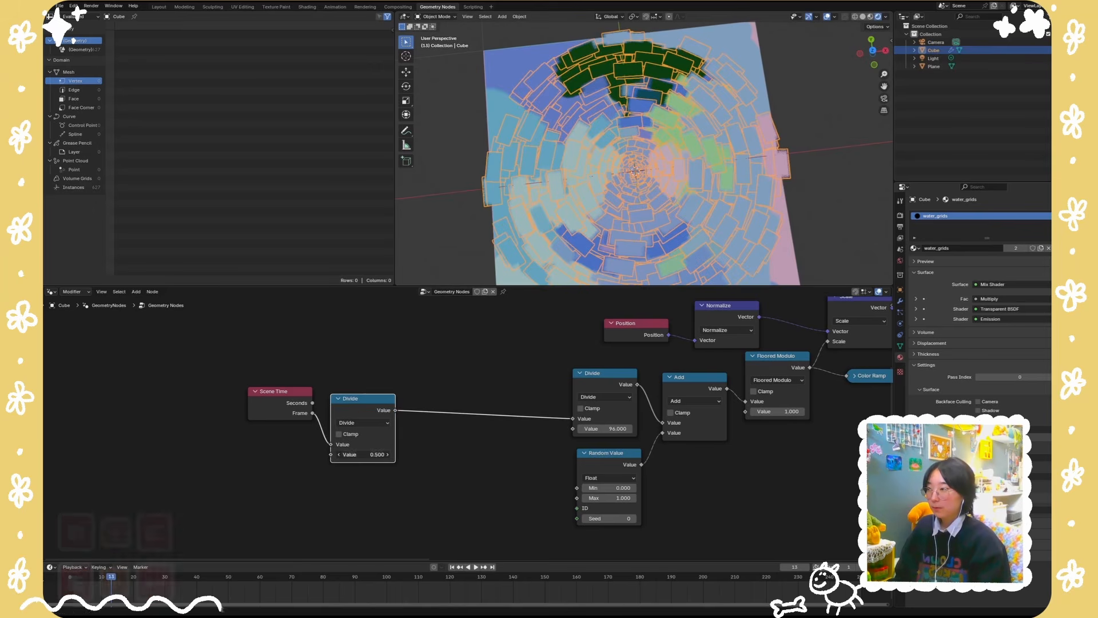
text(5)
click(387, 412)
click(364, 454)
text(4)
click(370, 405)
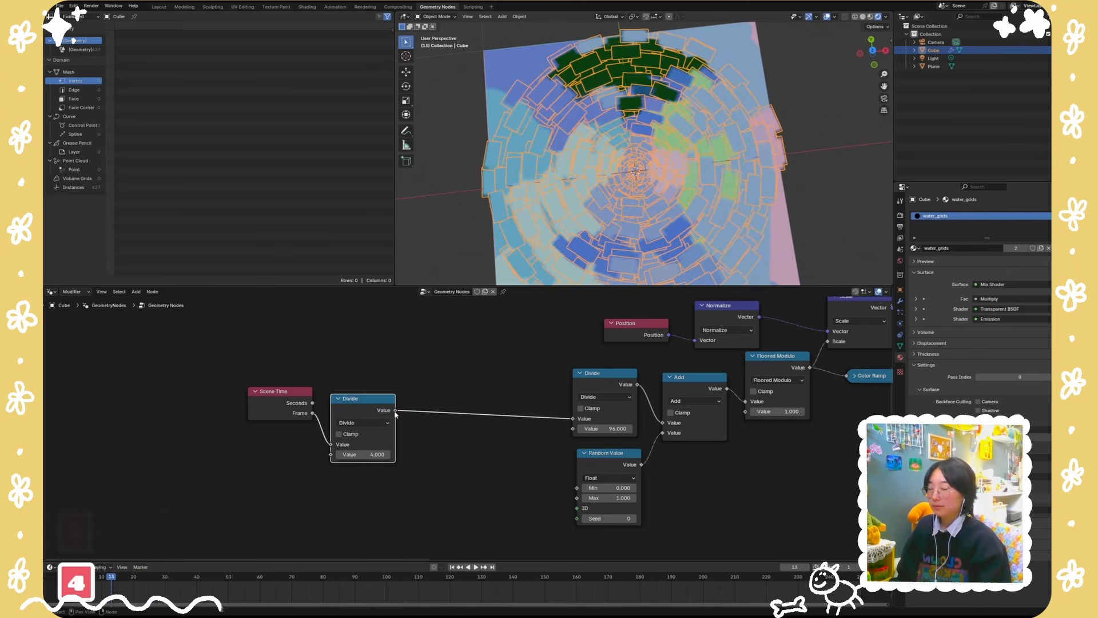
Step: Insert a Floor math node after the new Divide node, followed by a Multiply math node with the value 4
drag(396, 411, 408, 442)
text(floor)
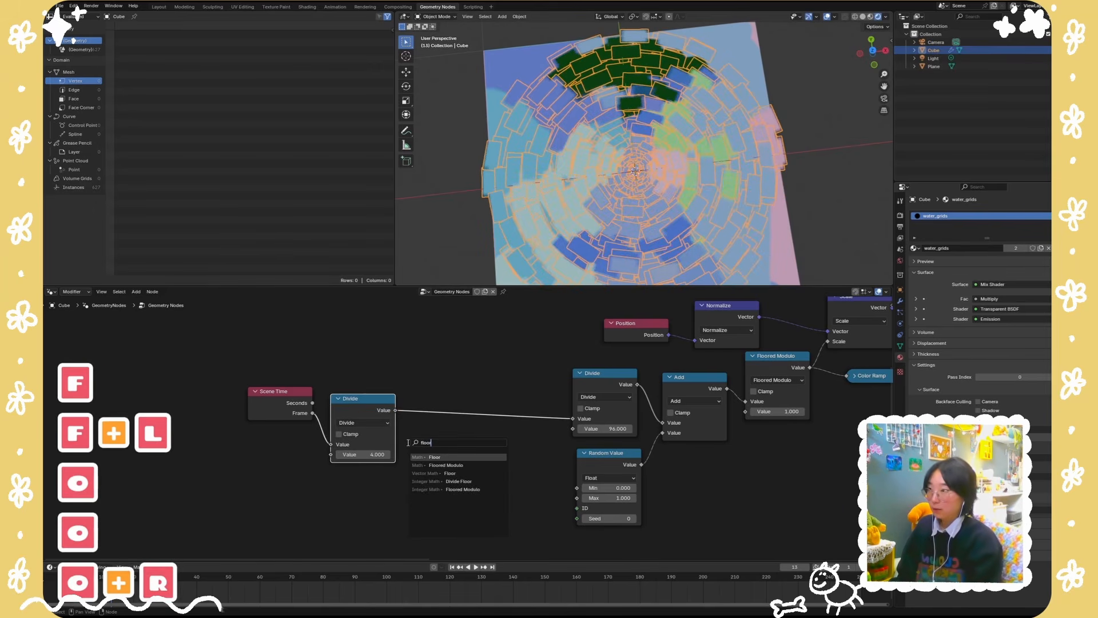
key(Return)
click(412, 408)
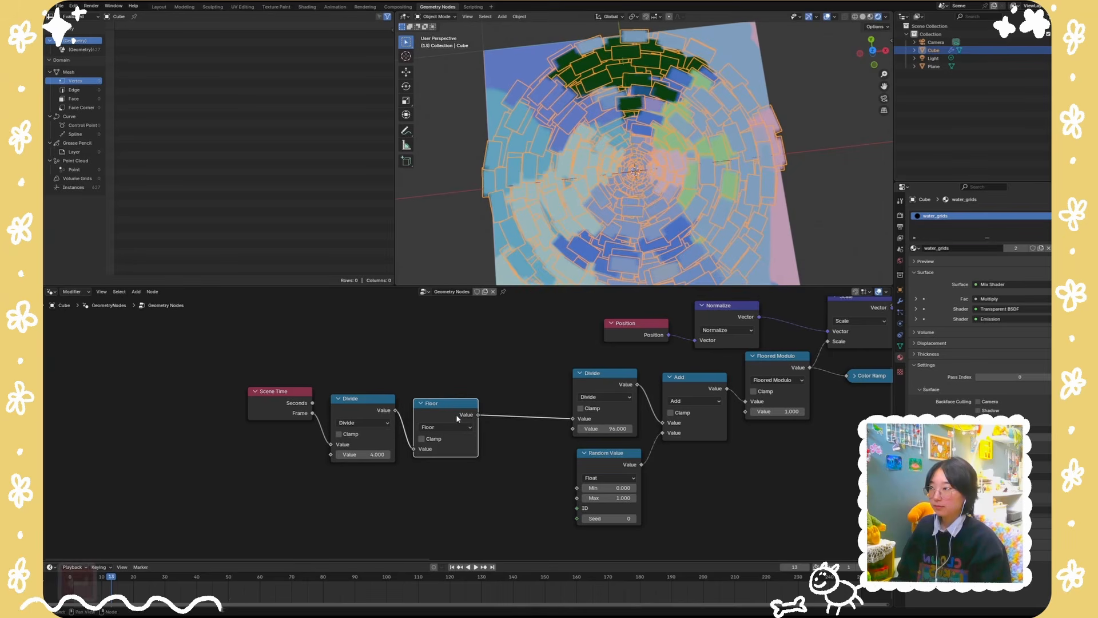
drag(530, 465, 530, 465)
text(multip)
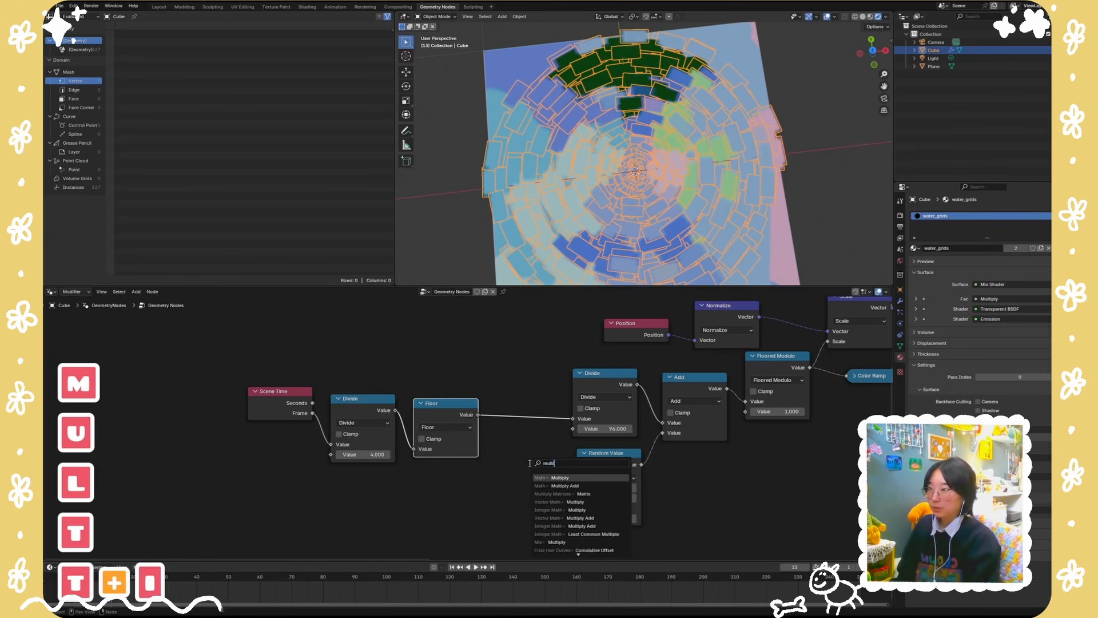
key(Return)
click(495, 400)
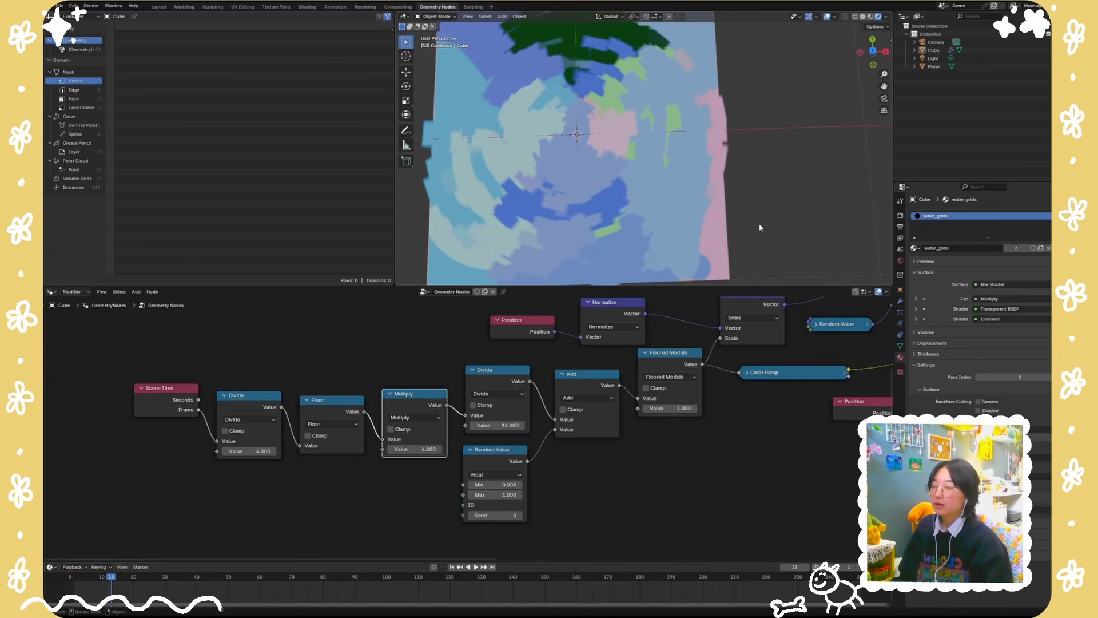
Step: Play back the stepped water animation and examine it in the 3D viewport
key(space)
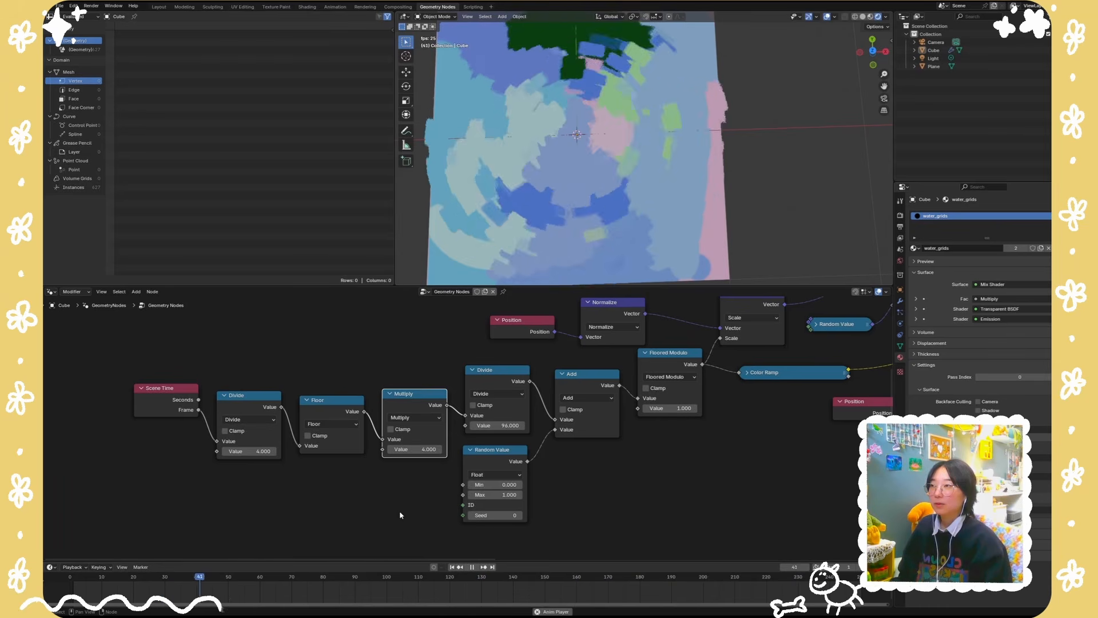
click(751, 407)
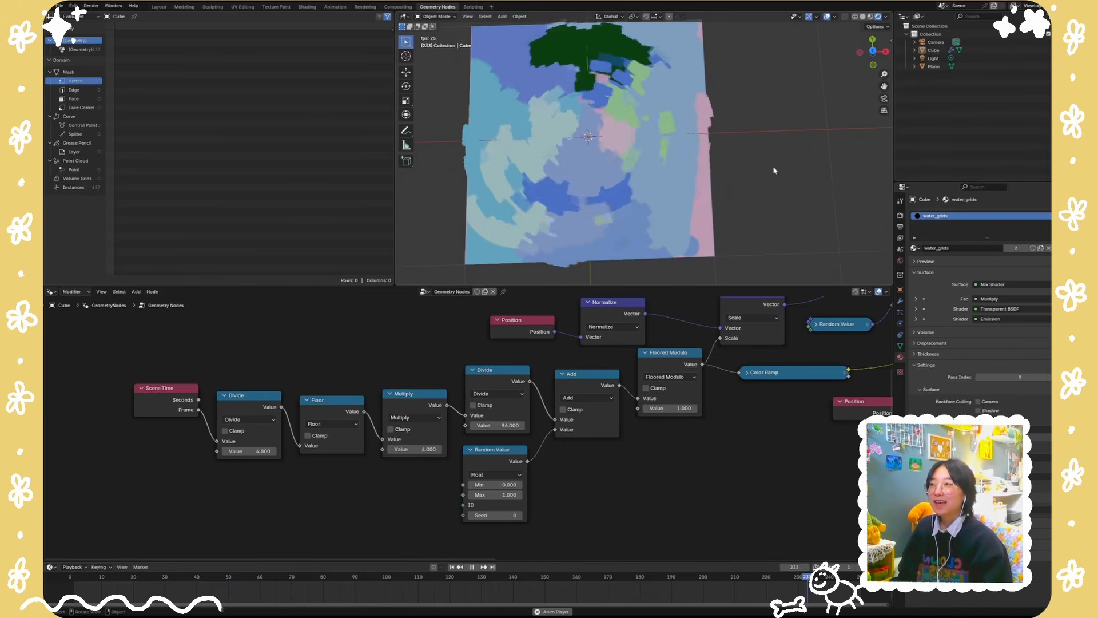
shift+middle_drag(773, 154, 784, 164)
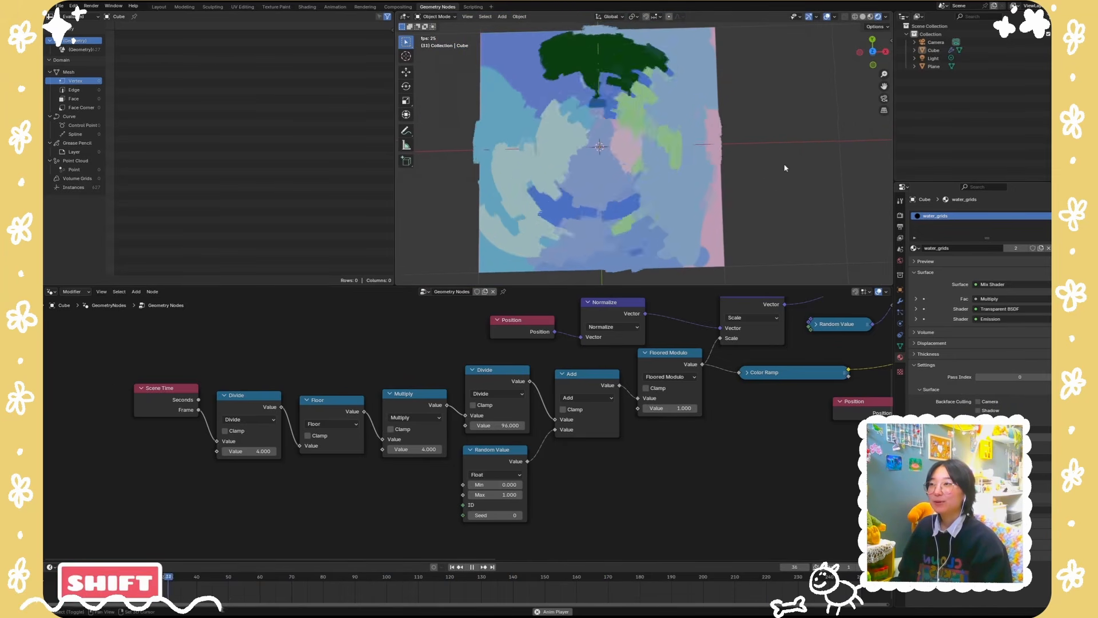